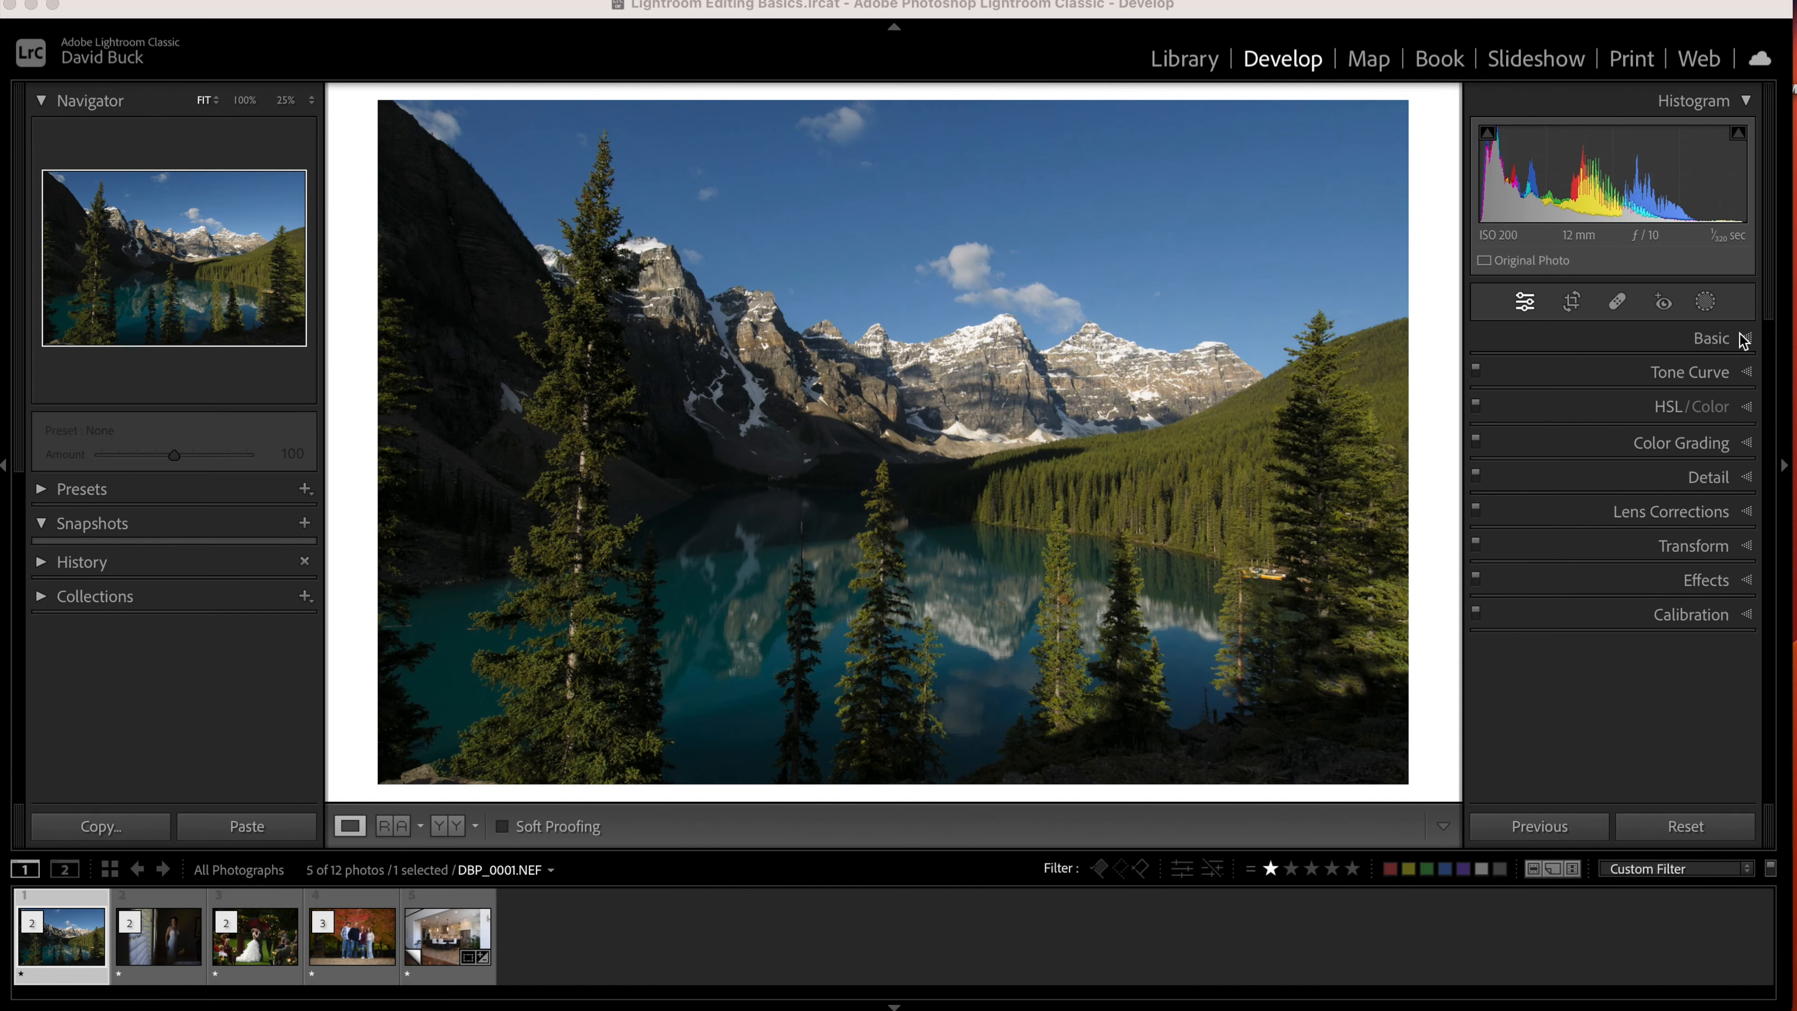
# Warm the lake photo's white balance by raising the Temp value to 6,669.
pyautogui.click(1719, 338)
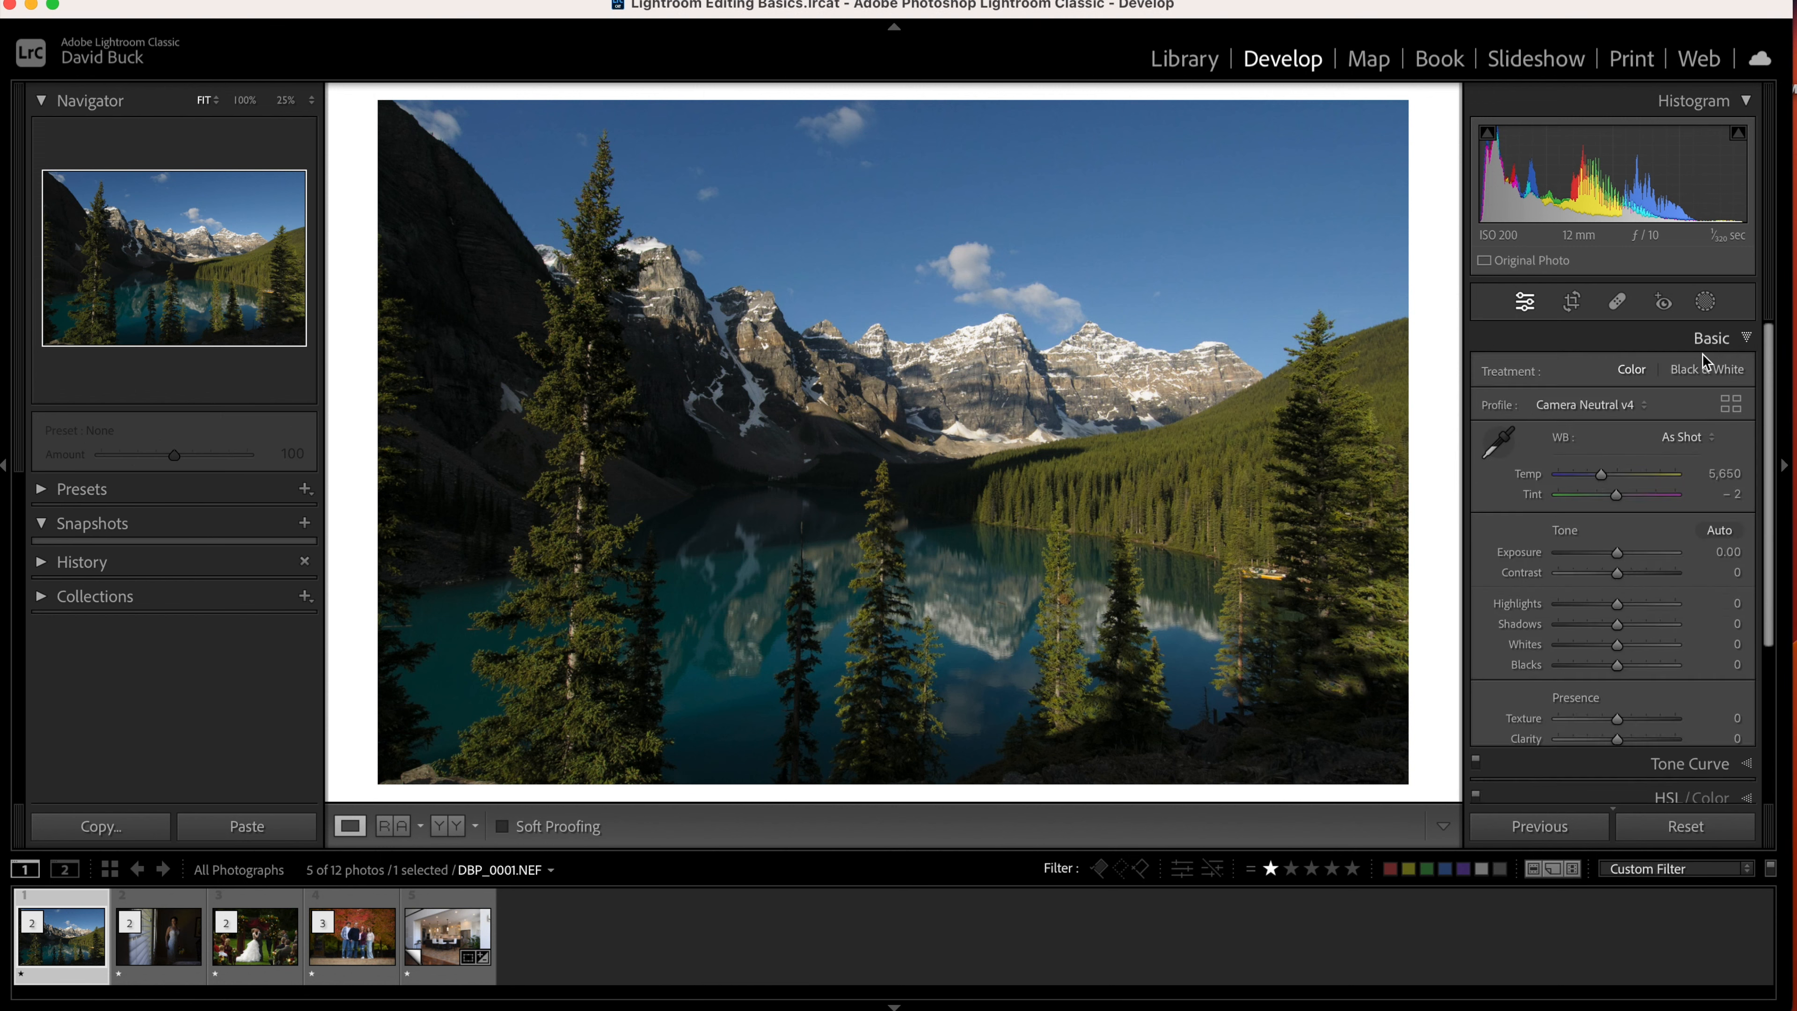
pyautogui.moveTo(1596, 467)
pyautogui.mouseDown()
pyautogui.moveTo(1556, 471)
pyautogui.moveTo(1649, 470)
pyautogui.moveTo(1618, 471)
pyautogui.mouseUp()
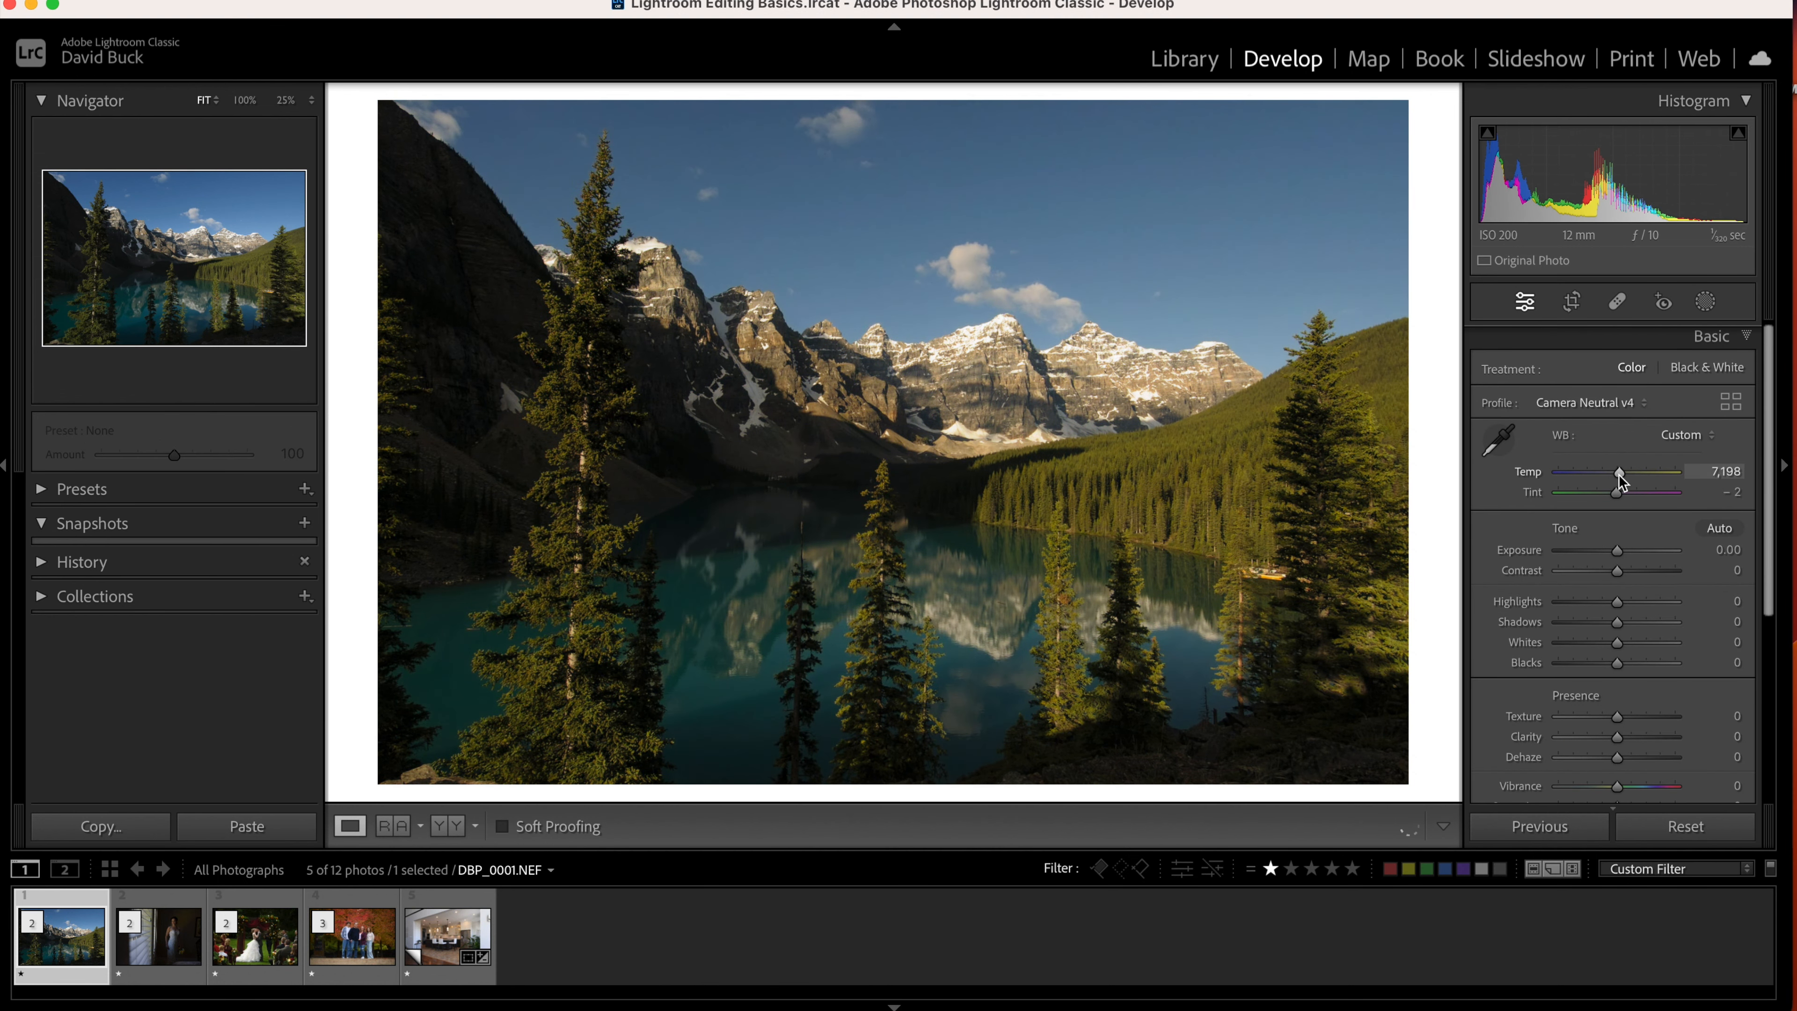
pyautogui.moveTo(1619, 471); pyautogui.dragTo(1613, 472)
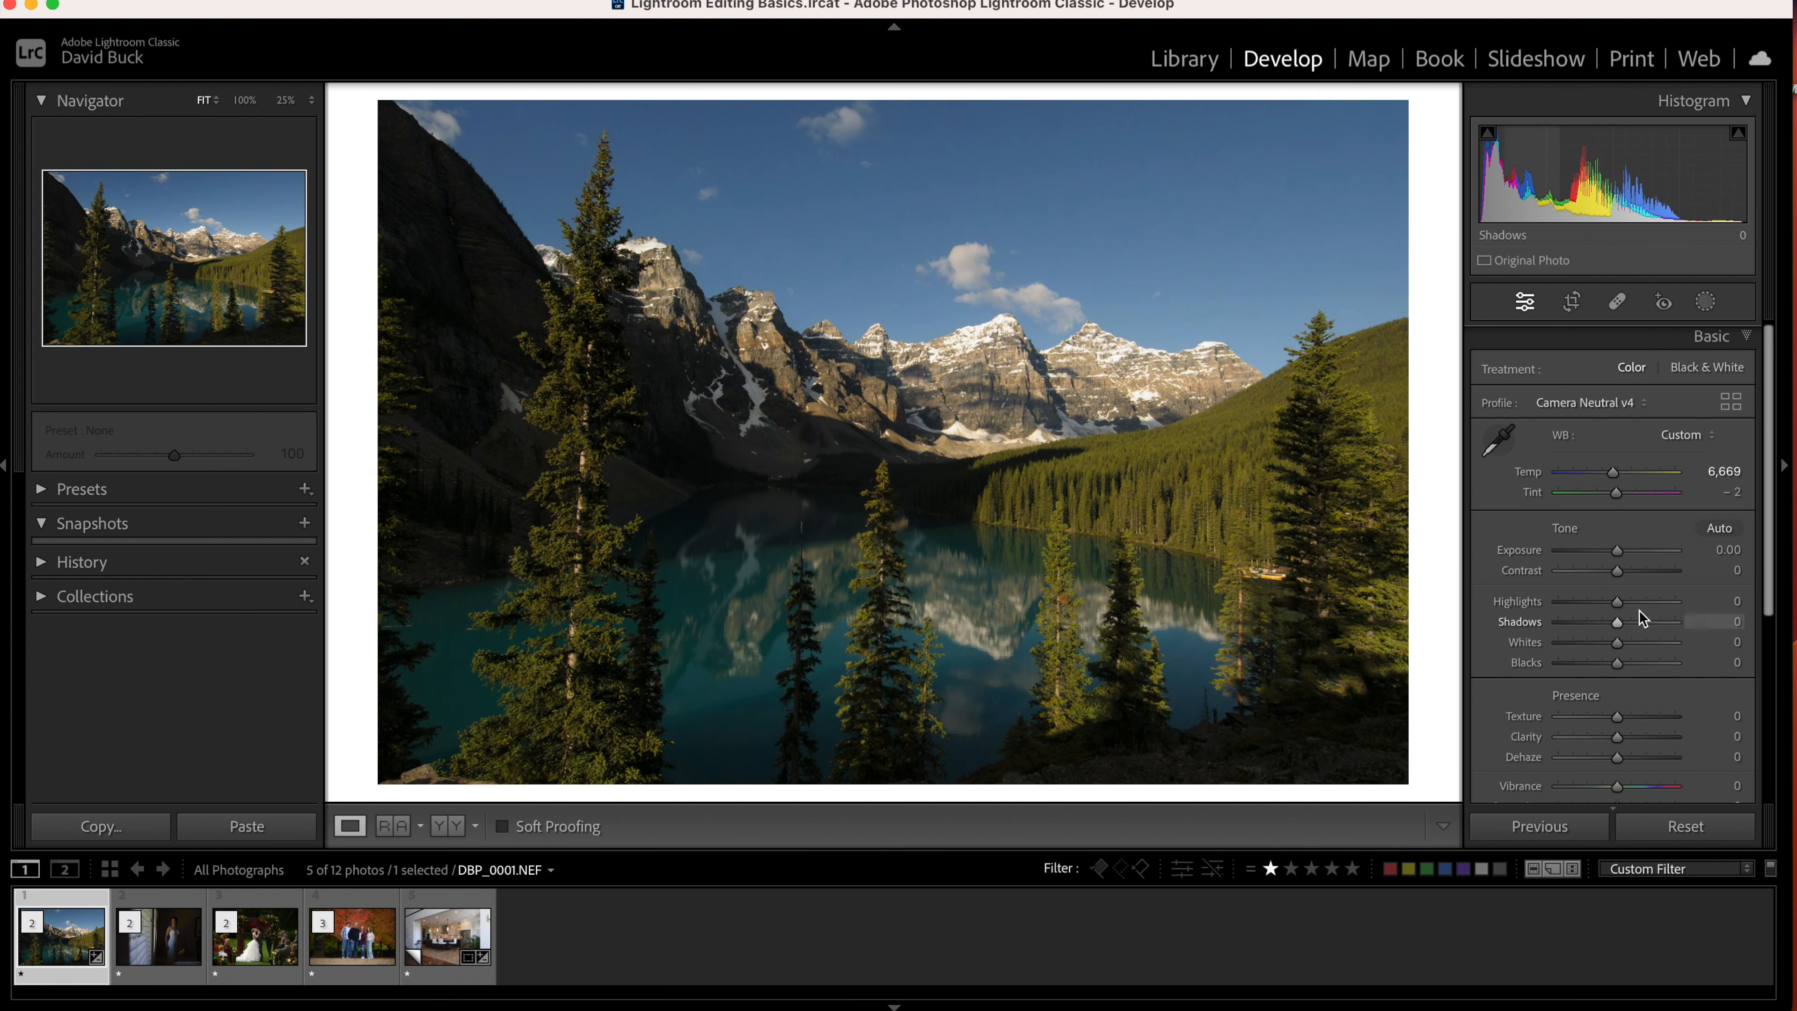
pyautogui.moveTo(1615, 642)
pyautogui.mouseDown()
pyautogui.moveTo(1641, 645)
pyautogui.moveTo(1620, 641)
pyautogui.mouseUp()
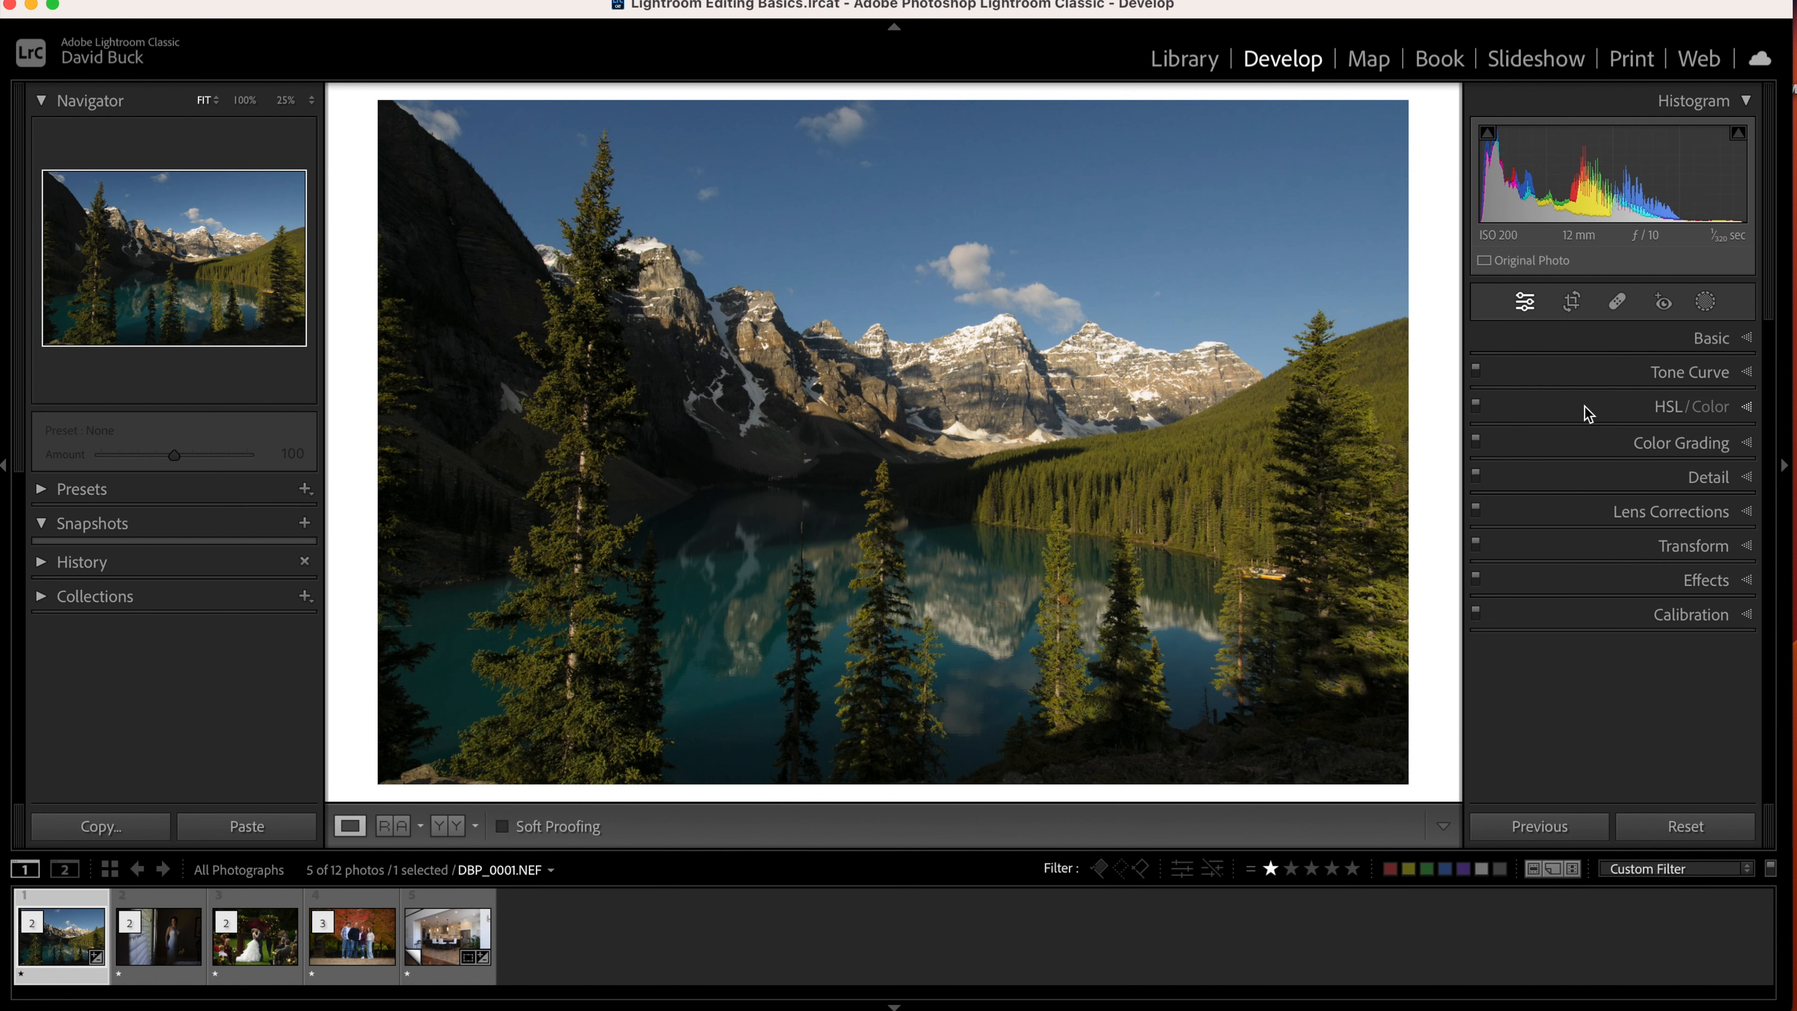
# Lower the photo's Exposure to −0.25 in the Basic adjustments.
pyautogui.click(1642, 341)
pyautogui.moveTo(1617, 549)
pyautogui.mouseDown()
pyautogui.moveTo(1589, 548)
pyautogui.moveTo(1673, 551)
pyautogui.moveTo(1589, 555)
pyautogui.moveTo(1609, 555)
pyautogui.mouseUp()
pyautogui.doubleClick(1609, 555)
pyautogui.click(1740, 337)
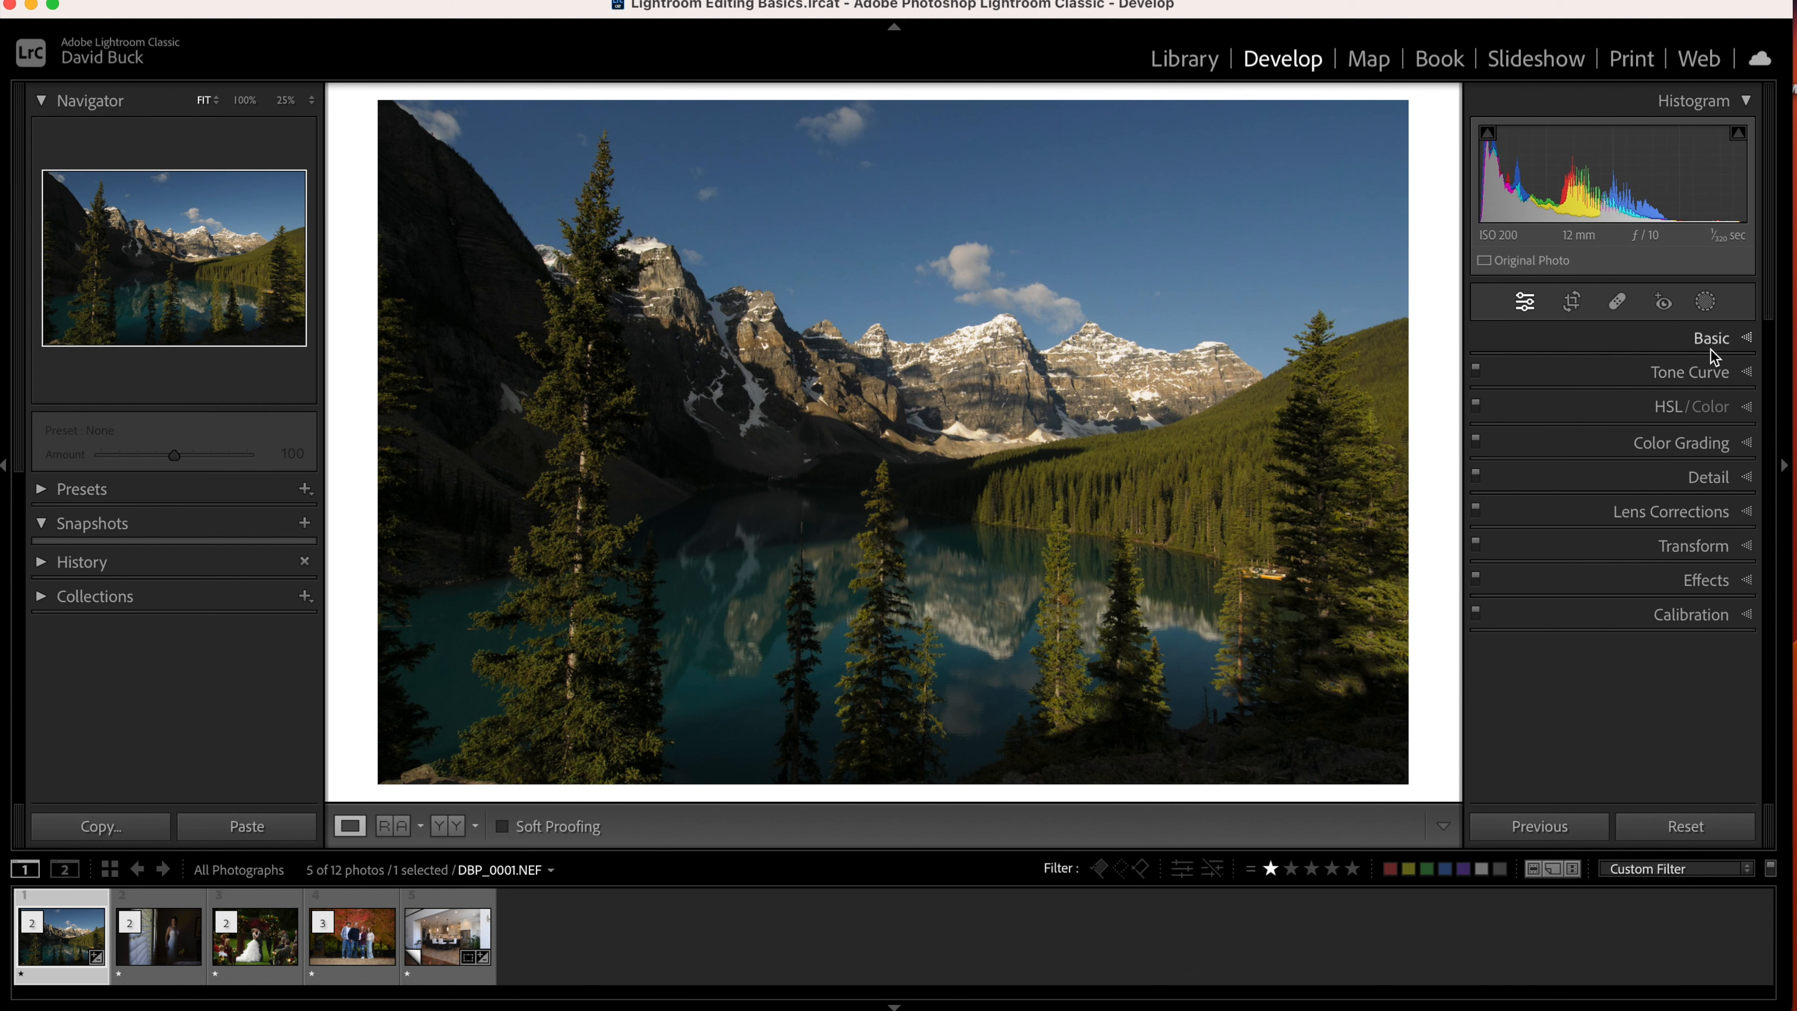
# Sample the cloud above the mountain peaks as the neutral target for the white balance.
pyautogui.click(1726, 342)
pyautogui.click(1504, 444)
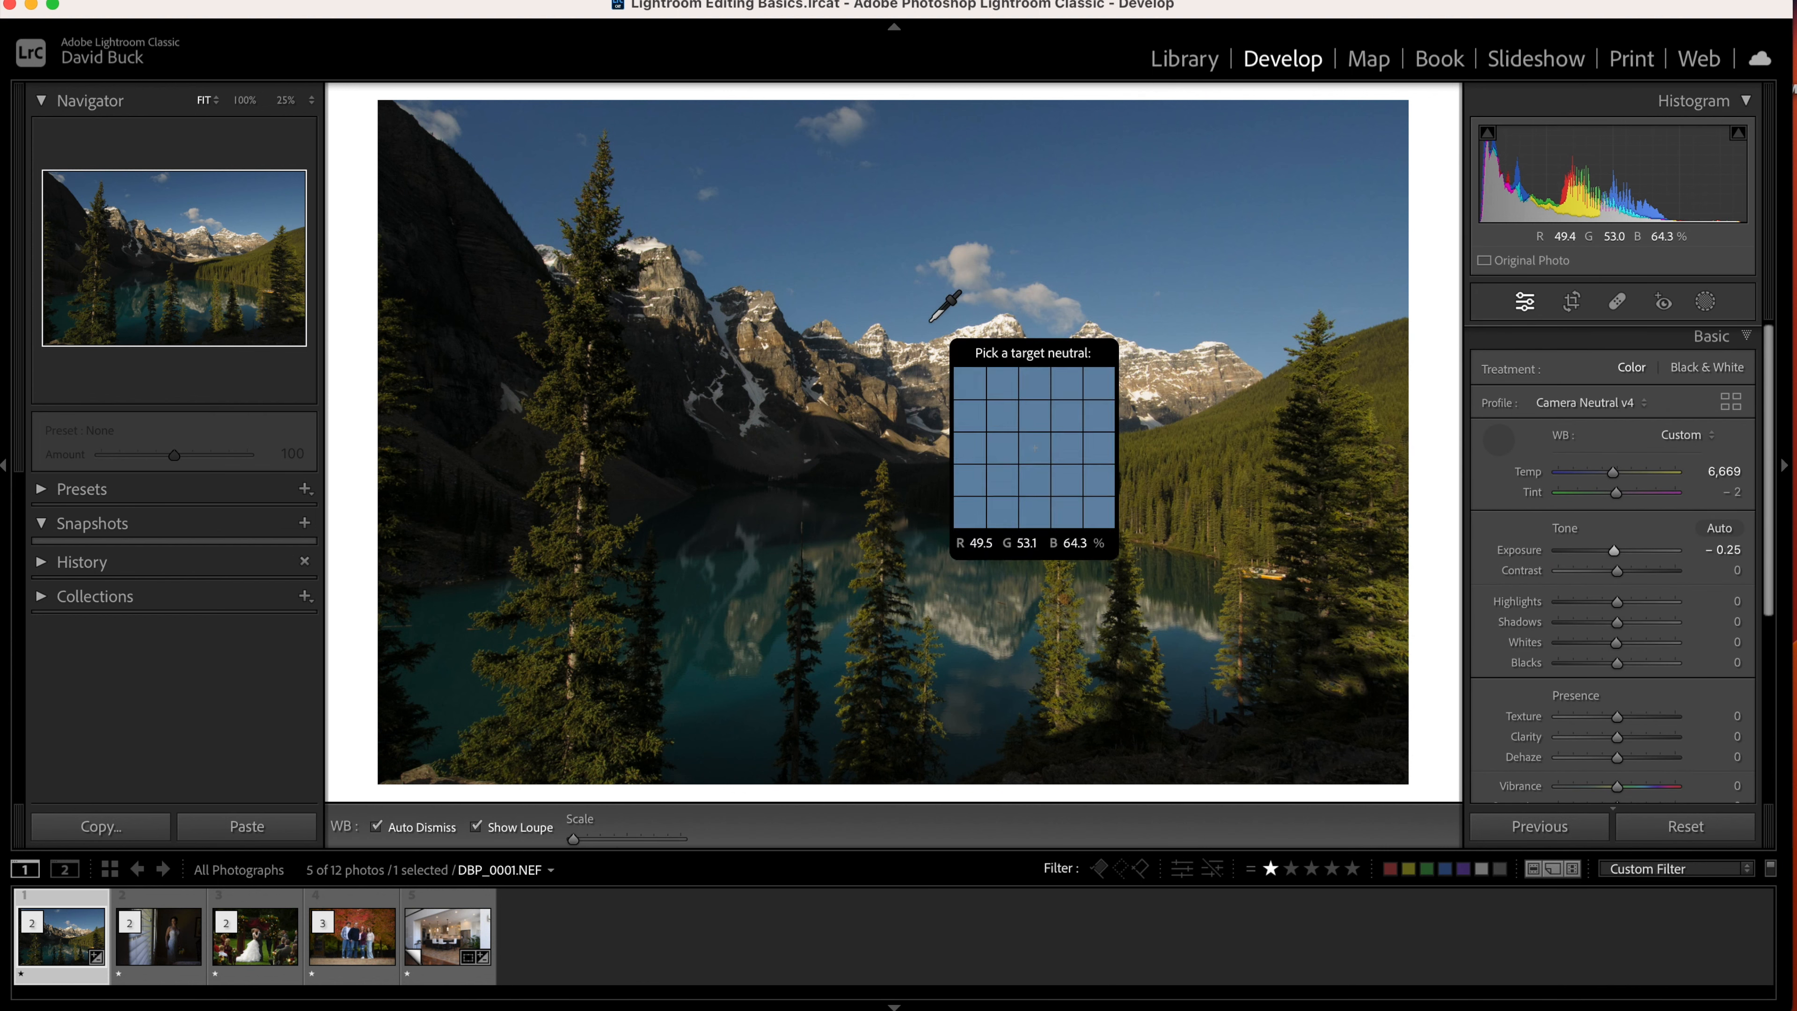
pyautogui.click(1503, 443)
pyautogui.click(1492, 447)
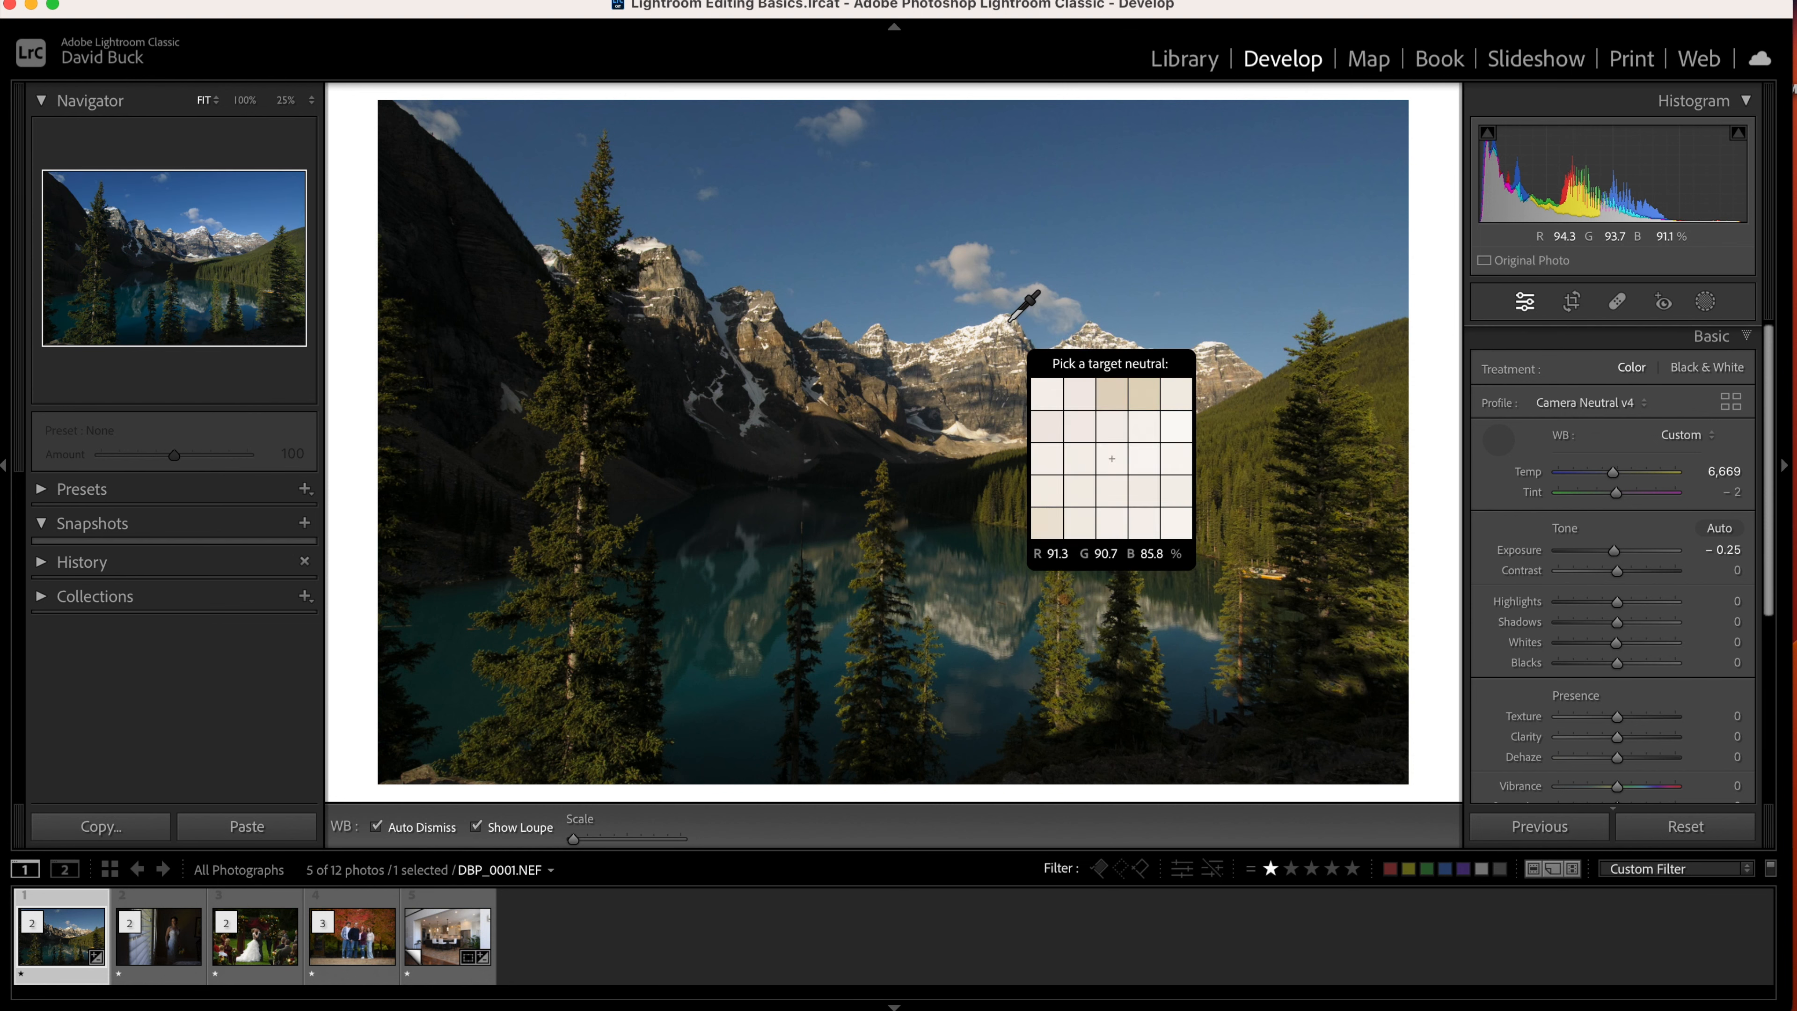
pyautogui.click(968, 243)
pyautogui.click(1498, 442)
pyautogui.click(979, 263)
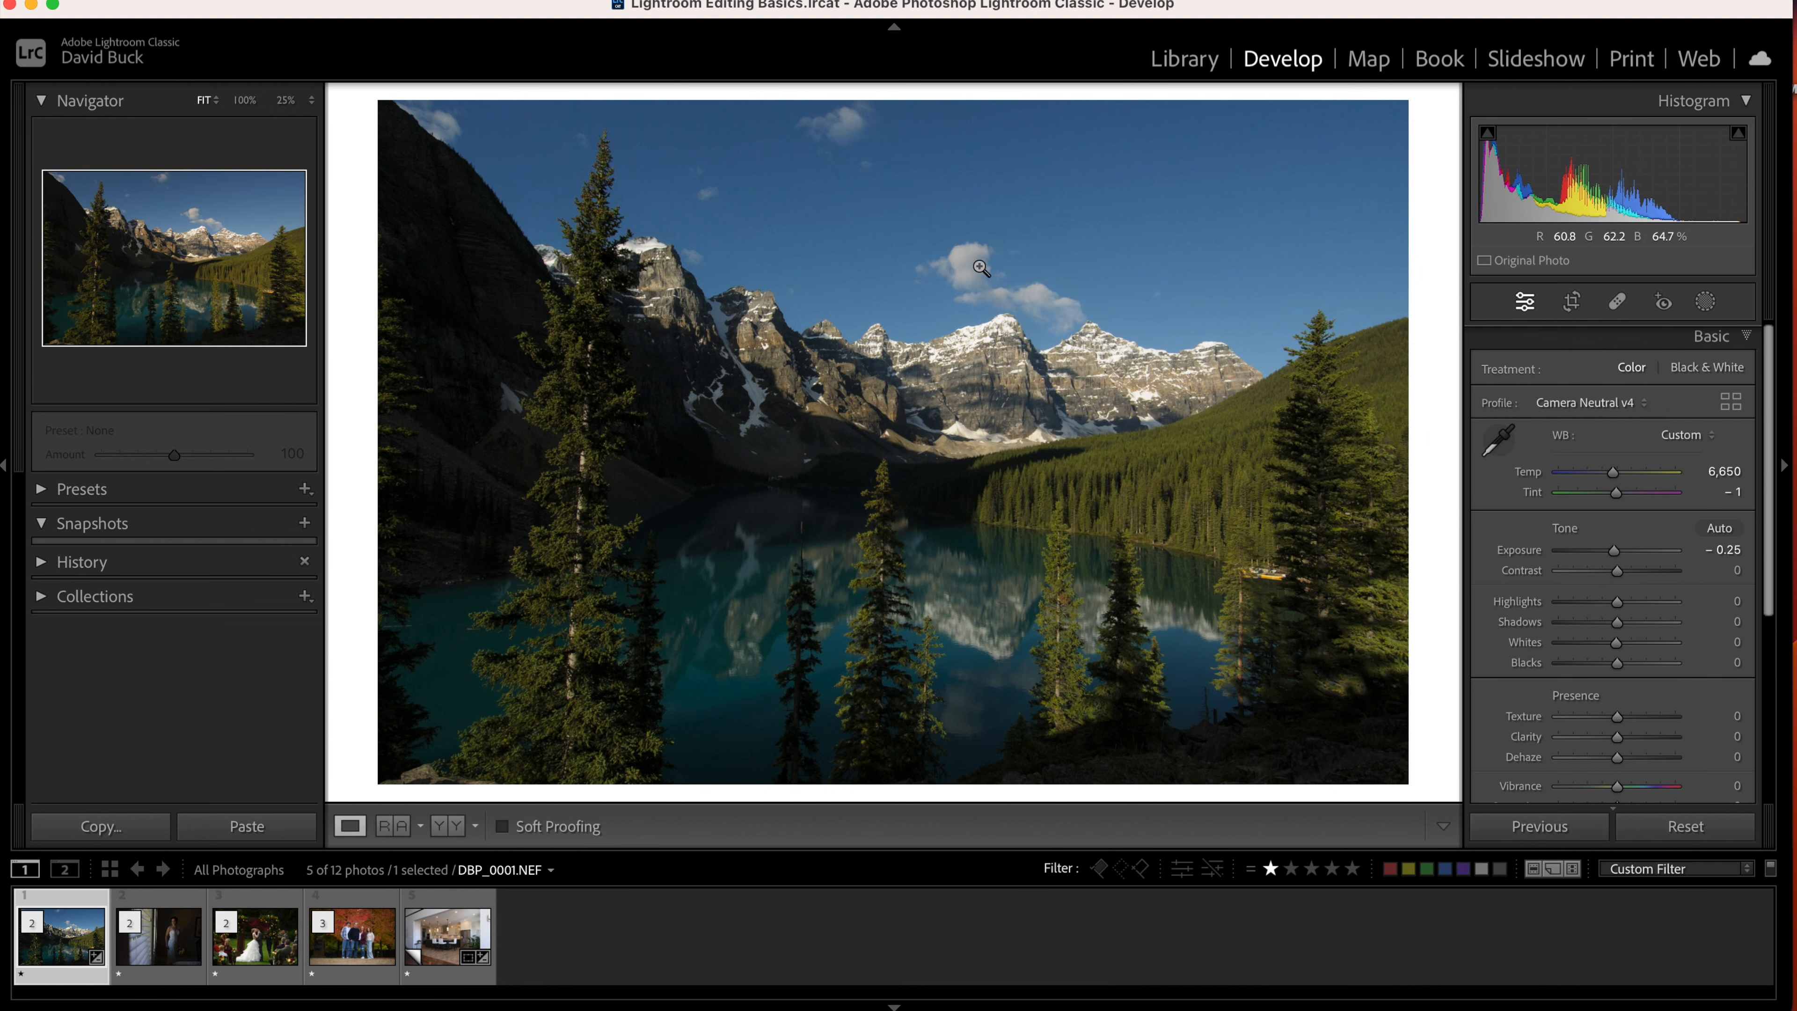
# Resample the white balance from the cloud above the peaks to reach Temp 6,200 and Tint −2.
pyautogui.click(1495, 439)
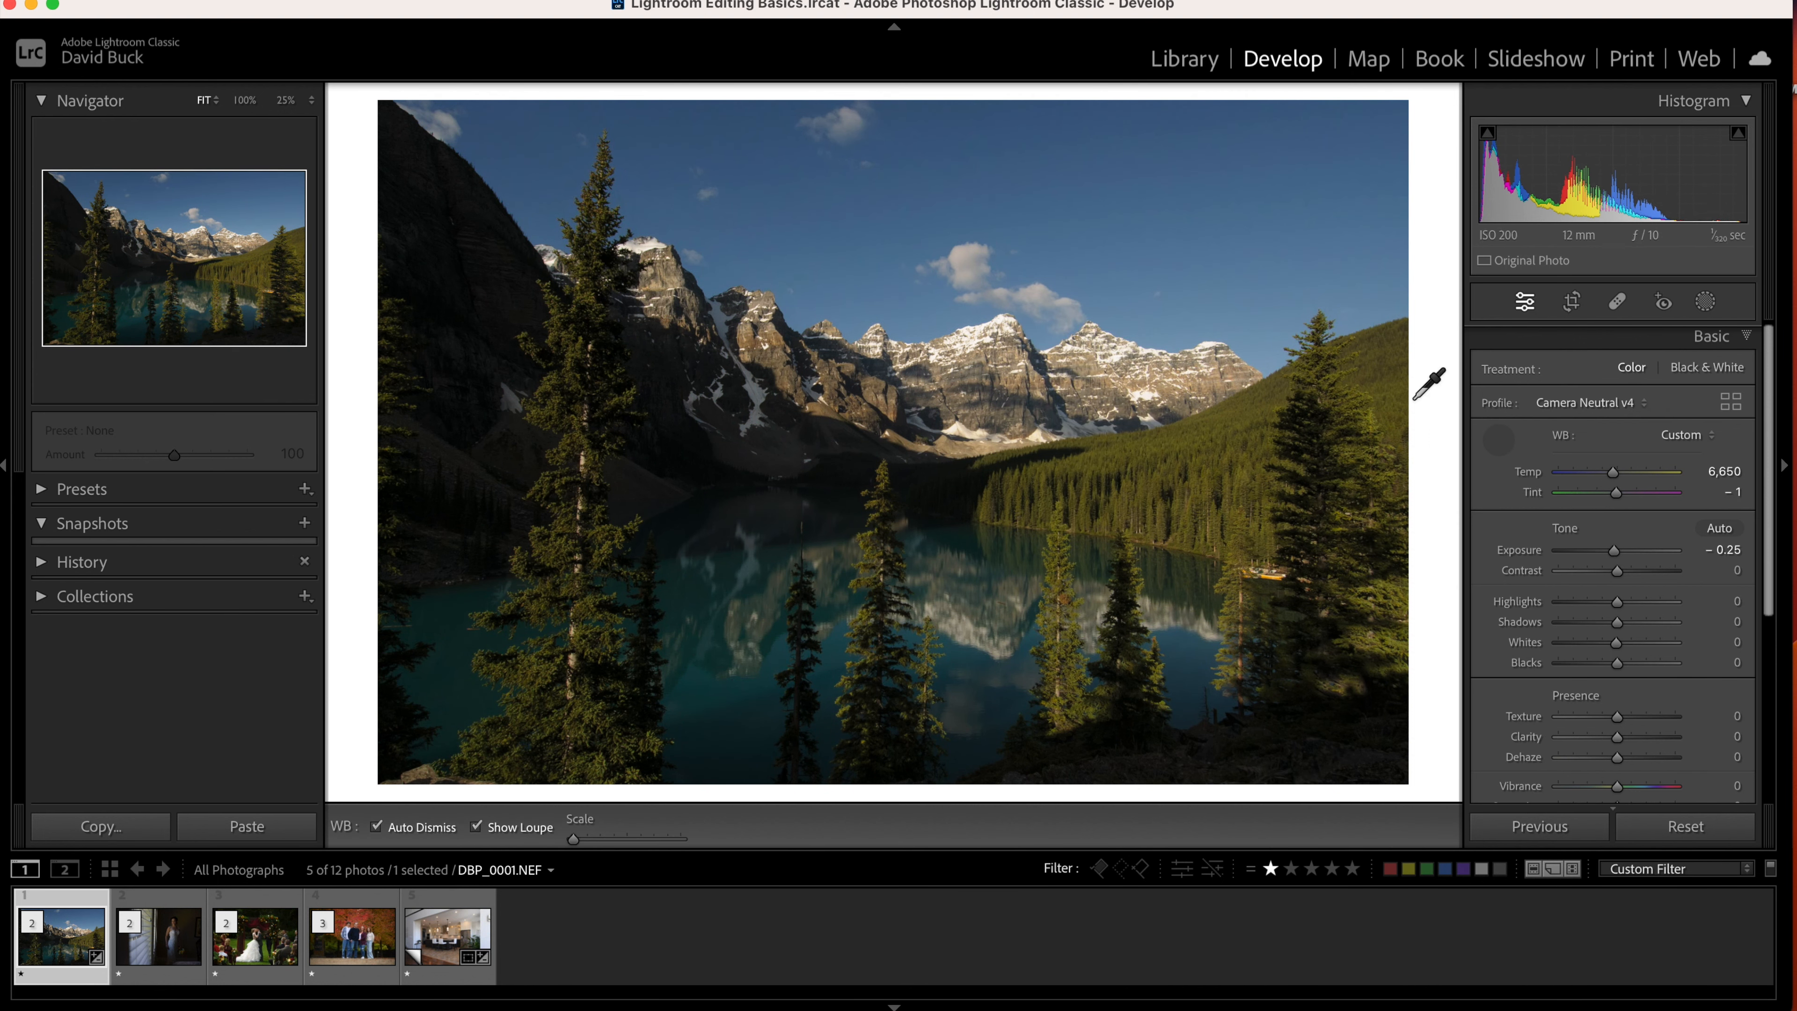
pyautogui.click(973, 276)
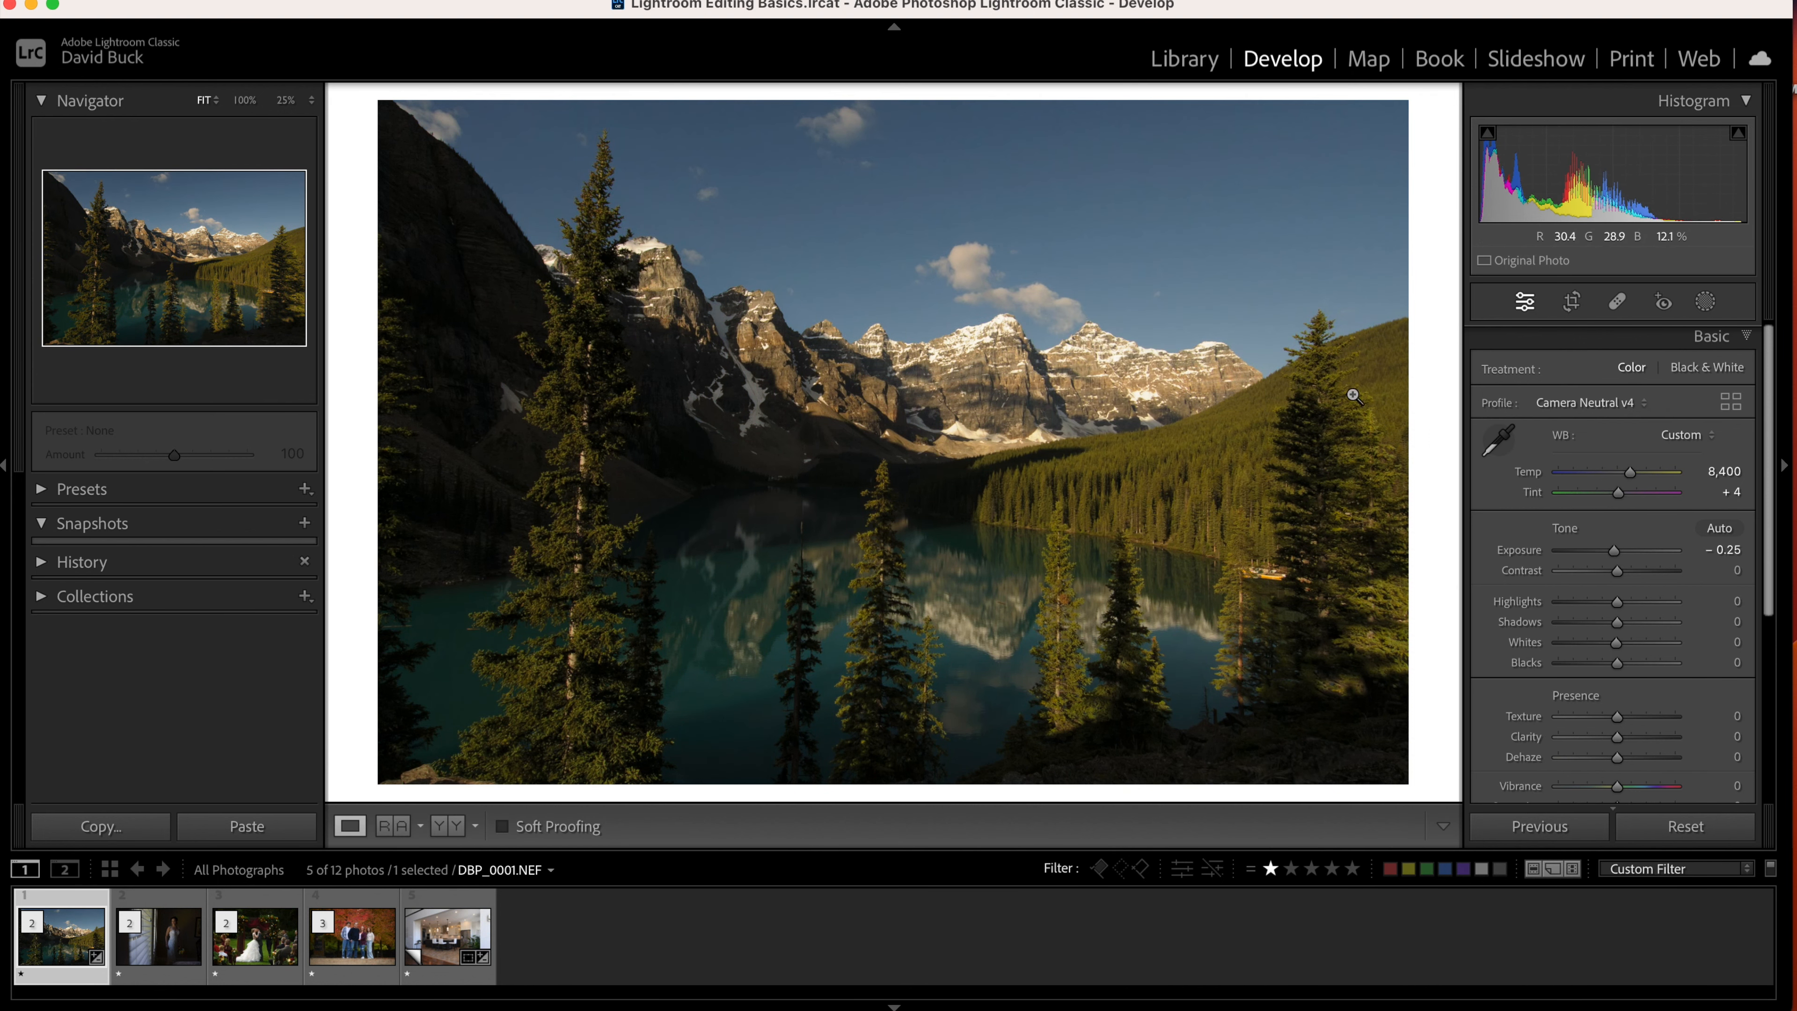
pyautogui.click(1500, 439)
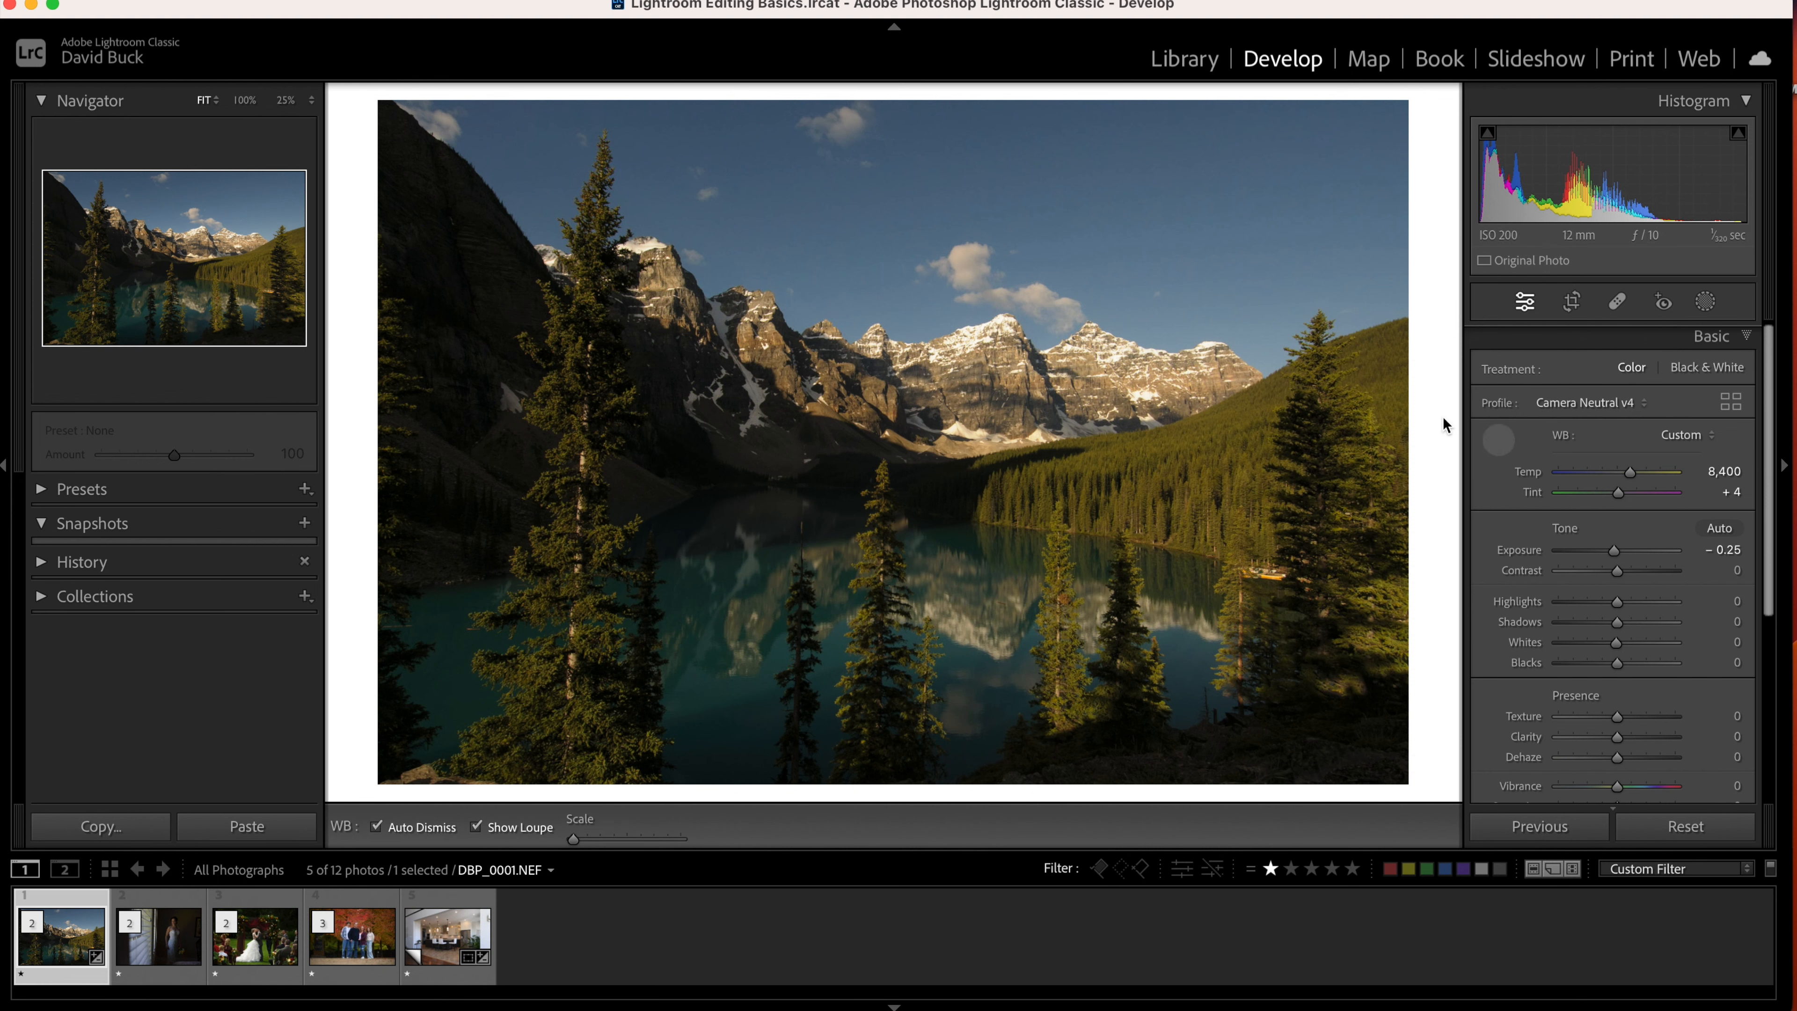
pyautogui.click(973, 255)
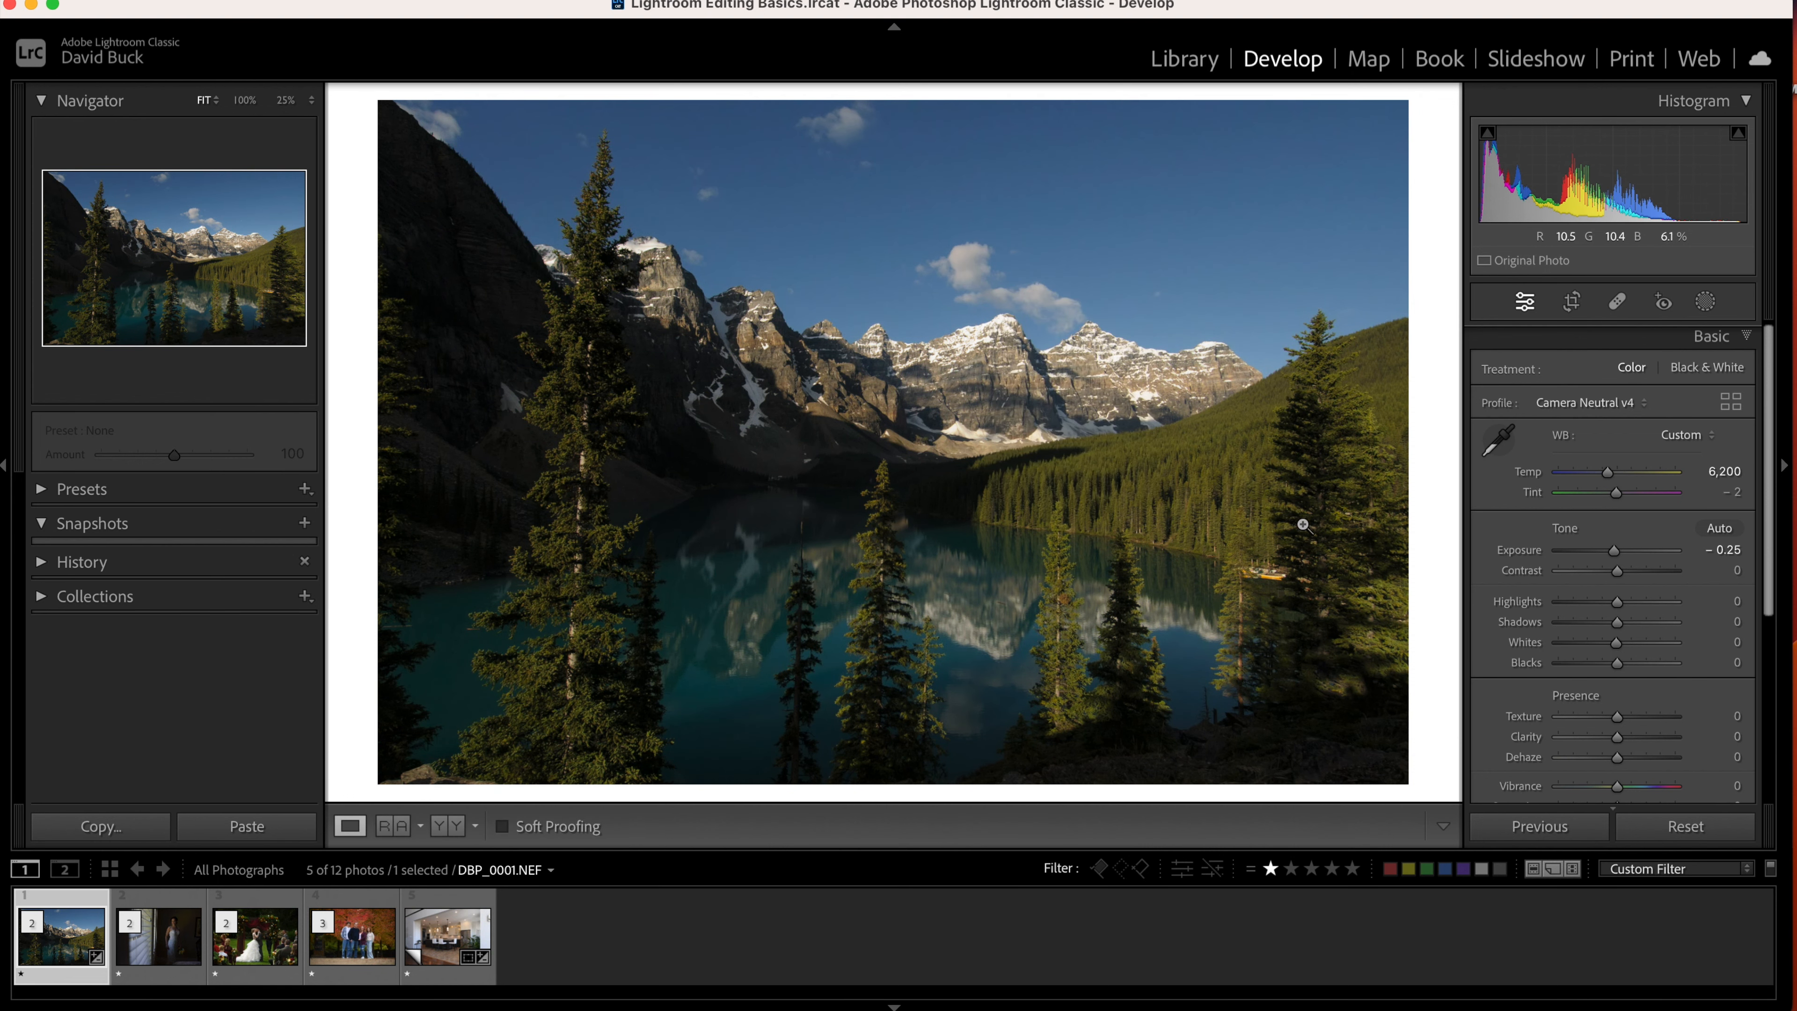
# Set the photo's Exposure to −0.40 and, after trying Contrast at +100, set Contrast to −49.
pyautogui.moveTo(1618, 548); pyautogui.dragTo(1614, 559)
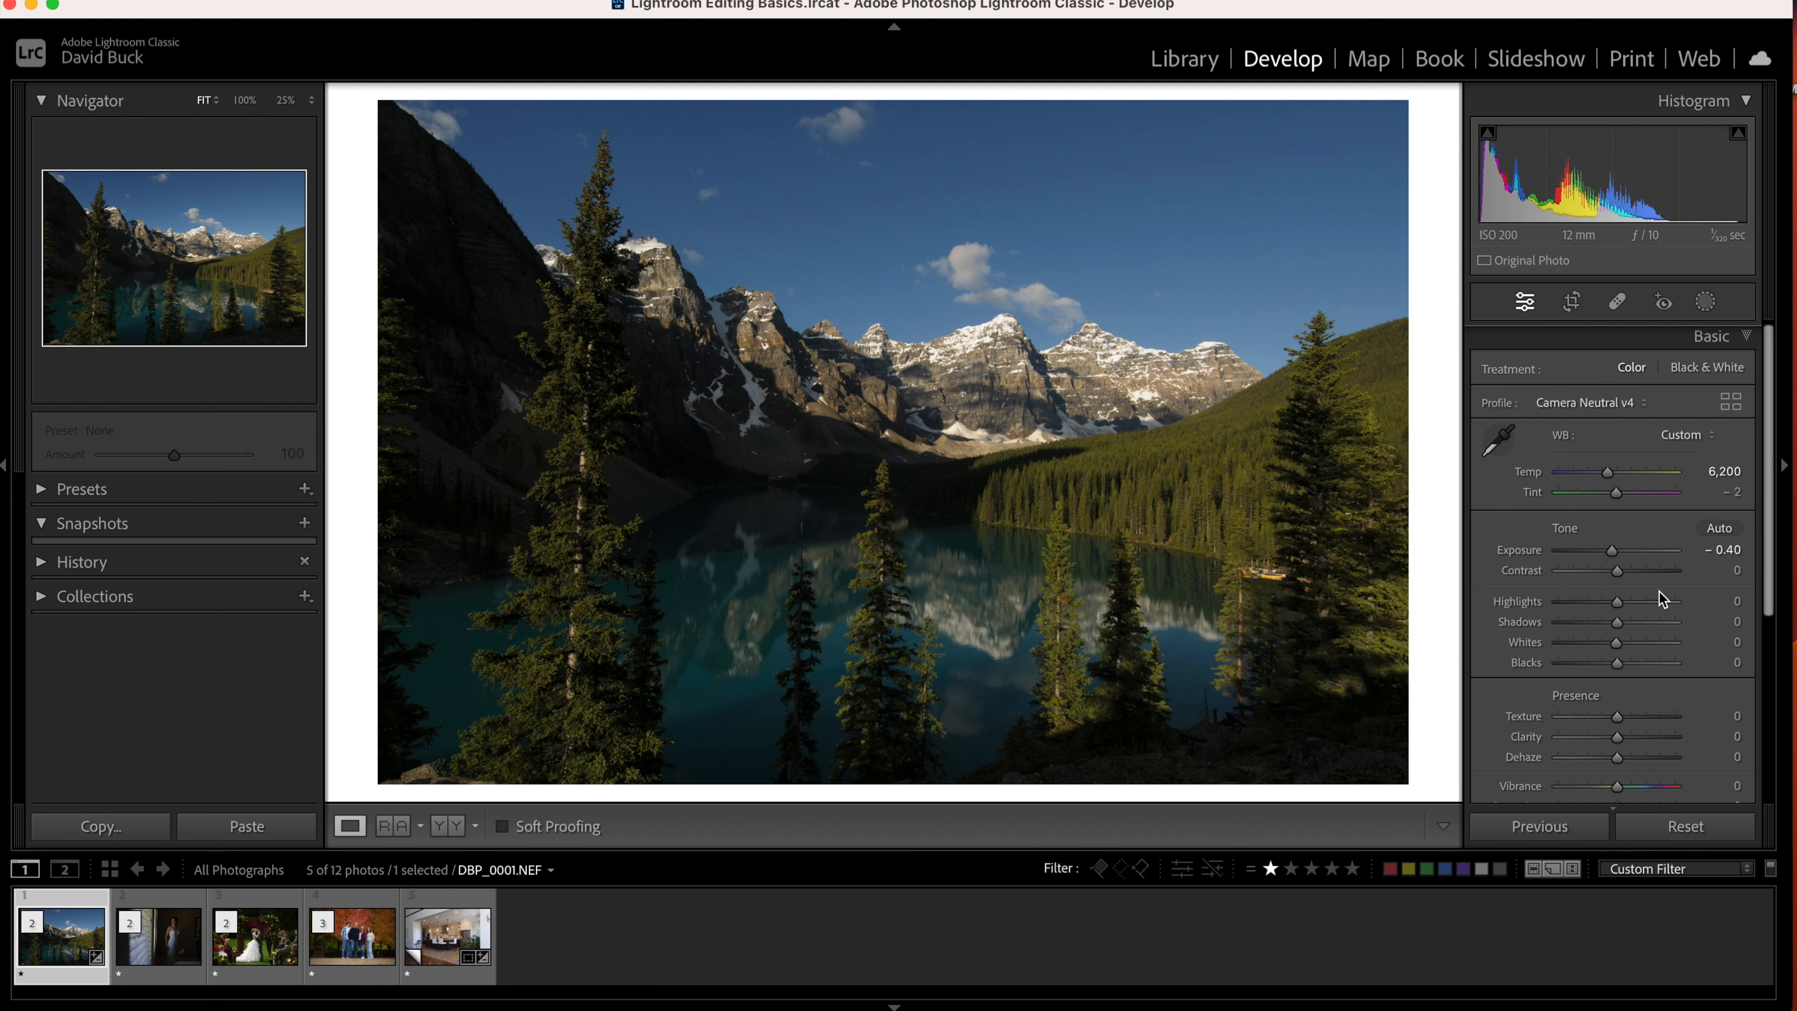
pyautogui.moveTo(1616, 571); pyautogui.dragTo(1703, 582)
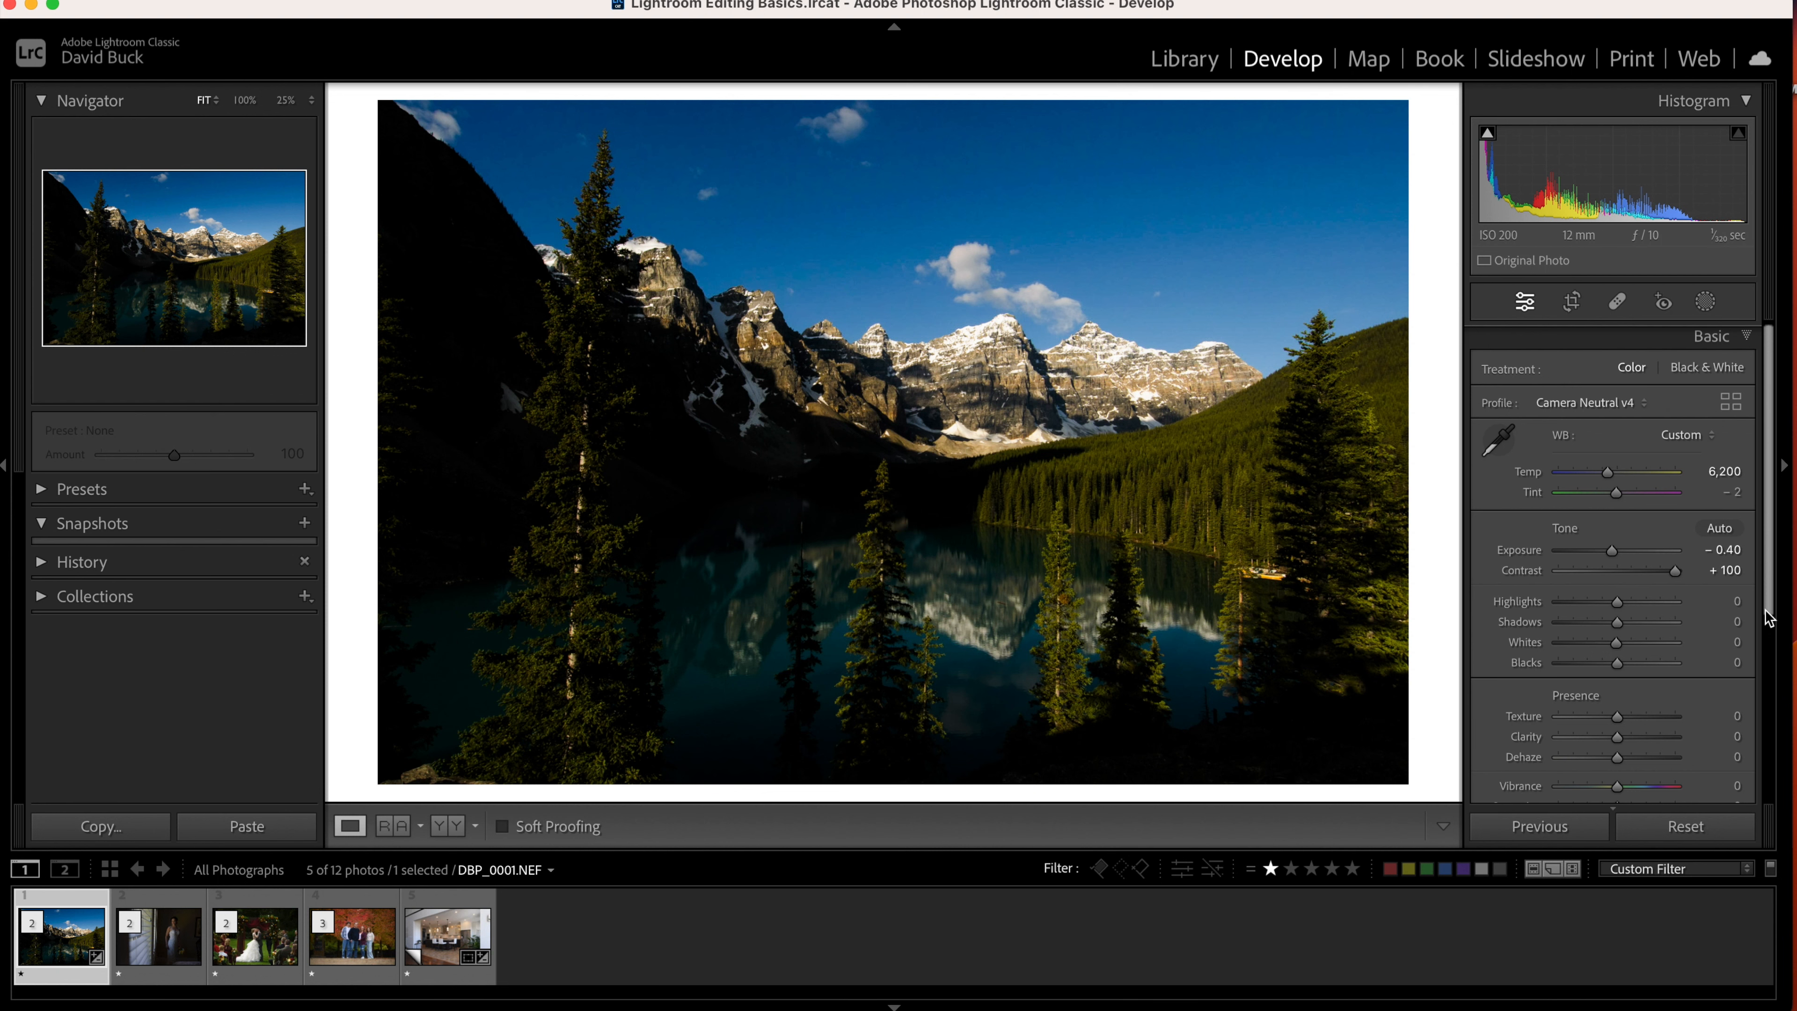
pyautogui.click(1597, 570)
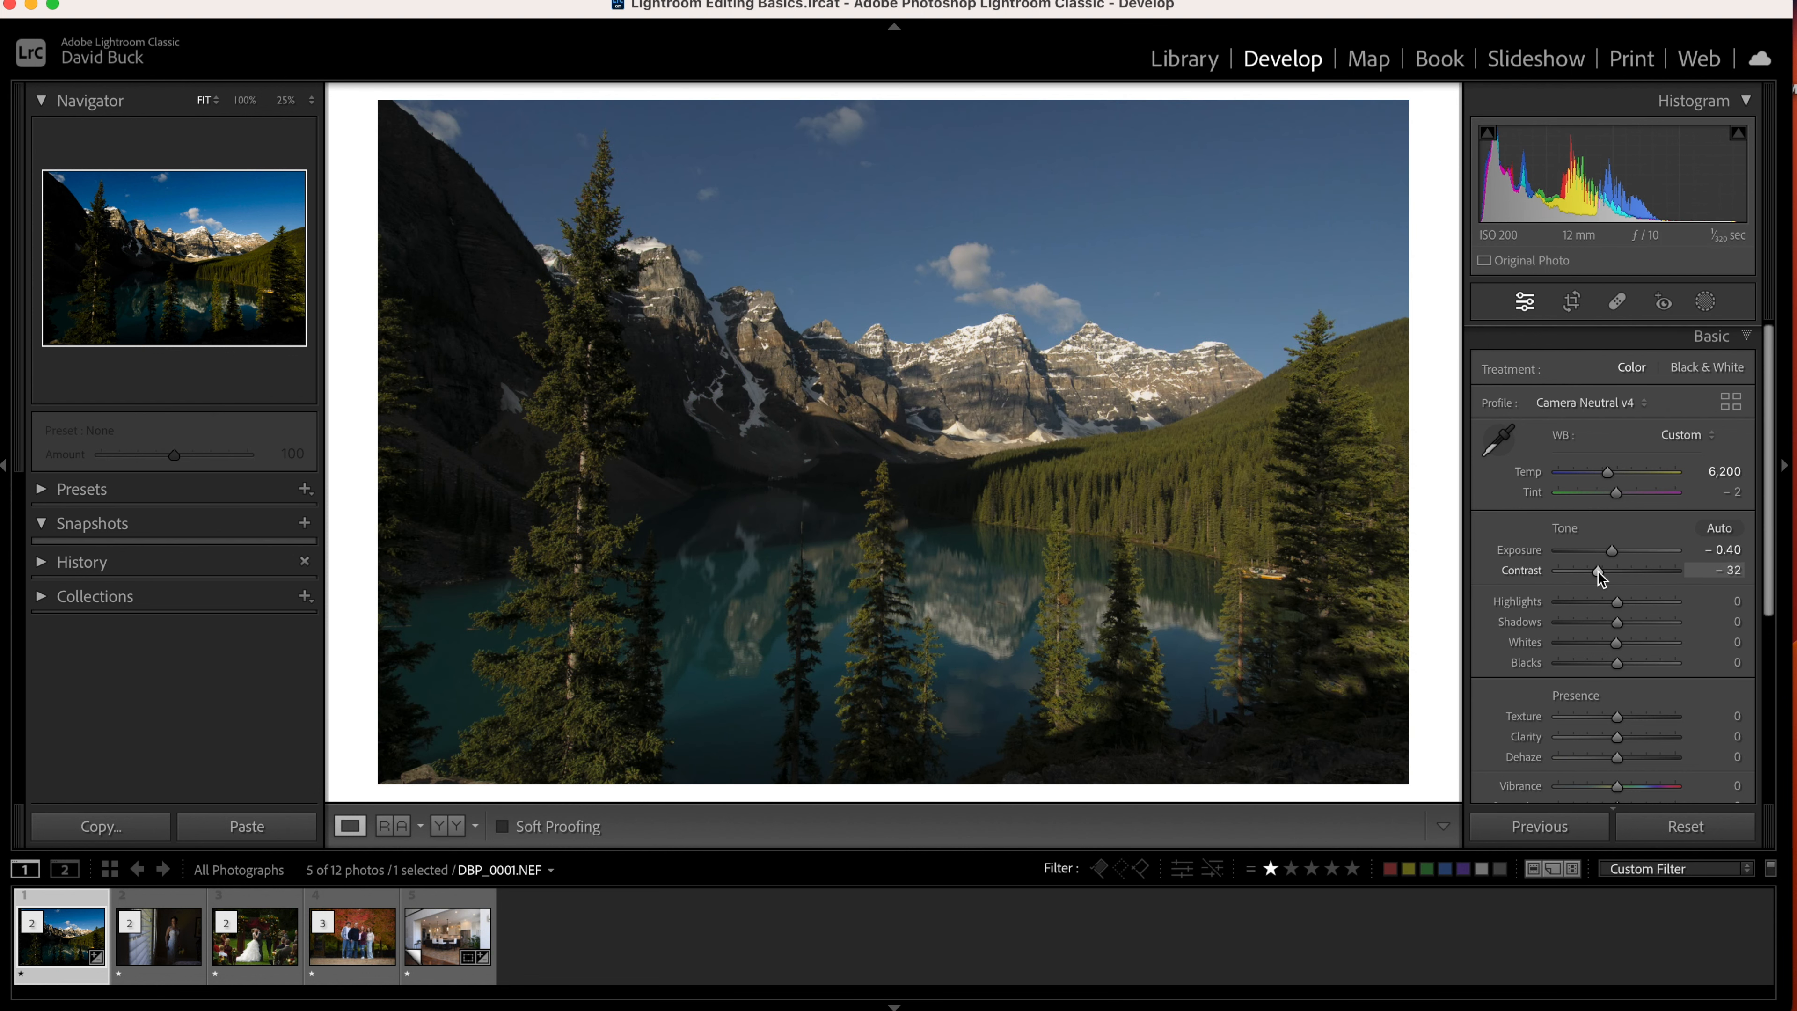
pyautogui.moveTo(1597, 570)
pyautogui.mouseDown()
pyautogui.moveTo(1618, 574)
pyautogui.moveTo(1587, 573)
pyautogui.moveTo(1593, 536)
pyautogui.mouseUp()
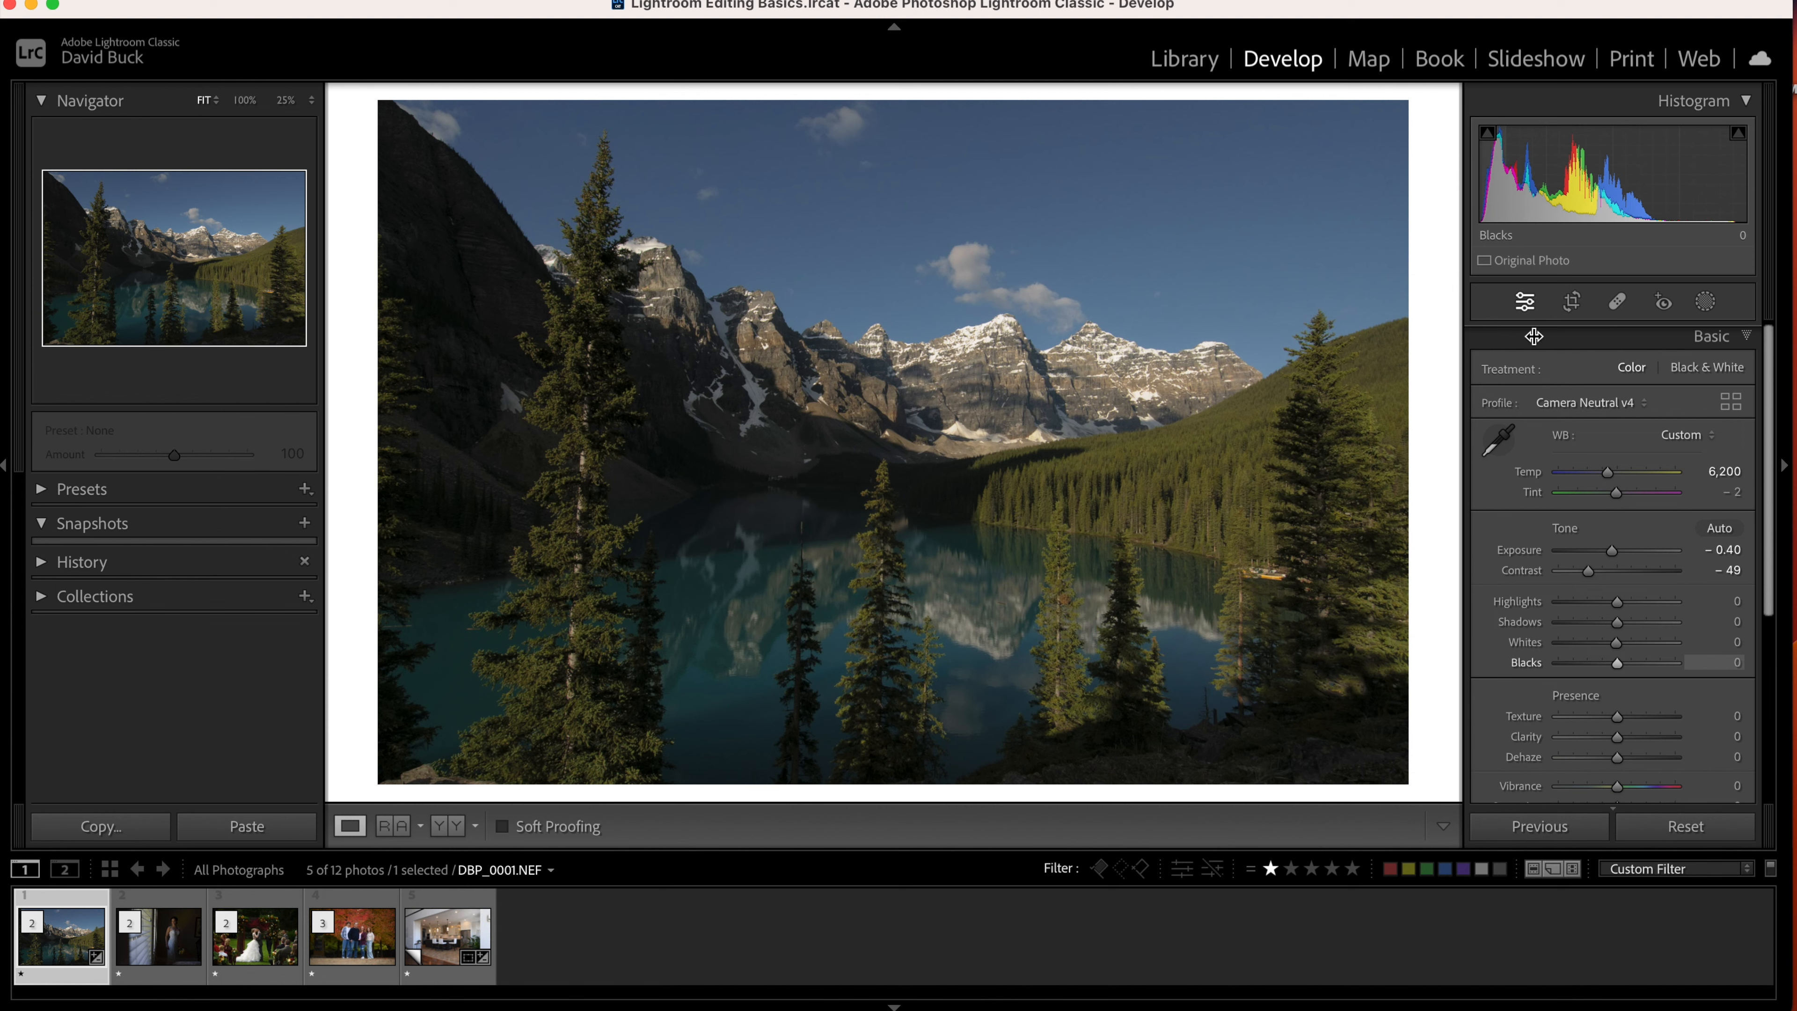
# Fine-tune the tones with Exposure at −0.25, Highlights at −3, and Whites and Blacks at −2.
pyautogui.moveTo(1600, 665)
pyautogui.mouseDown()
pyautogui.moveTo(1586, 662)
pyautogui.moveTo(1668, 665)
pyautogui.moveTo(1556, 662)
pyautogui.moveTo(1613, 660)
pyautogui.mouseUp()
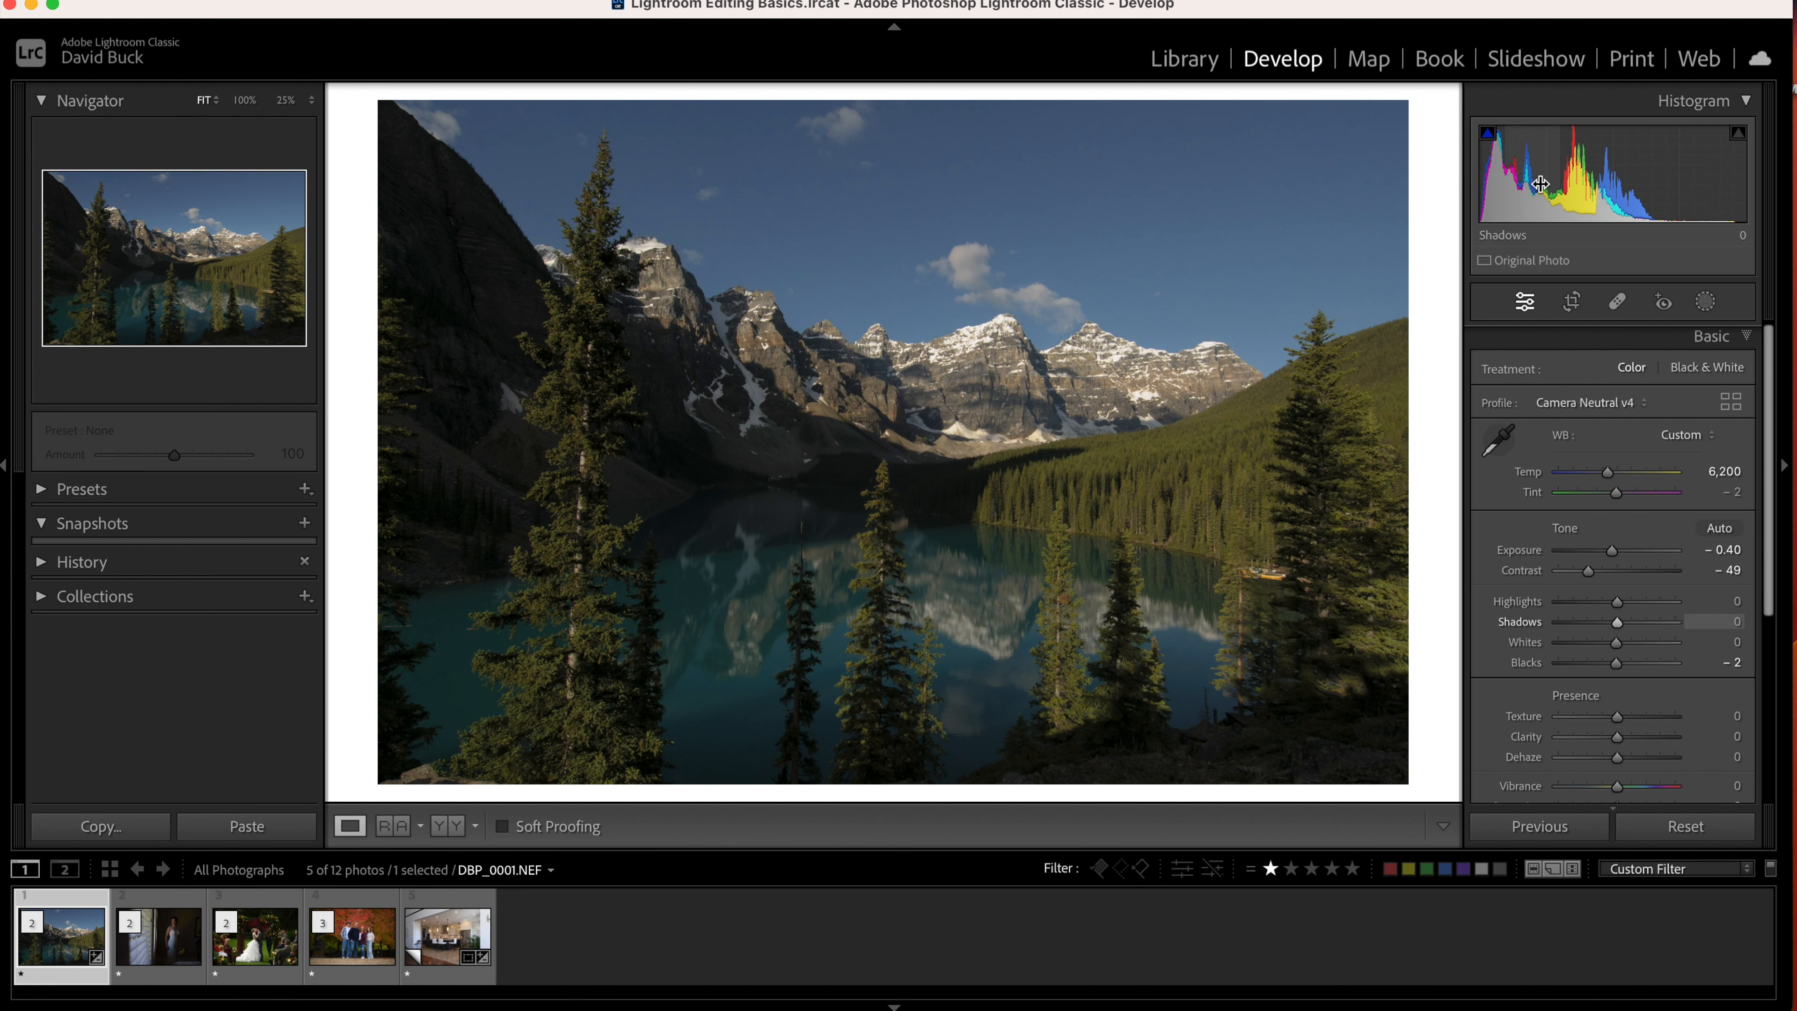
pyautogui.moveTo(1615, 622)
pyautogui.mouseDown()
pyautogui.moveTo(1594, 623)
pyautogui.moveTo(1684, 622)
pyautogui.moveTo(1612, 627)
pyautogui.mouseUp()
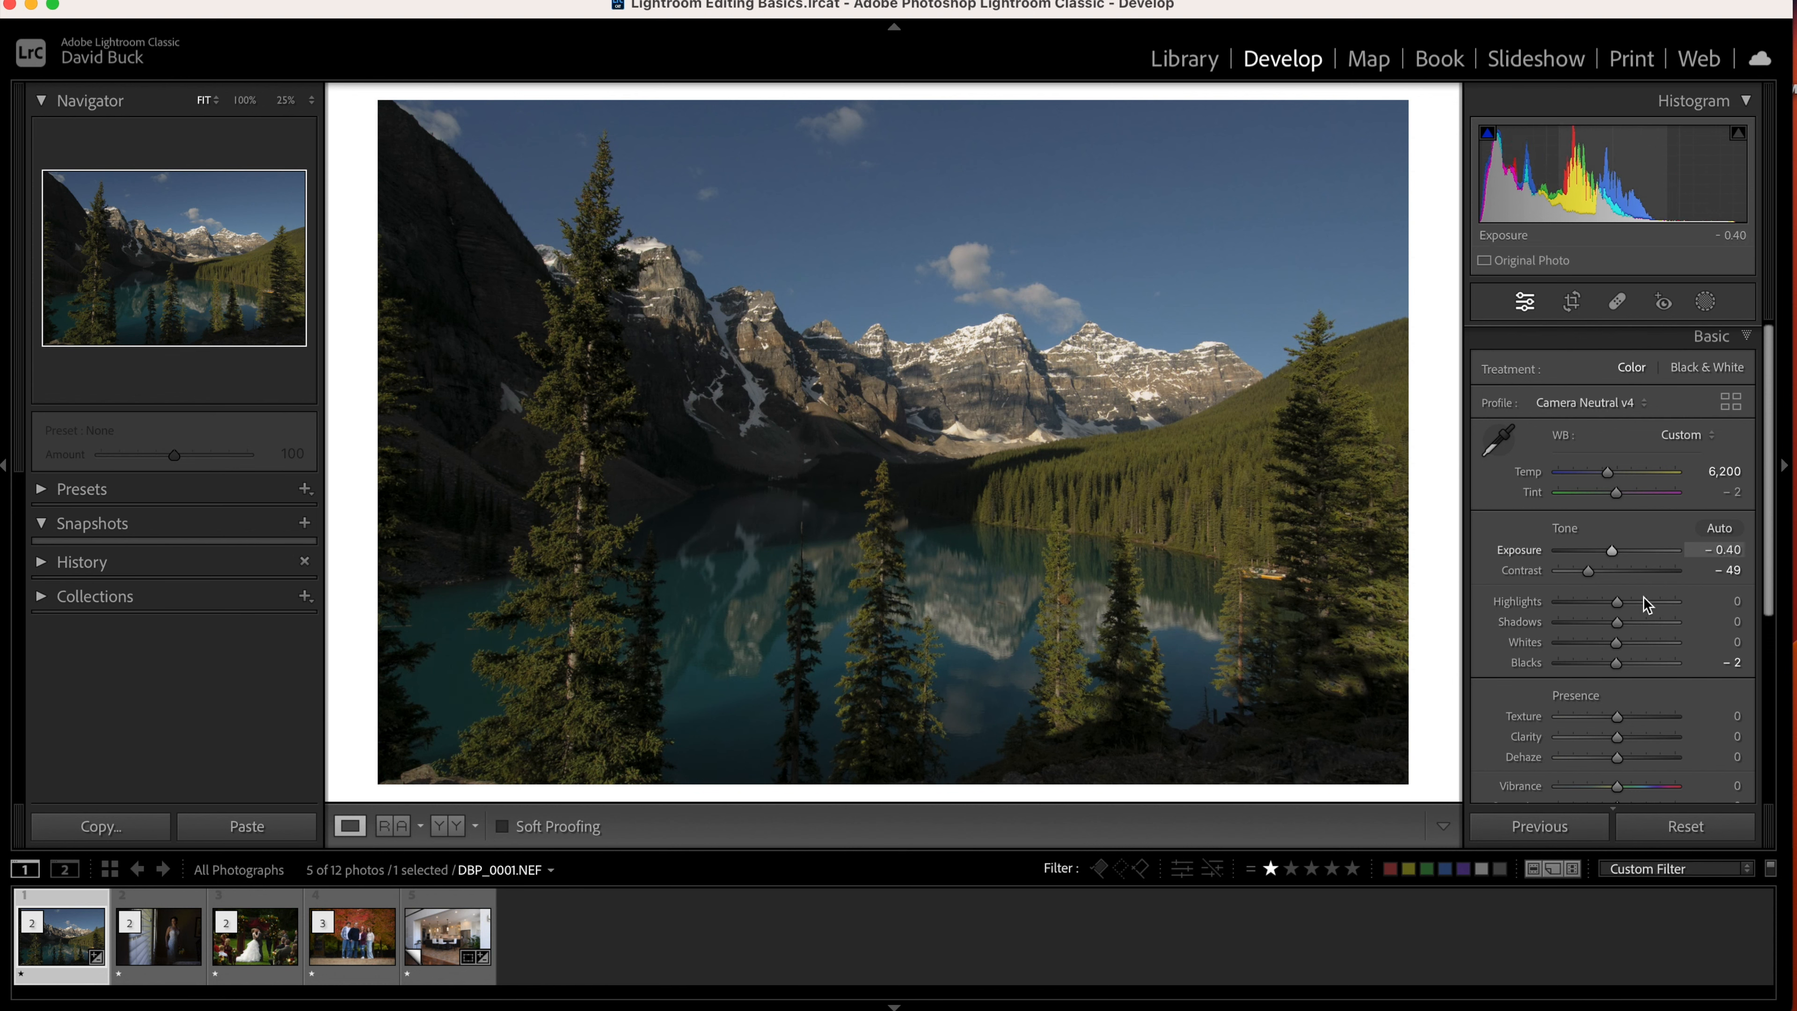
pyautogui.moveTo(1619, 552); pyautogui.dragTo(1614, 550)
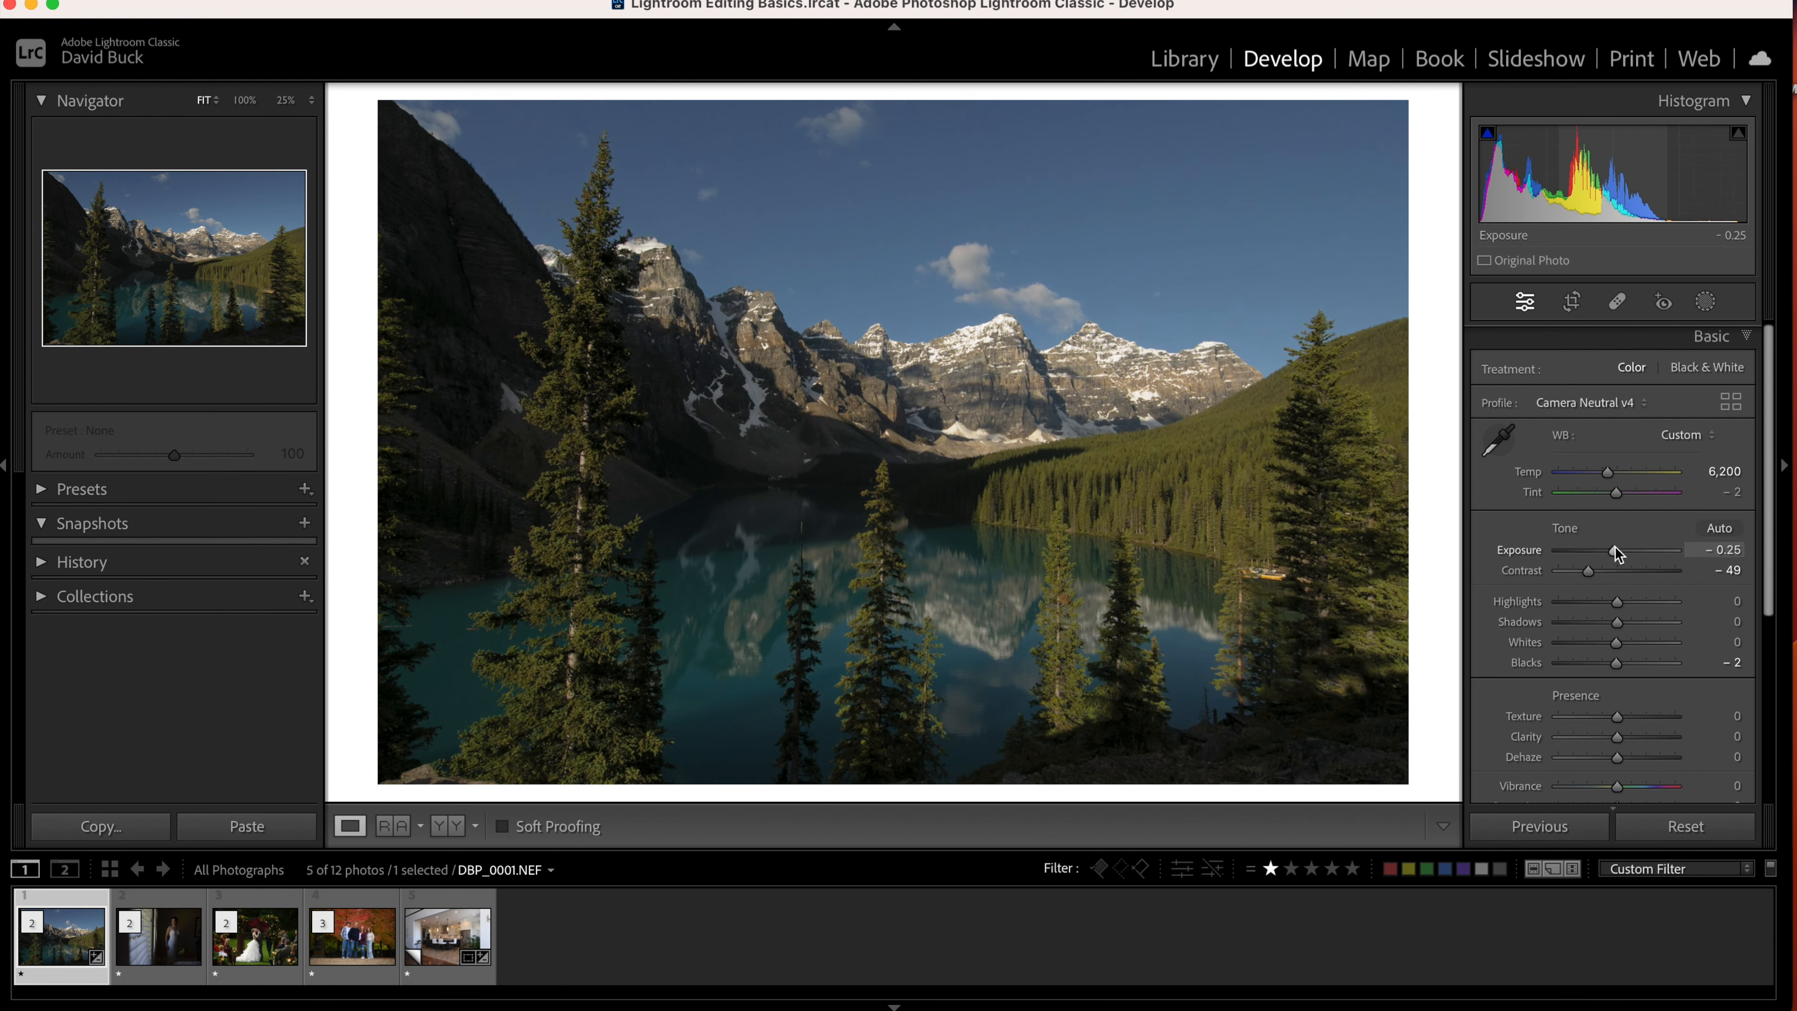
pyautogui.moveTo(1615, 602); pyautogui.dragTo(1615, 641)
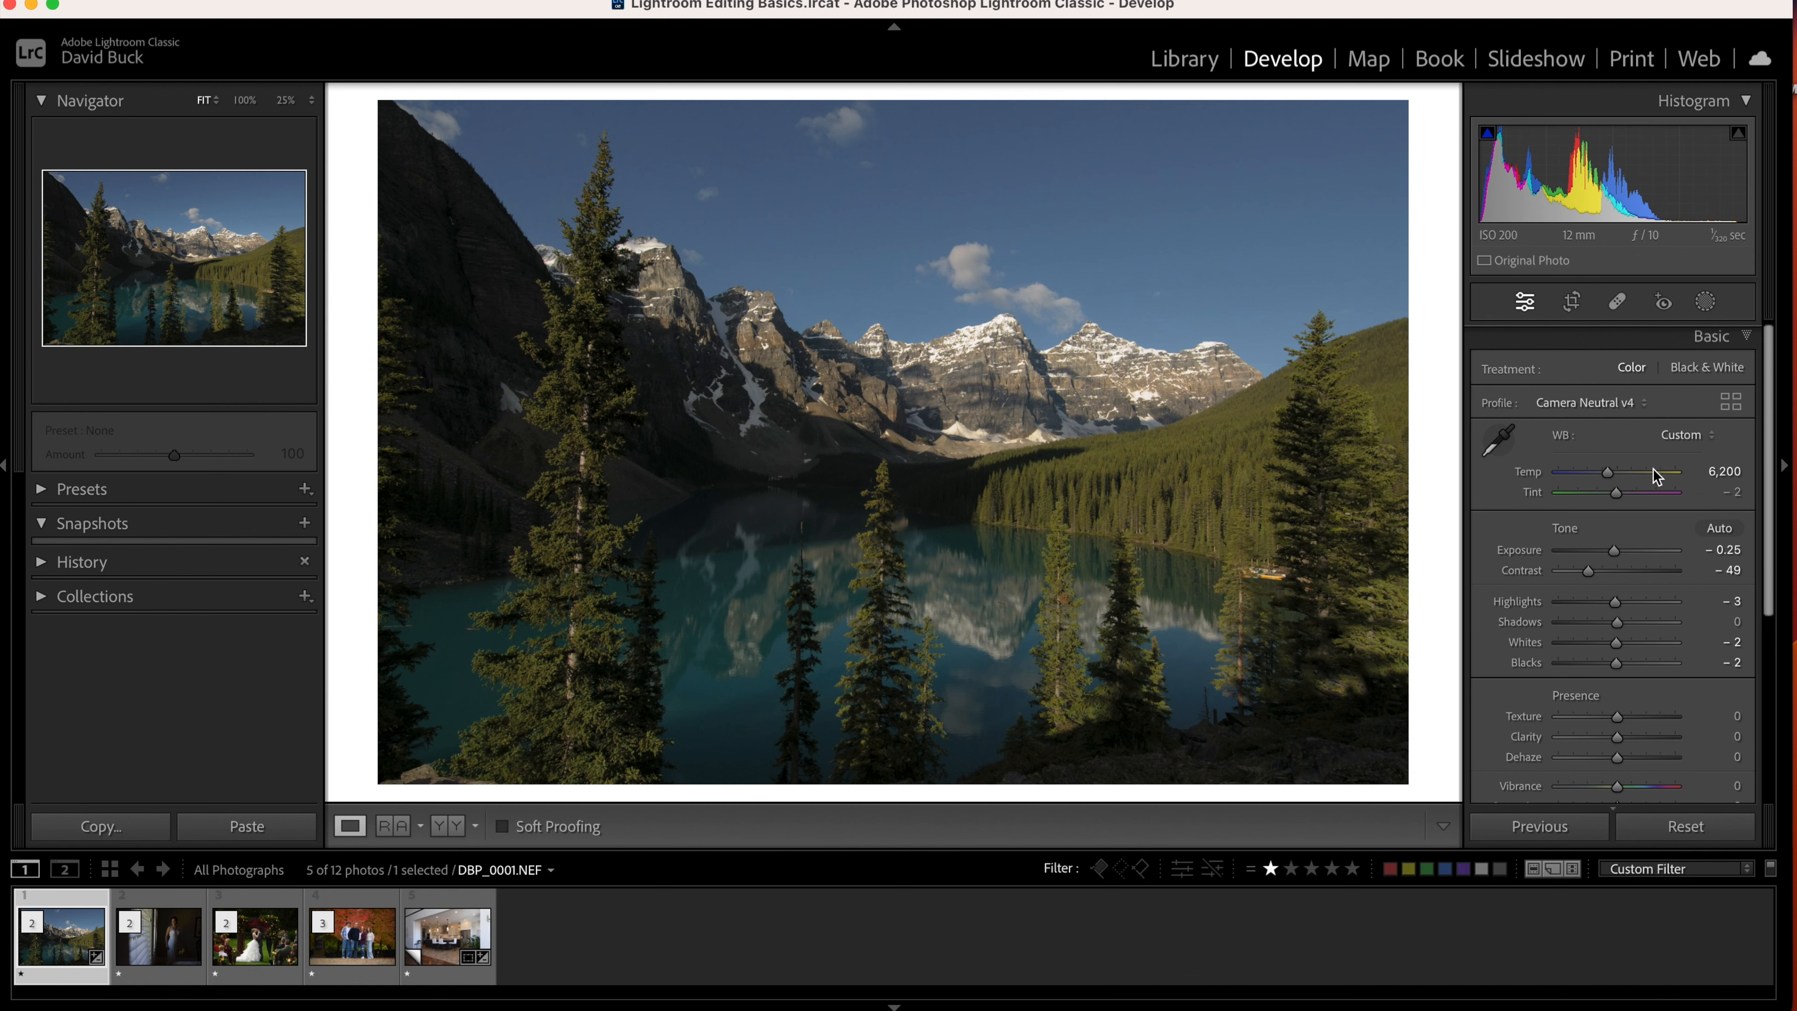
# Test Exposure at the extremes of +4.70 and −3.60, and settle it at −0.05.
pyautogui.moveTo(1614, 549); pyautogui.dragTo(1671, 550)
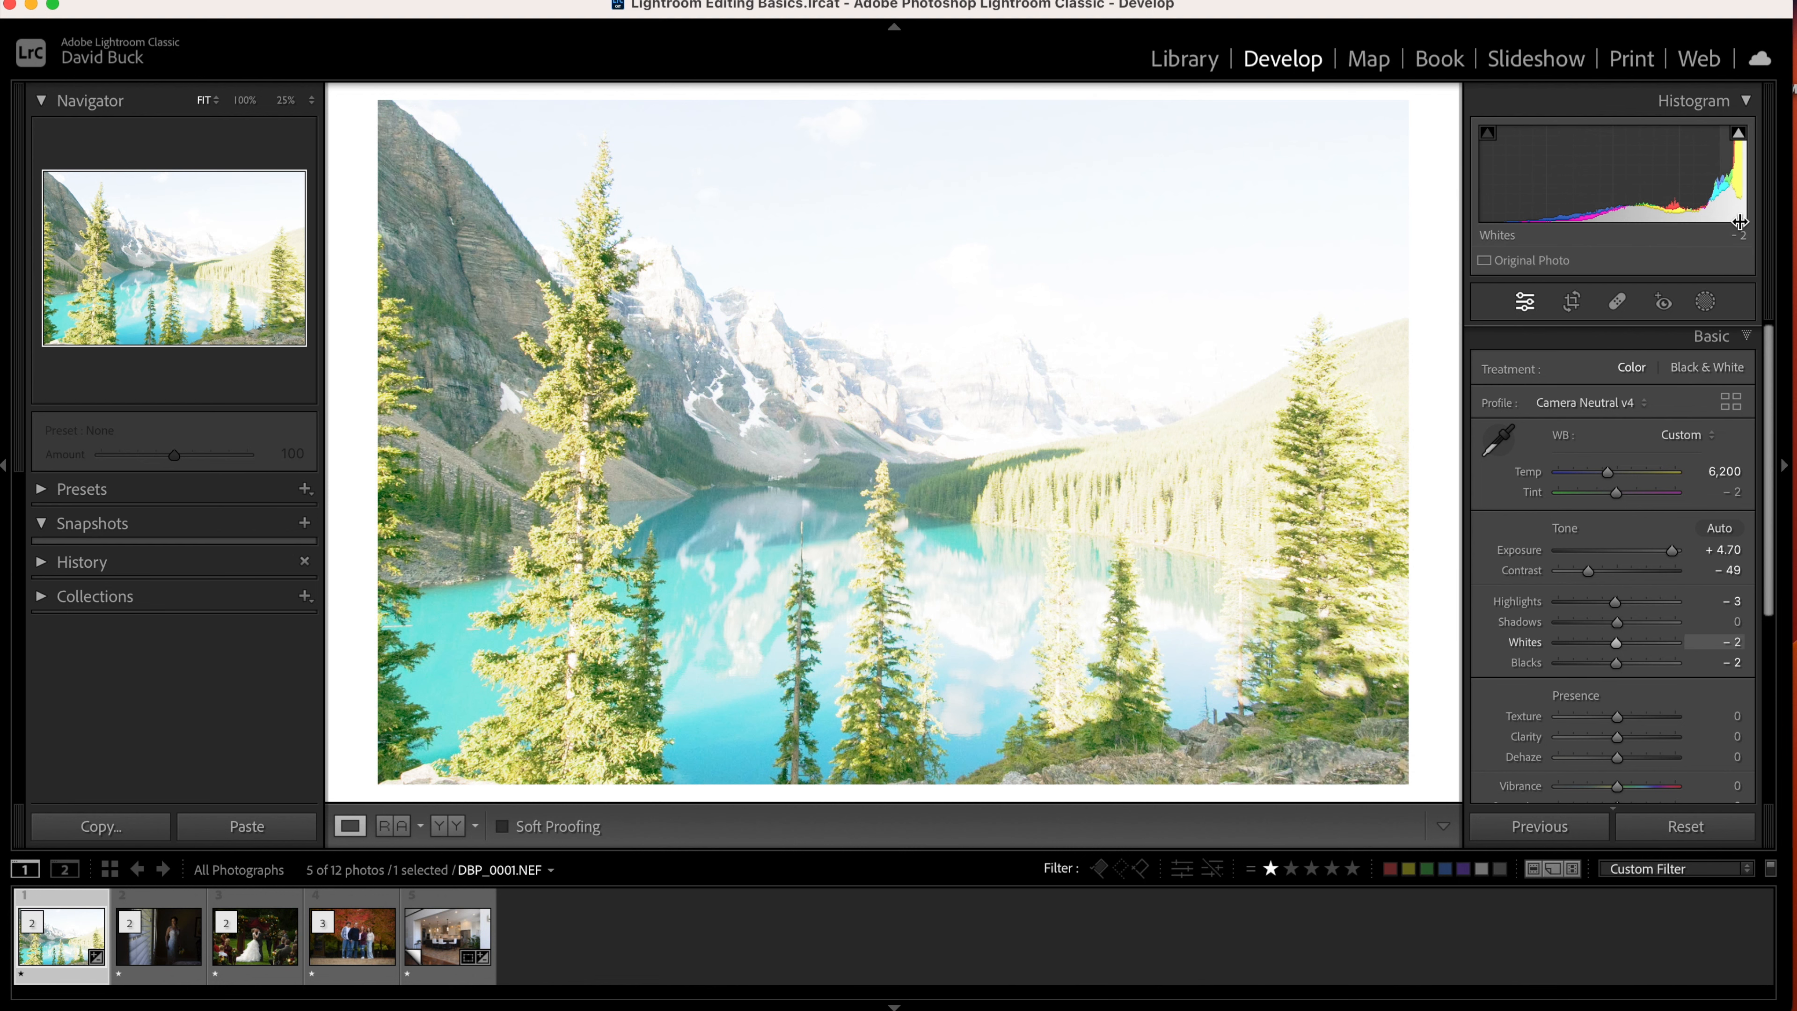
pyautogui.moveTo(1671, 549); pyautogui.dragTo(1574, 551)
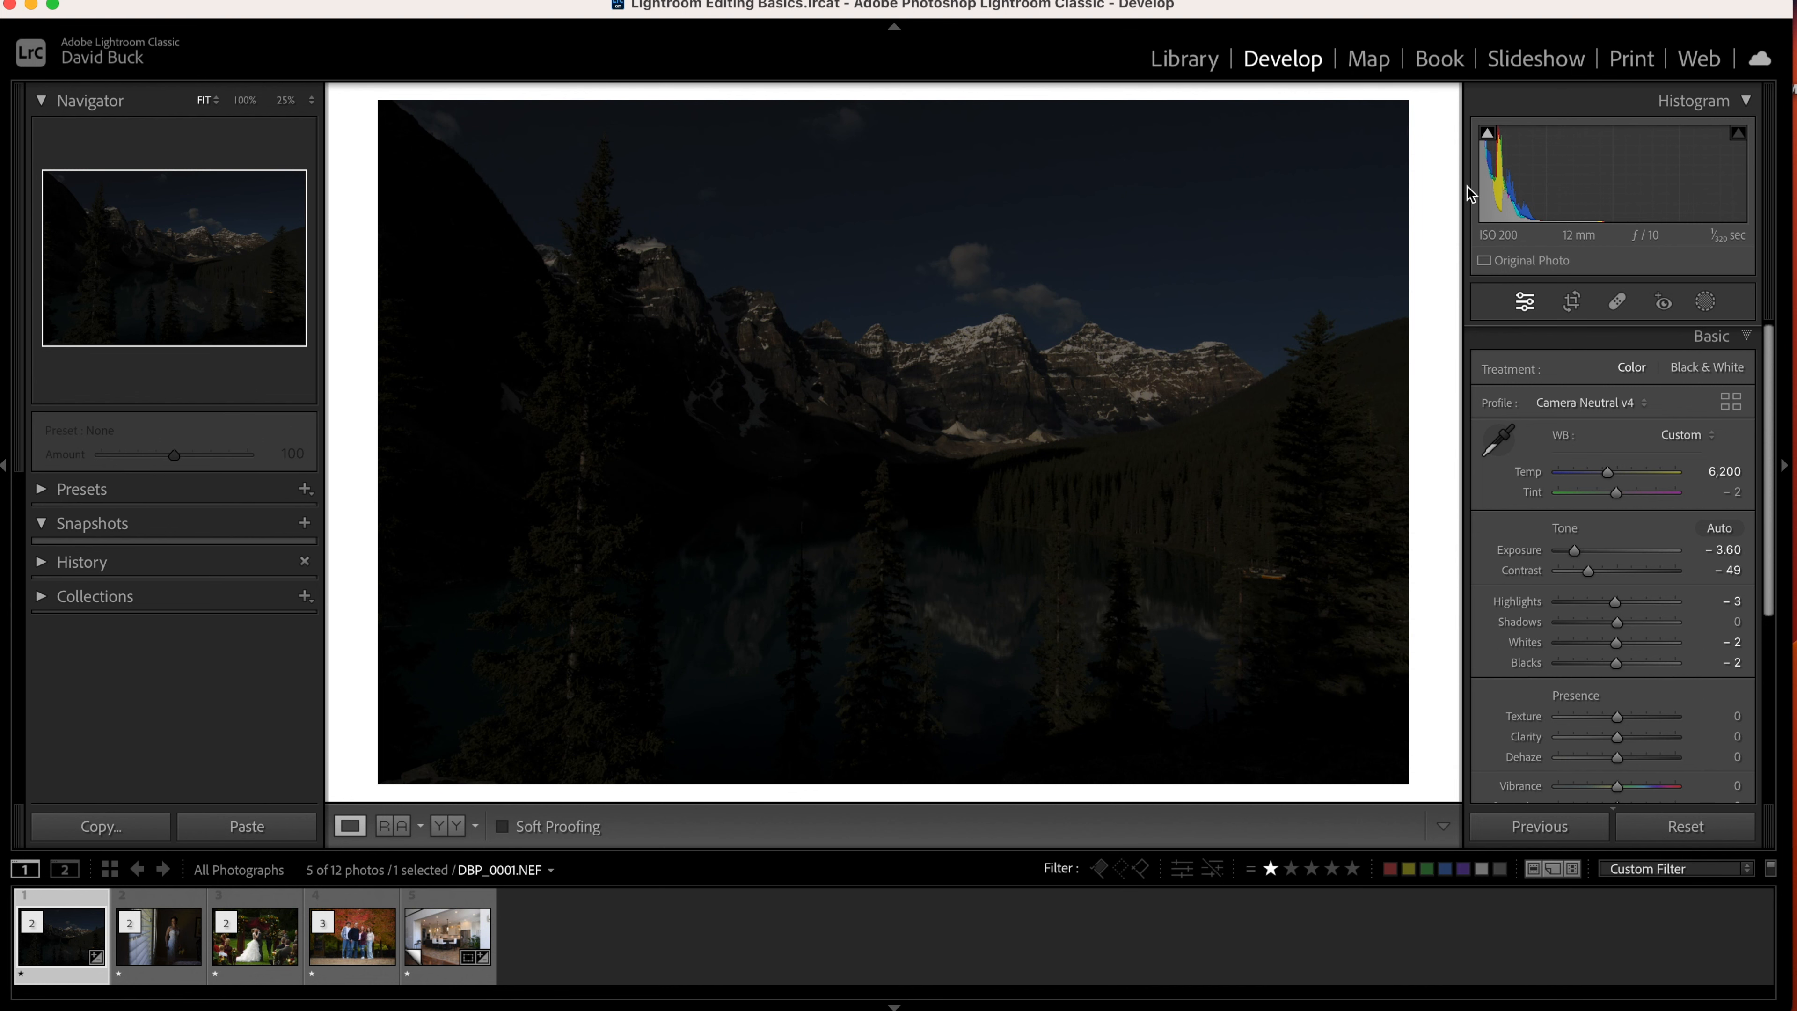
pyautogui.moveTo(1572, 550); pyautogui.dragTo(1615, 552)
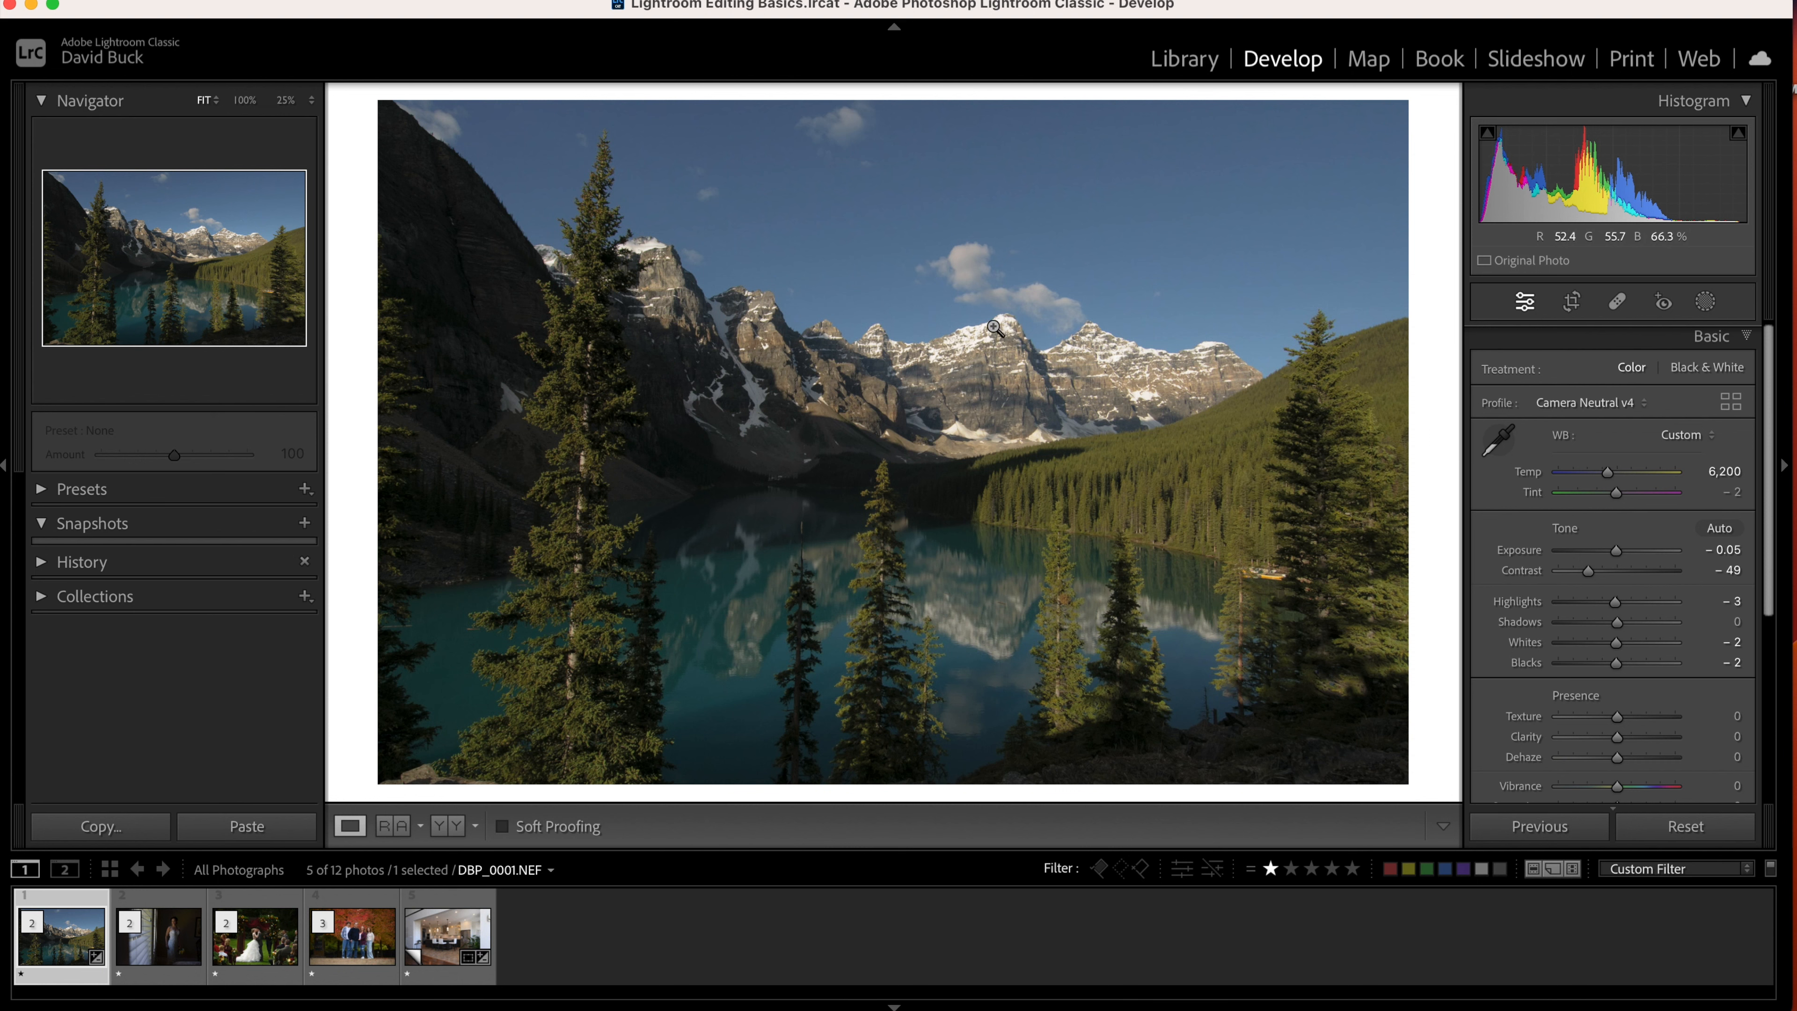
# Set Highlights to −28, Shadows to +22, Whites to −33 and Blacks to +14.
pyautogui.moveTo(1614, 601); pyautogui.dragTo(1624, 663)
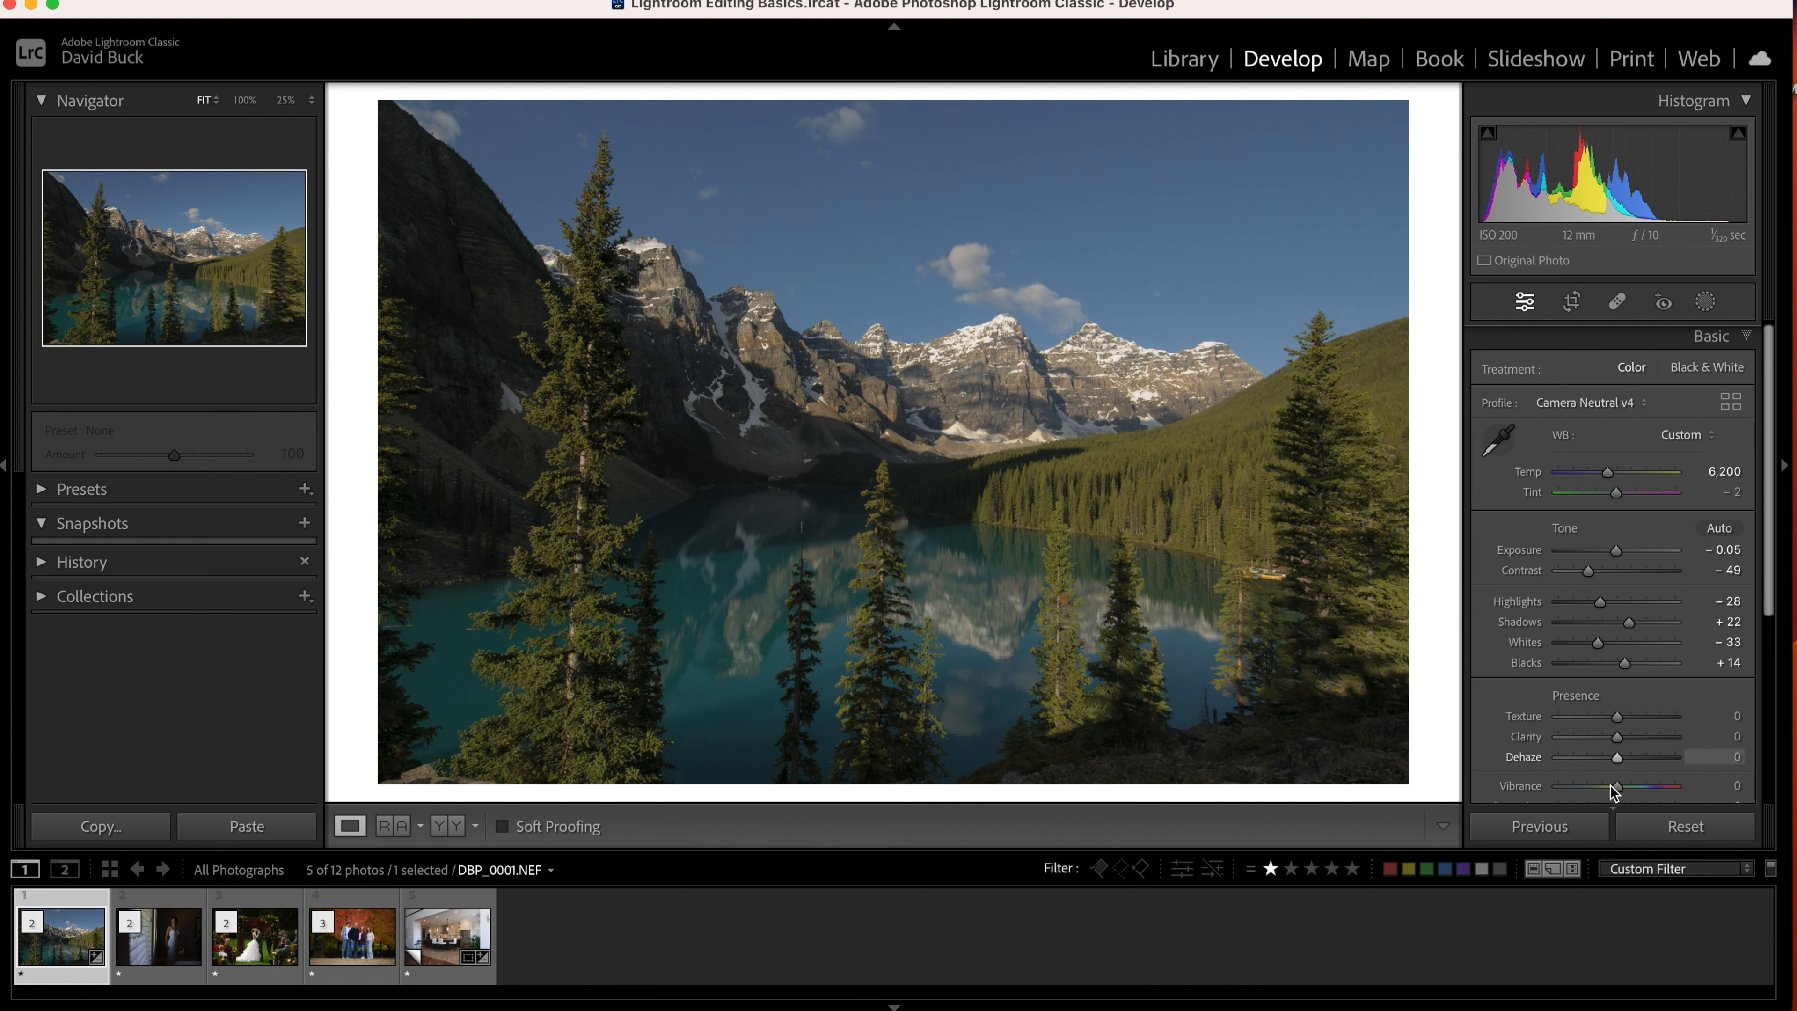
pyautogui.click(1657, 826)
pyautogui.press('super+z')
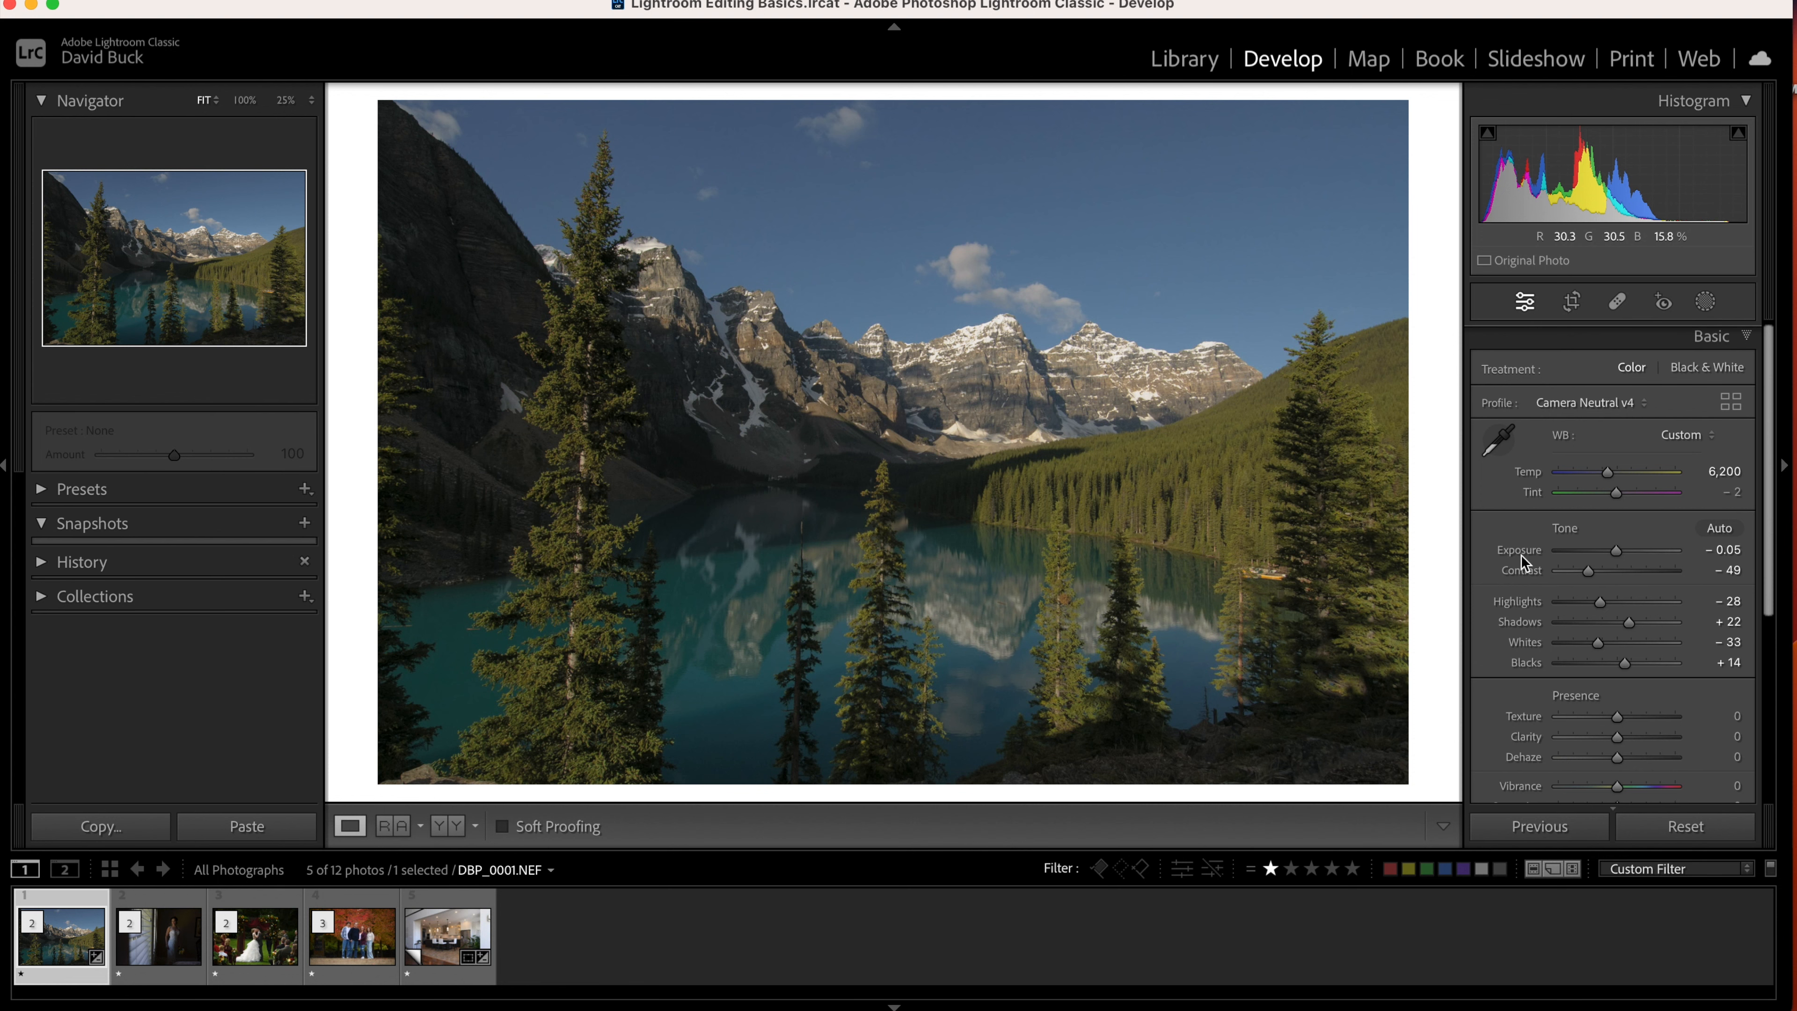
# Try Saturation at +100, reduce it to +3, and raise Vibrance to +54.
pyautogui.scroll(-5, 1612, 610)
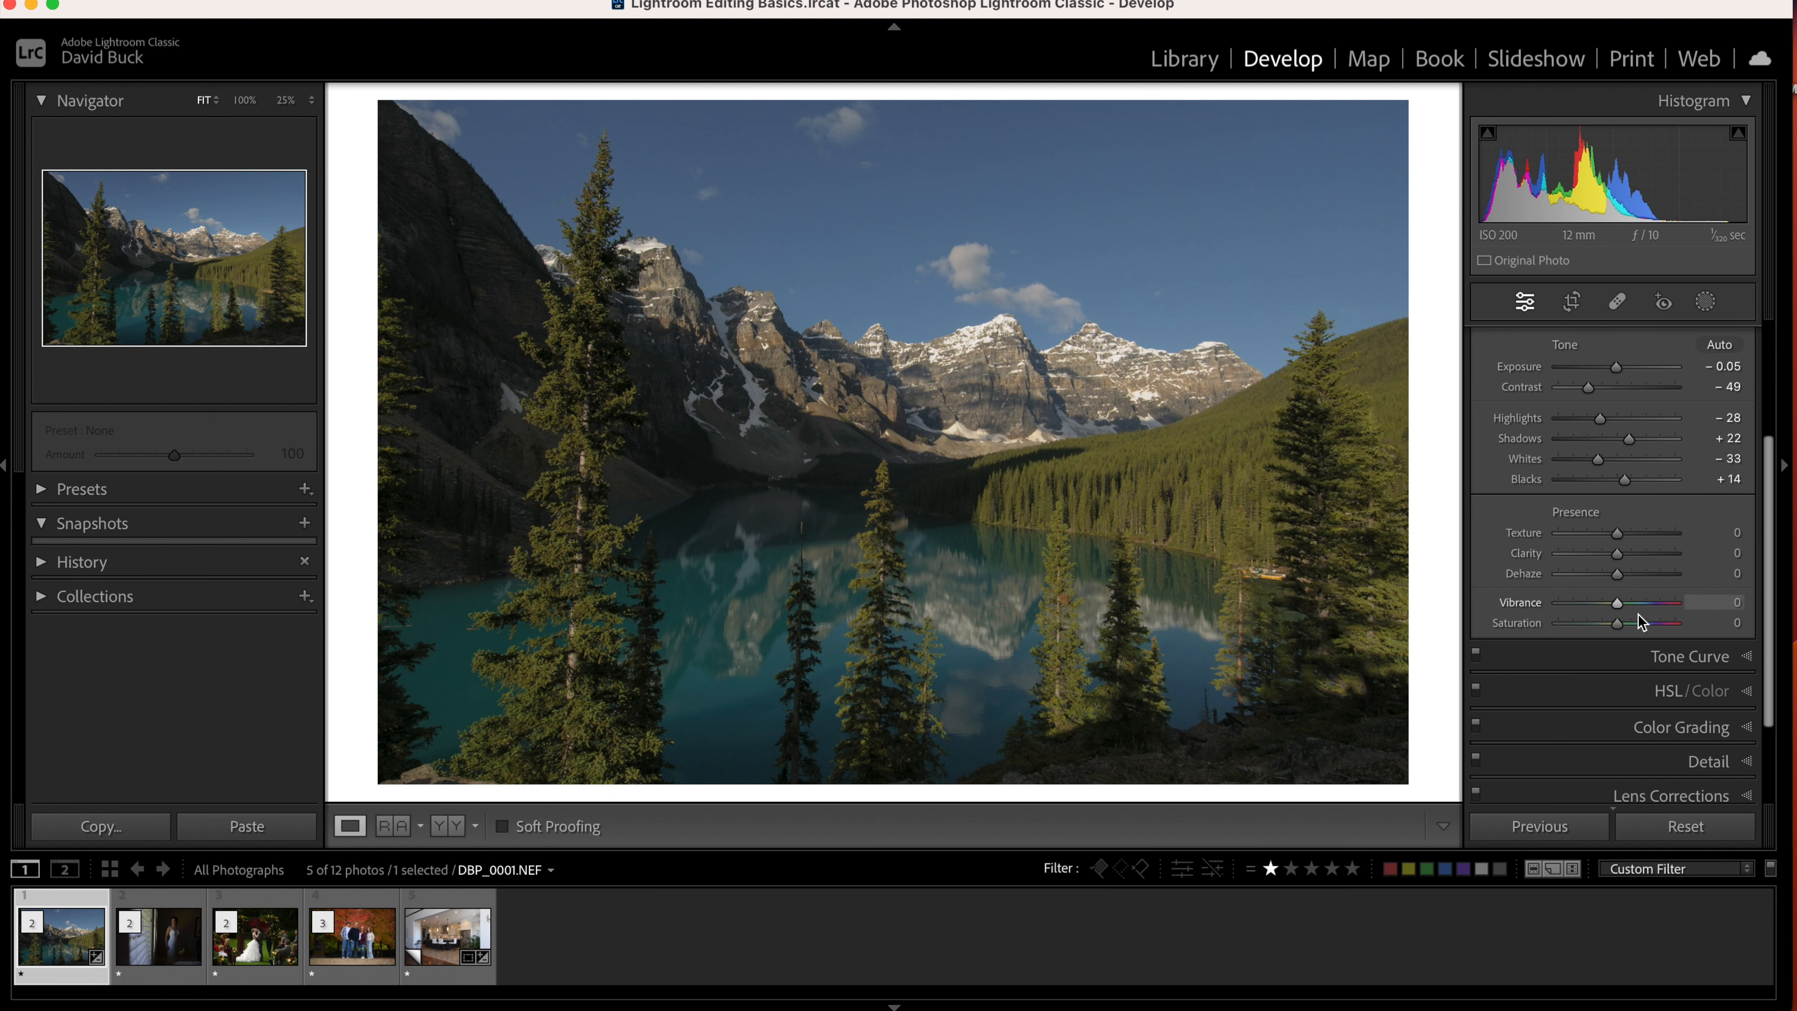
pyautogui.moveTo(1644, 626); pyautogui.dragTo(1786, 610)
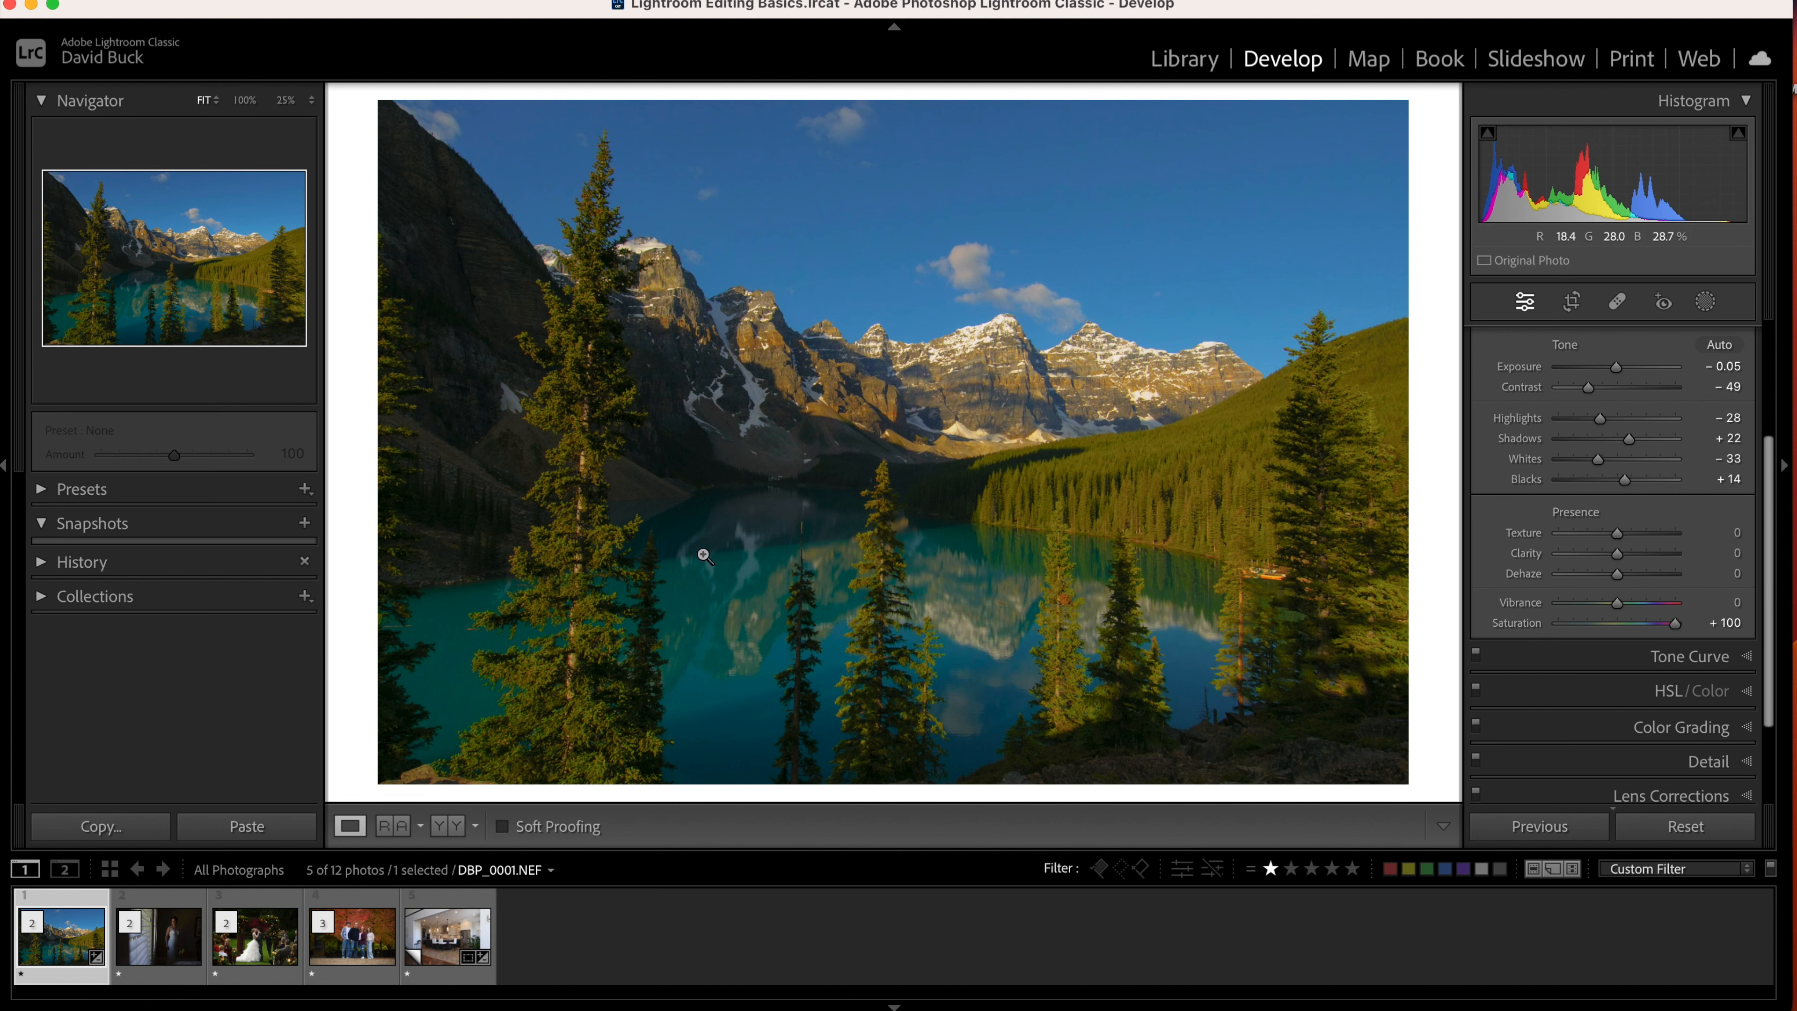
pyautogui.click(1621, 624)
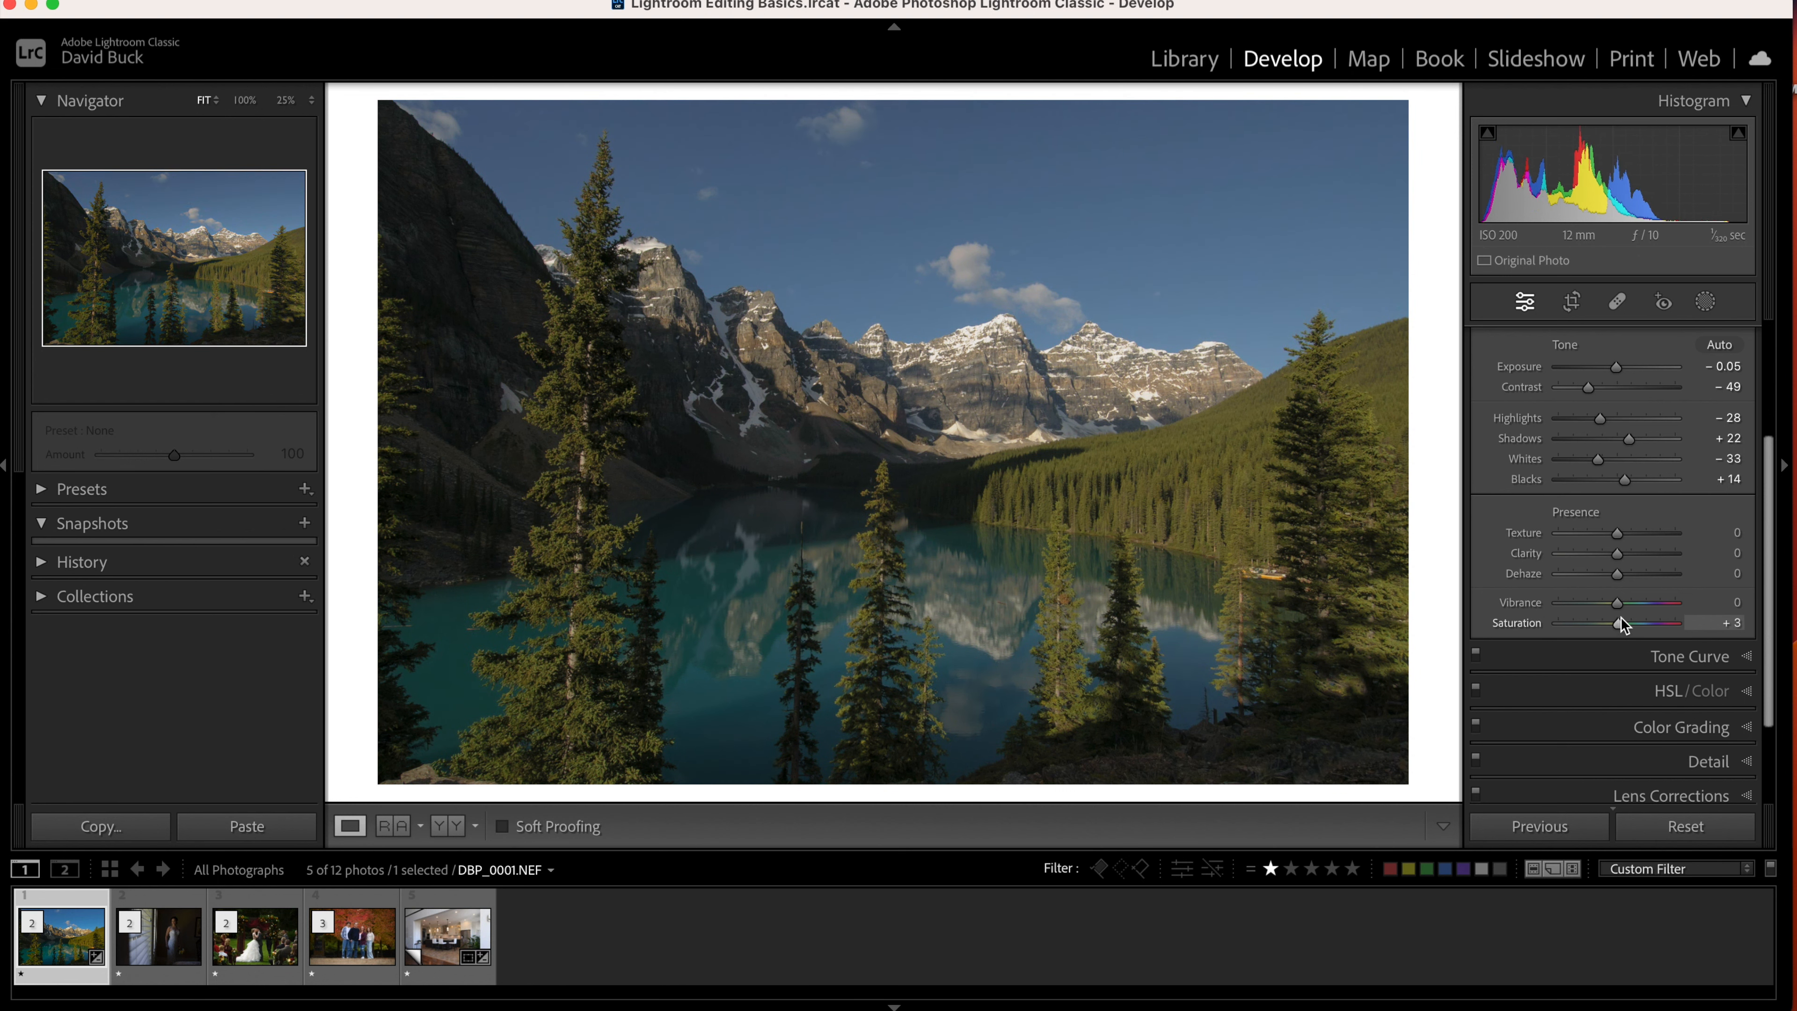
pyautogui.click(1617, 607)
pyautogui.moveTo(1618, 610)
pyautogui.mouseDown()
pyautogui.moveTo(1723, 619)
pyautogui.moveTo(1556, 622)
pyautogui.moveTo(1687, 616)
pyautogui.moveTo(1619, 633)
pyautogui.moveTo(1592, 602)
pyautogui.moveTo(1551, 603)
pyautogui.moveTo(1688, 612)
pyautogui.moveTo(1622, 619)
pyautogui.moveTo(1685, 600)
pyautogui.moveTo(1632, 613)
pyautogui.moveTo(1646, 600)
pyautogui.mouseUp()
# In the HSL adjustments, set the Blue saturation to +34 and the Blue luminance to −37.
pyautogui.scroll(-5, 1649, 605)
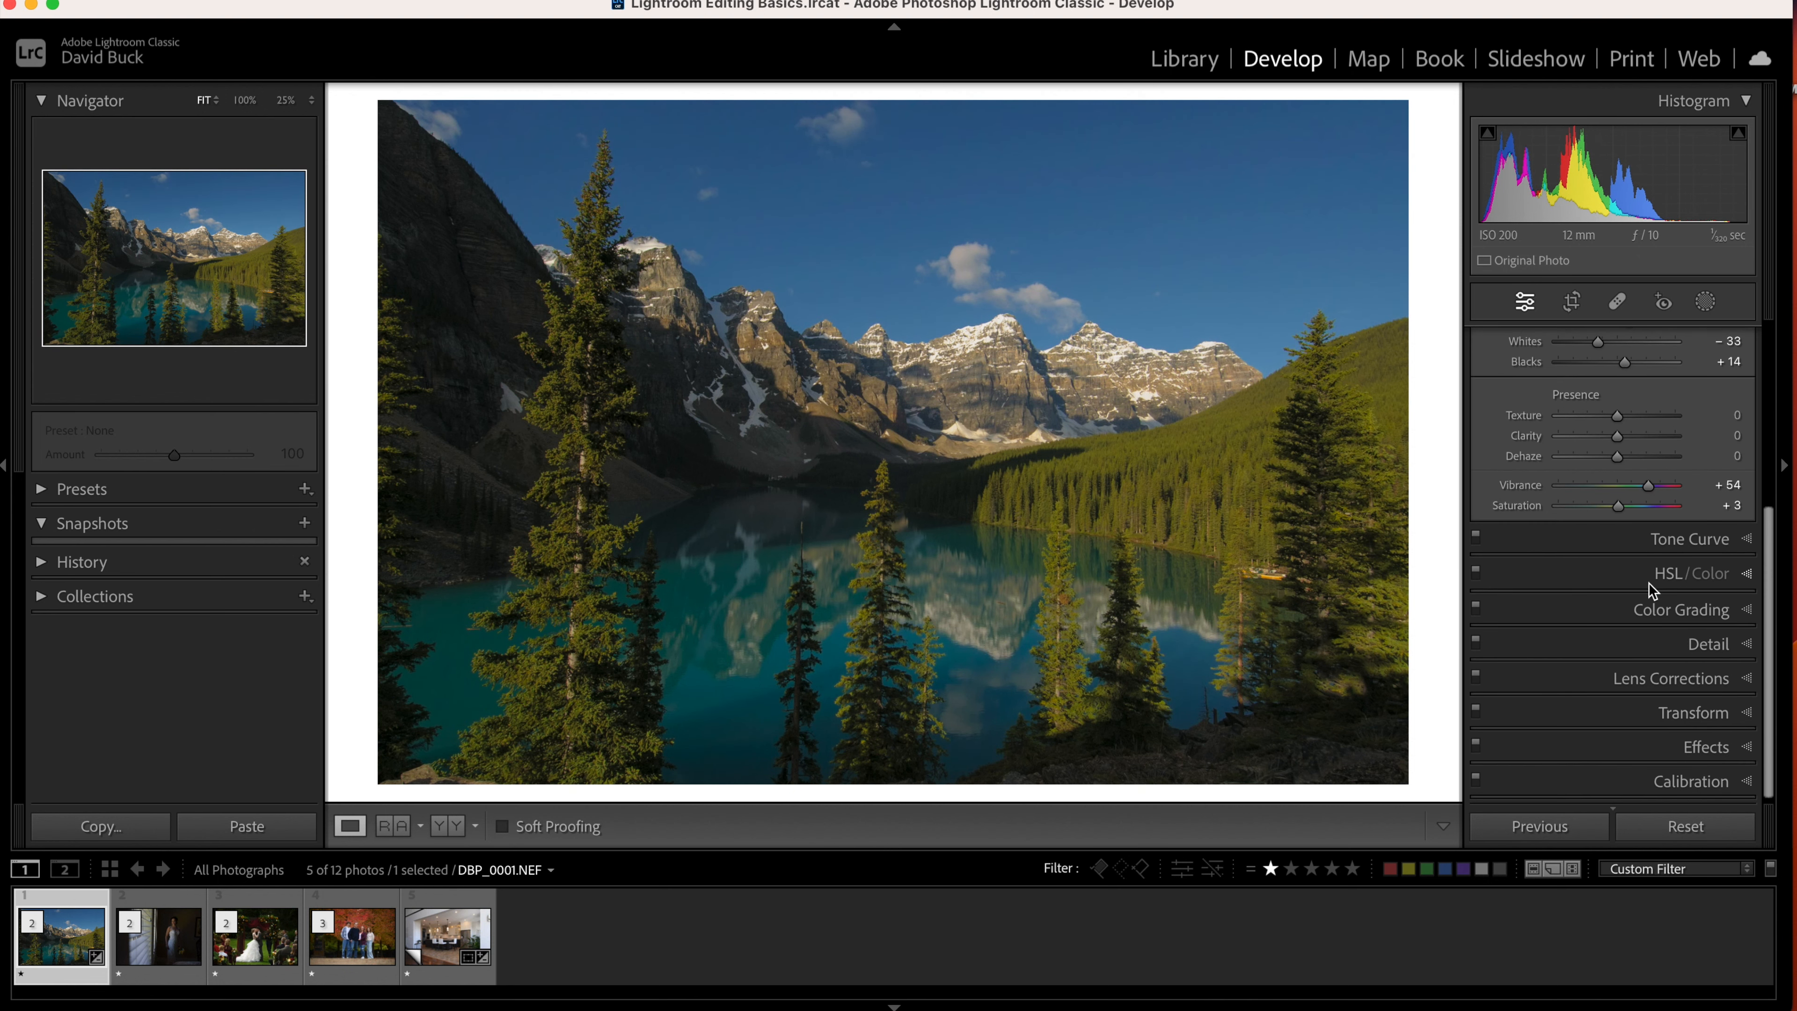
pyautogui.click(1635, 582)
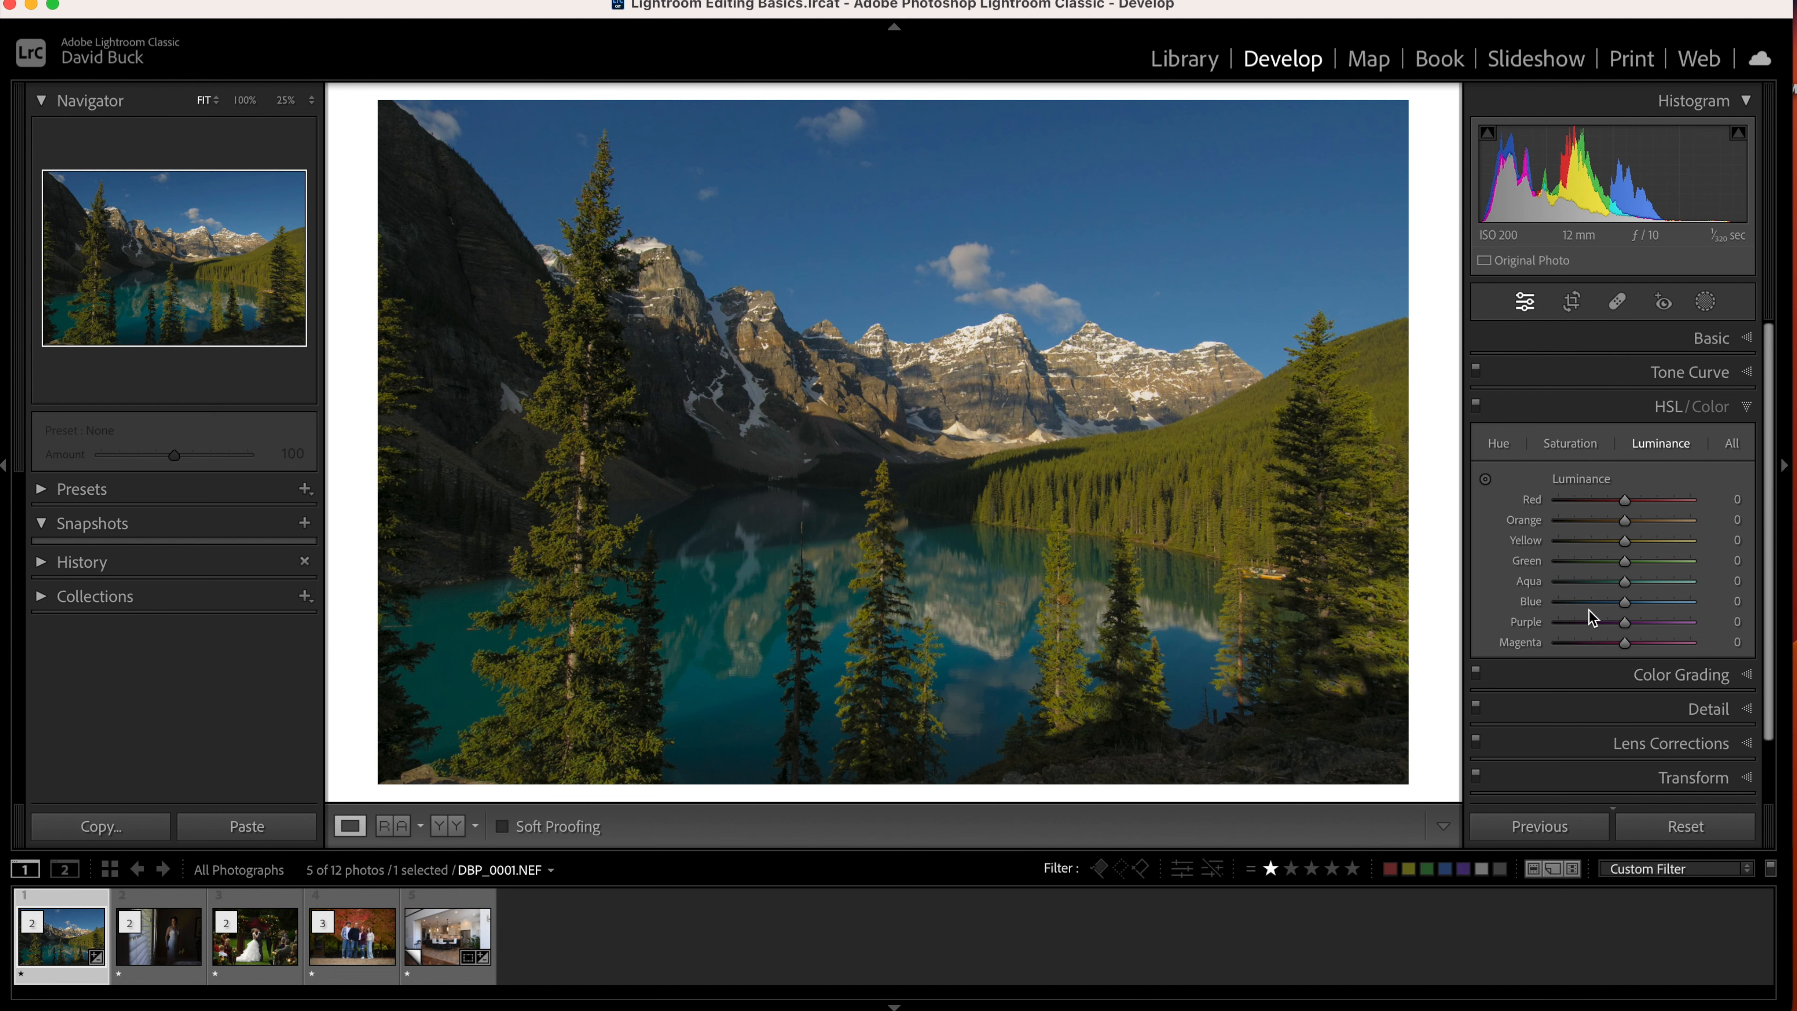
pyautogui.click(1580, 445)
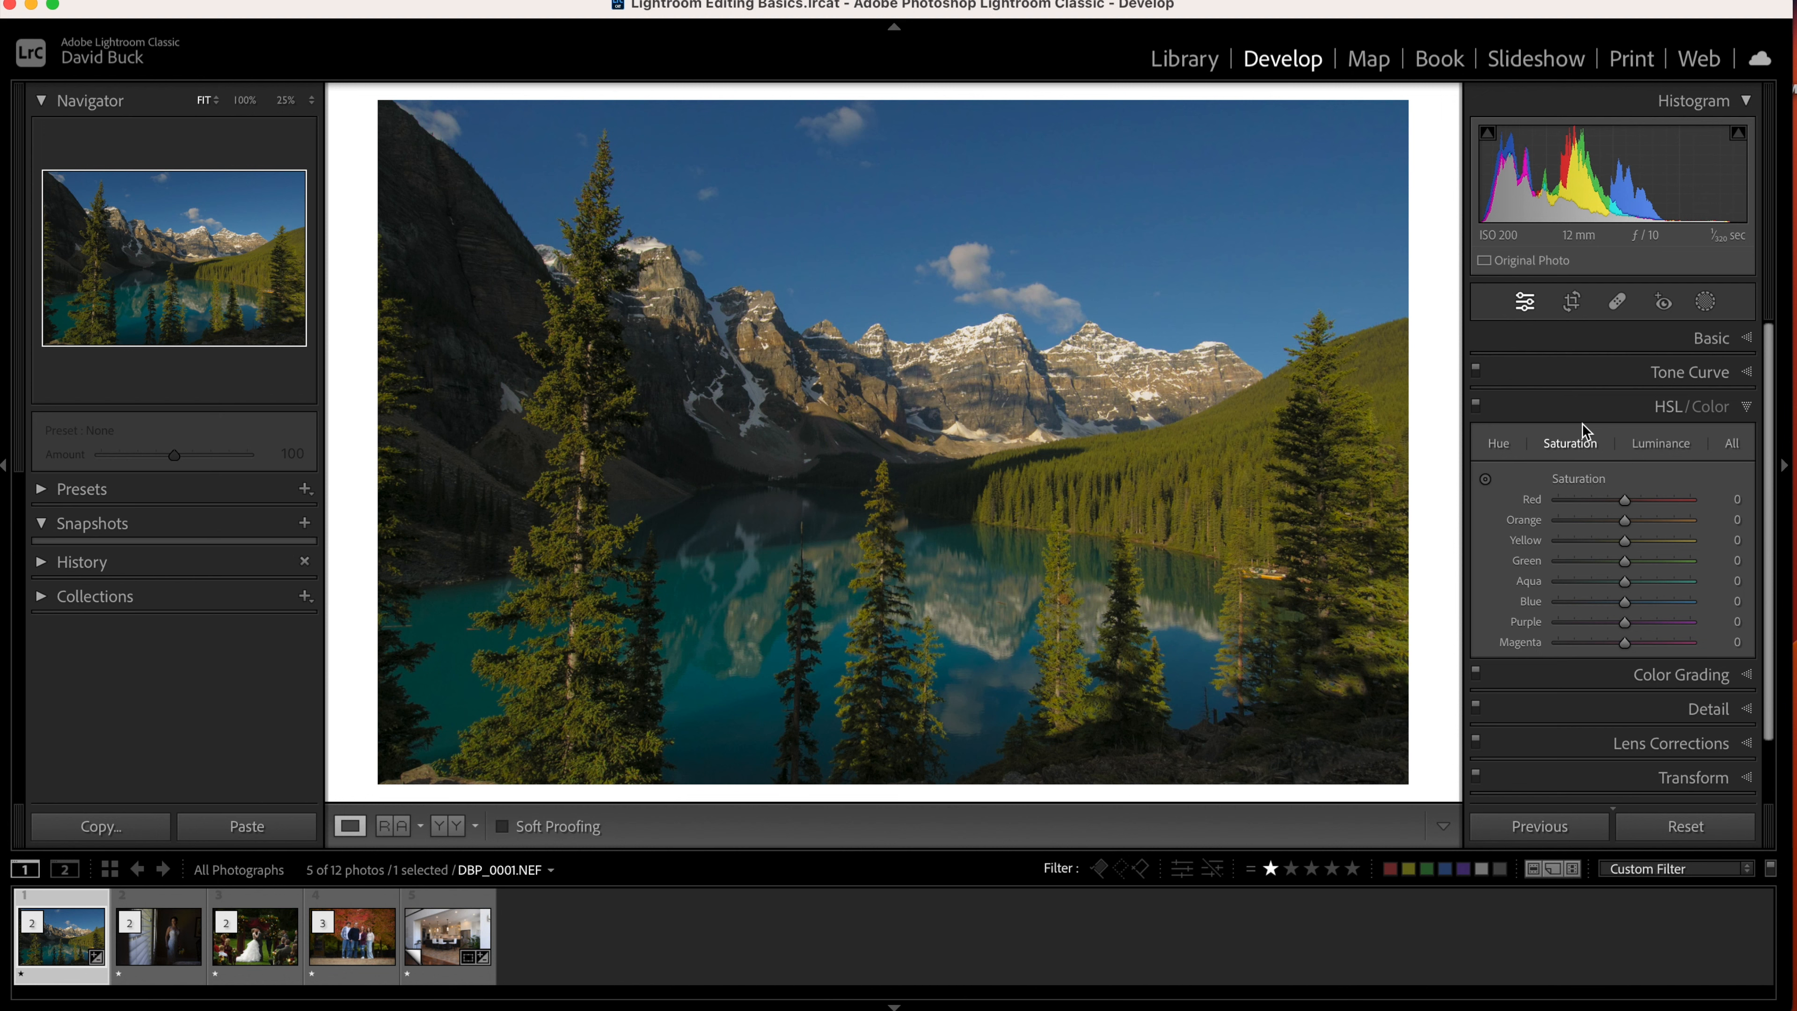
pyautogui.moveTo(1625, 600); pyautogui.dragTo(1558, 601)
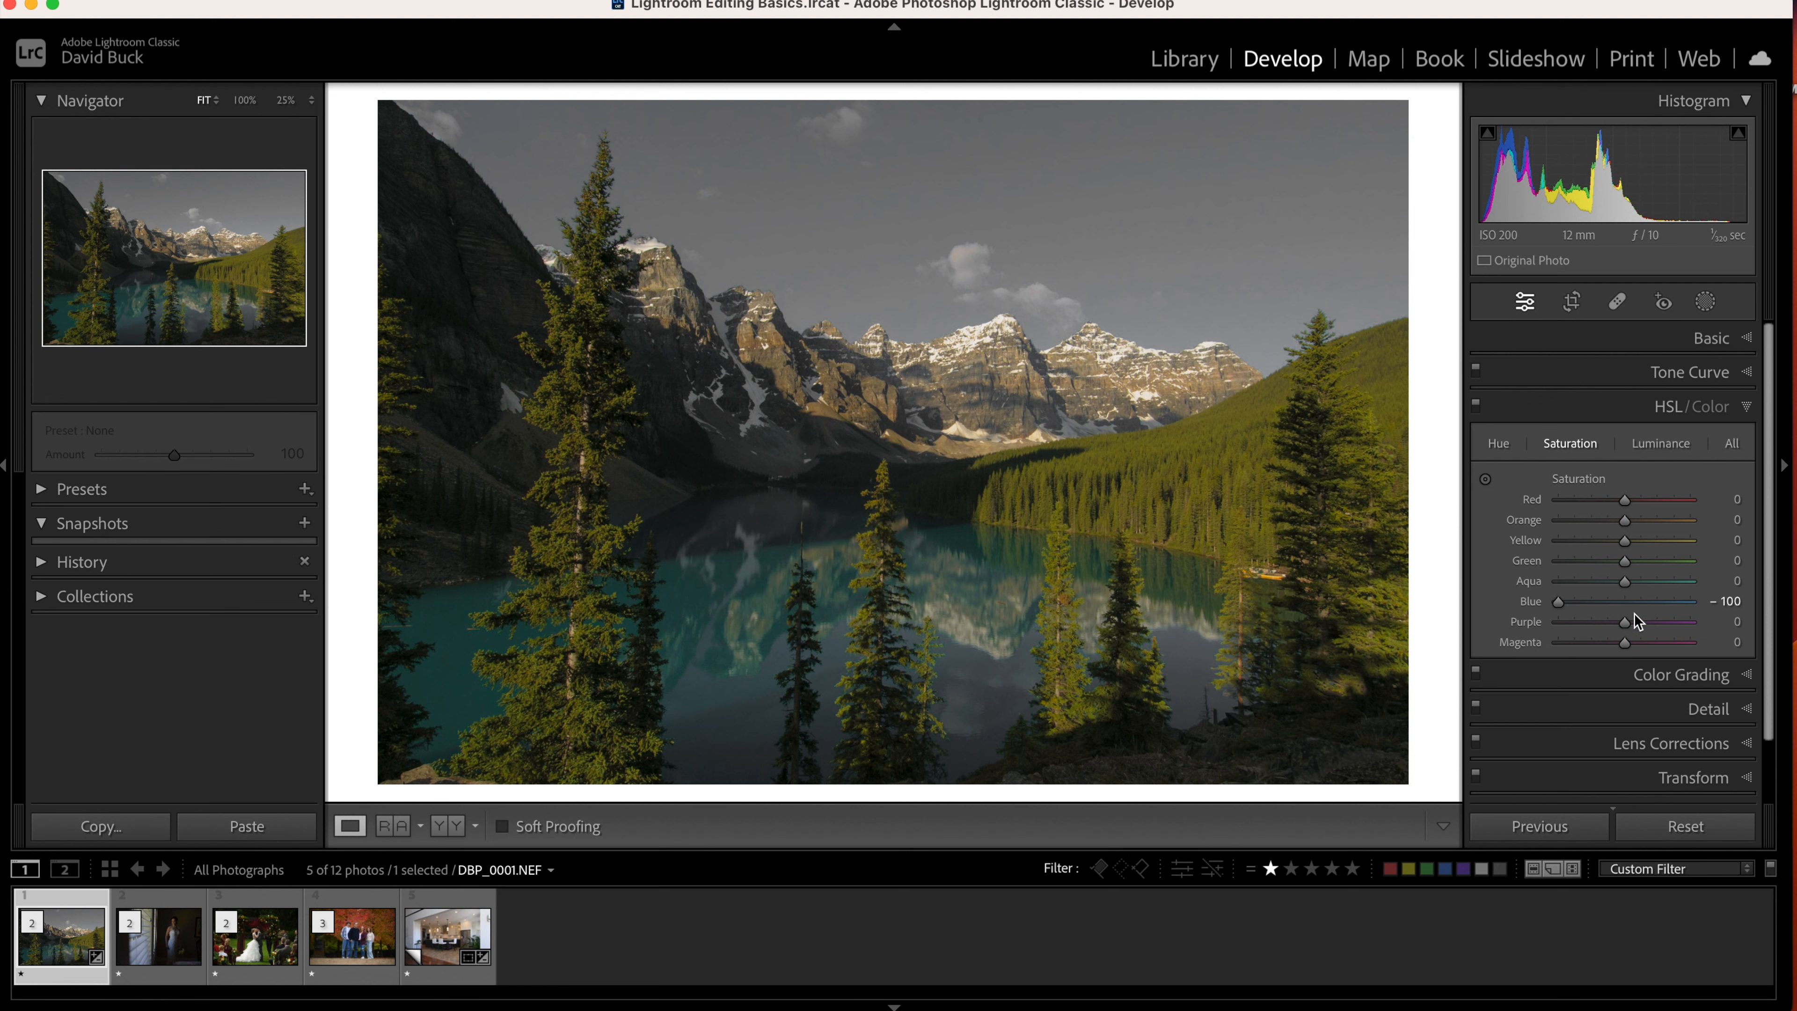
pyautogui.click(1627, 601)
pyautogui.moveTo(1627, 603); pyautogui.dragTo(1647, 604)
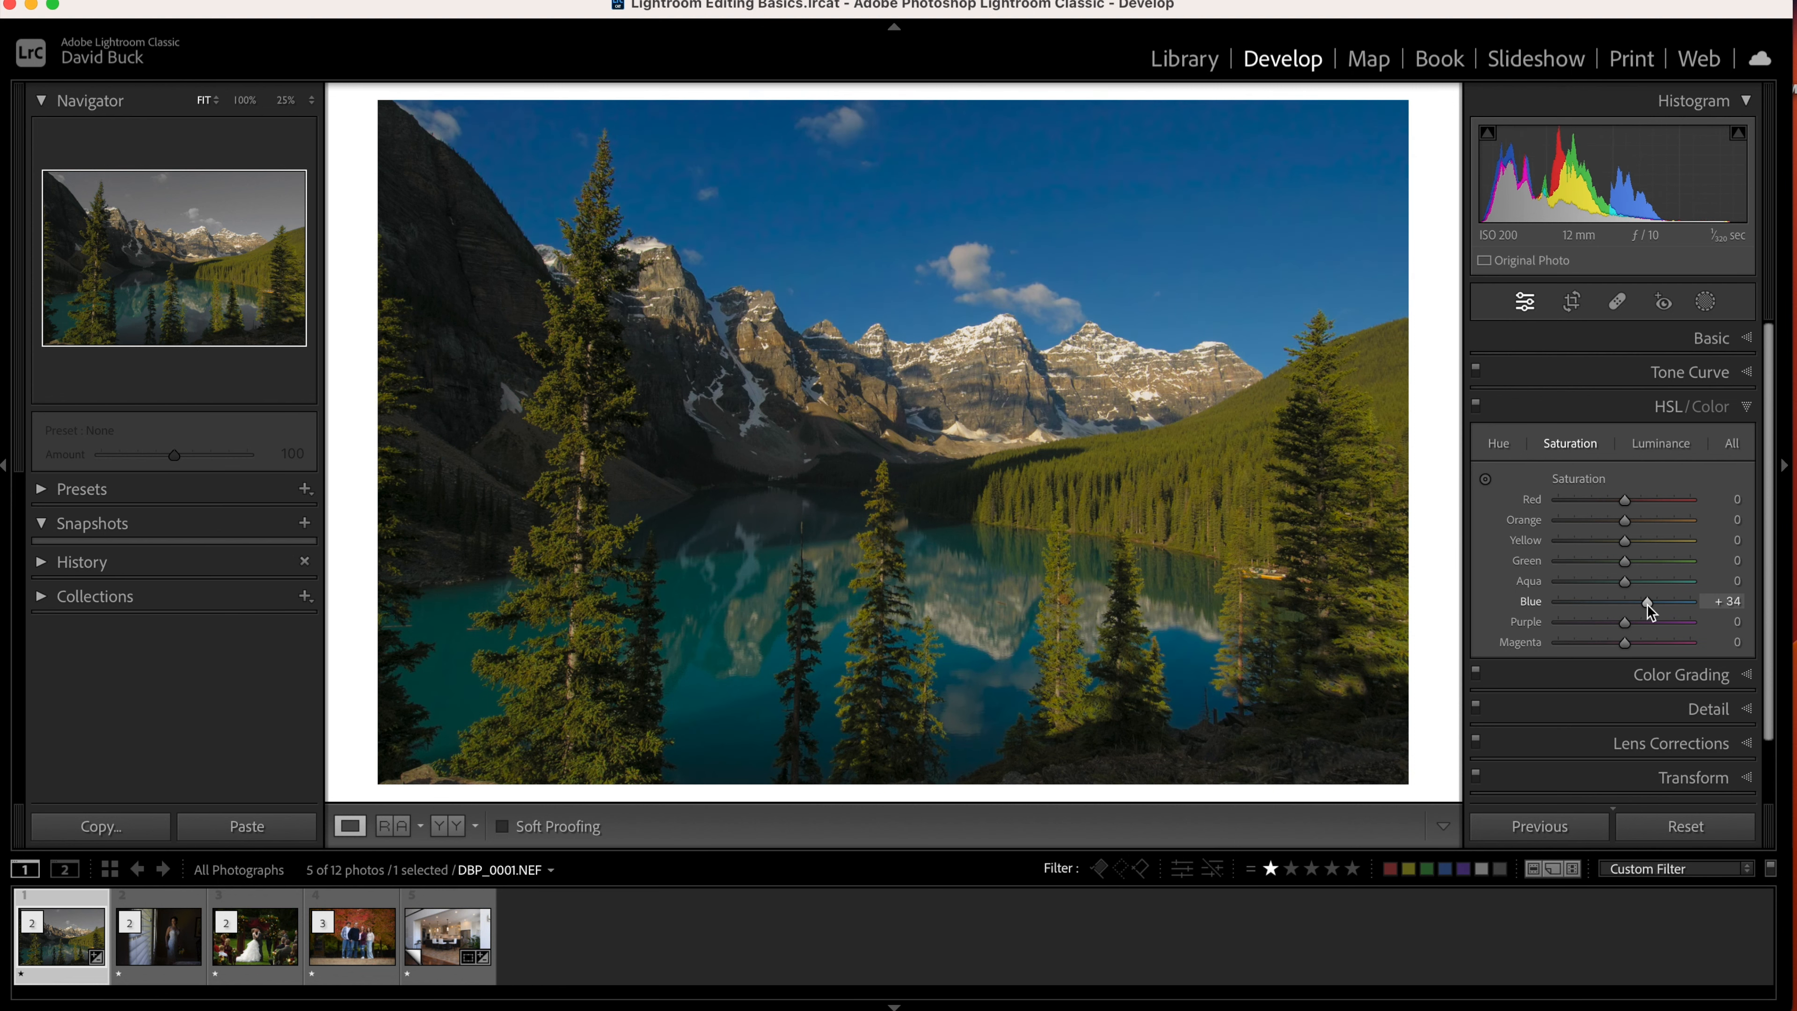
pyautogui.click(1659, 441)
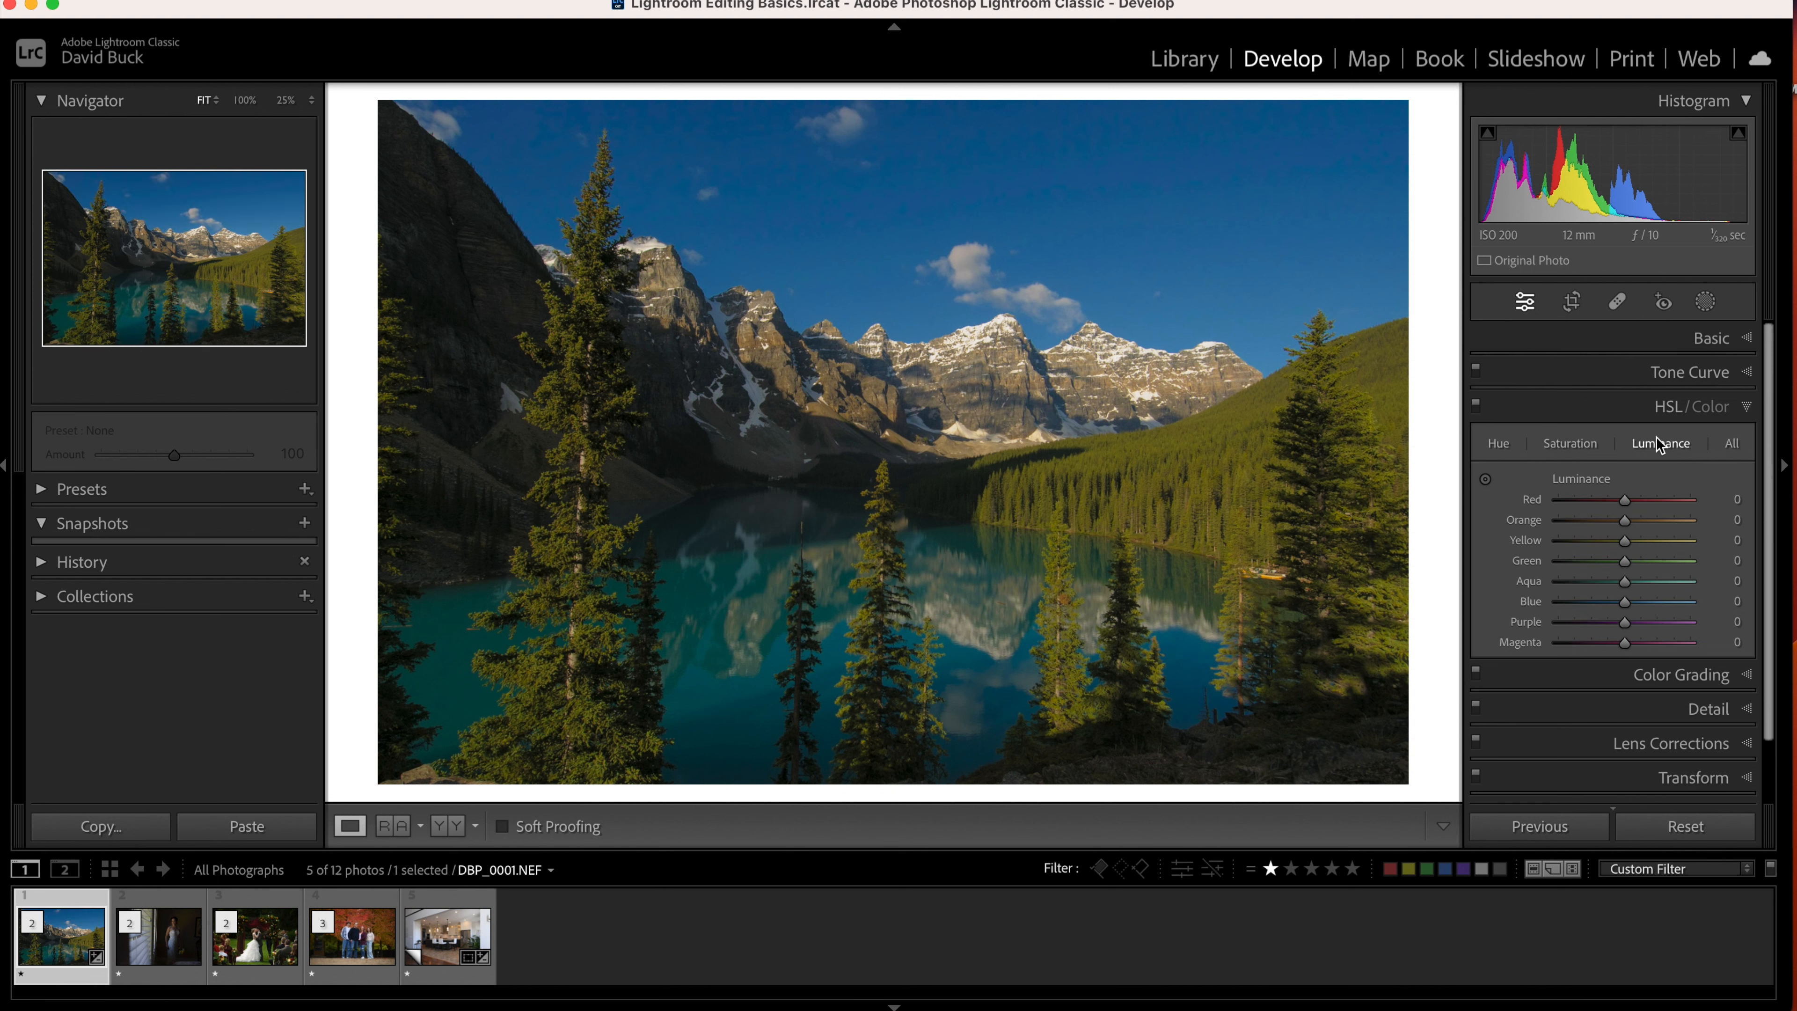
pyautogui.moveTo(1623, 601); pyautogui.dragTo(1598, 600)
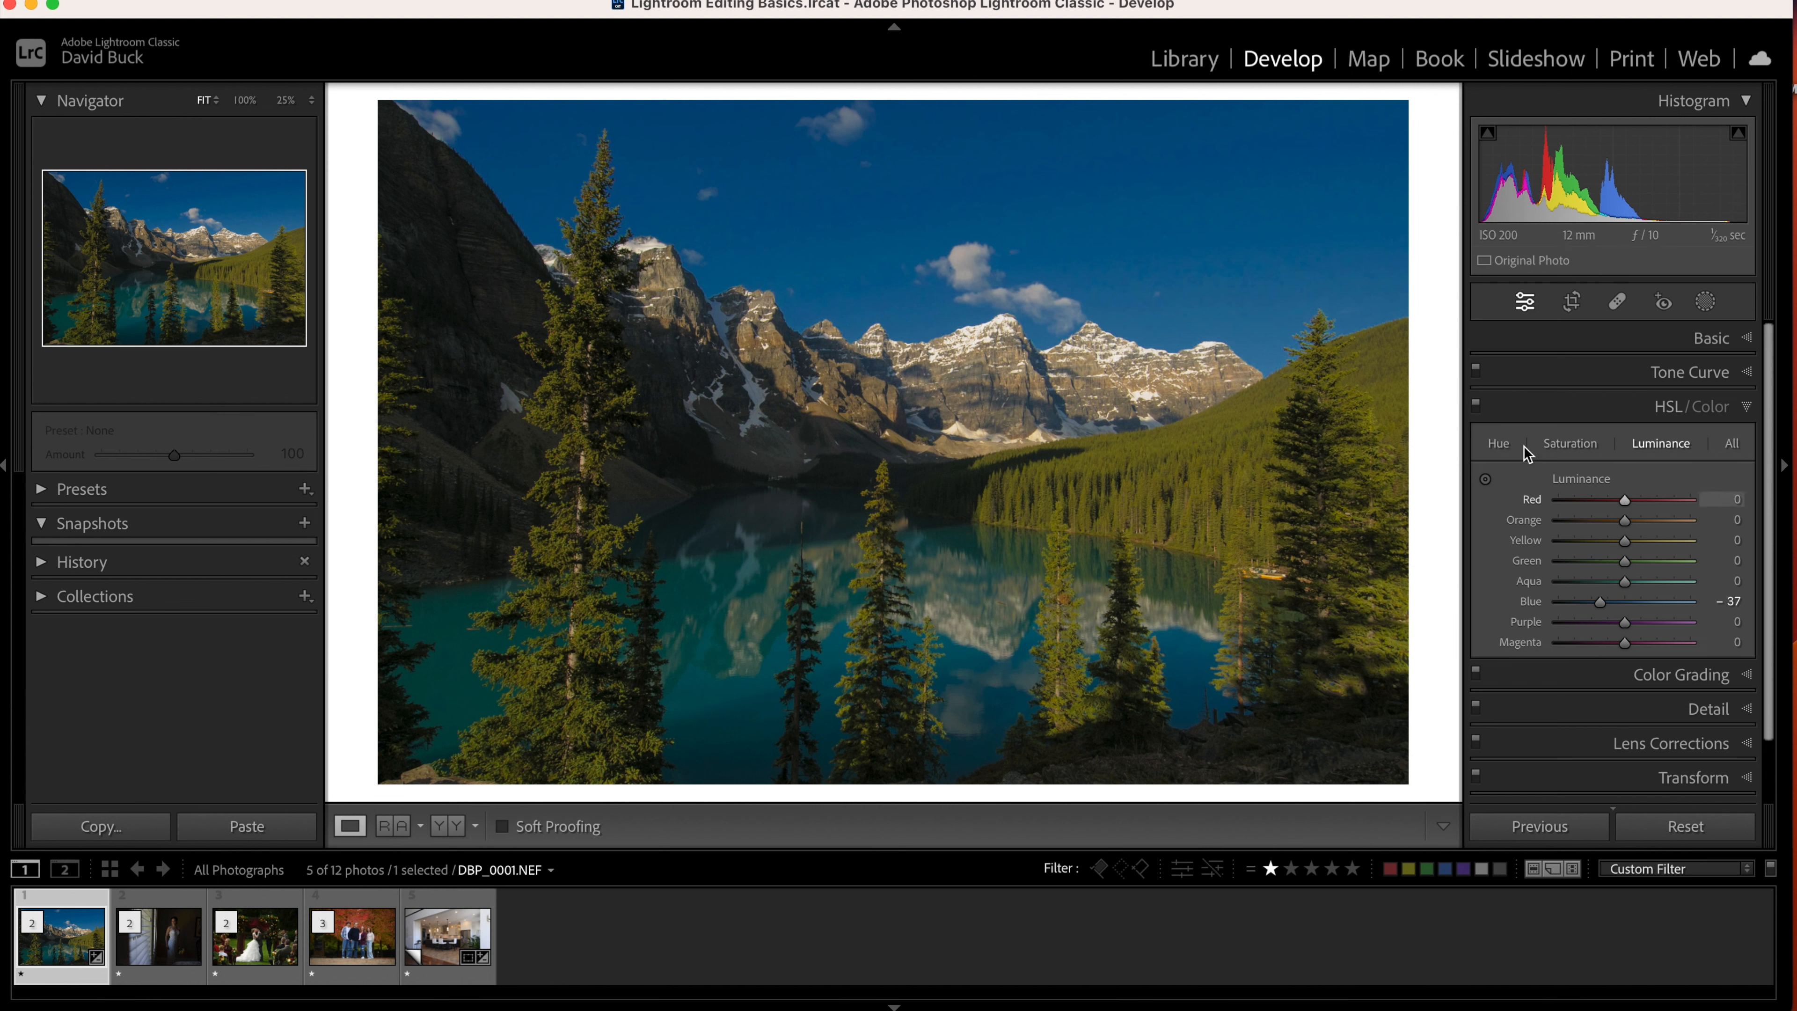
# In the HSL hue adjustments, shift the Yellow hue slightly toward green.
pyautogui.click(1509, 445)
pyautogui.moveTo(1629, 538); pyautogui.dragTo(1641, 538)
pyautogui.click(1740, 409)
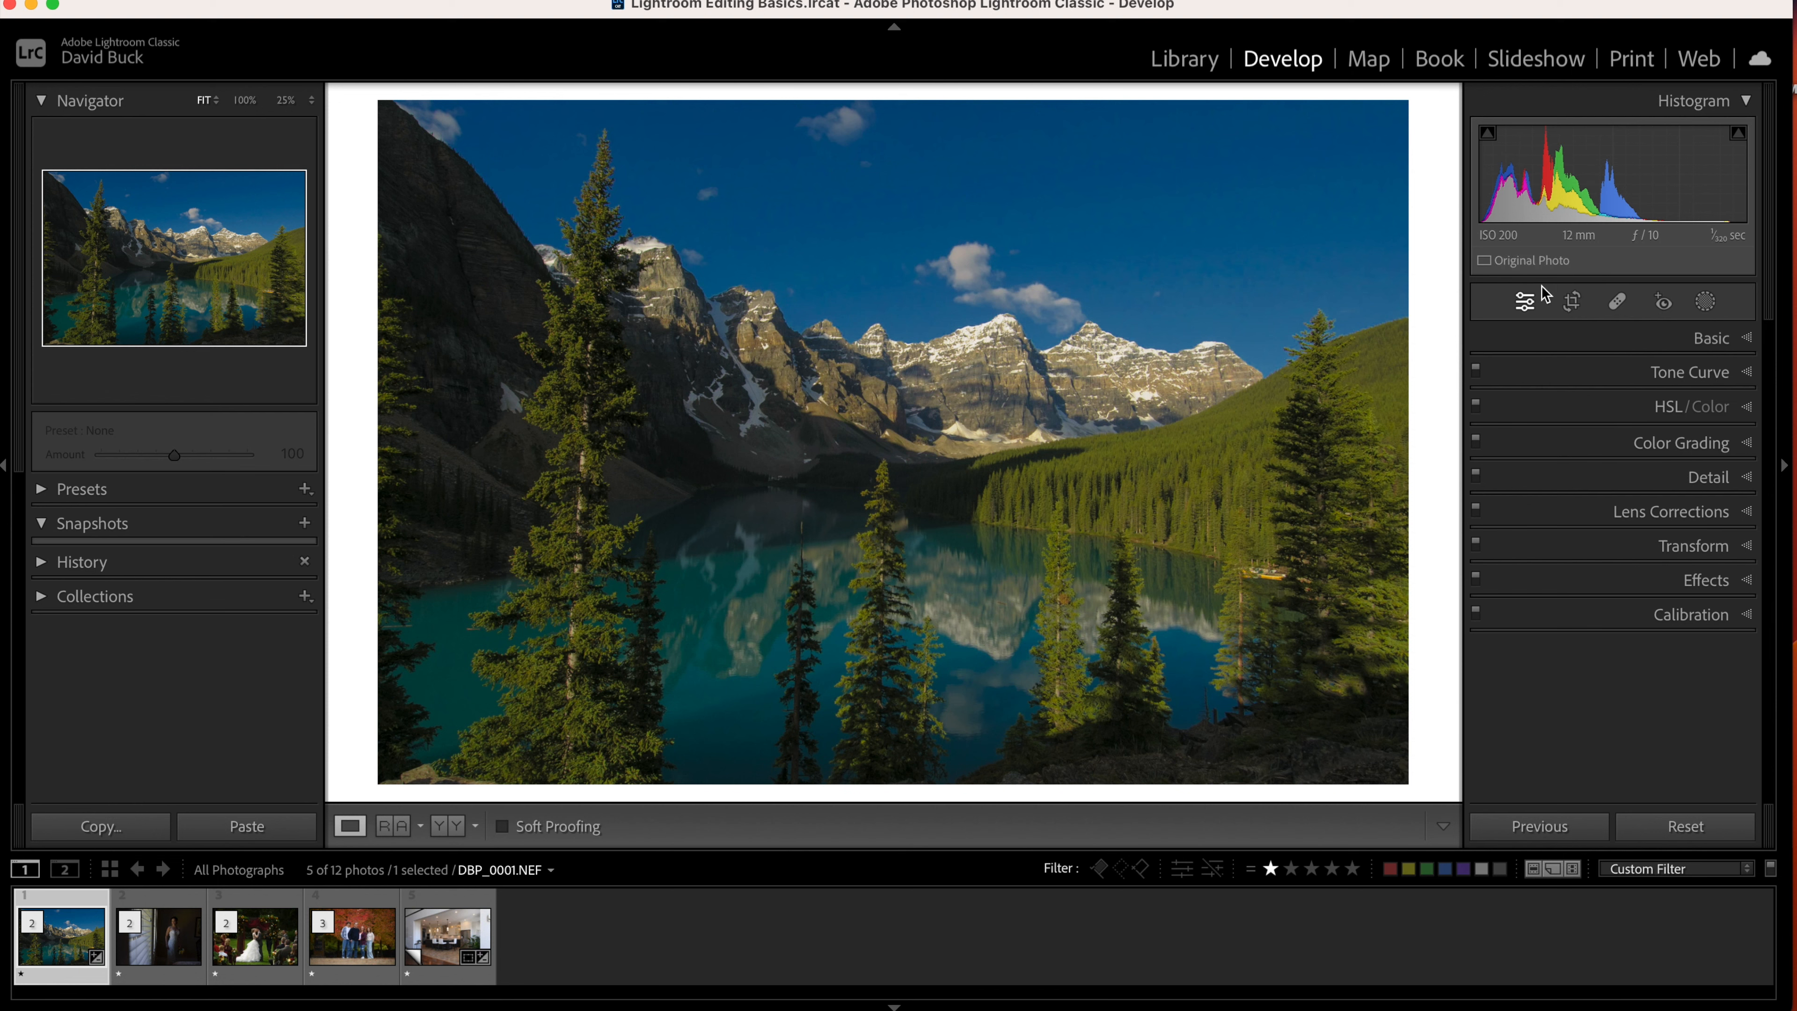
# Set the Vertical transform to −10 and constrain the crop to remove the blank edges.
pyautogui.click(1629, 547)
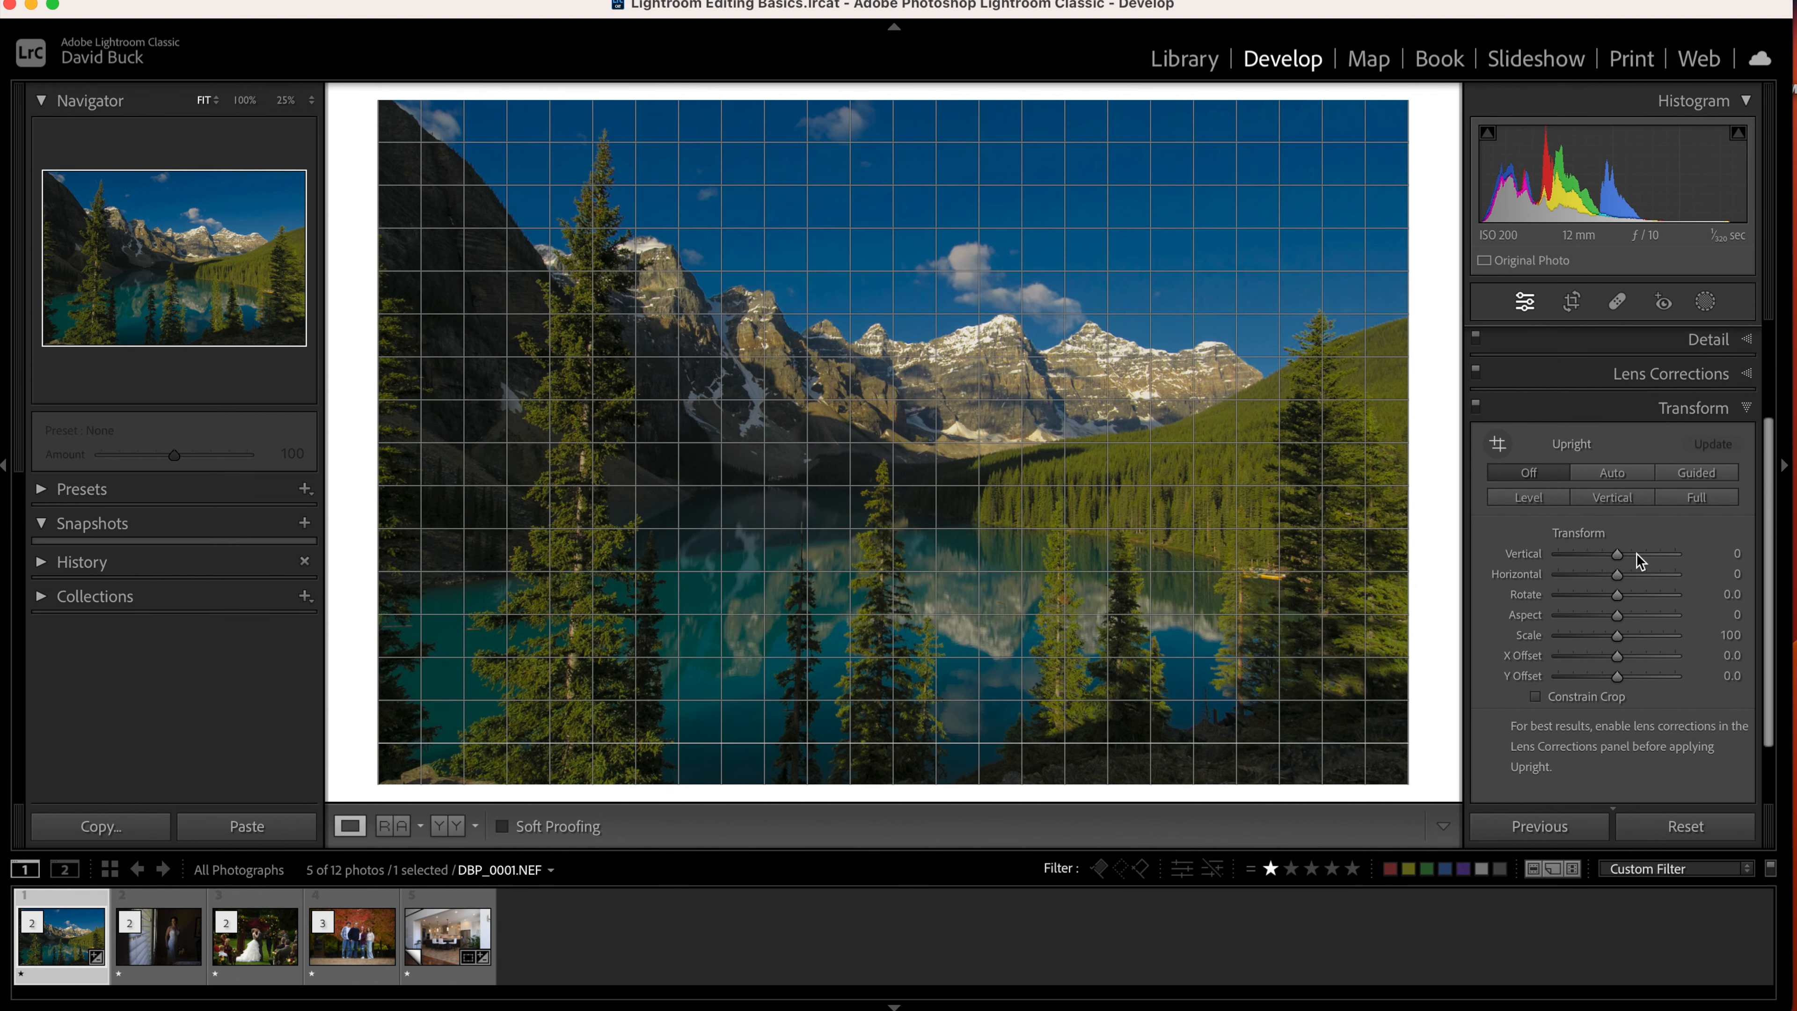
pyautogui.moveTo(1615, 555); pyautogui.dragTo(1609, 555)
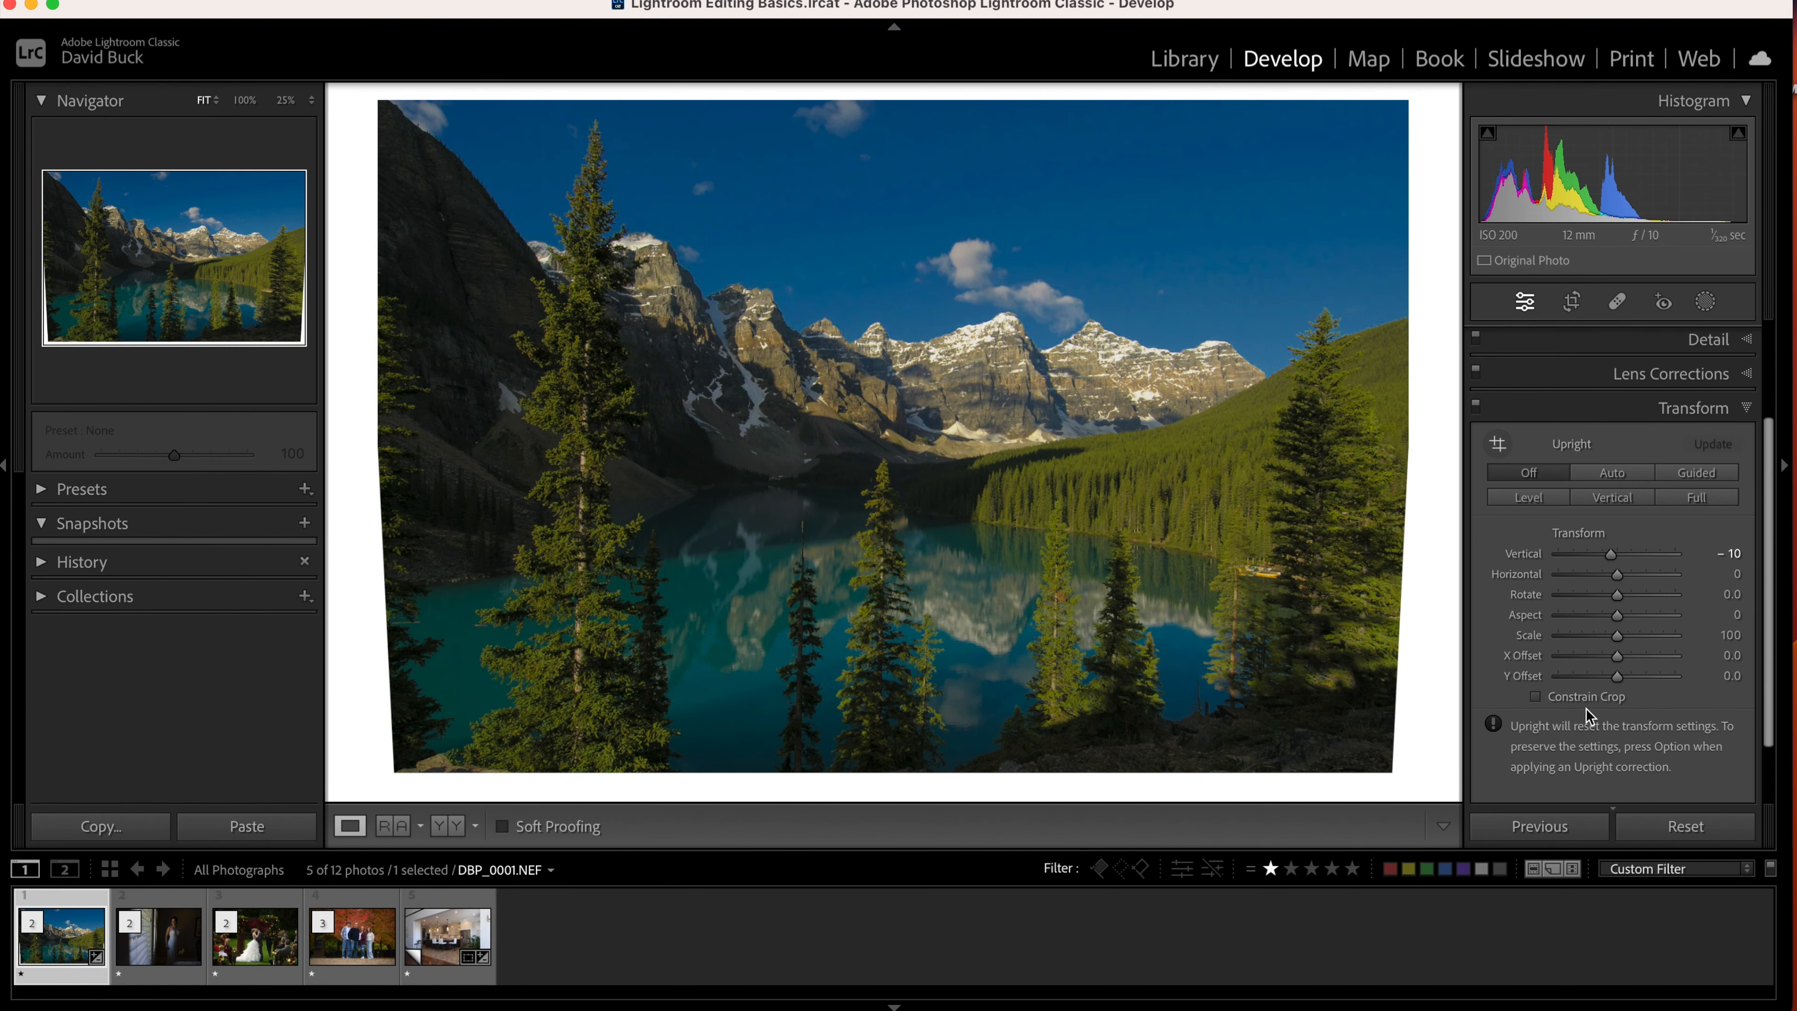
pyautogui.click(1560, 701)
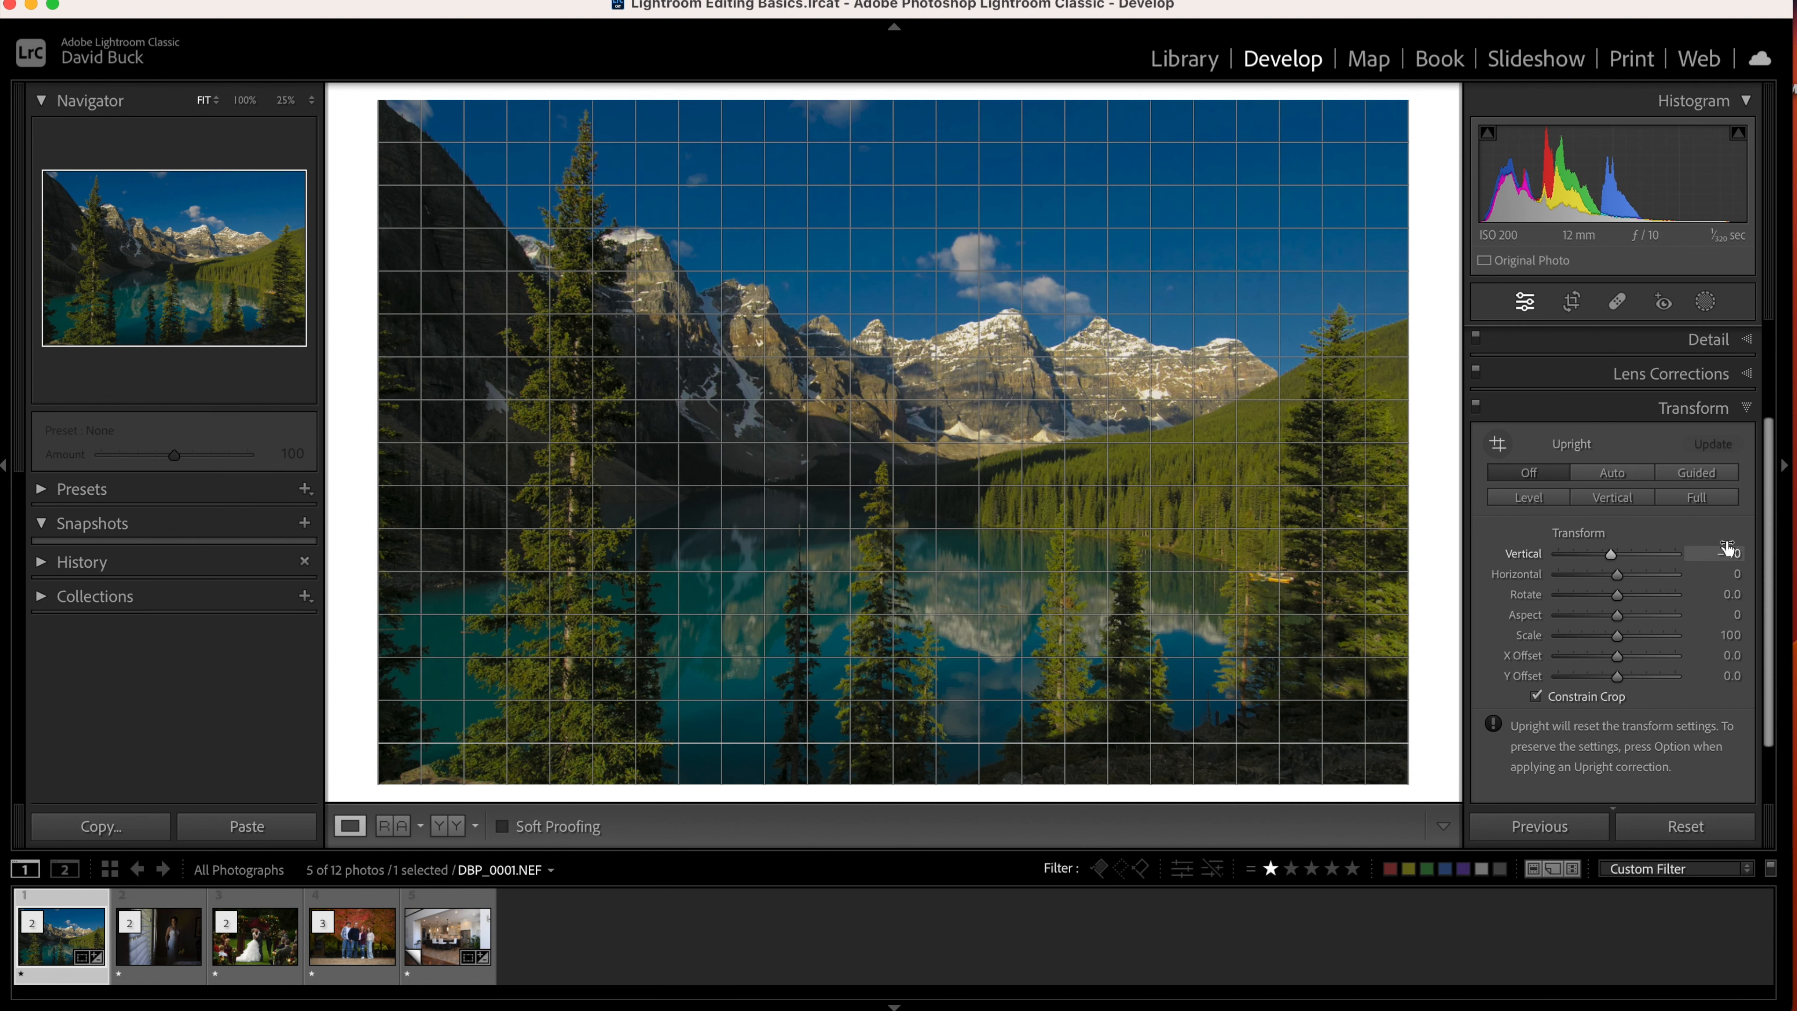
# Create a new mask that automatically selects the sky.
pyautogui.click(1705, 302)
pyautogui.click(1706, 303)
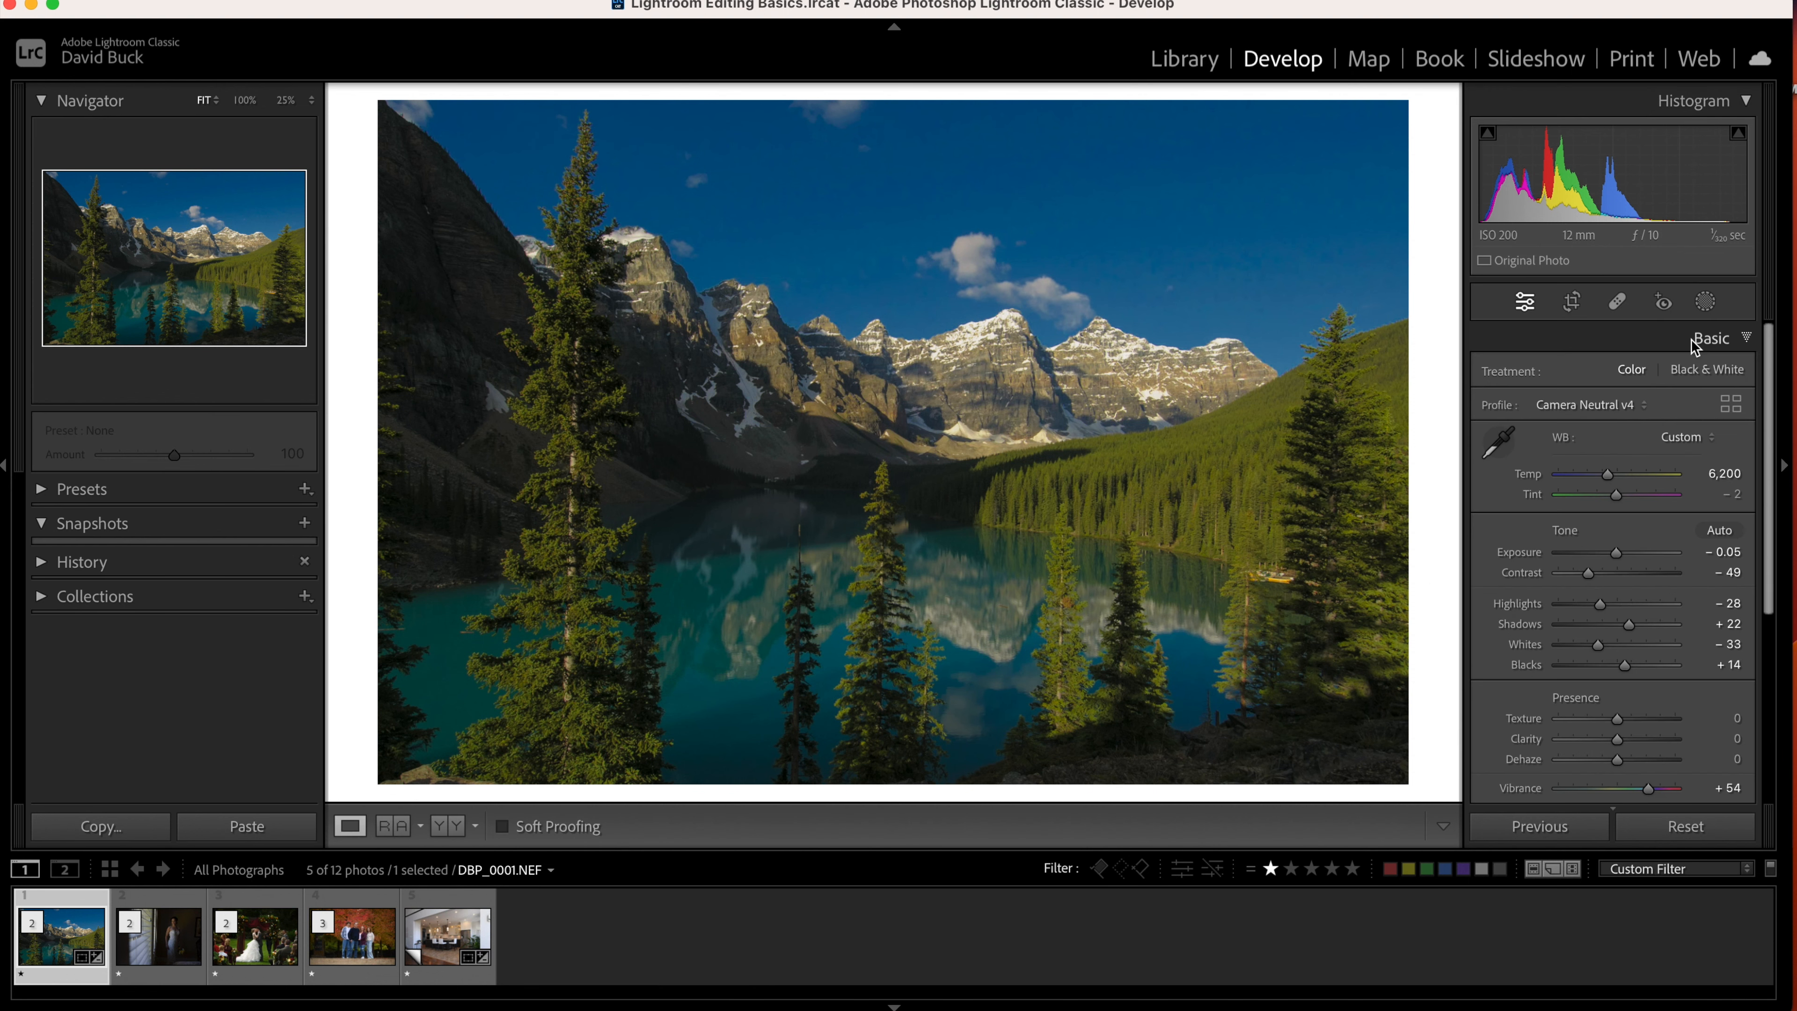
pyautogui.click(1704, 305)
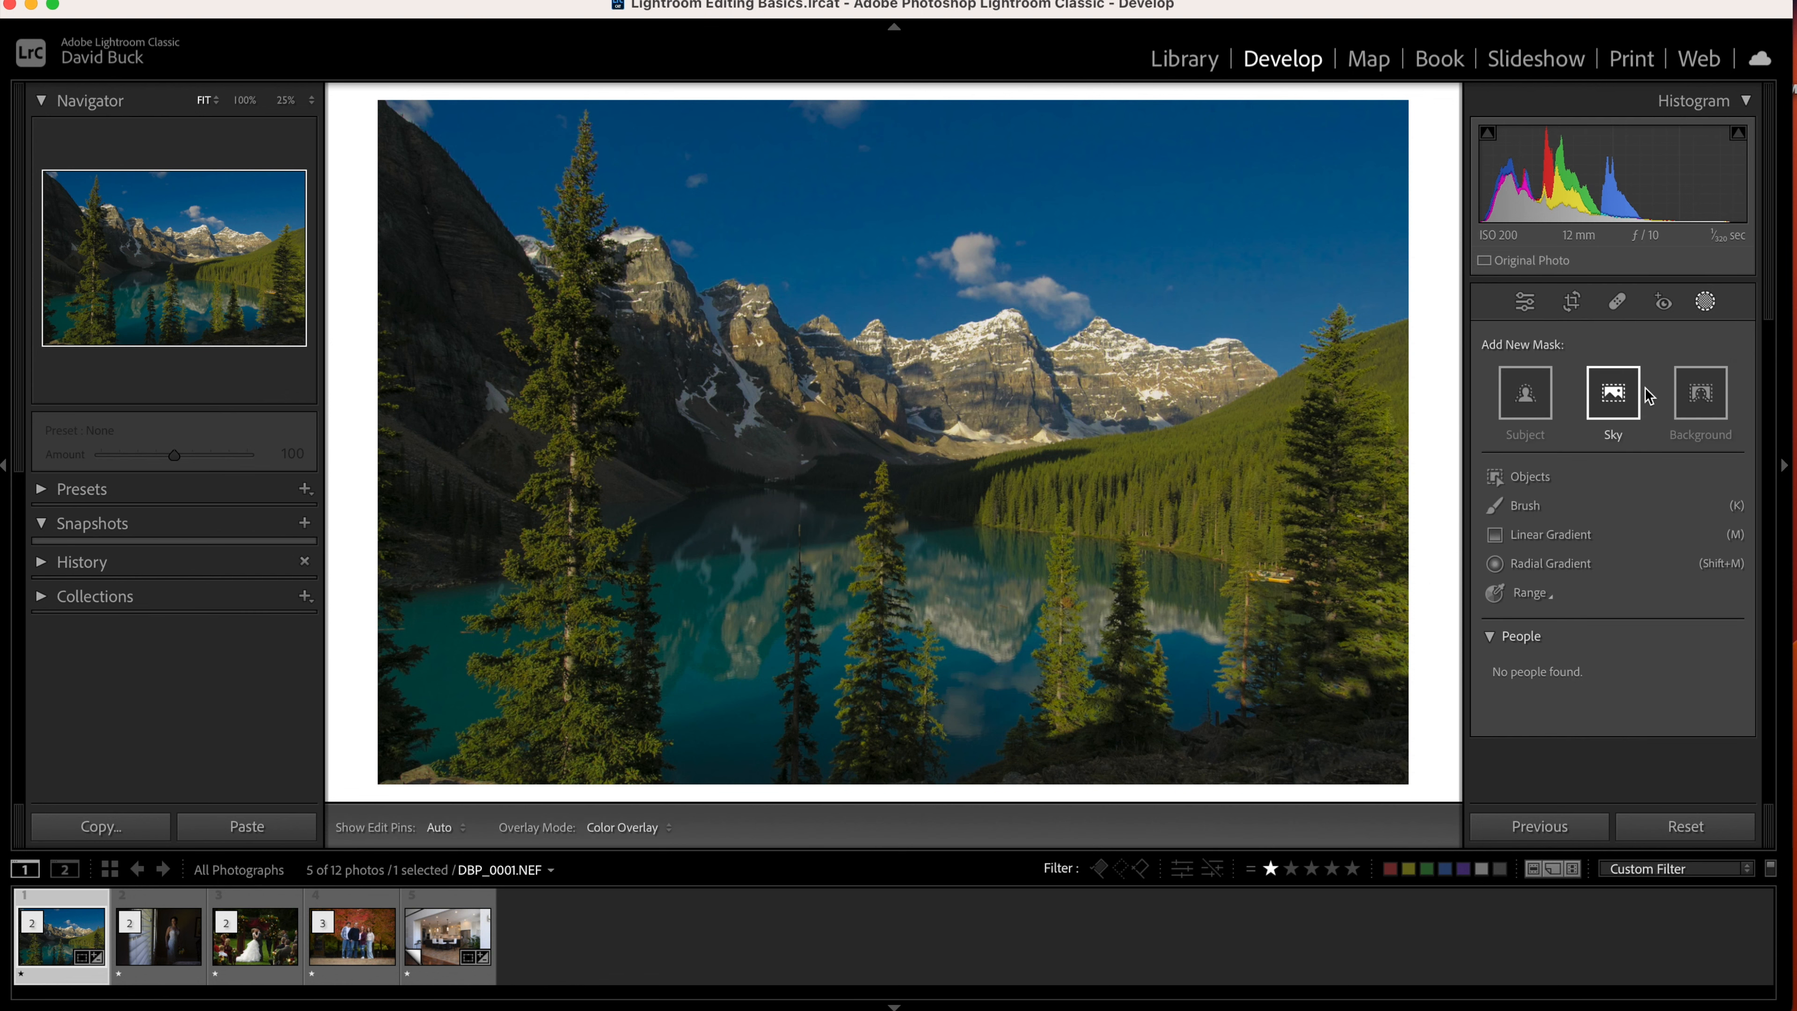
pyautogui.click(1623, 402)
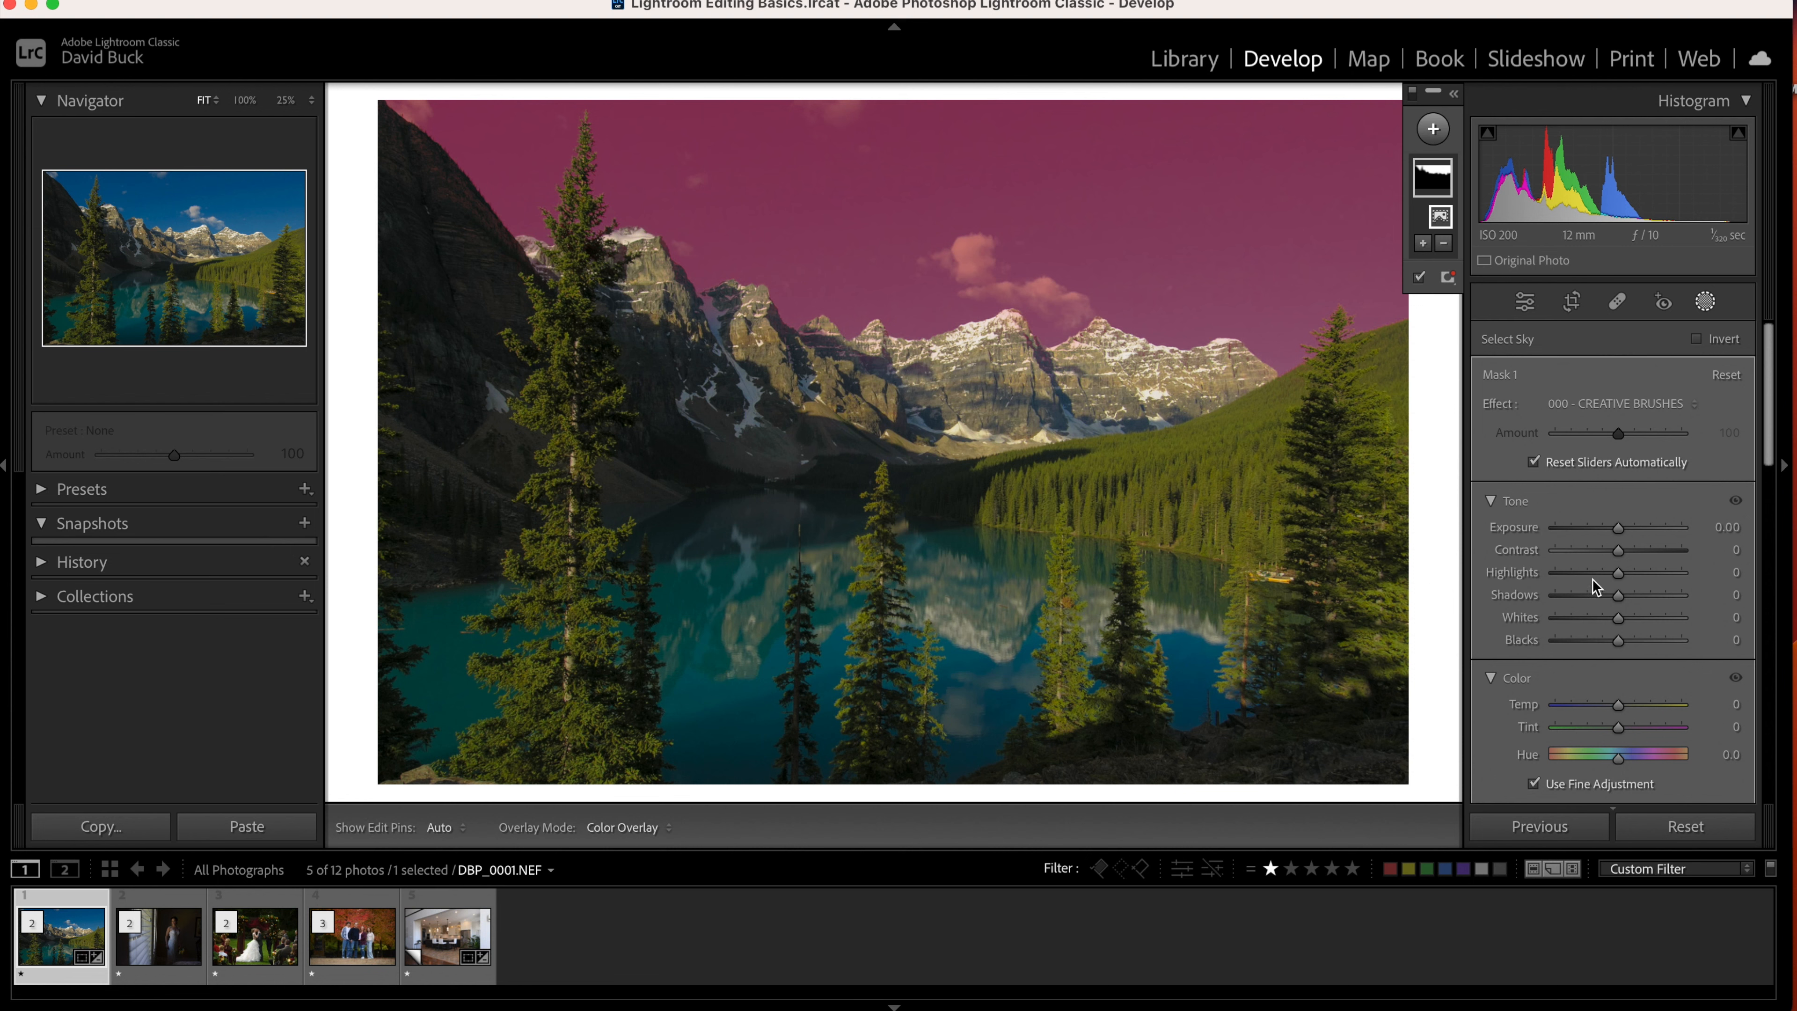
# For the sky mask, set Exposure to −0.43 and Saturation to 15.
pyautogui.scroll(-2, 1568, 559)
pyautogui.scroll(-10, 1563, 558)
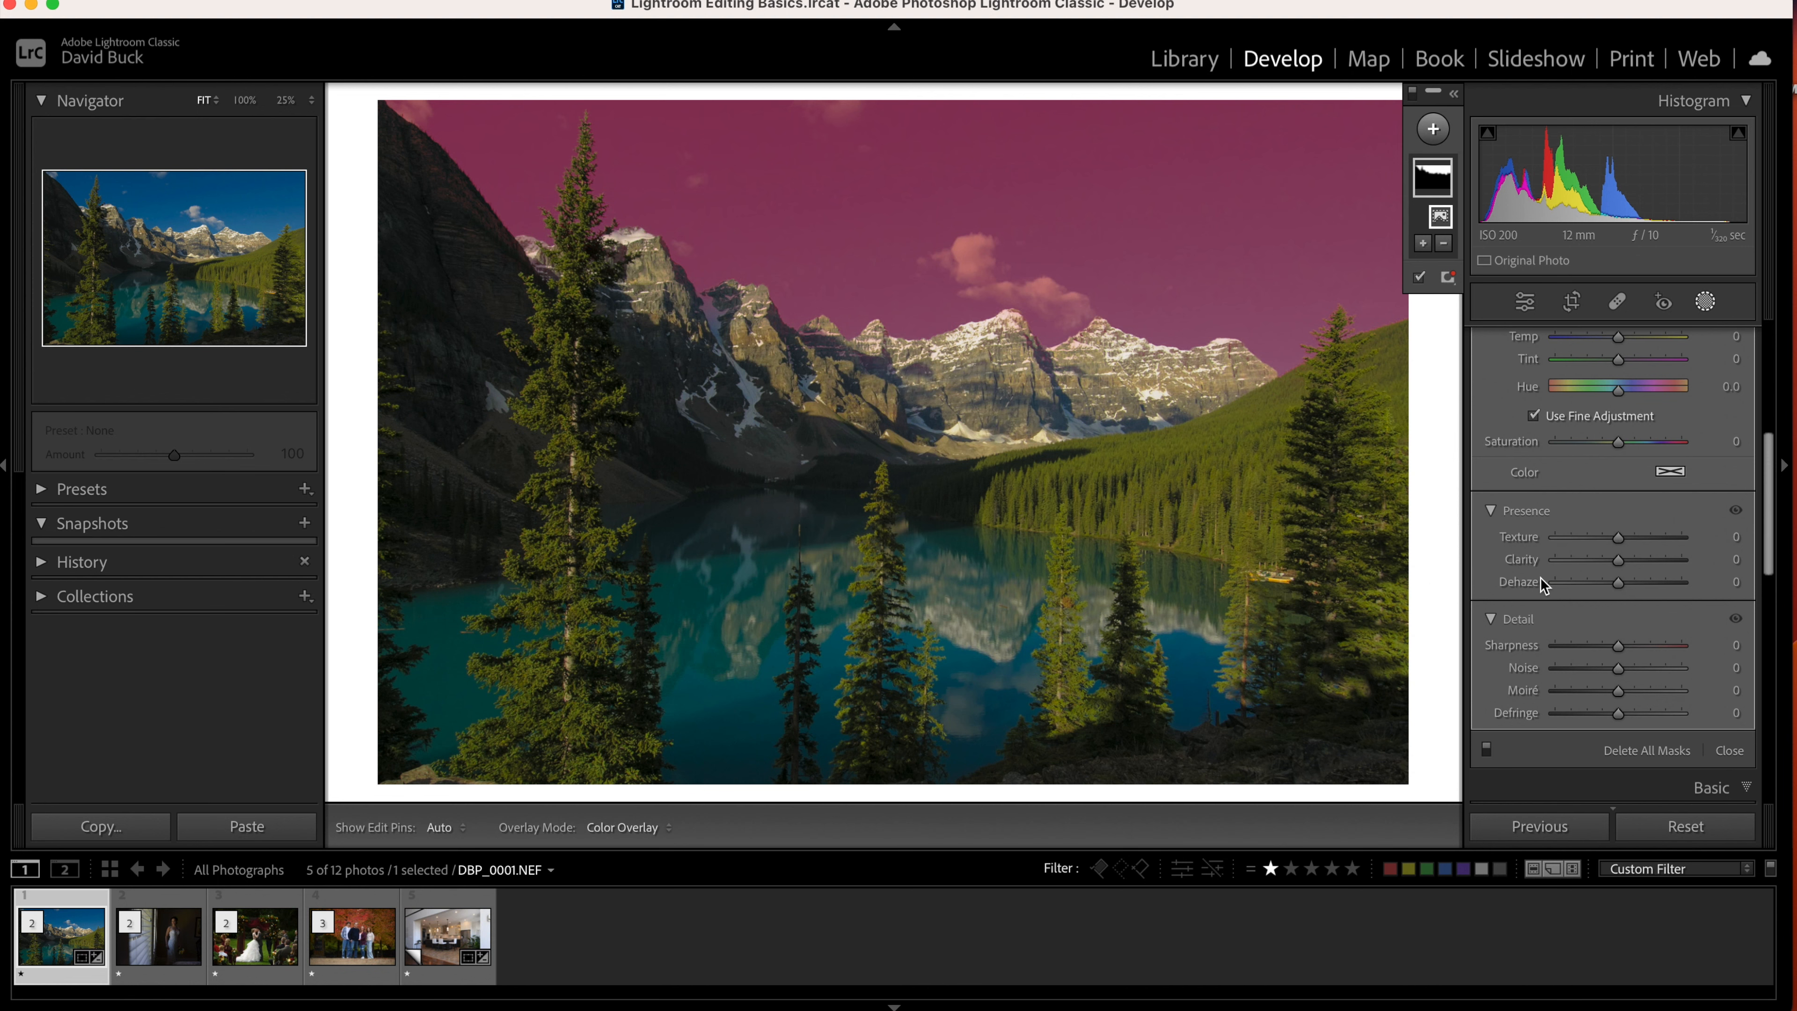
pyautogui.scroll(-2, 1554, 603)
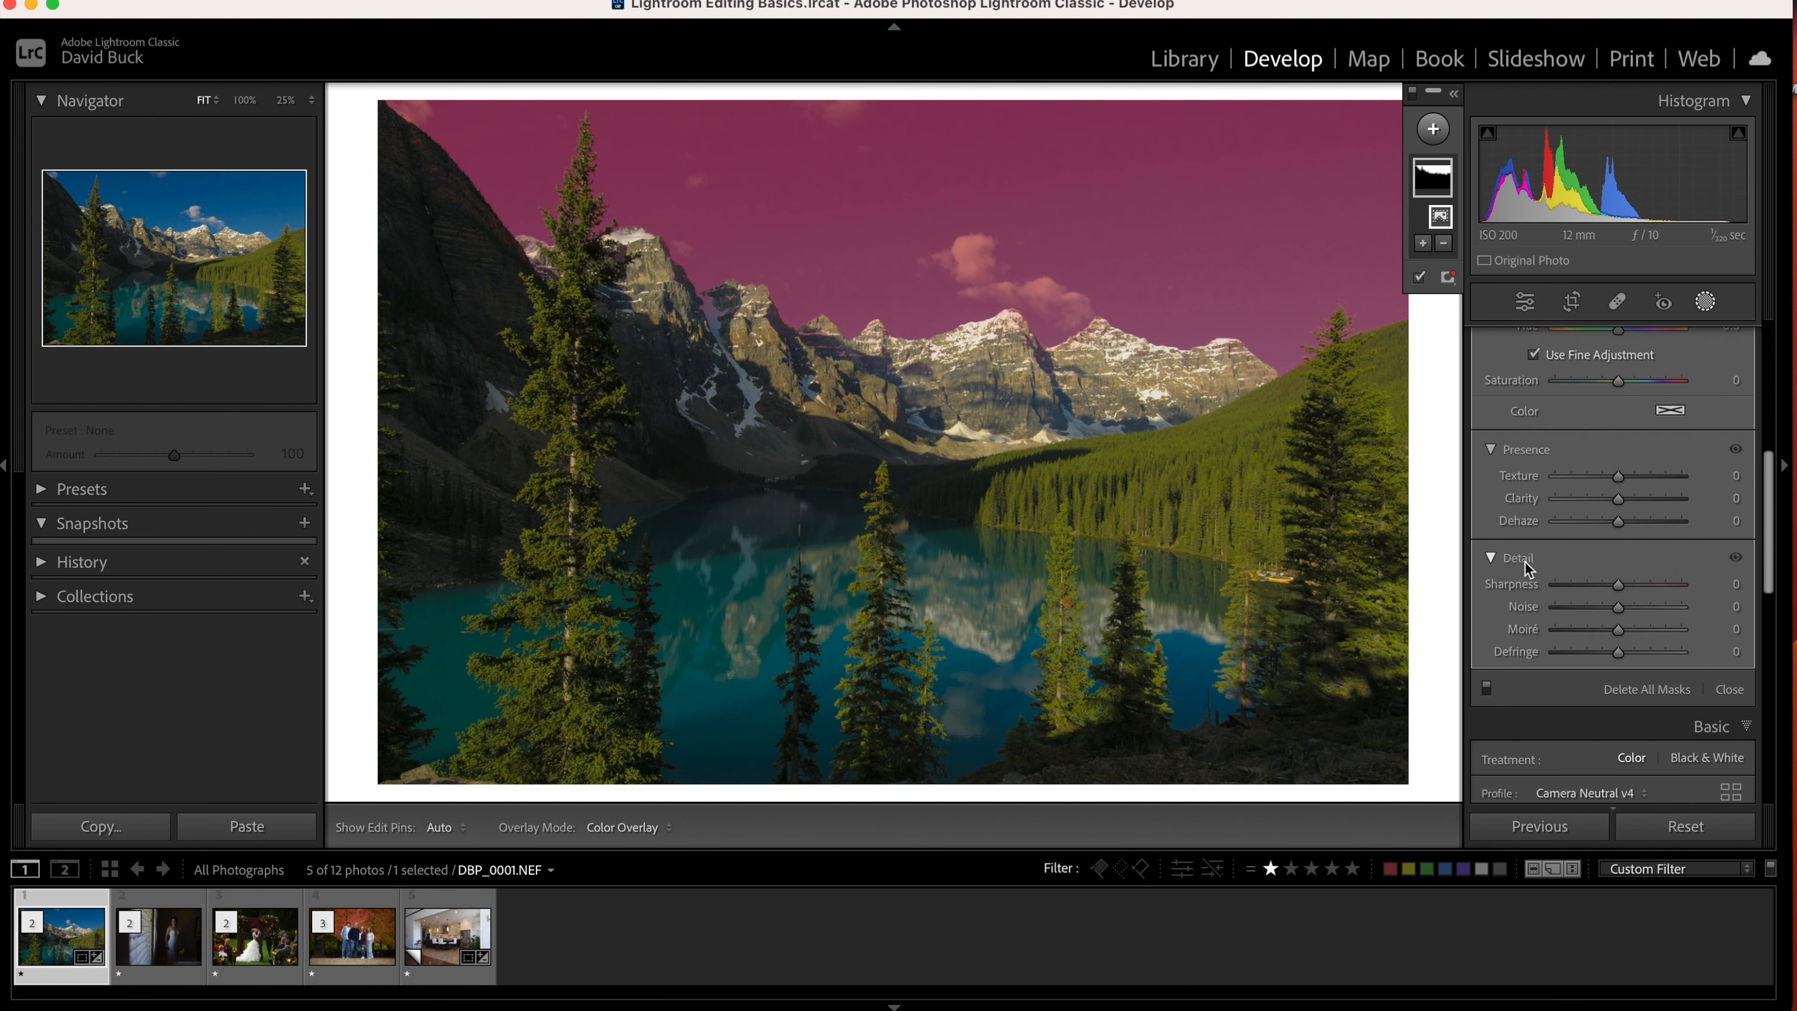
pyautogui.scroll(10, 1548, 596)
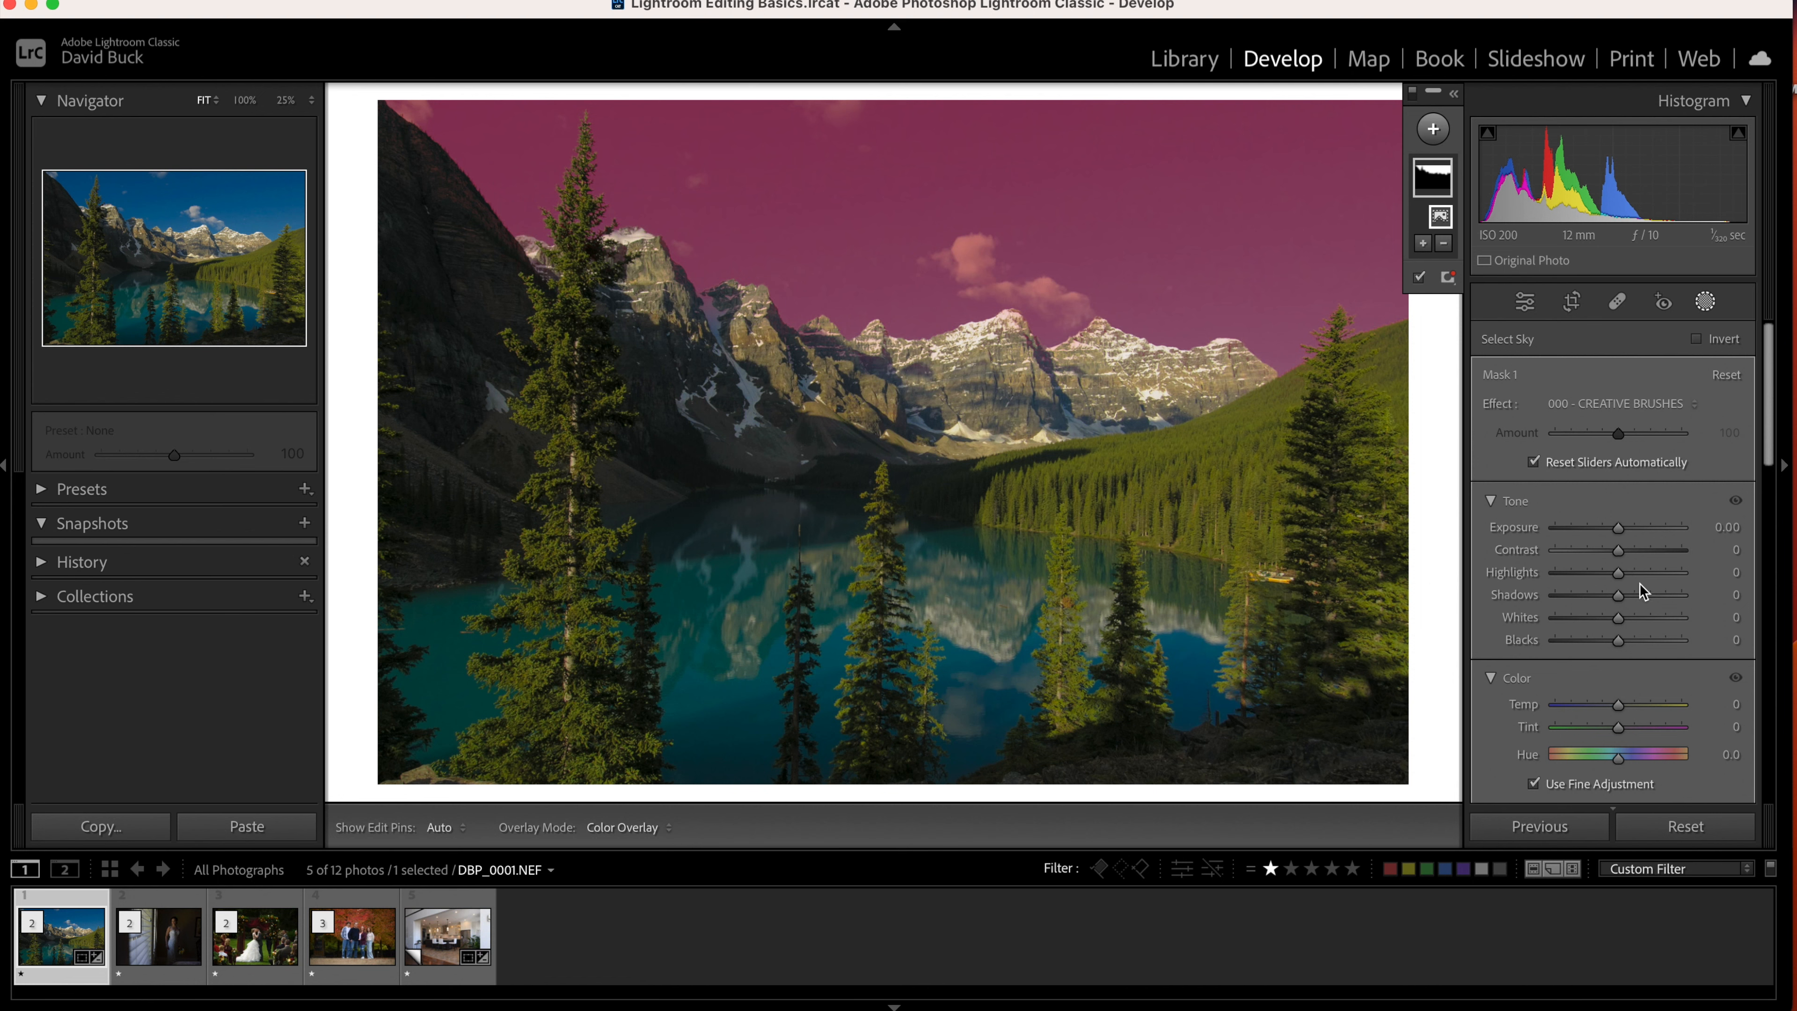
pyautogui.moveTo(1621, 527); pyautogui.dragTo(1616, 526)
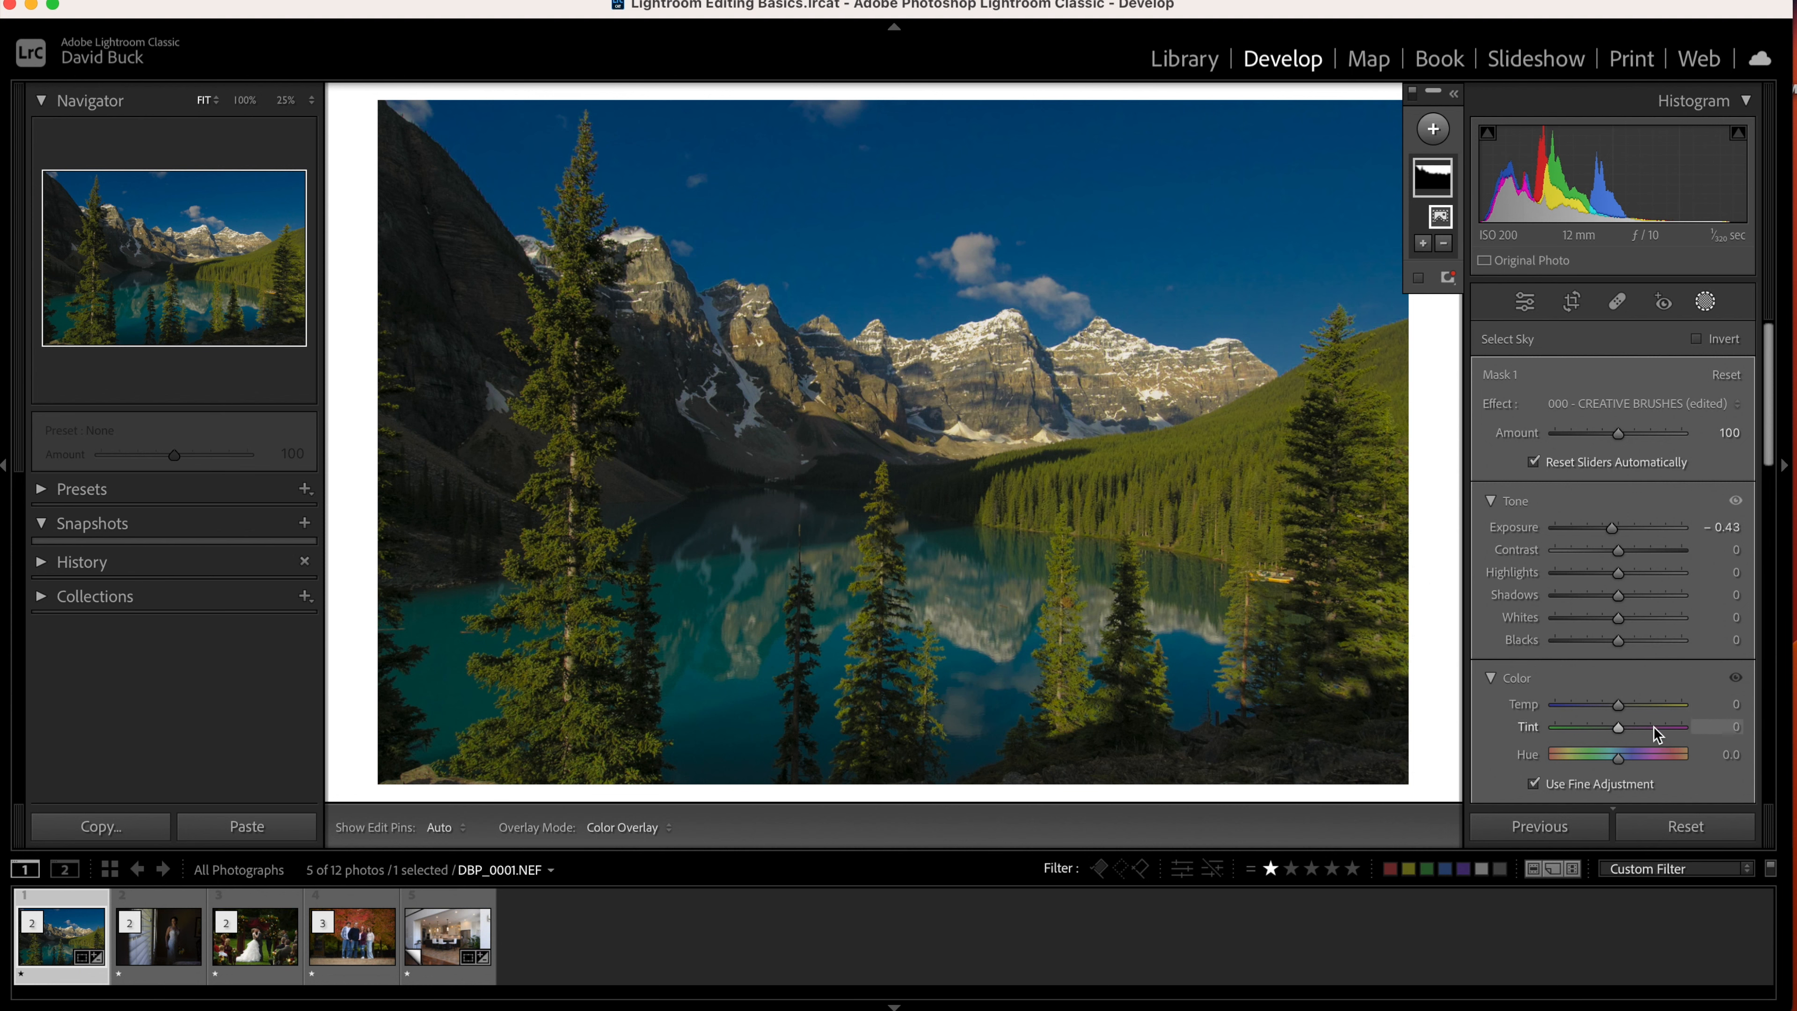
pyautogui.scroll(-3, 1652, 718)
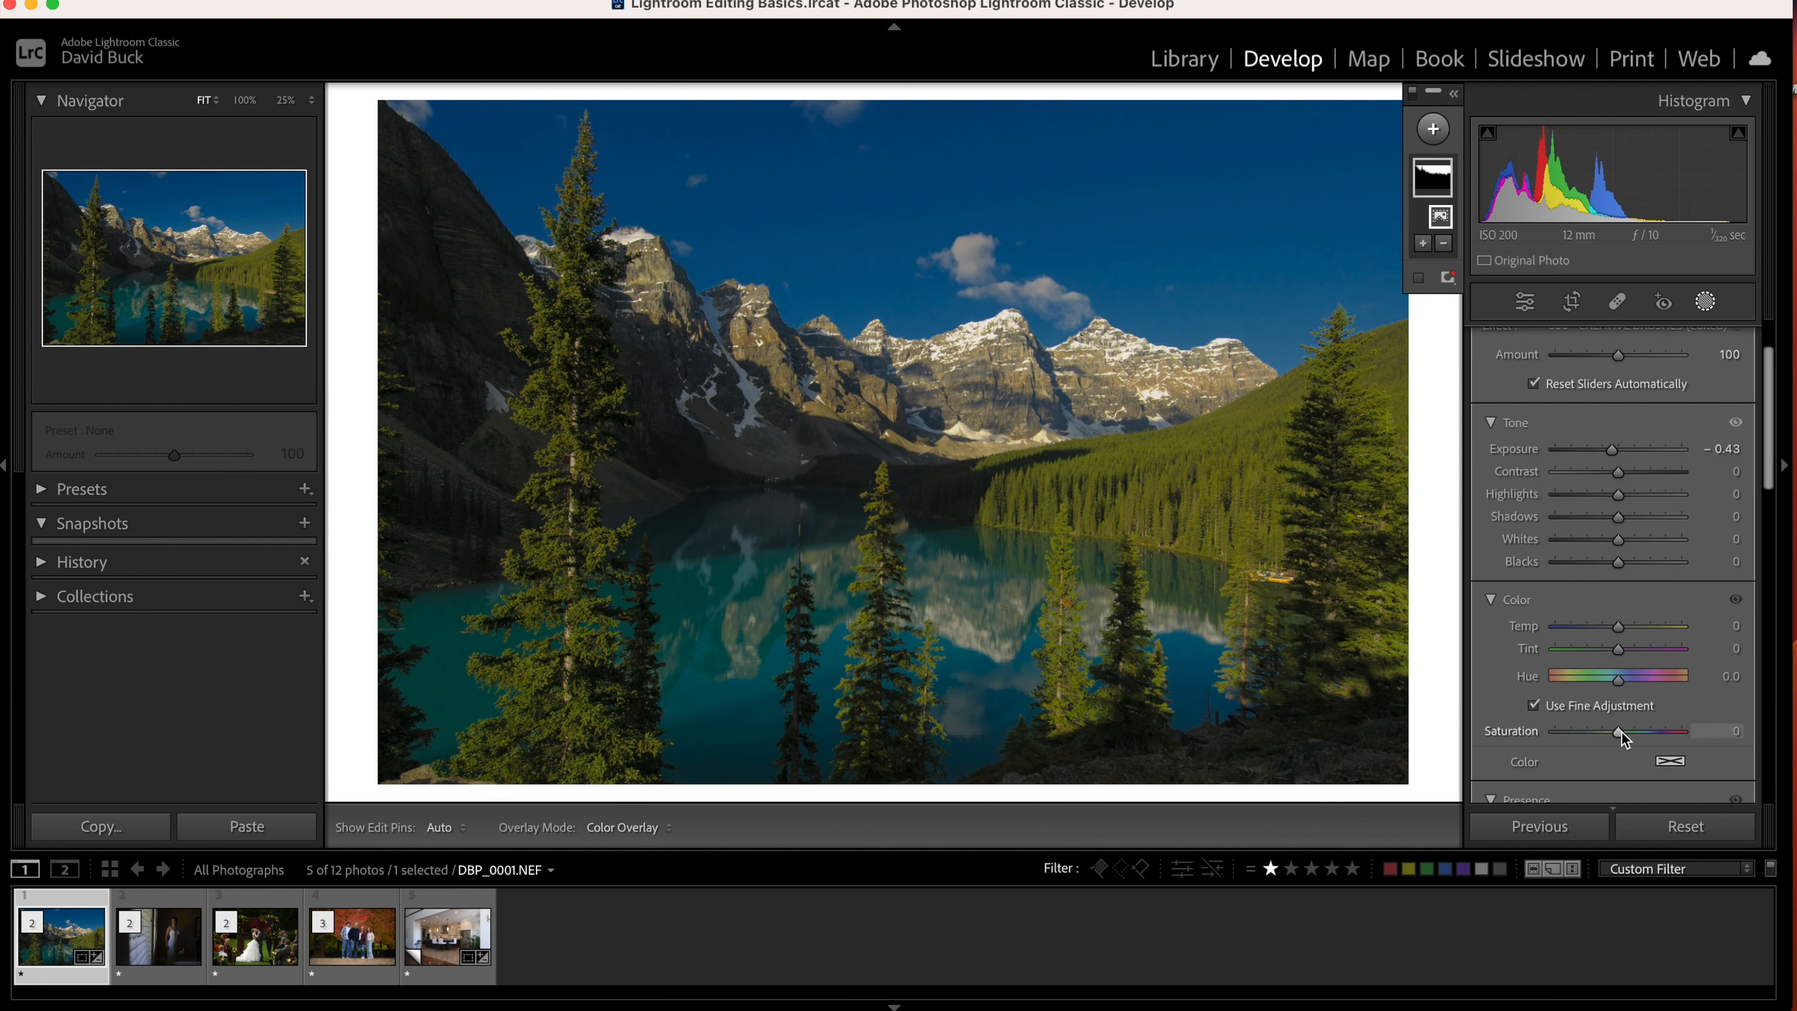
pyautogui.moveTo(1622, 736); pyautogui.dragTo(1631, 736)
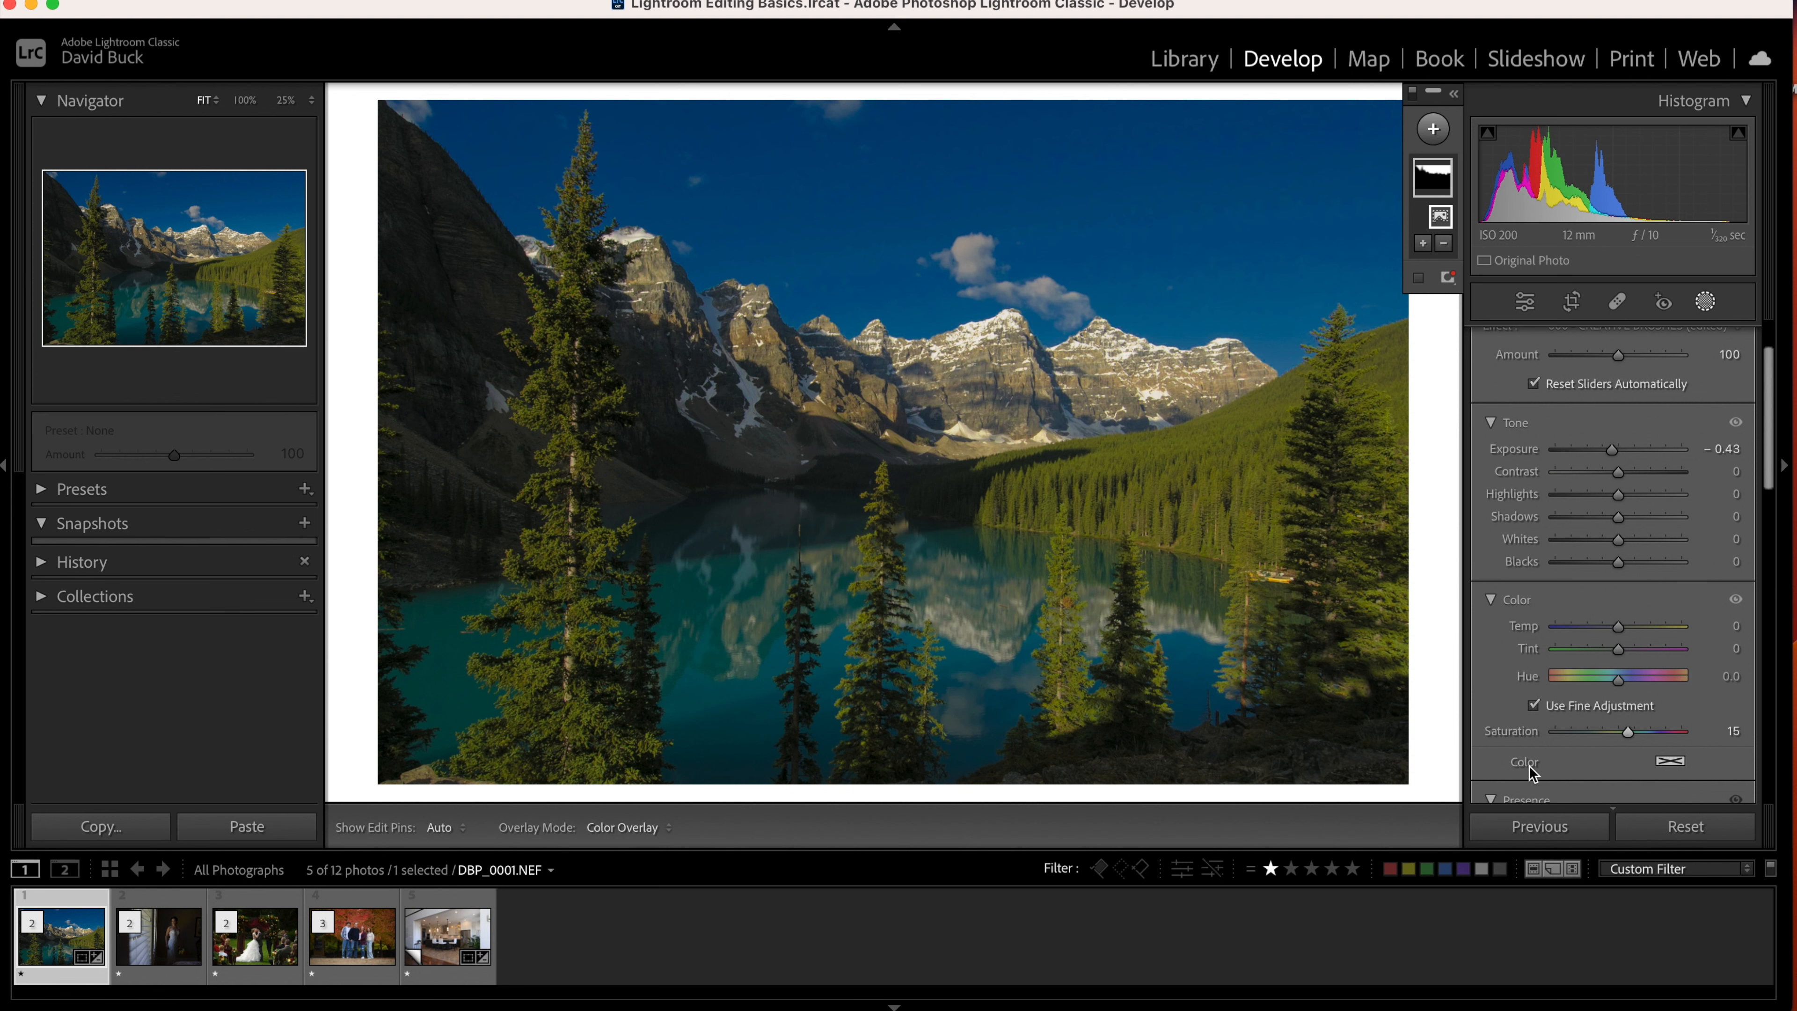
# Tint the sky mask with a blue colour of hue 243 and 16% saturation.
pyautogui.click(1671, 763)
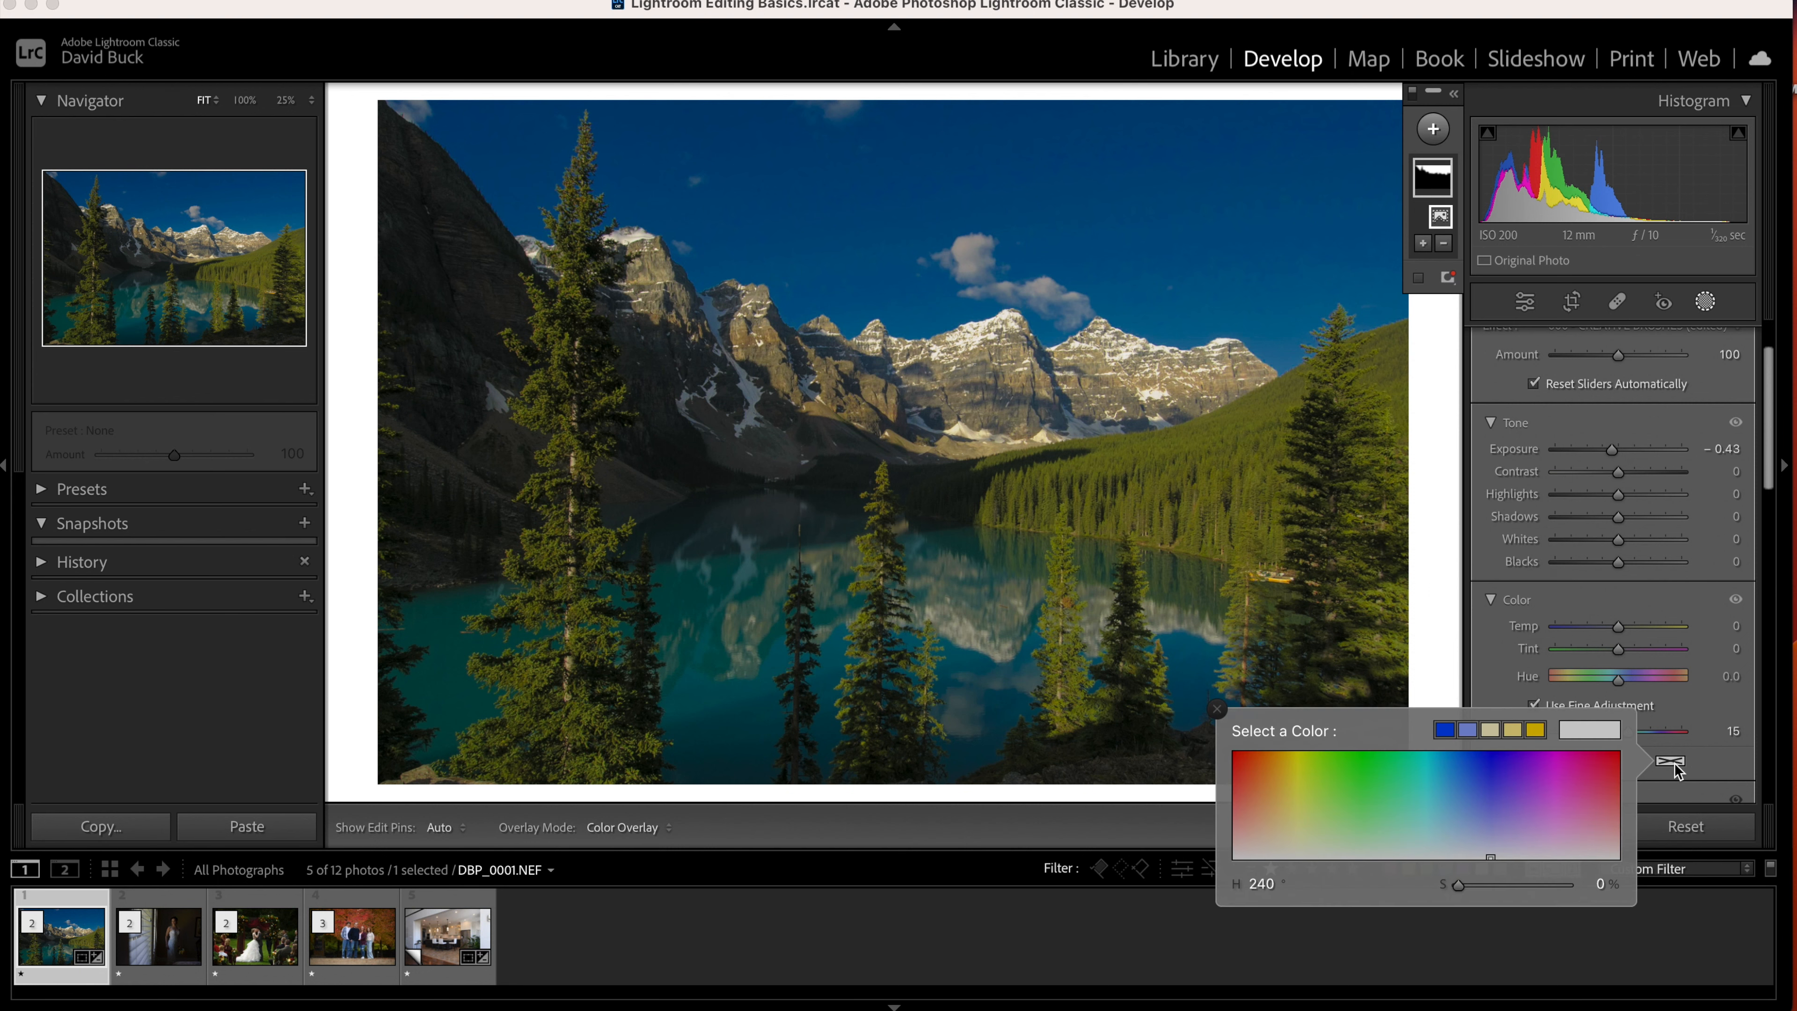
pyautogui.click(1490, 753)
pyautogui.moveTo(1491, 752); pyautogui.dragTo(1493, 753)
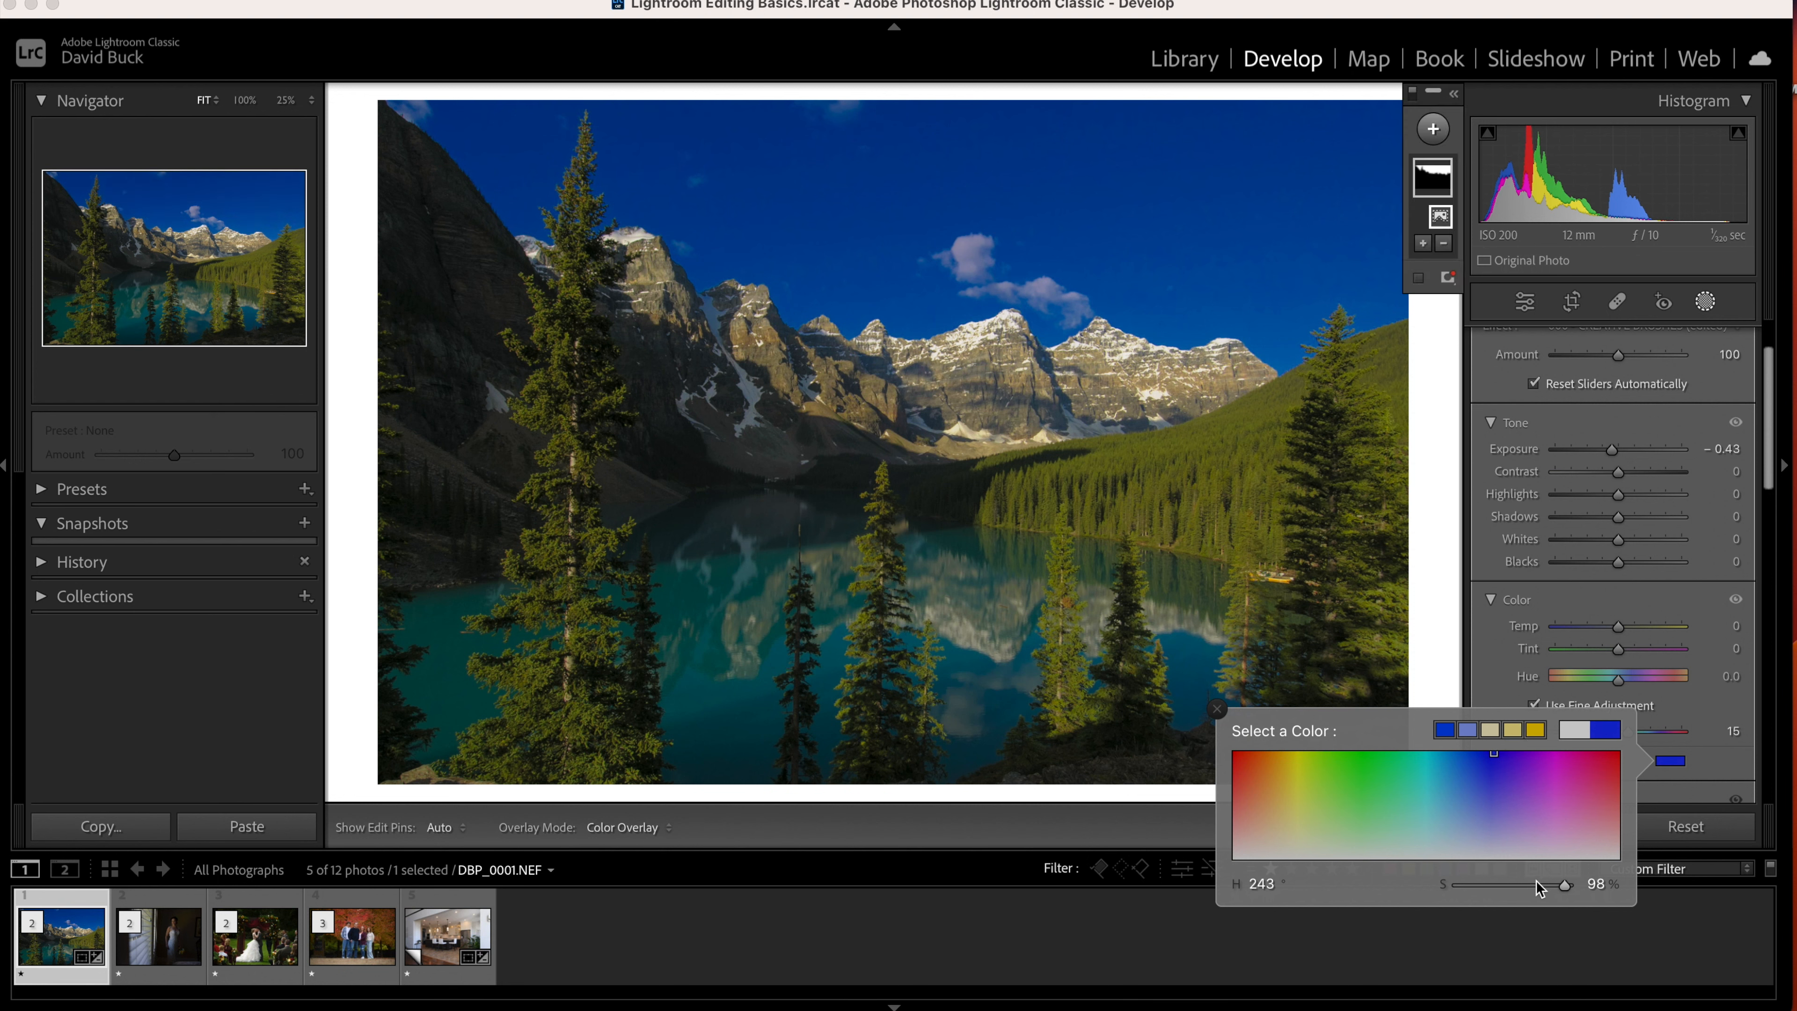
pyautogui.moveTo(1565, 885); pyautogui.dragTo(1471, 892)
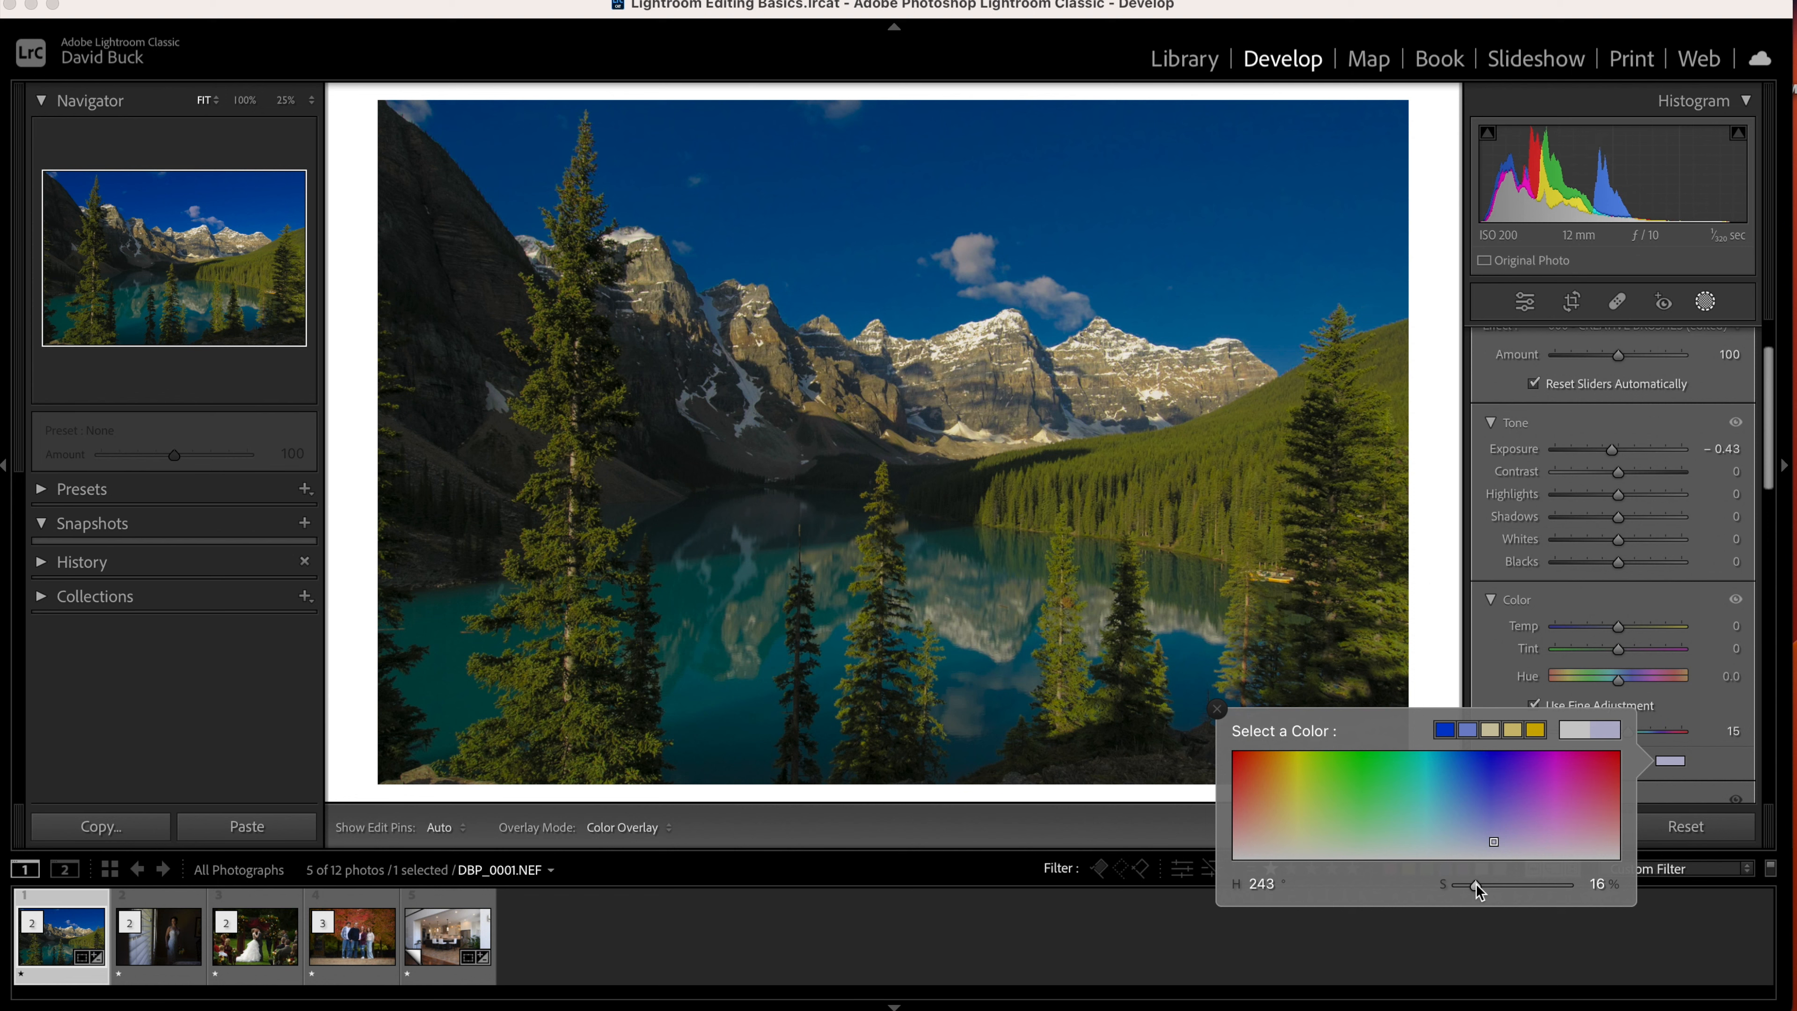
pyautogui.press('Return')
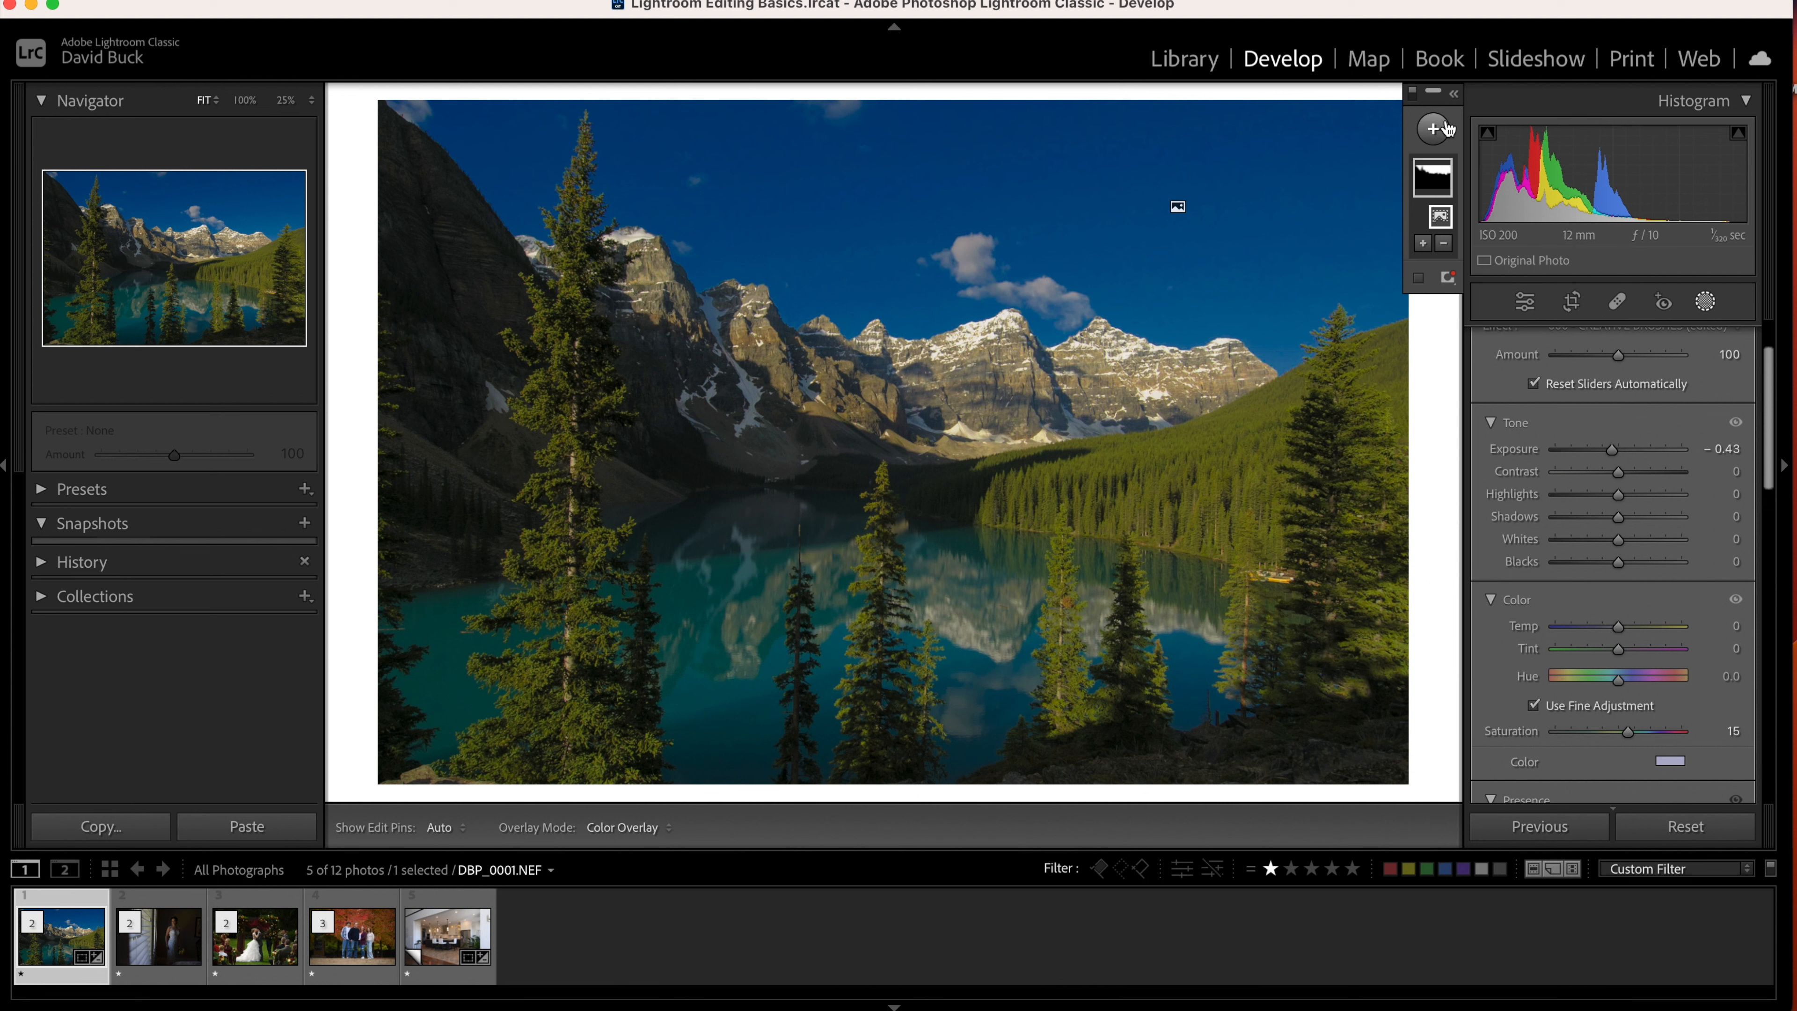
# Add an Objects mask by brushing over the sunlit, snow-capped mountain range.
pyautogui.click(1433, 130)
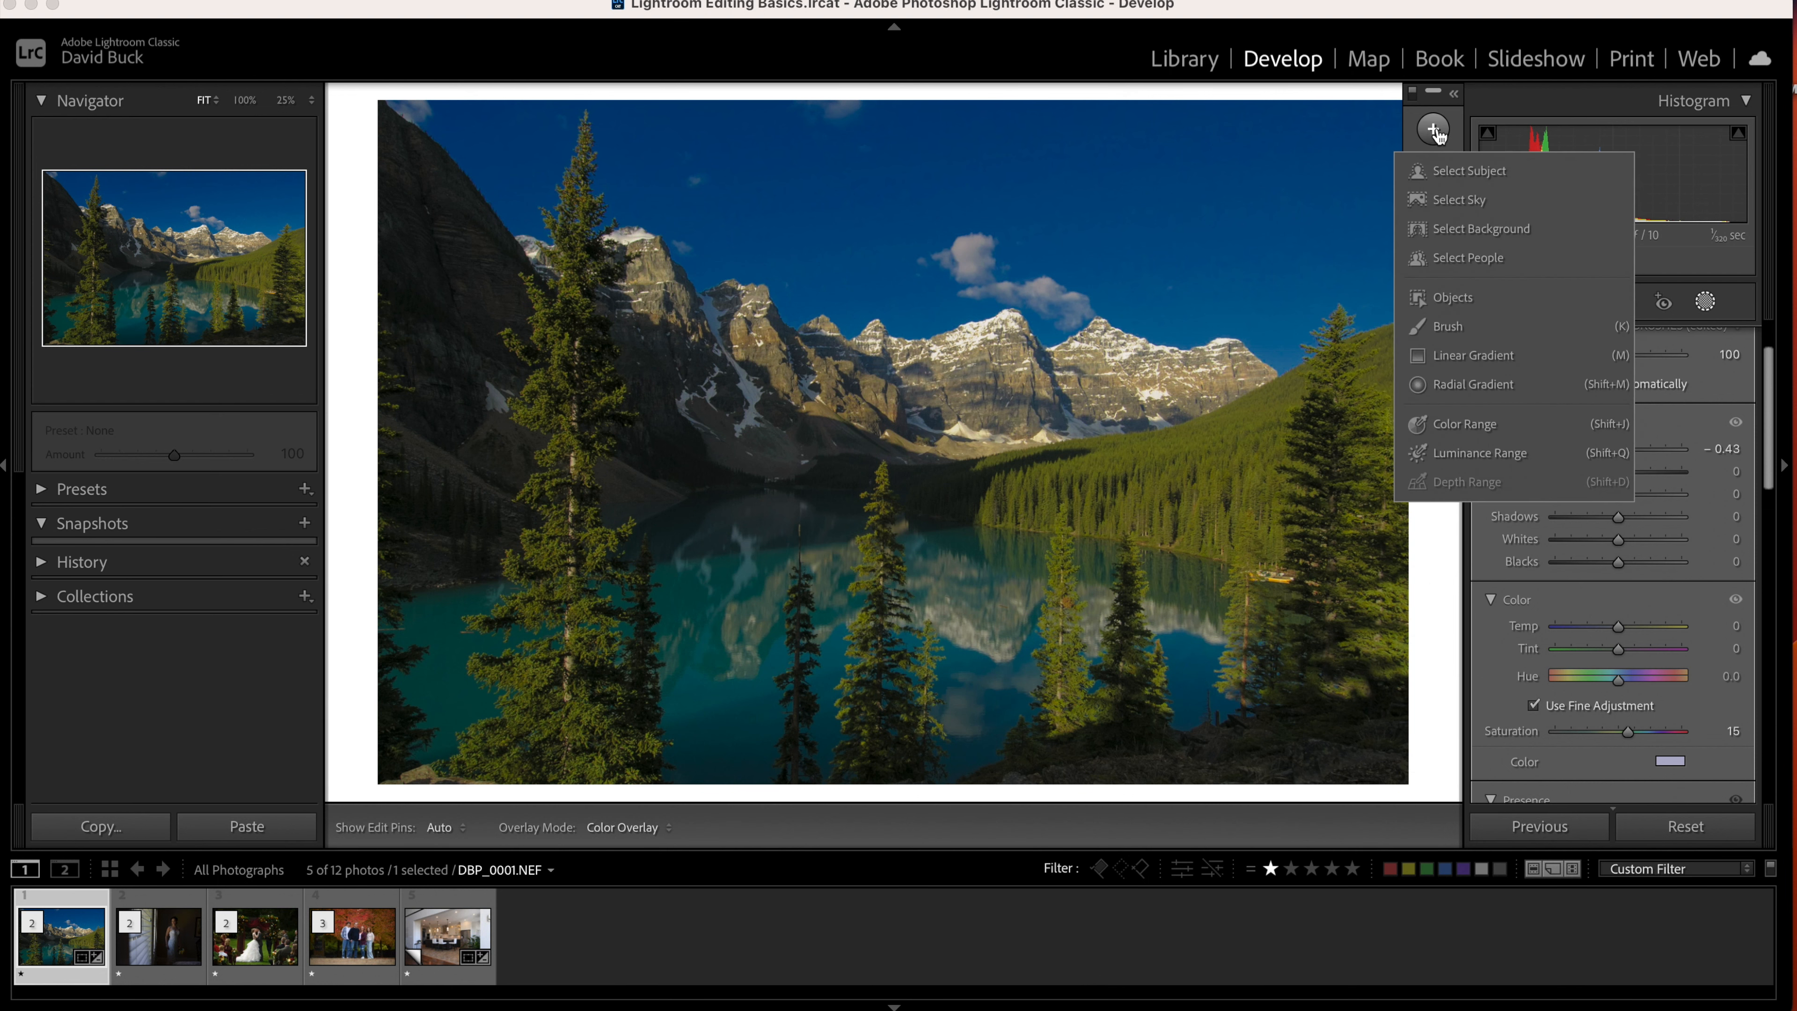
pyautogui.click(1455, 306)
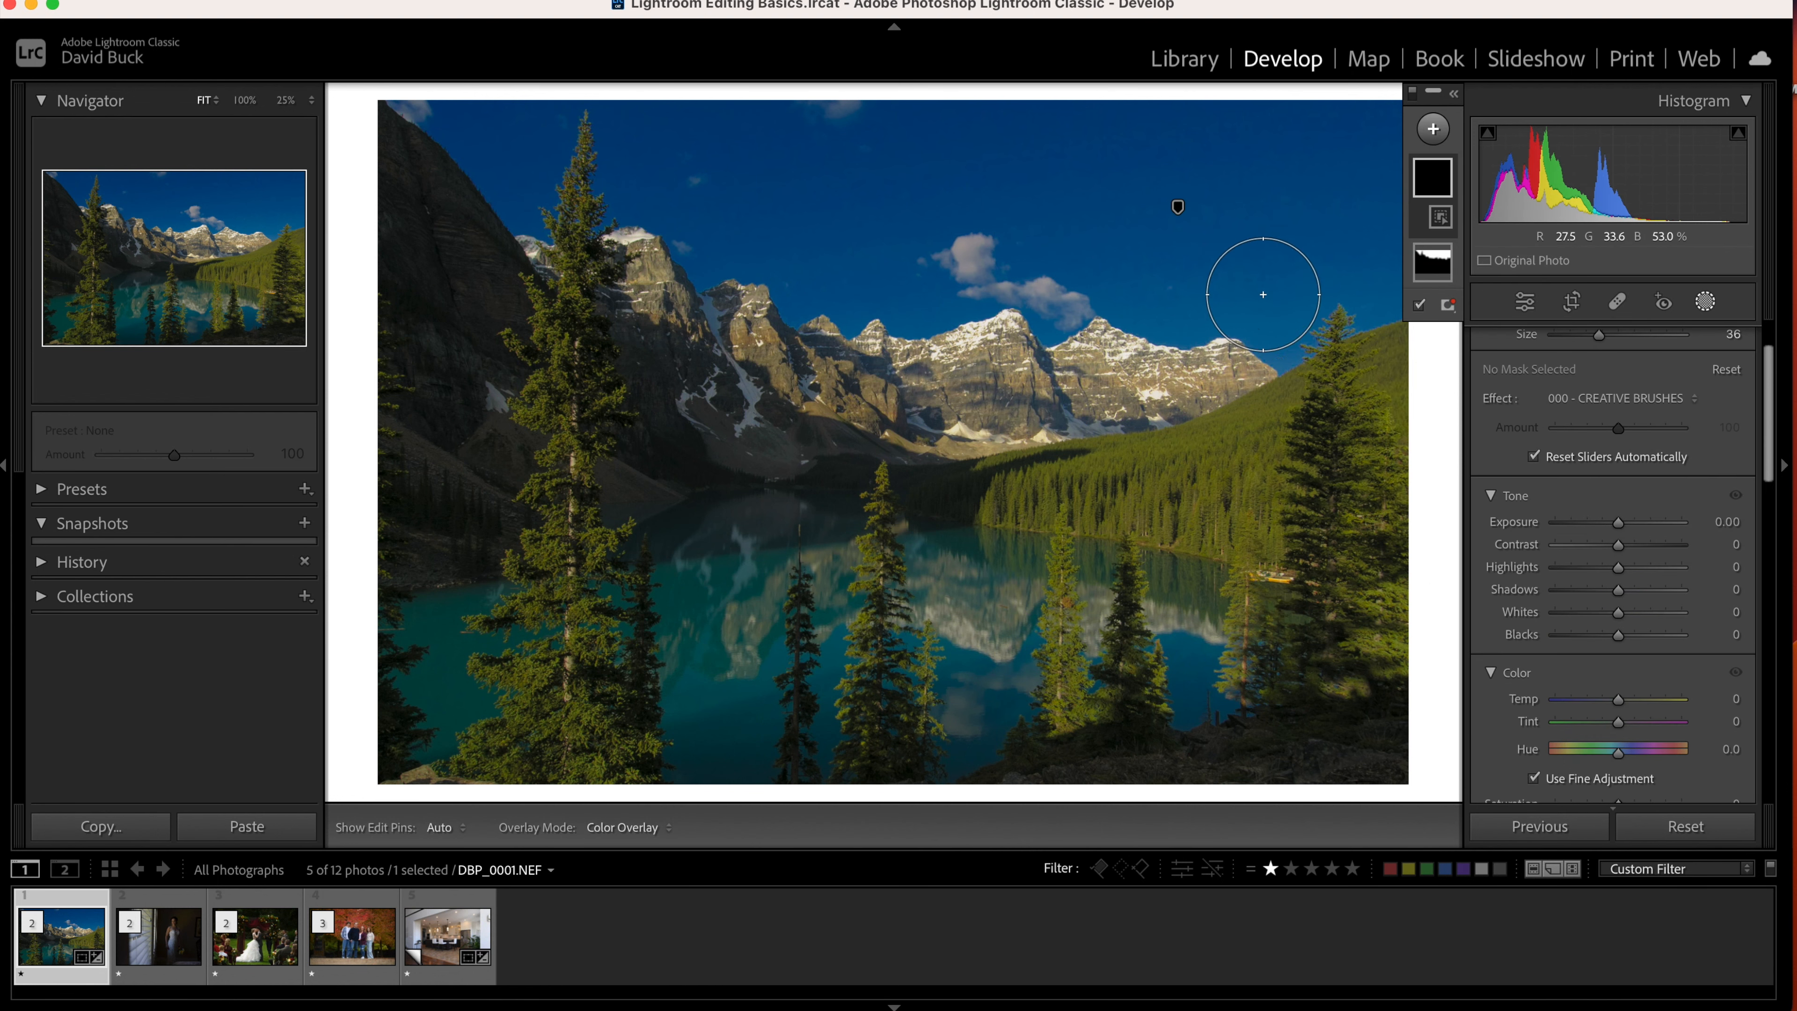
pyautogui.moveTo(1239, 381)
pyautogui.mouseDown()
pyautogui.moveTo(1174, 392)
pyautogui.moveTo(1109, 361)
pyautogui.moveTo(1074, 397)
pyautogui.moveTo(1030, 389)
pyautogui.moveTo(1010, 357)
pyautogui.moveTo(912, 398)
pyautogui.moveTo(878, 367)
pyautogui.moveTo(804, 369)
pyautogui.moveTo(637, 278)
pyautogui.mouseUp()
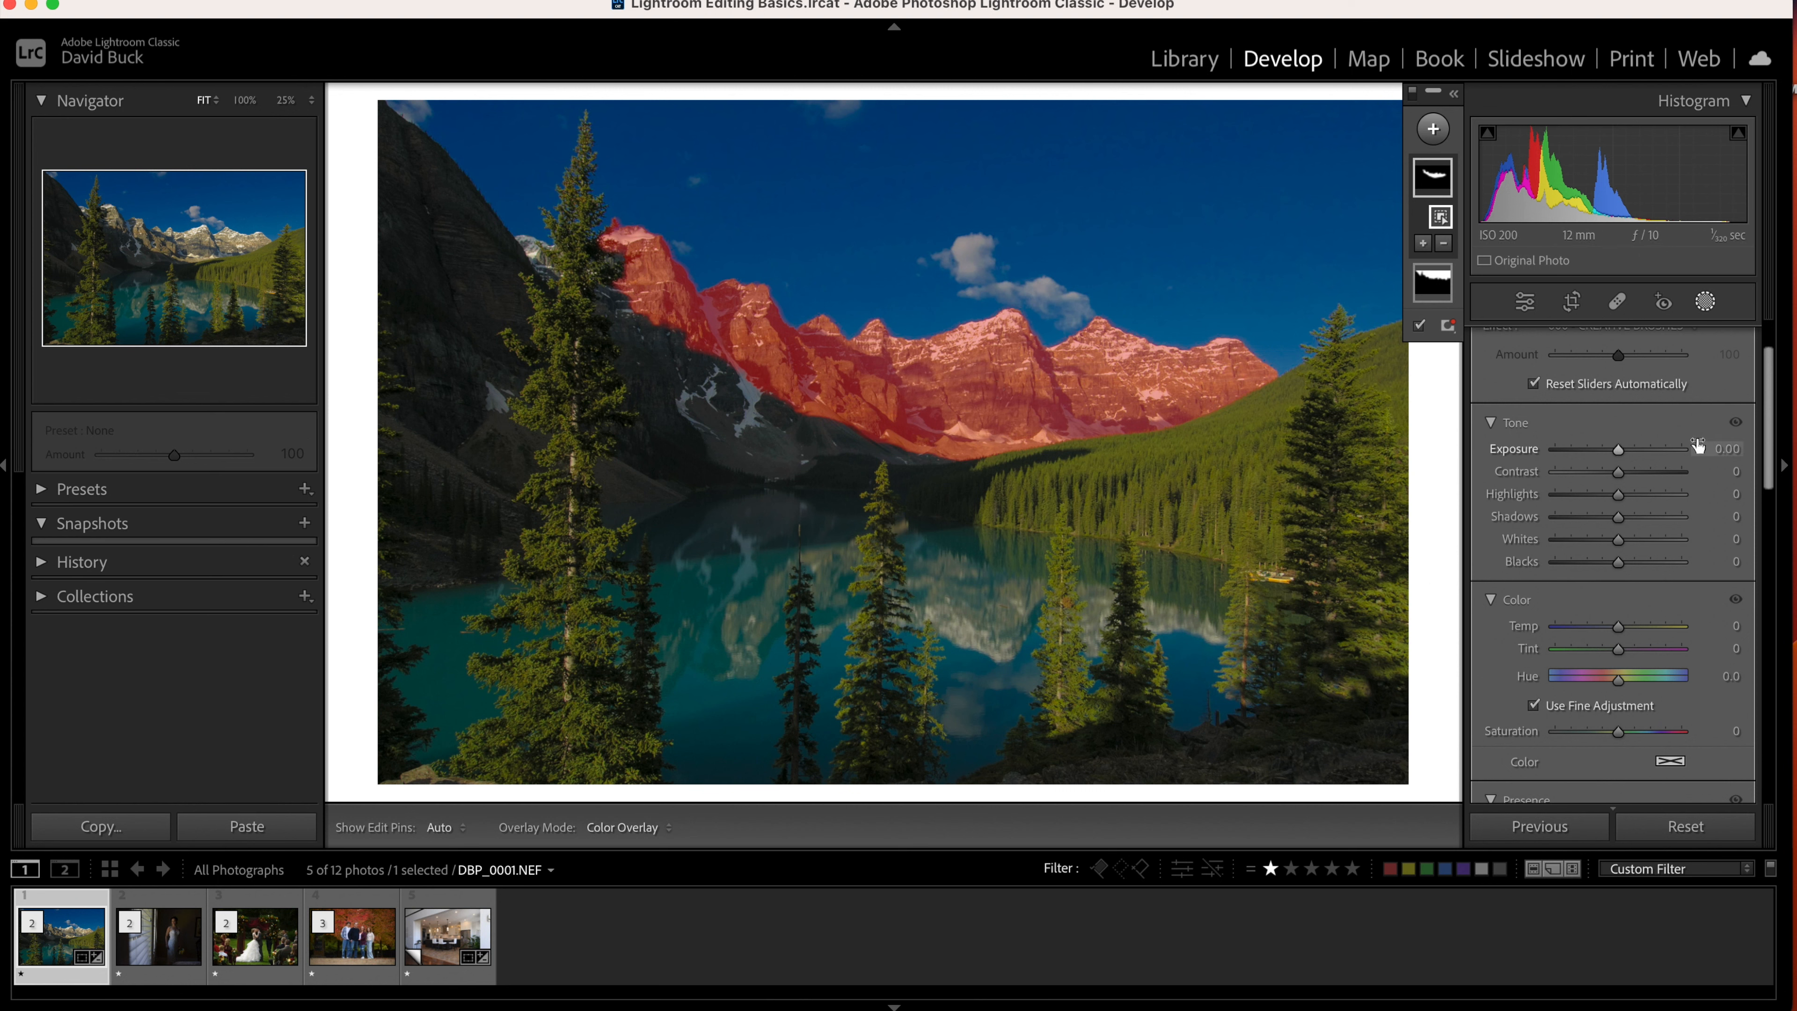
# For the mountain mask, set Whites to 15 and Contrast to 11.
pyautogui.scroll(1, 1617, 555)
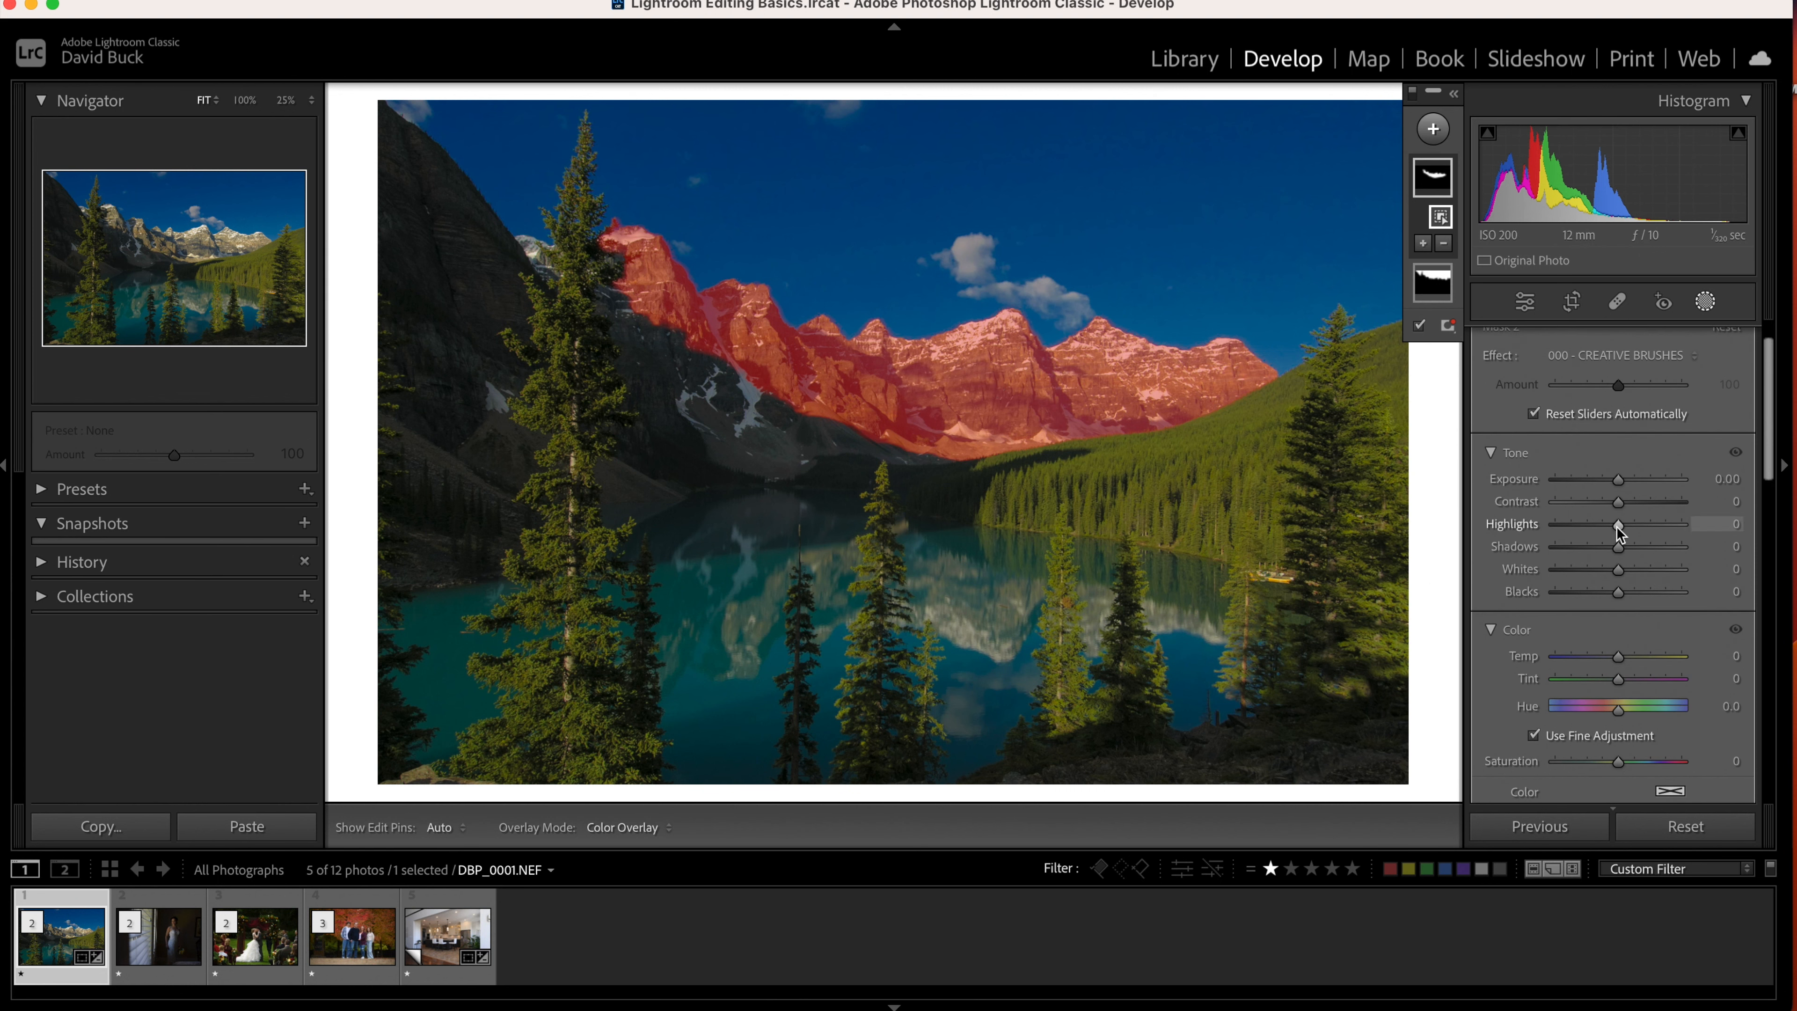
pyautogui.moveTo(1621, 567); pyautogui.dragTo(1623, 569)
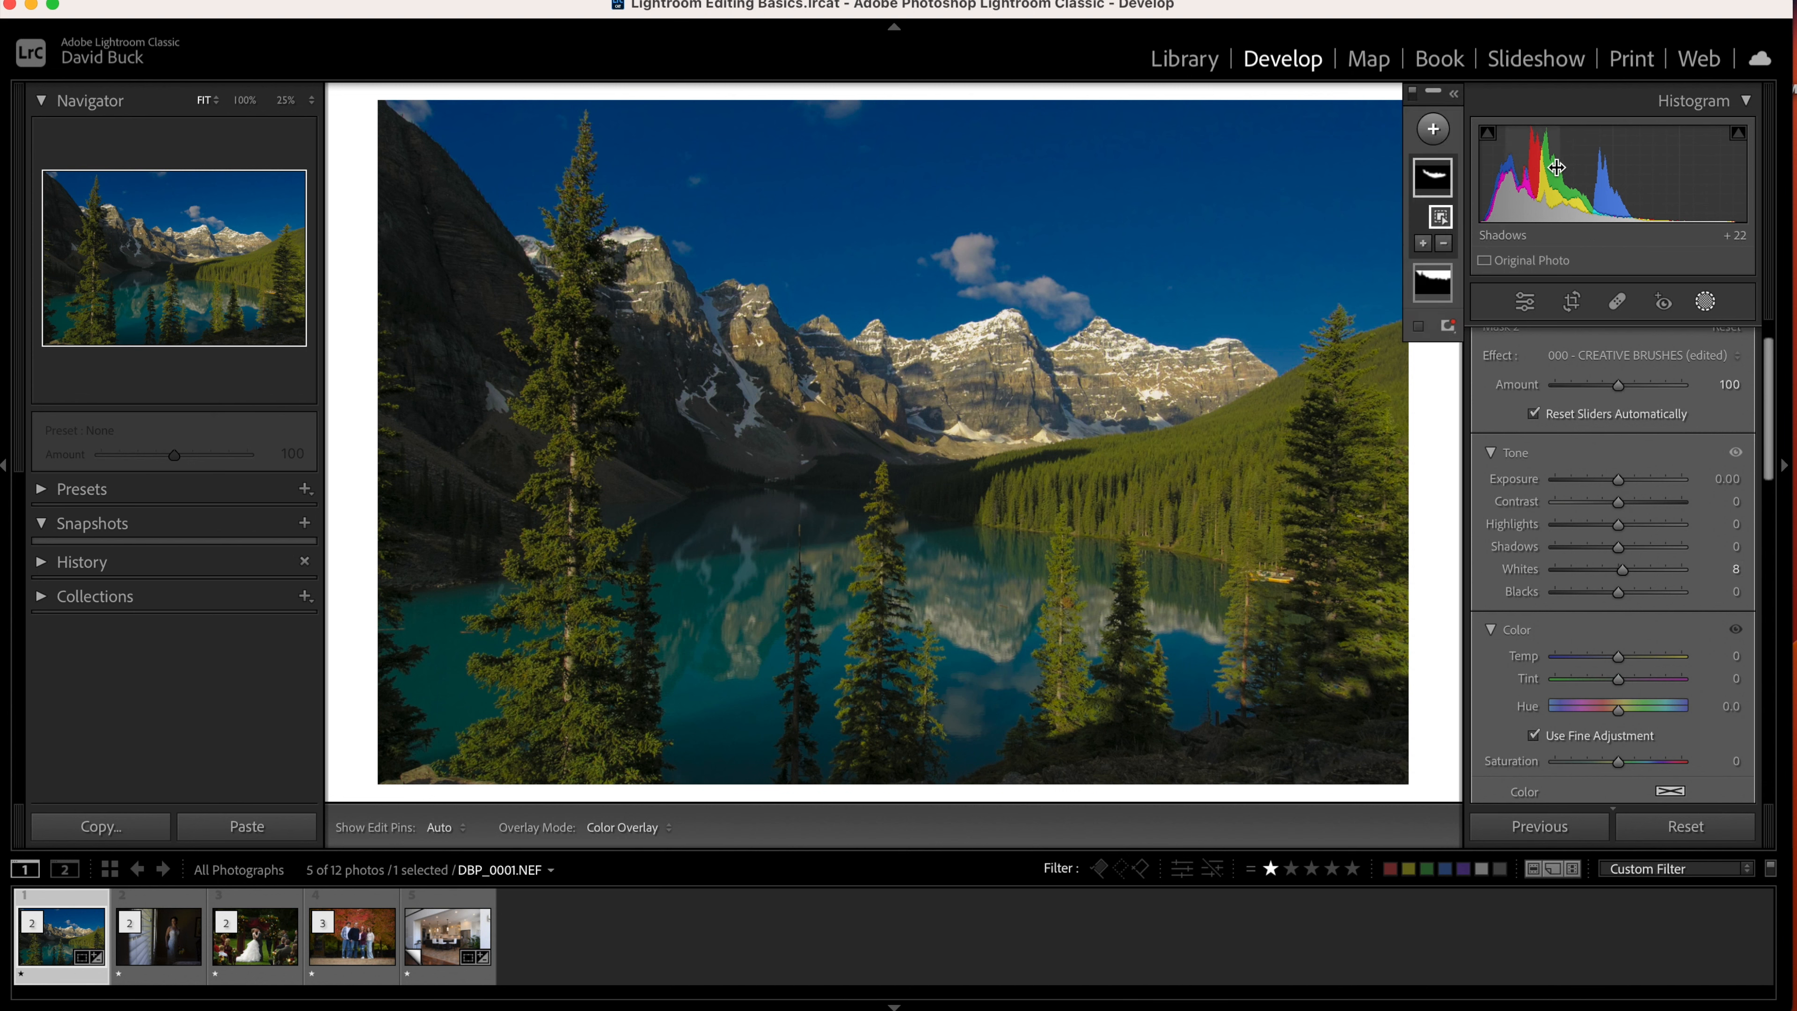
pyautogui.moveTo(1624, 571); pyautogui.dragTo(1630, 569)
pyautogui.moveTo(1618, 502); pyautogui.dragTo(1623, 501)
# Set the mountain mask's Dehaze to 38 and its Saturation to −5.
pyautogui.scroll(-5, 1617, 538)
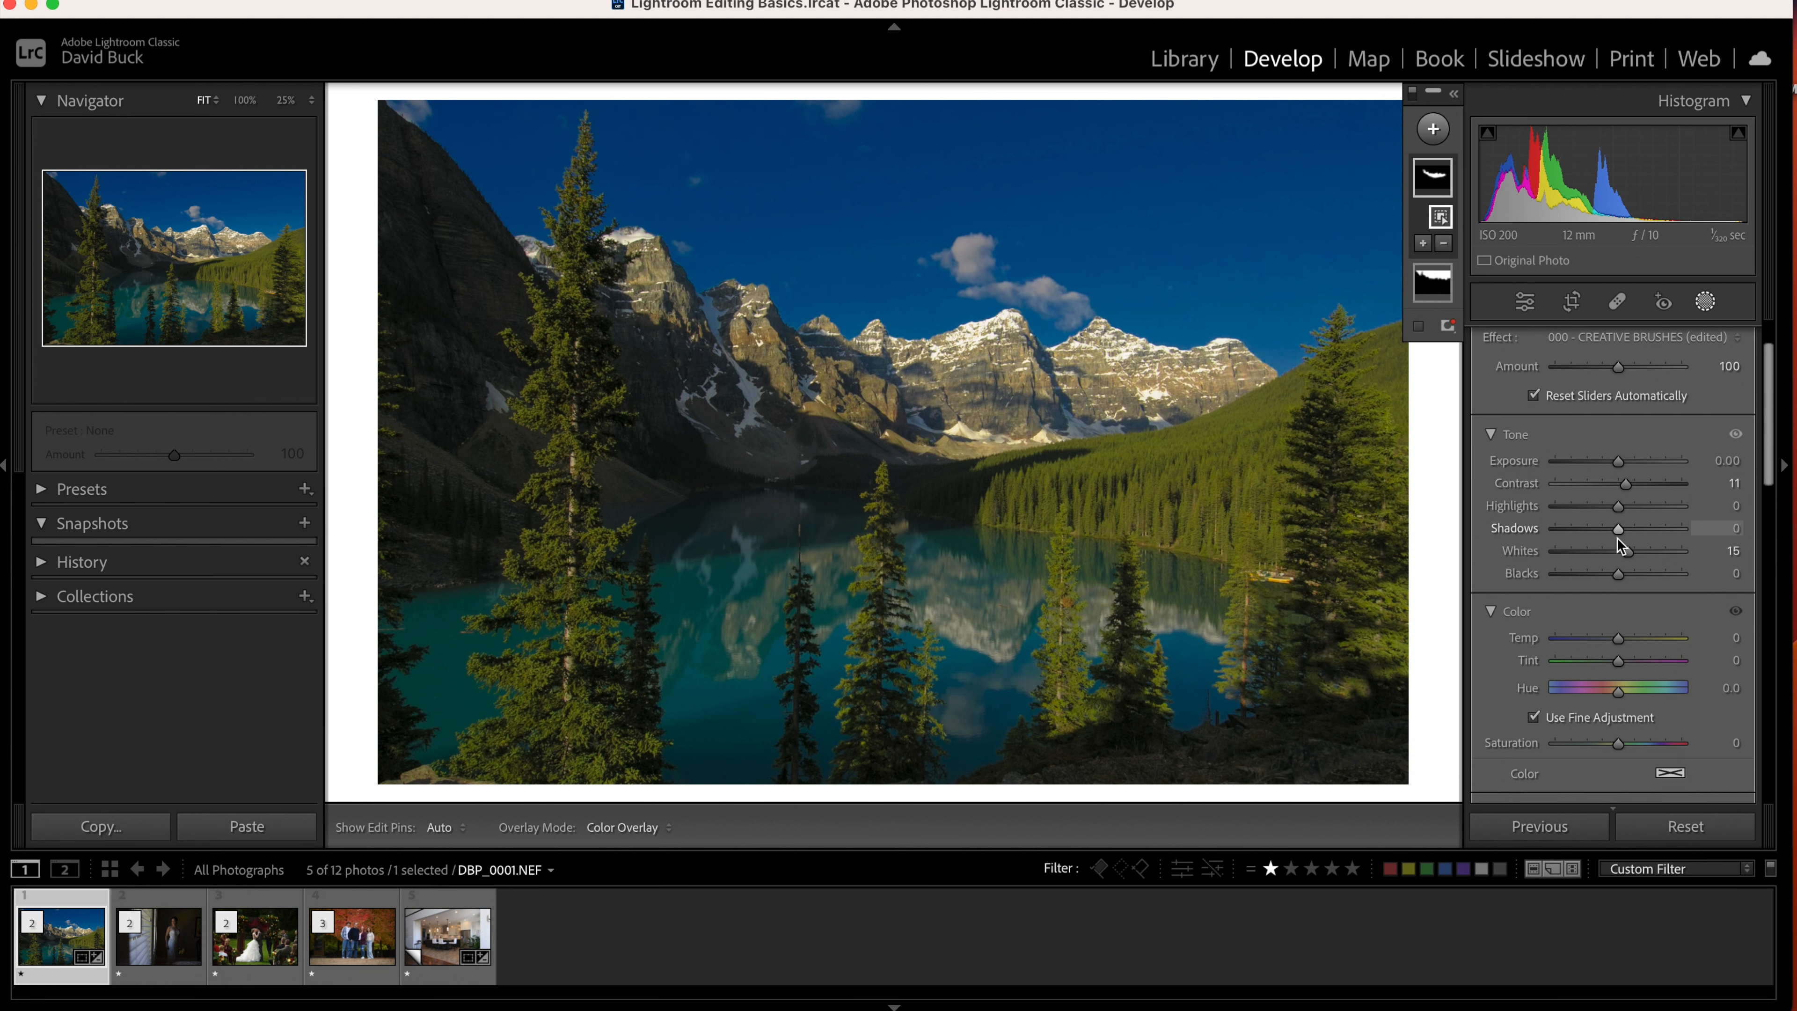
pyautogui.scroll(-4, 1615, 540)
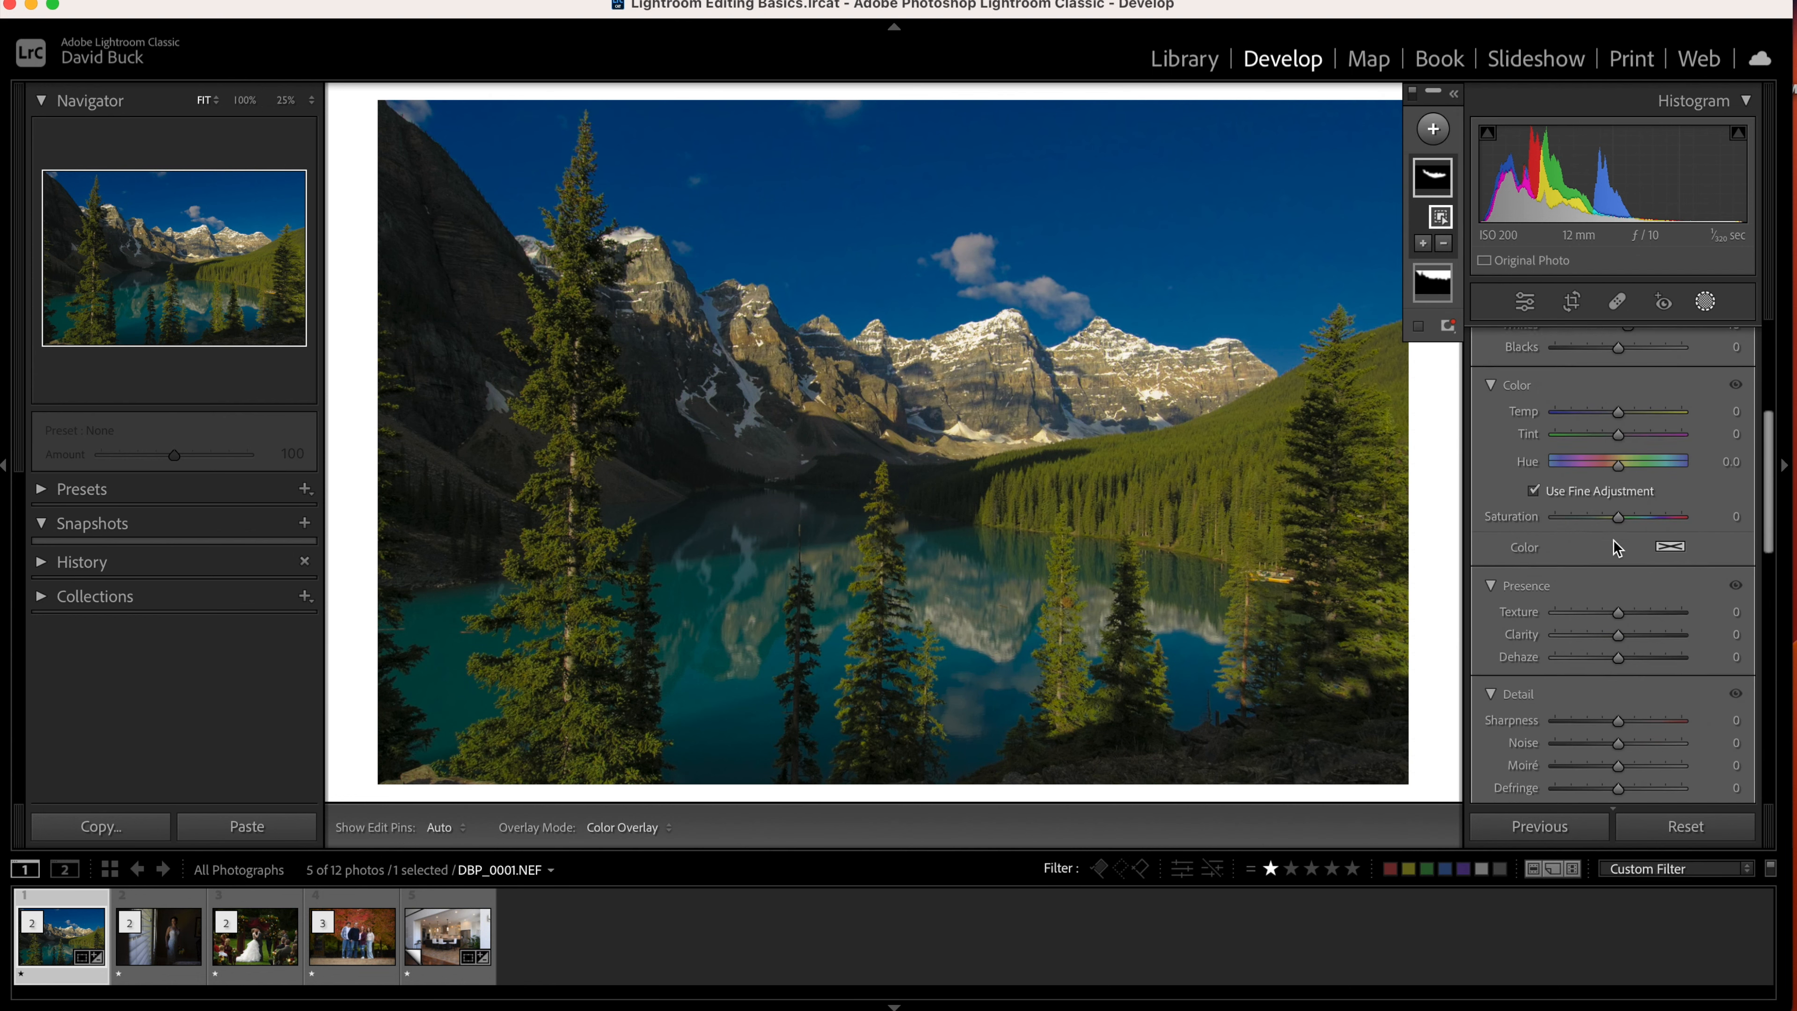
pyautogui.moveTo(1618, 552)
pyautogui.mouseDown()
pyautogui.moveTo(1635, 550)
pyautogui.moveTo(1500, 543)
pyautogui.moveTo(1677, 541)
pyautogui.moveTo(1528, 546)
pyautogui.moveTo(1642, 552)
pyautogui.mouseUp()
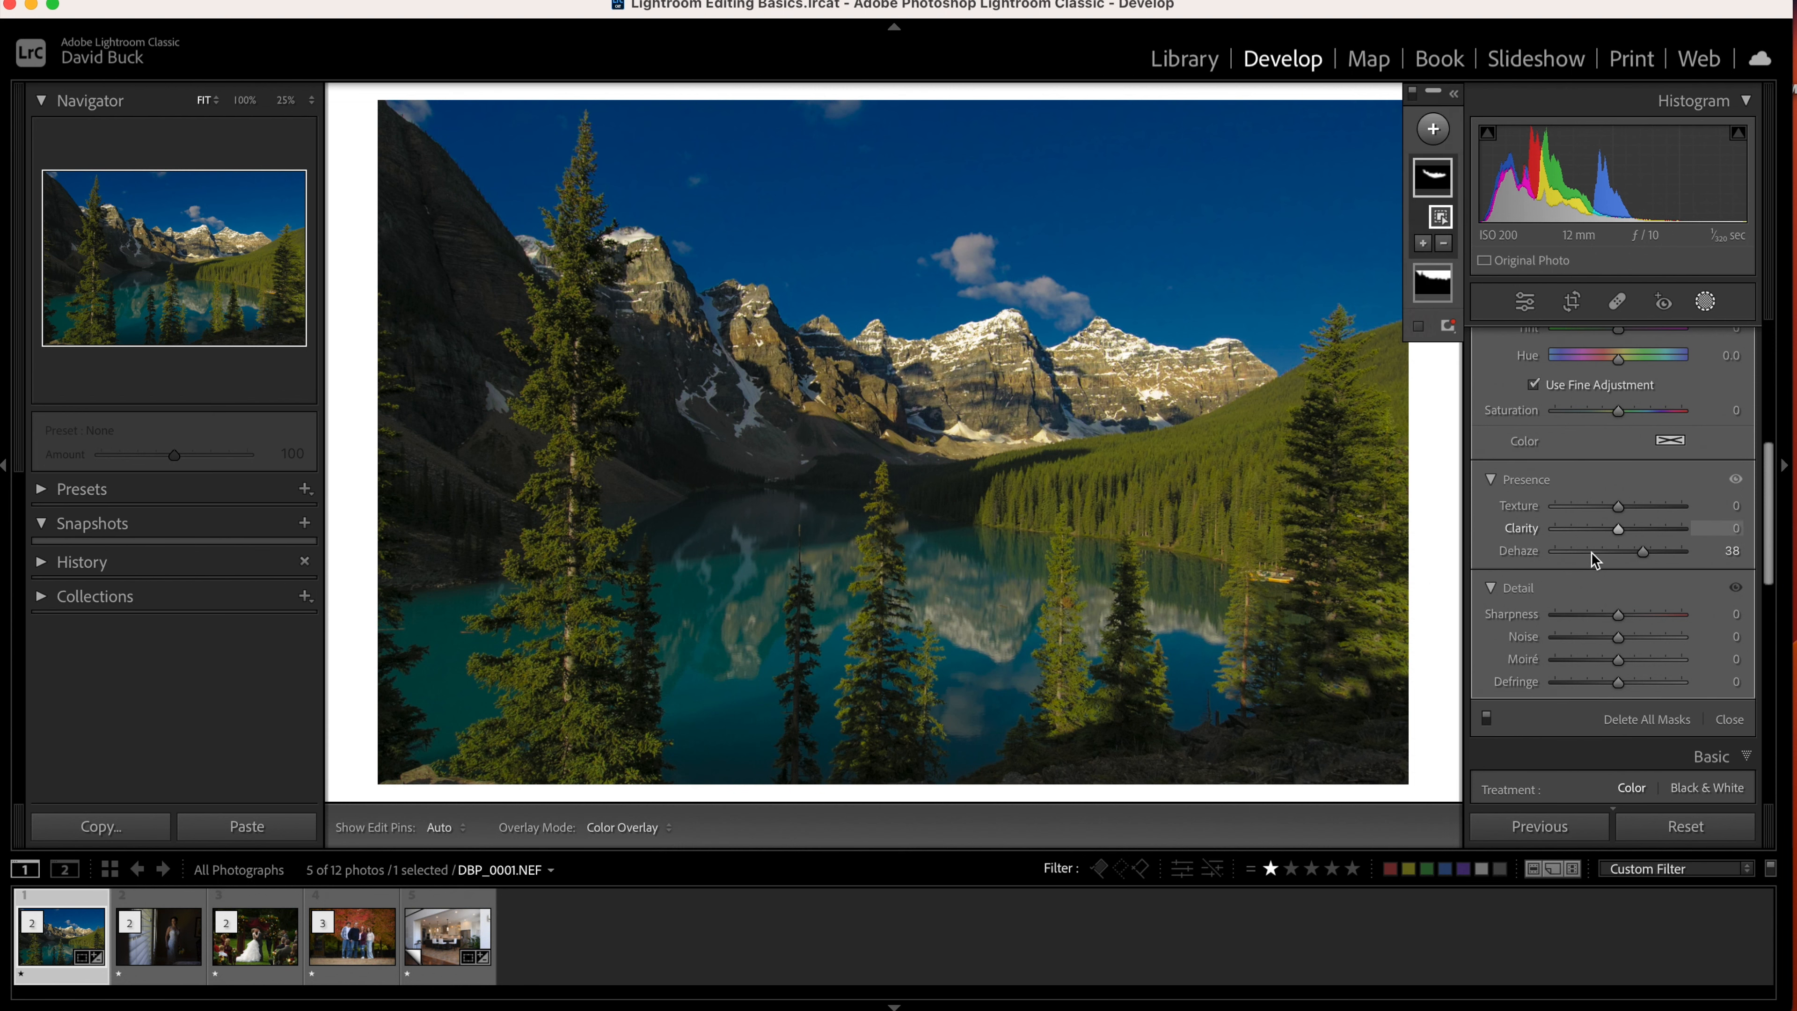
pyautogui.scroll(3, 1627, 609)
pyautogui.scroll(4, 1622, 597)
pyautogui.moveTo(1618, 623); pyautogui.dragTo(1615, 623)
pyautogui.scroll(-3, 1614, 623)
# Add a Brush mask and paint it over the forested hillside beyond the lake.
pyautogui.click(1431, 130)
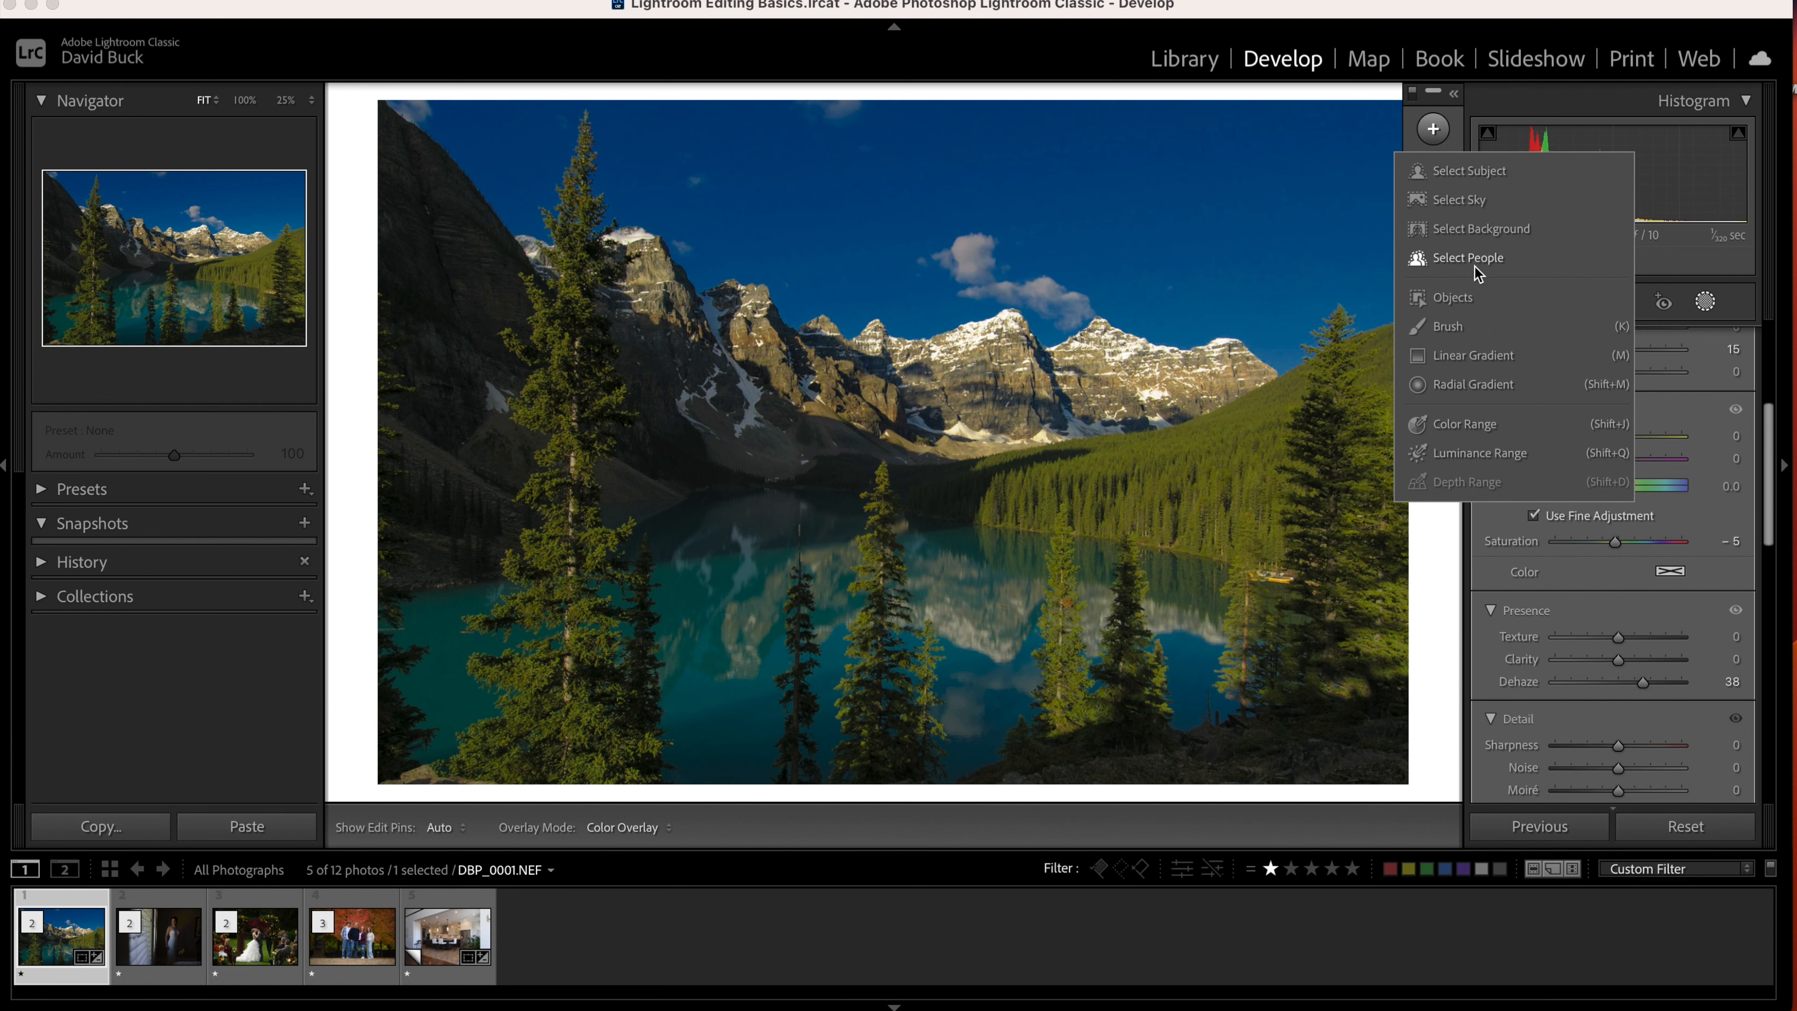
pyautogui.click(1448, 327)
pyautogui.moveTo(1094, 489)
pyautogui.mouseDown()
pyautogui.moveTo(1203, 474)
pyautogui.moveTo(1048, 492)
pyautogui.moveTo(1144, 482)
pyautogui.moveTo(1230, 511)
pyautogui.moveTo(1281, 392)
pyautogui.moveTo(1276, 472)
pyautogui.moveTo(1295, 498)
pyautogui.mouseUp()
pyautogui.moveTo(1410, 399); pyautogui.dragTo(1387, 427)
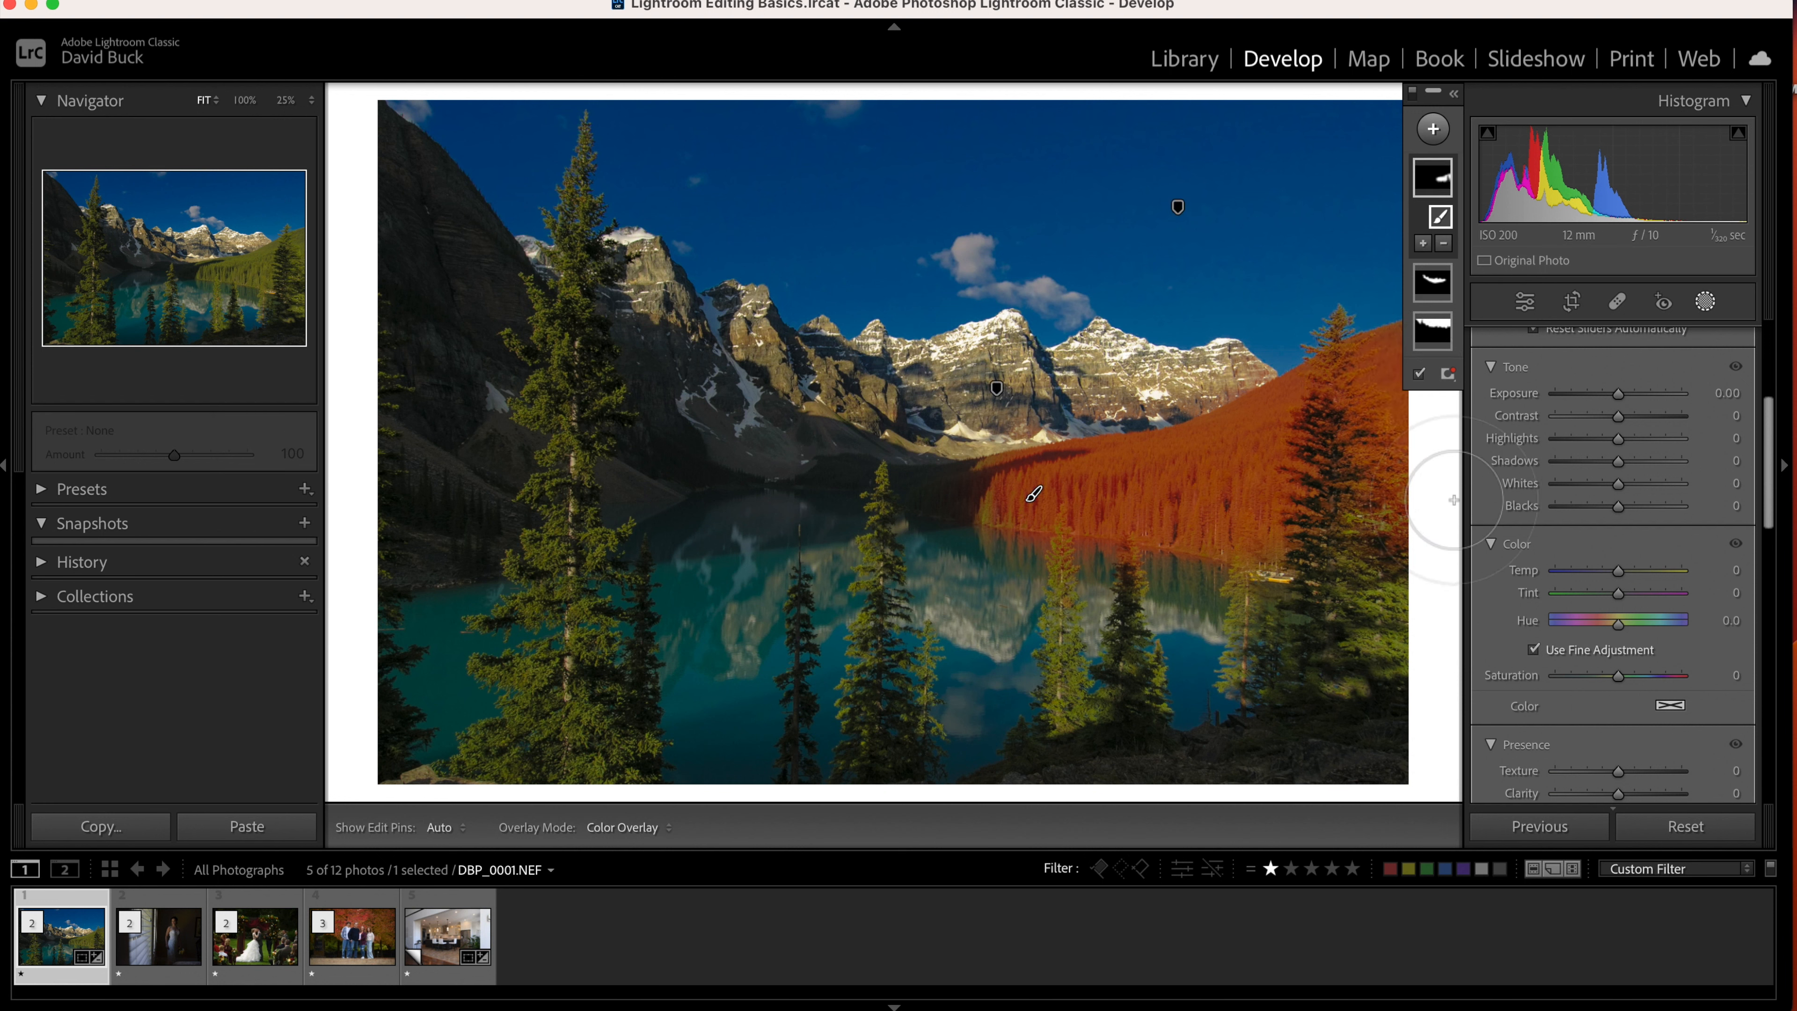
# For the hillside mask, set Exposure to −0.47, Blacks to −16 and Saturation to −21.
pyautogui.moveTo(1617, 395); pyautogui.dragTo(1608, 394)
pyautogui.moveTo(1609, 509); pyautogui.dragTo(1607, 509)
pyautogui.moveTo(1620, 676); pyautogui.dragTo(1606, 678)
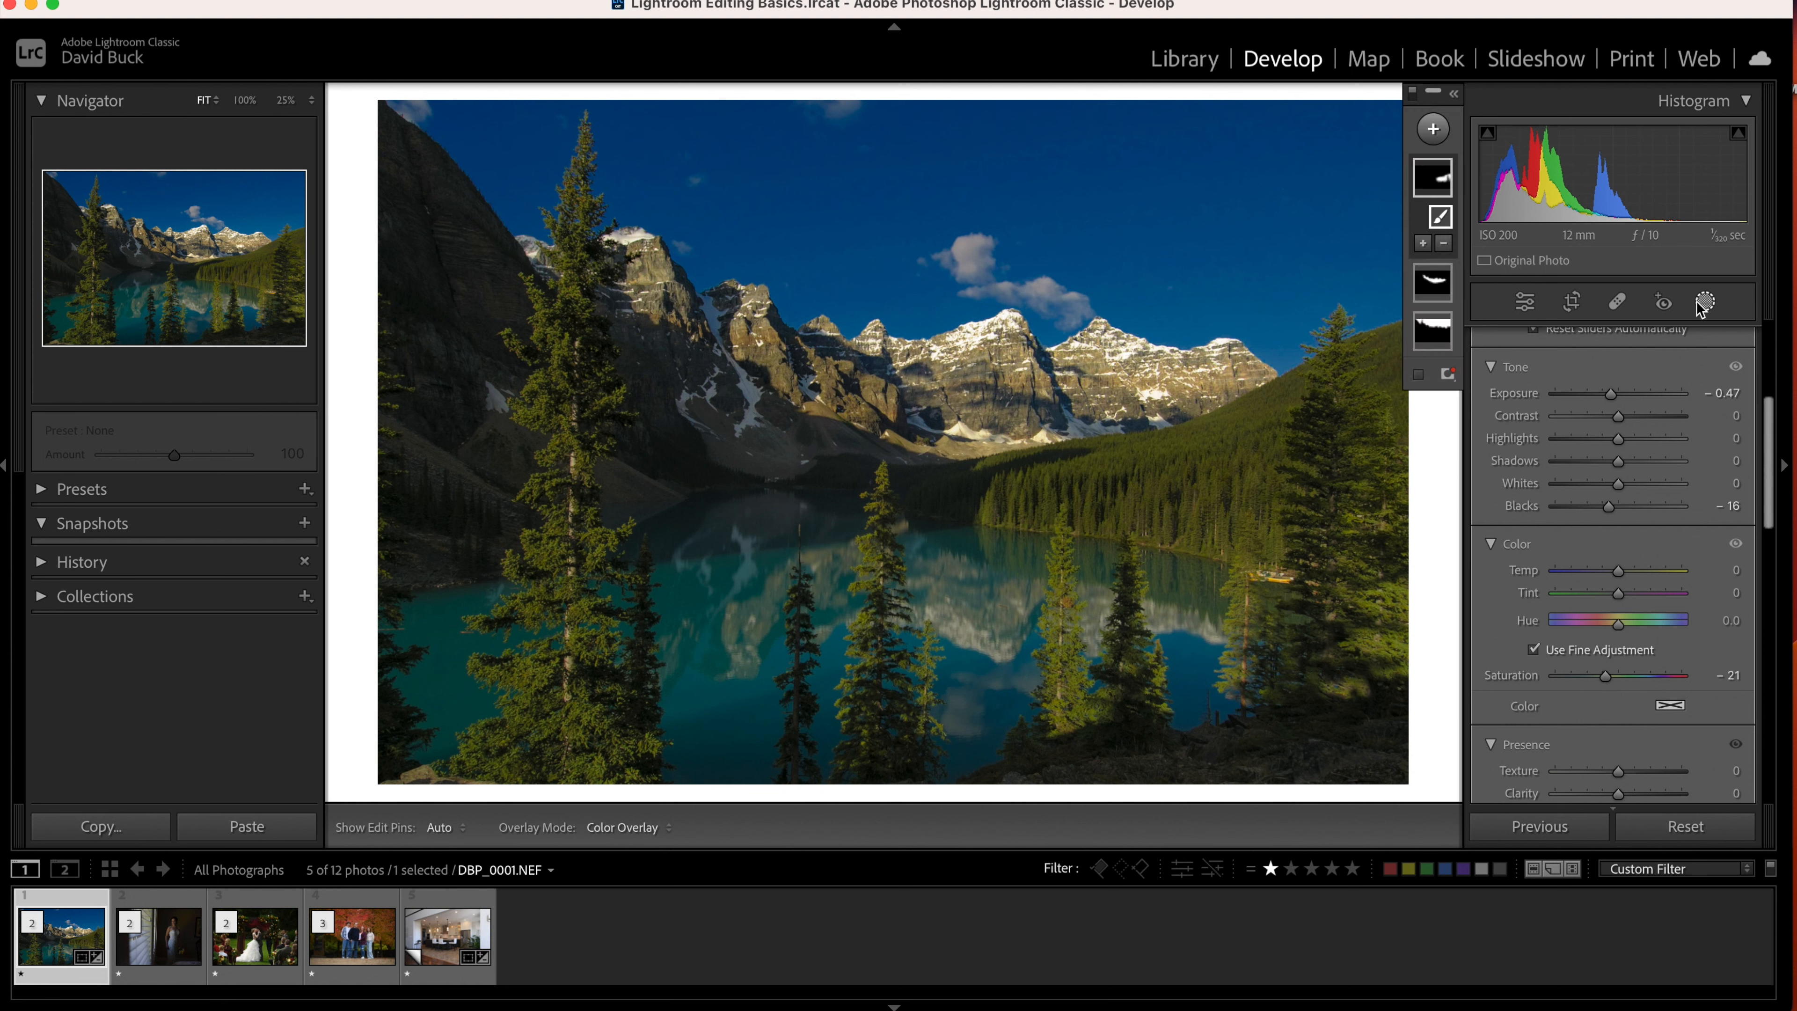
# Add a Linear Gradient mask rising from the photo's lower edge over the lake and set its Exposure to −0.66.
pyautogui.click(1432, 128)
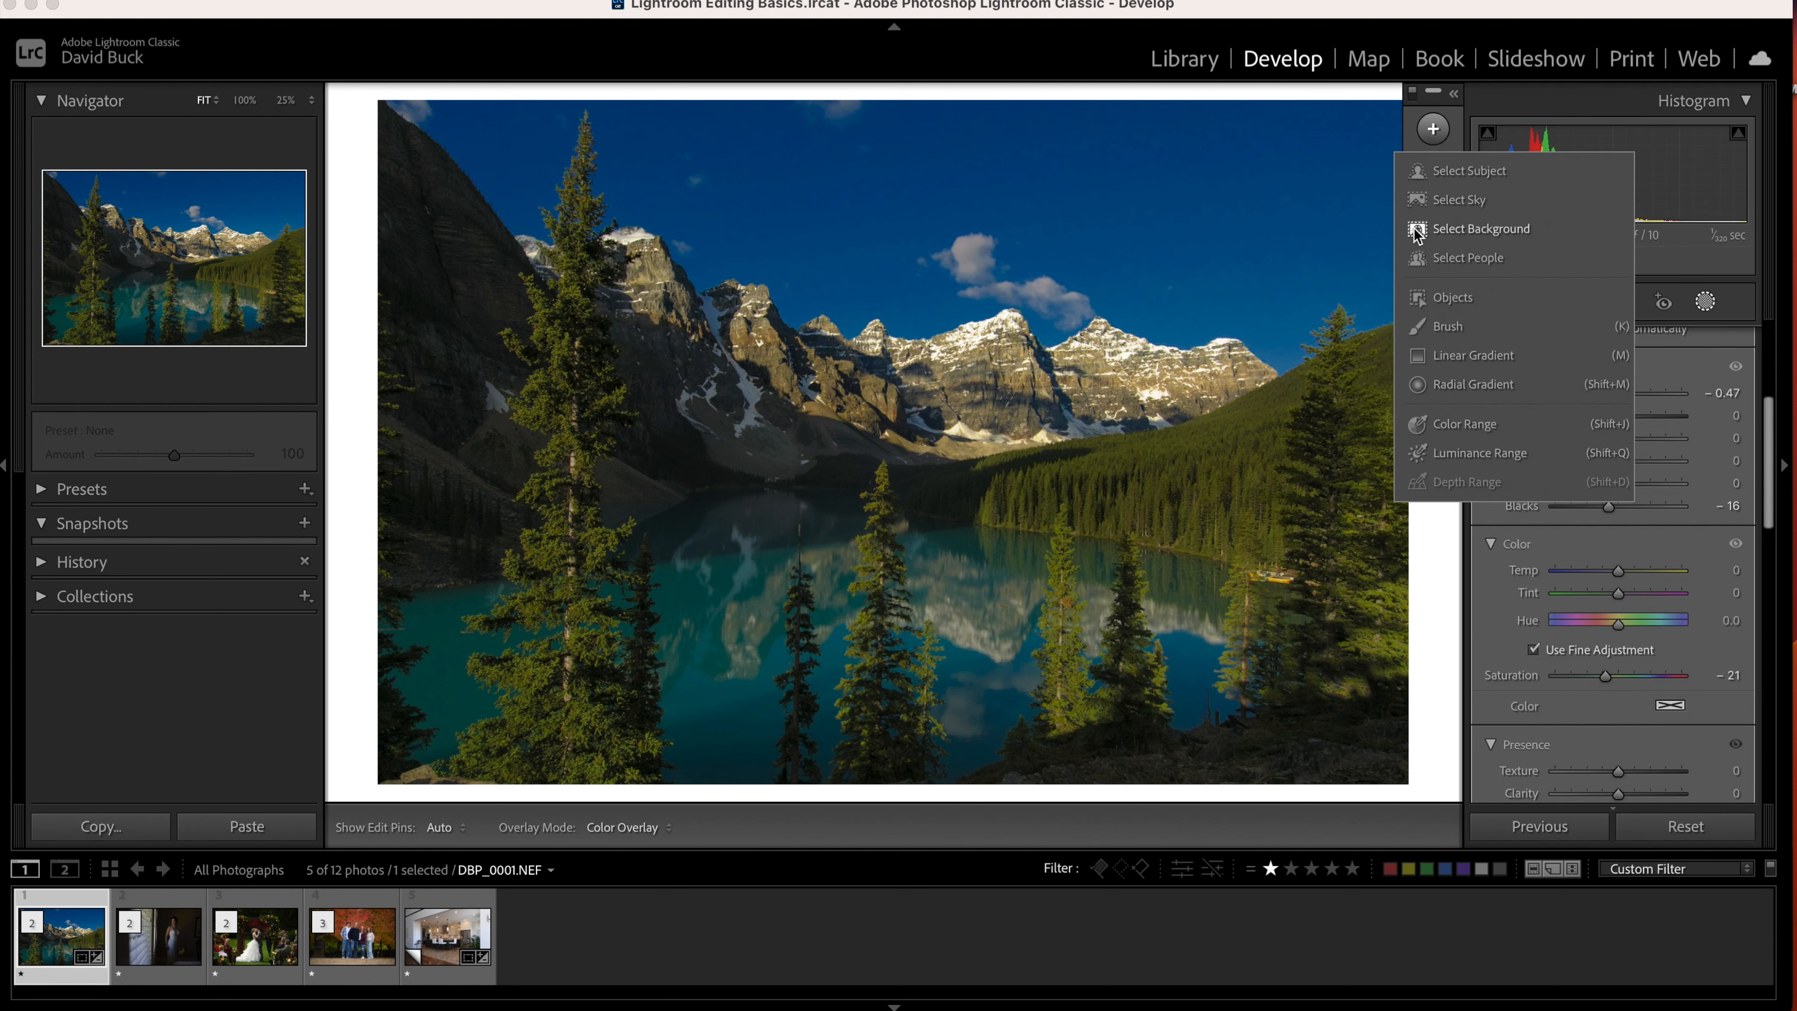
pyautogui.click(1473, 357)
pyautogui.moveTo(941, 708); pyautogui.dragTo(928, 540)
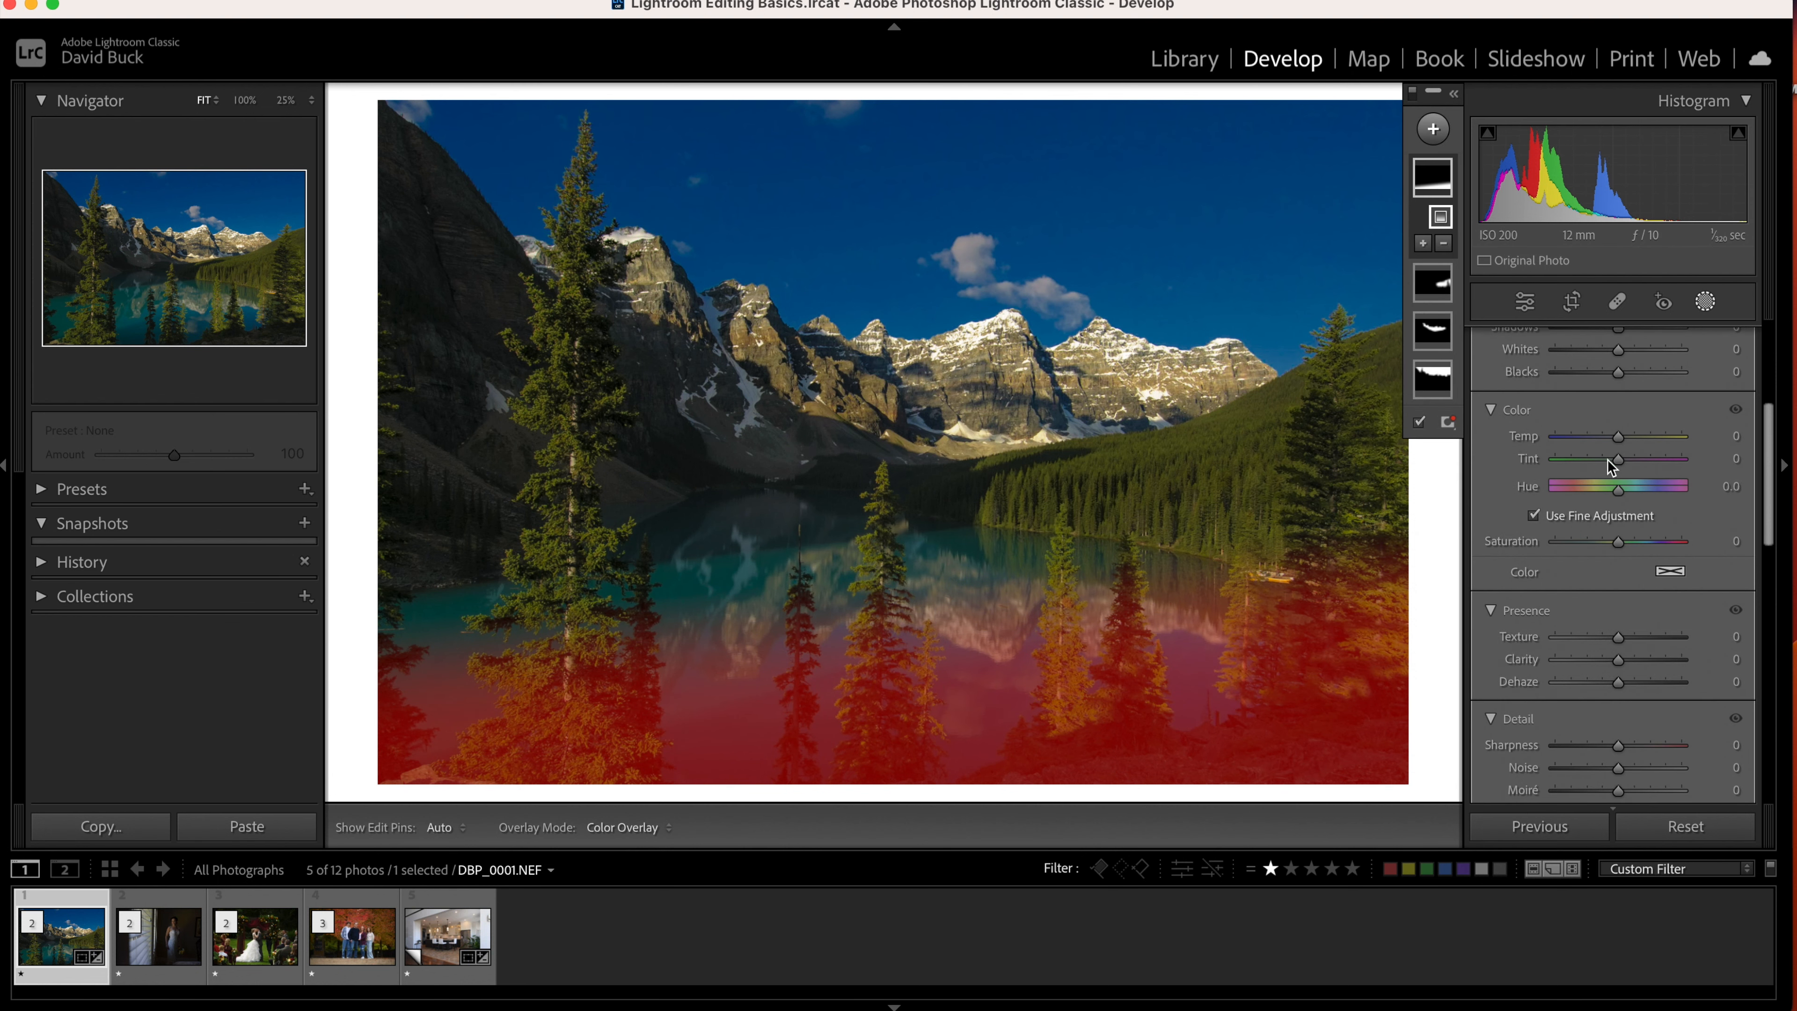
pyautogui.scroll(5, 1620, 651)
pyautogui.moveTo(1618, 528); pyautogui.dragTo(1605, 529)
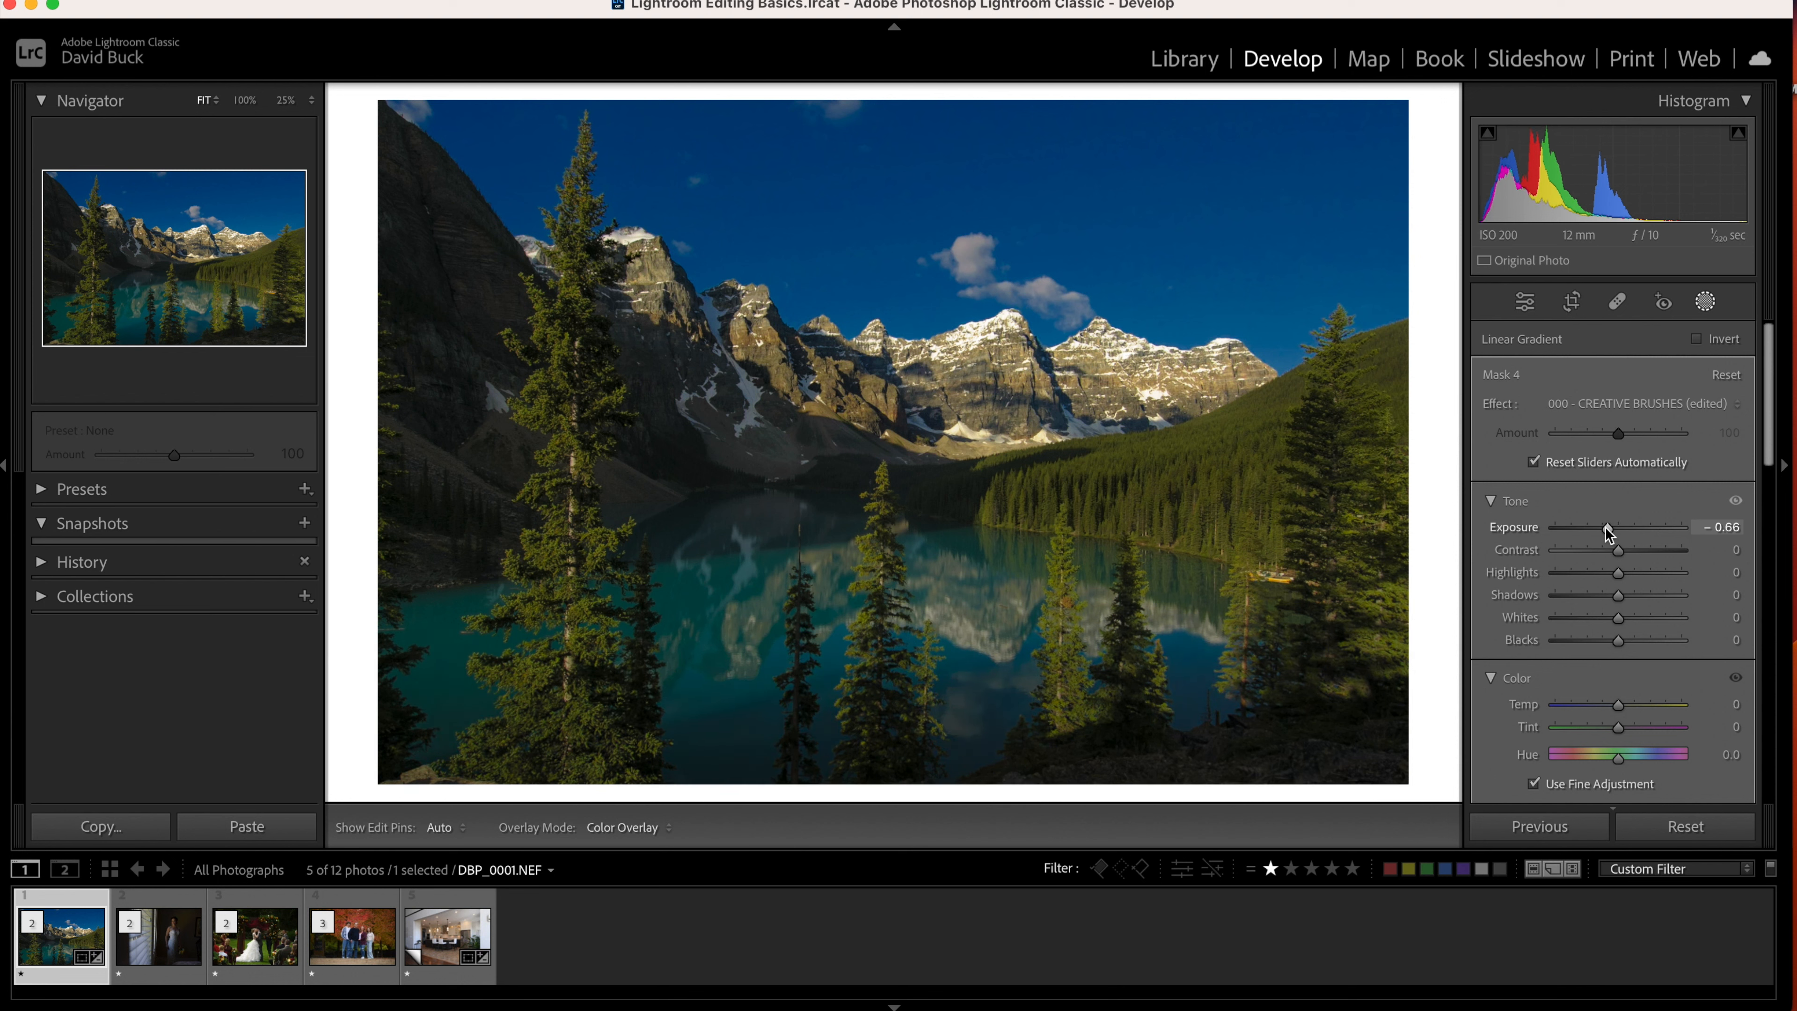
# Leave masking and set the photo's overall Contrast to −43.
pyautogui.click(1705, 302)
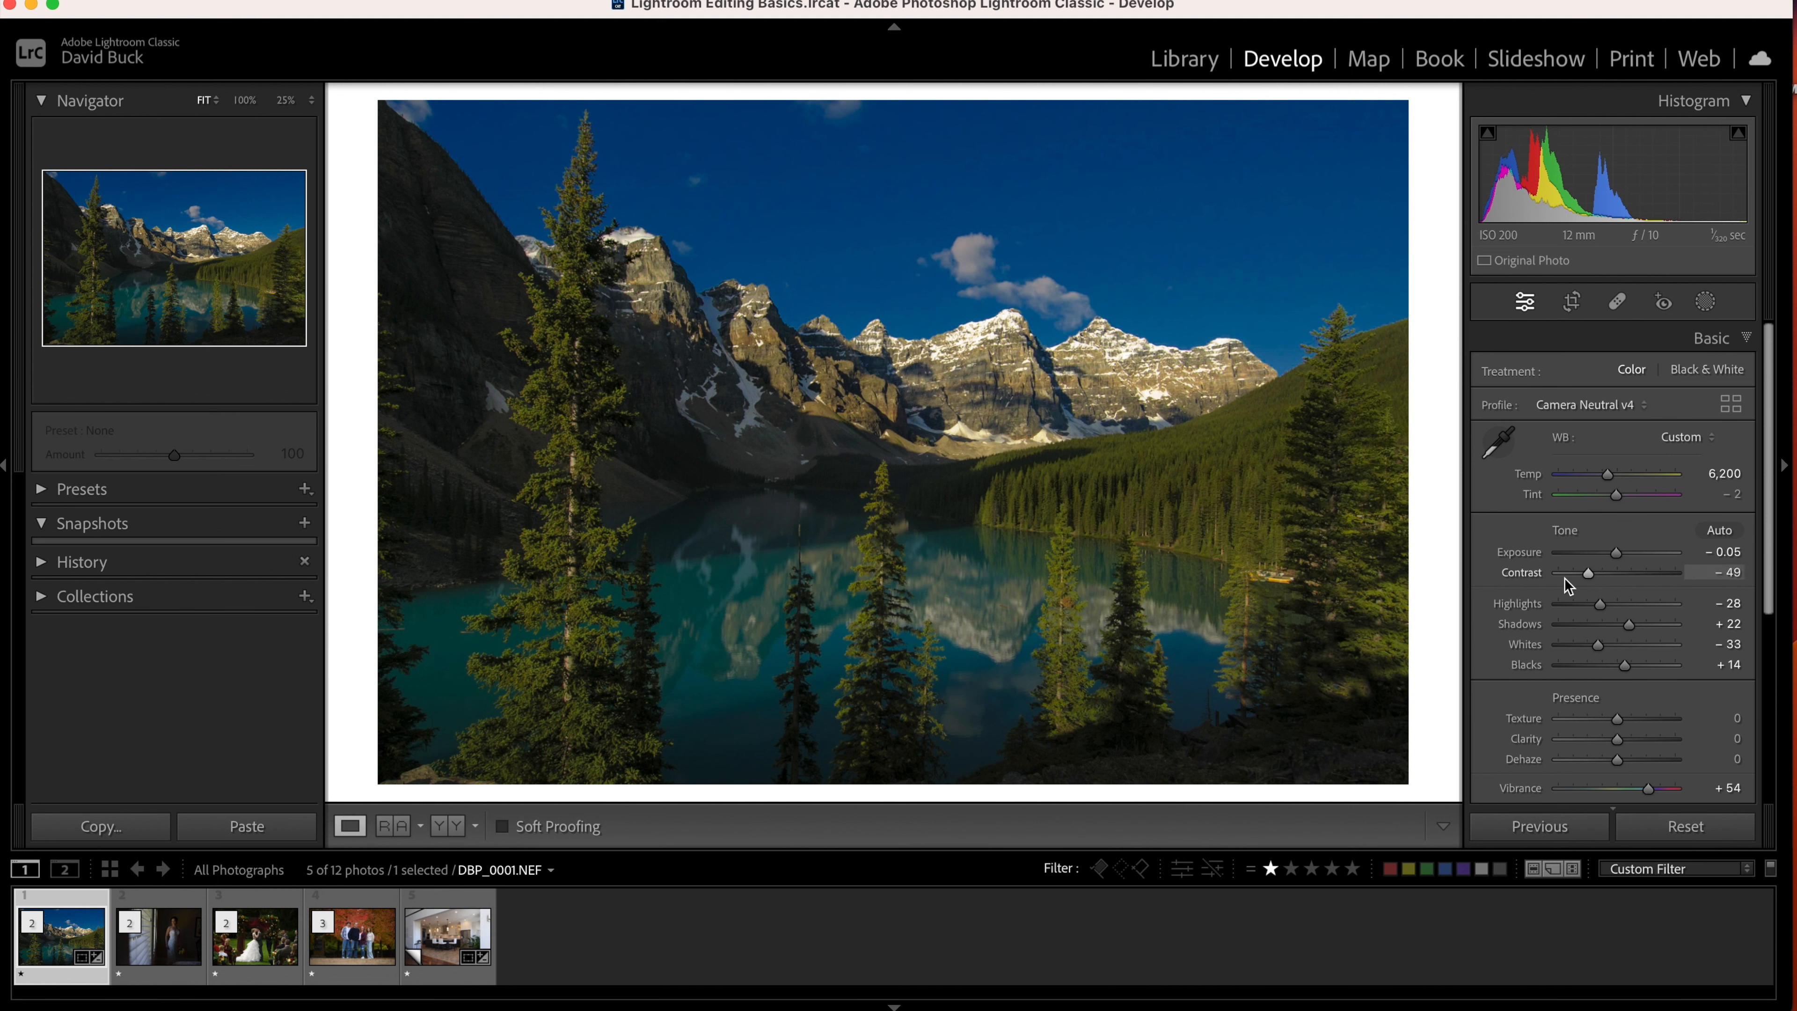
pyautogui.moveTo(1590, 574); pyautogui.dragTo(1595, 574)
pyautogui.click(1706, 302)
pyautogui.click(1707, 309)
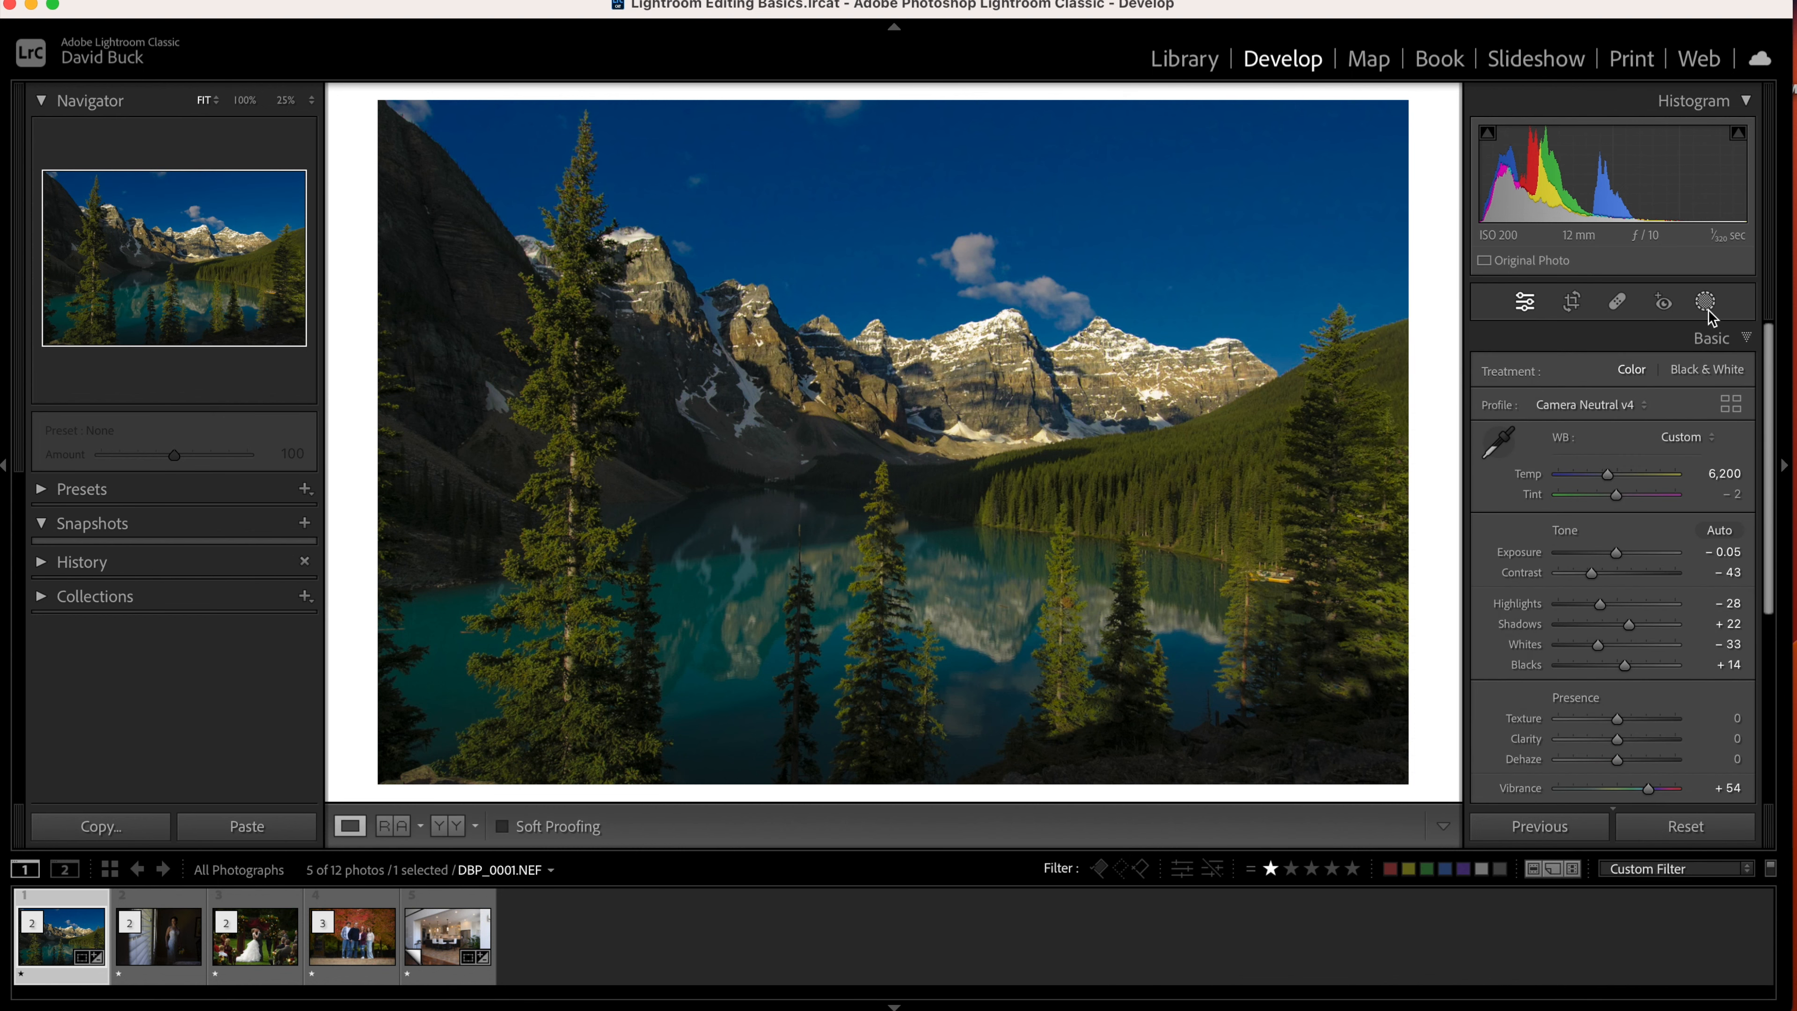
# Tint the landscape photo's midtones in Color Grading with Hue 300 and Saturation 5.
pyautogui.click(1744, 339)
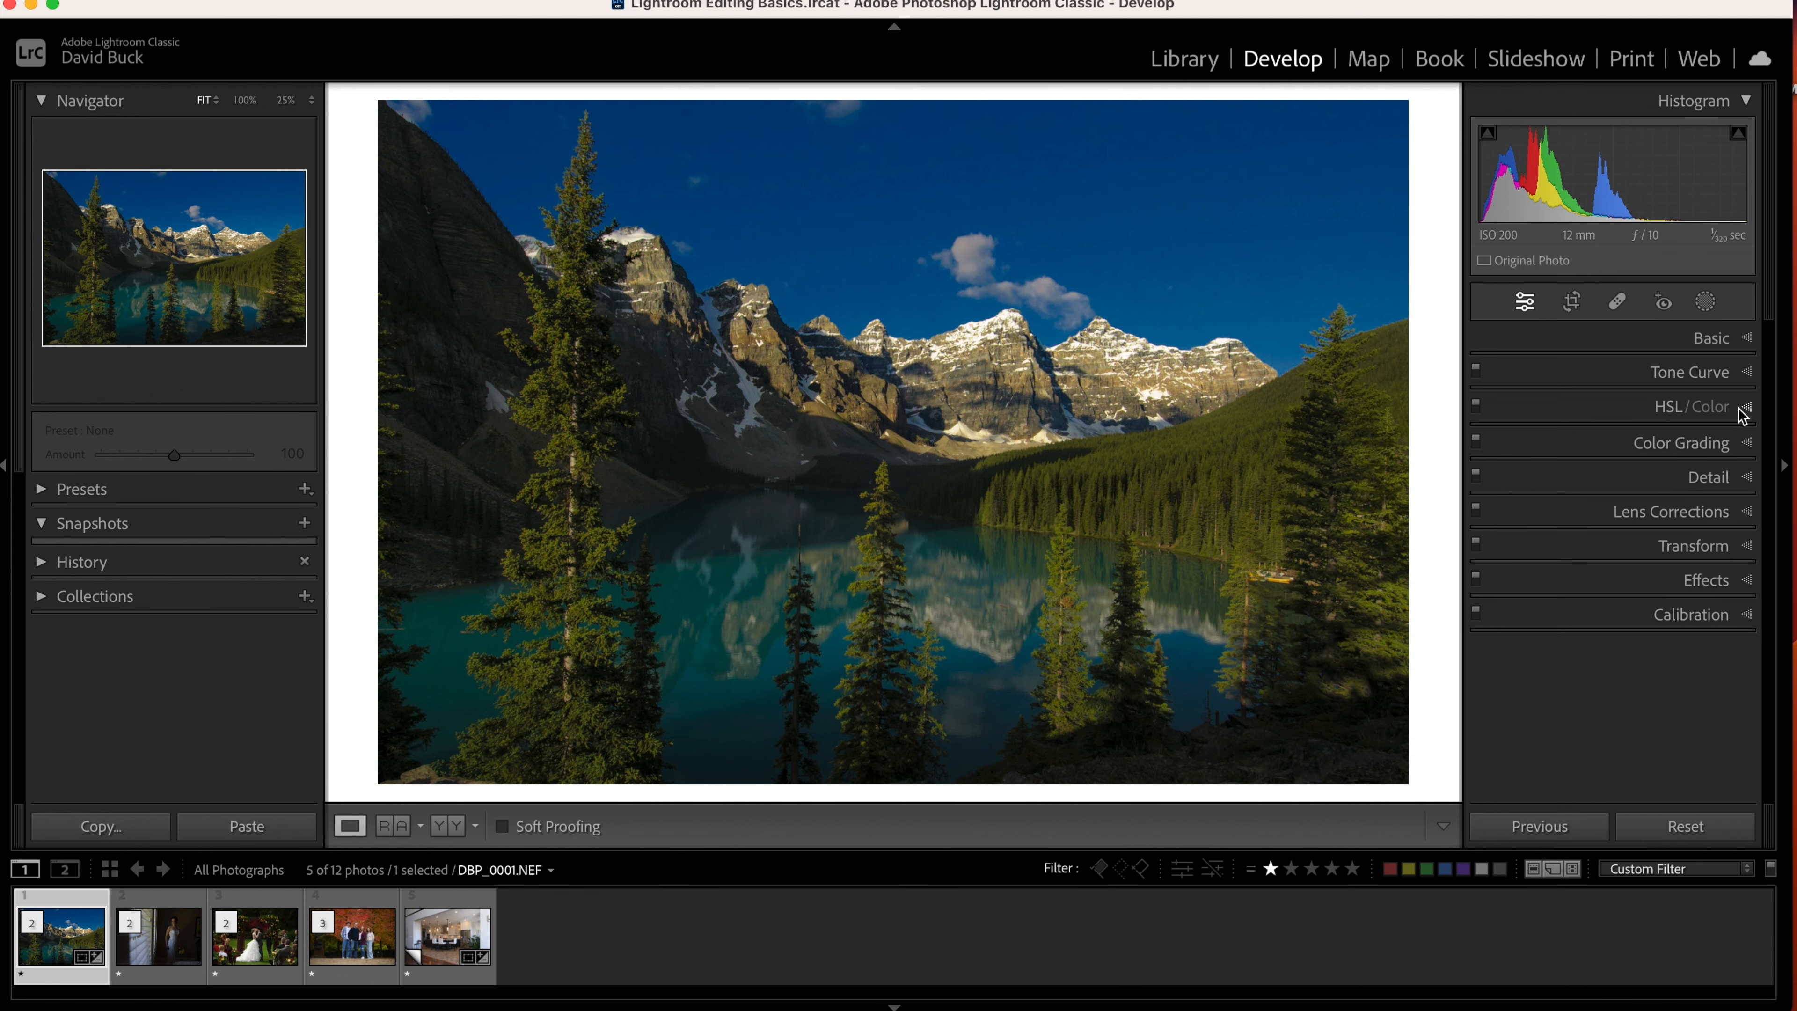
pyautogui.click(1747, 454)
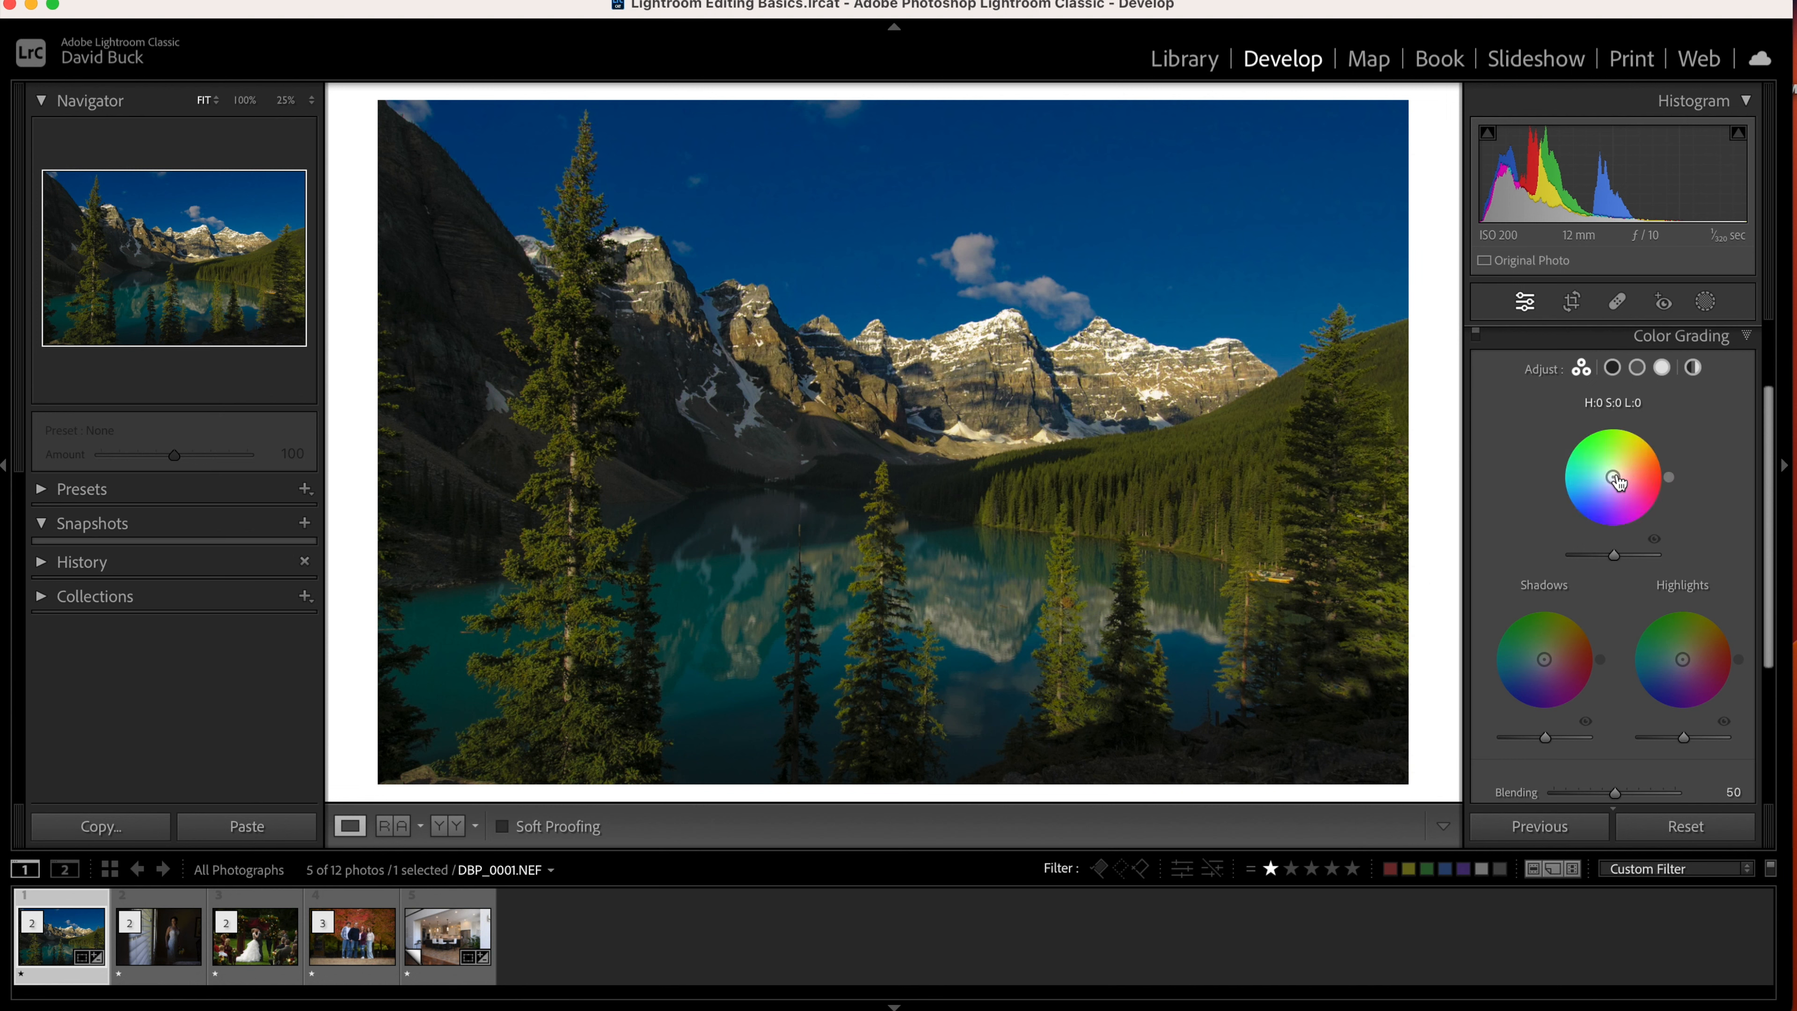
pyautogui.moveTo(1613, 477); pyautogui.dragTo(1613, 478)
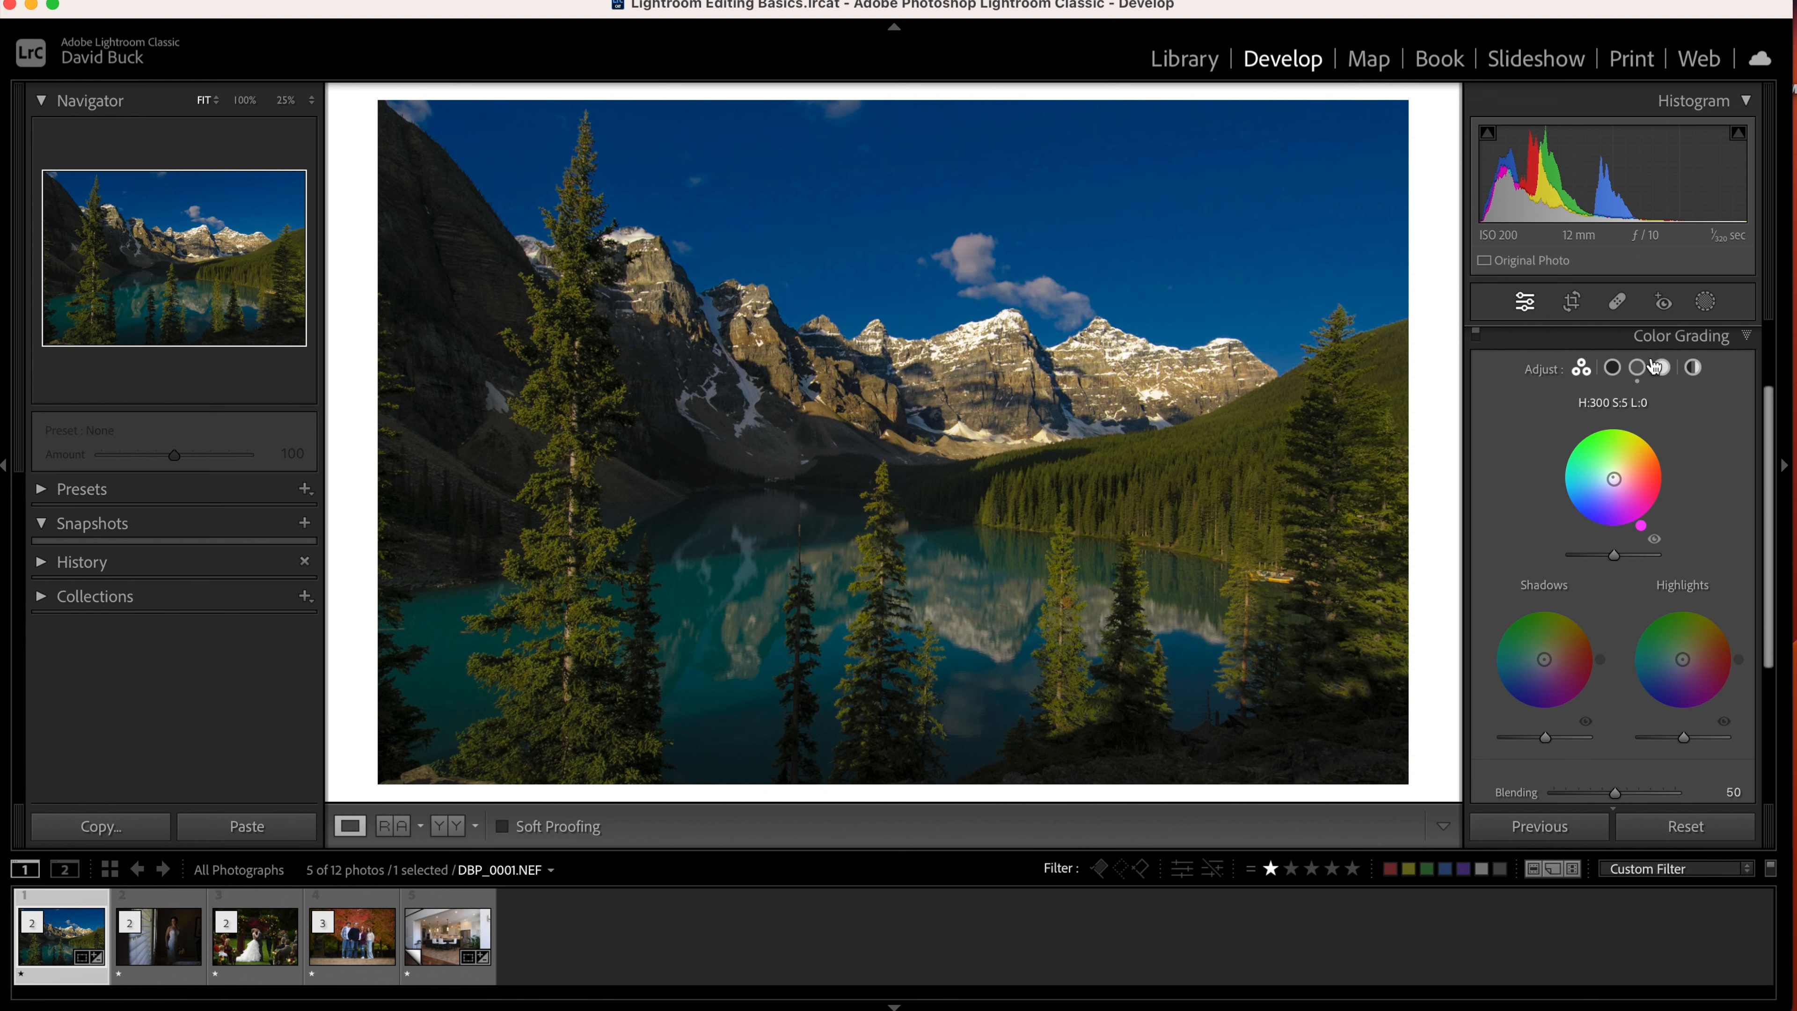
# Reset the landscape photo's edits to view the original, and undo the reset.
pyautogui.click(1745, 339)
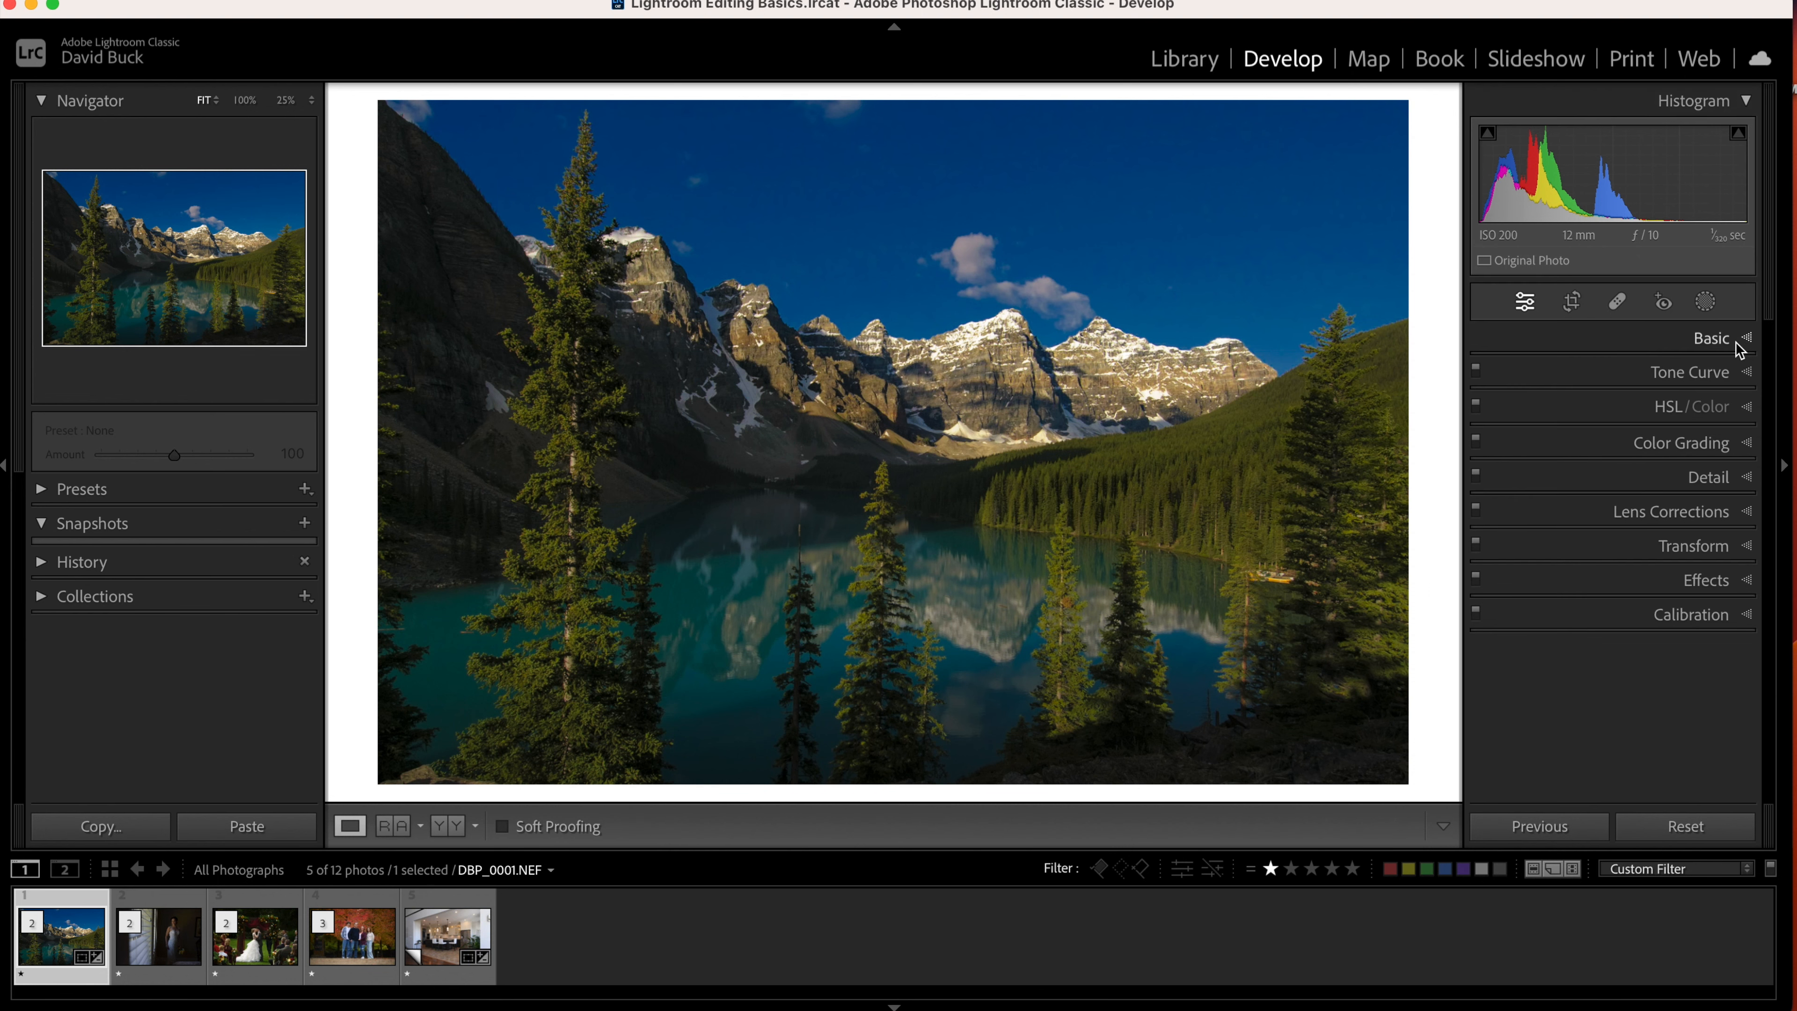
pyautogui.click(1680, 829)
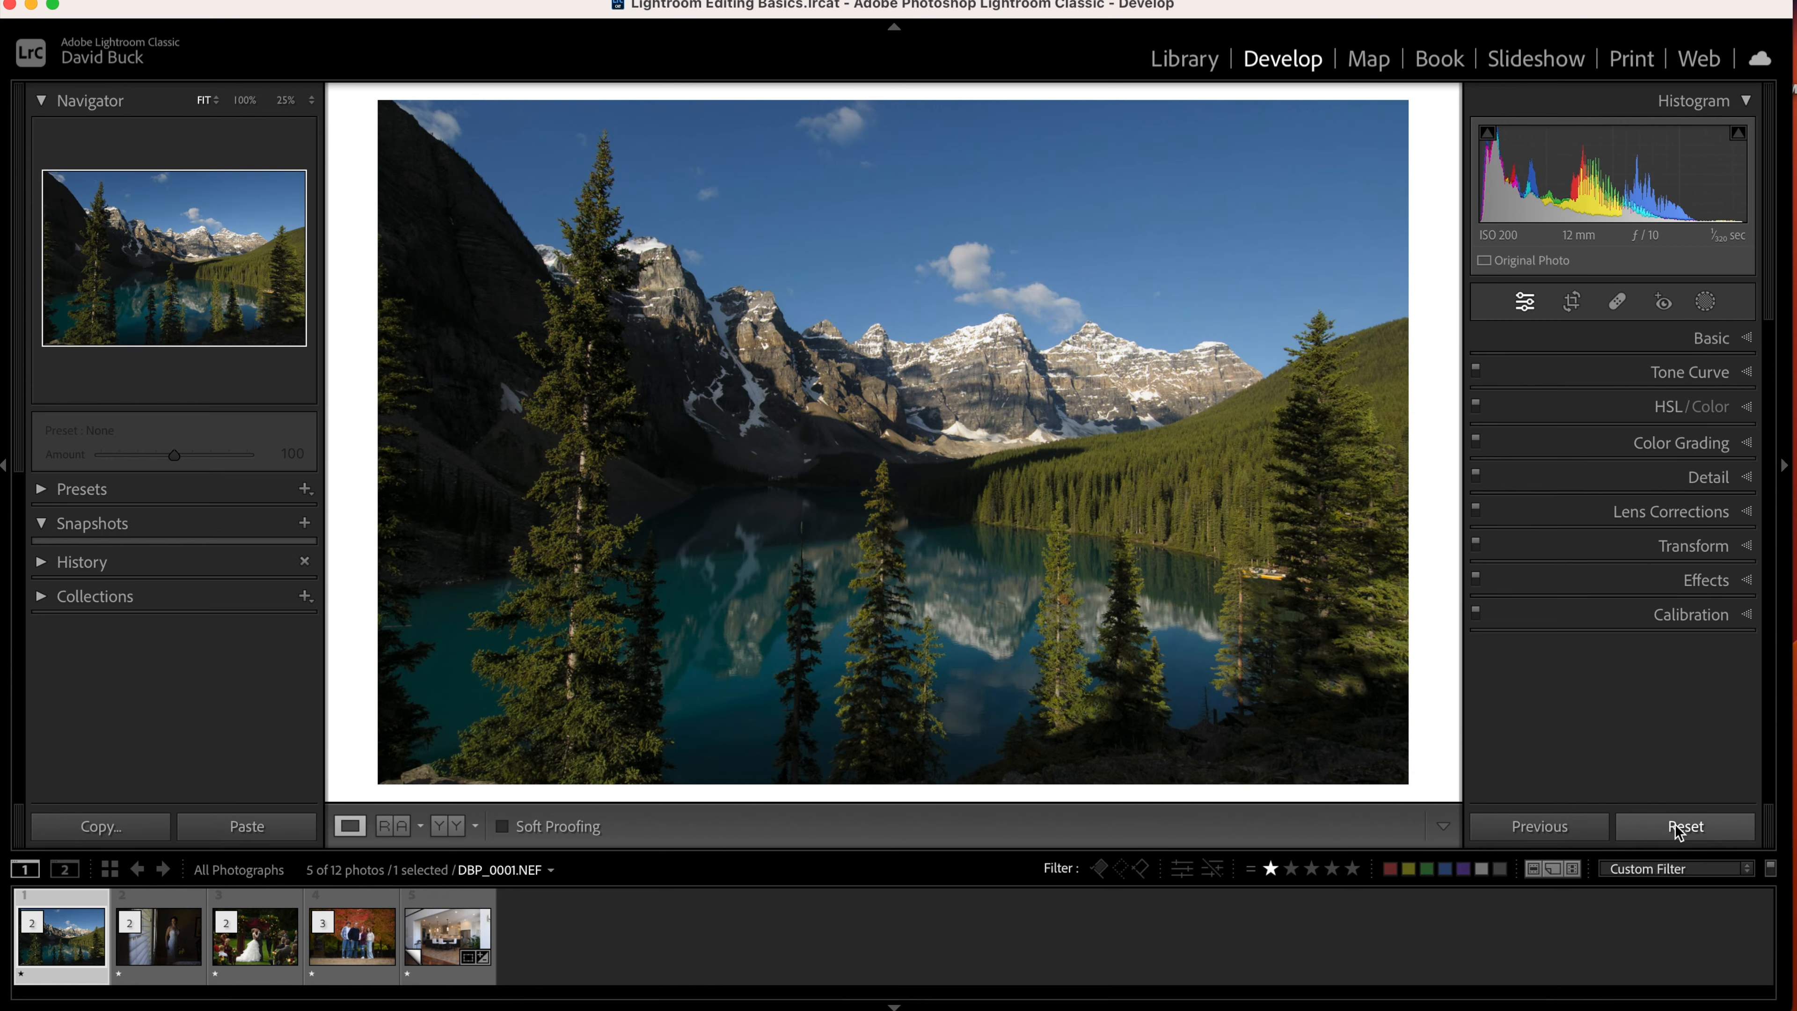
pyautogui.press('super+z')
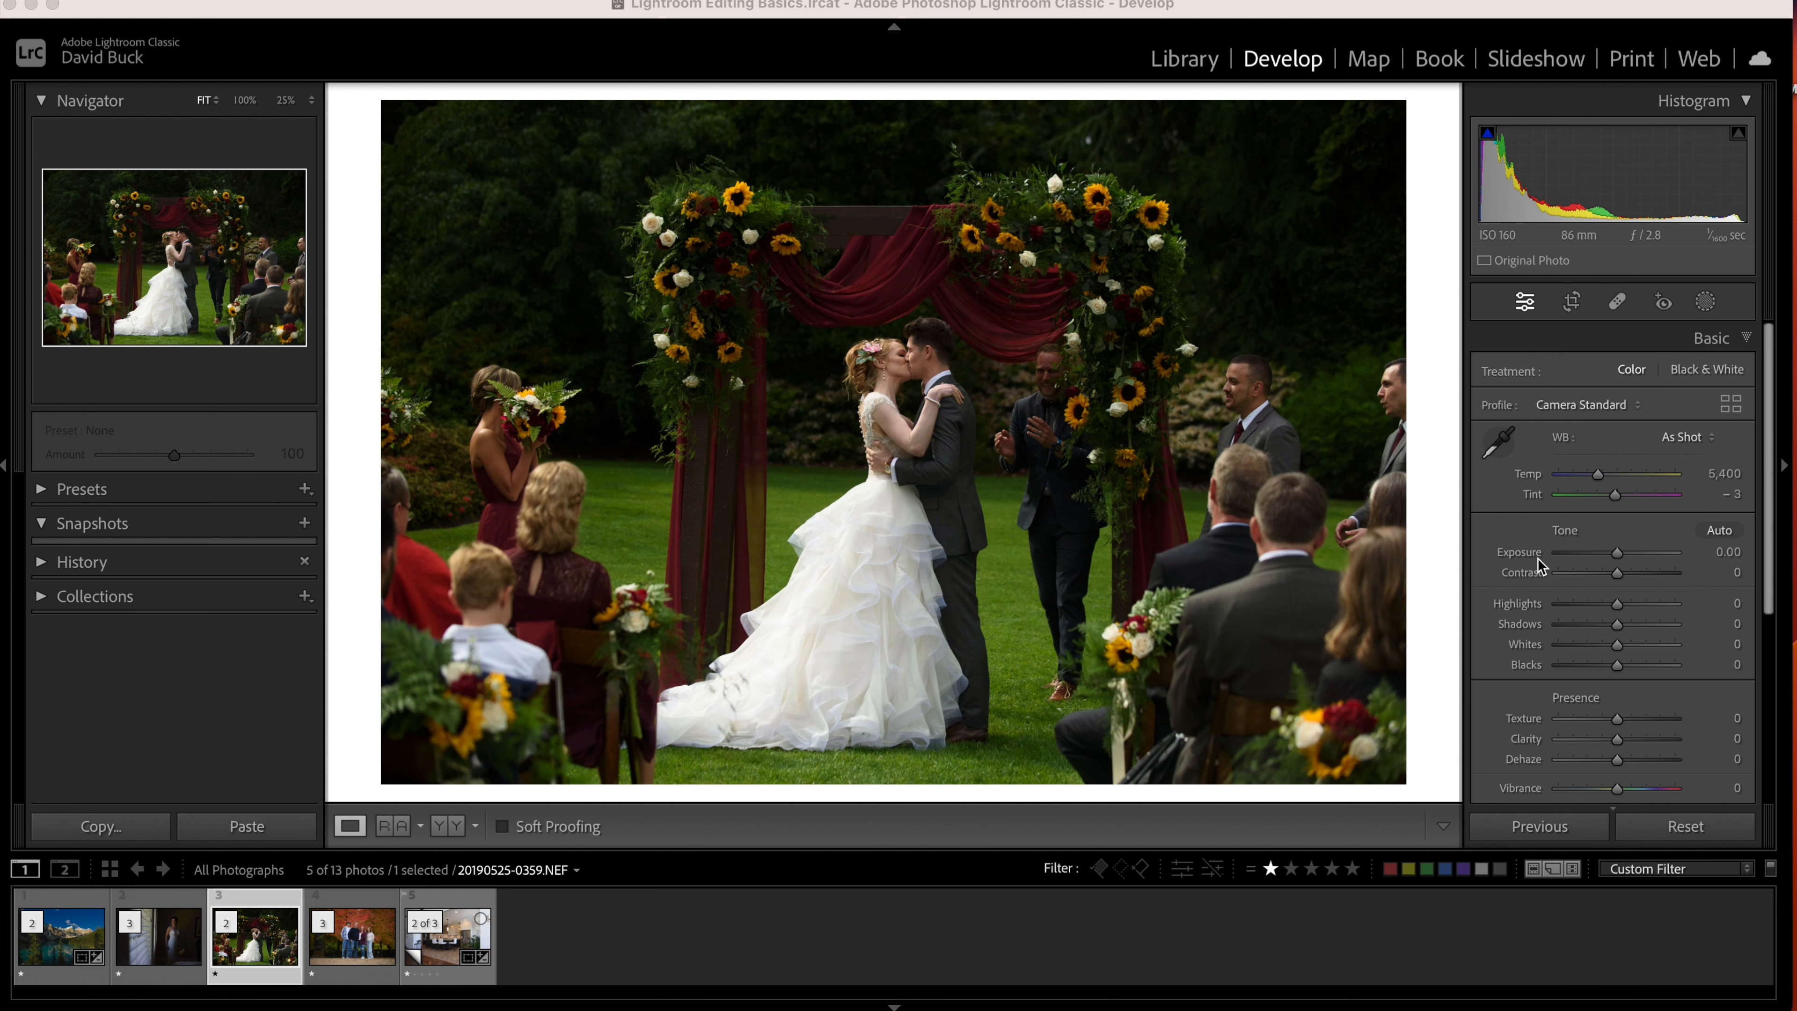
# Sample the bride's white dress as the wedding photo's neutral for white balance, and set Temp to 5,774.
pyautogui.click(1498, 441)
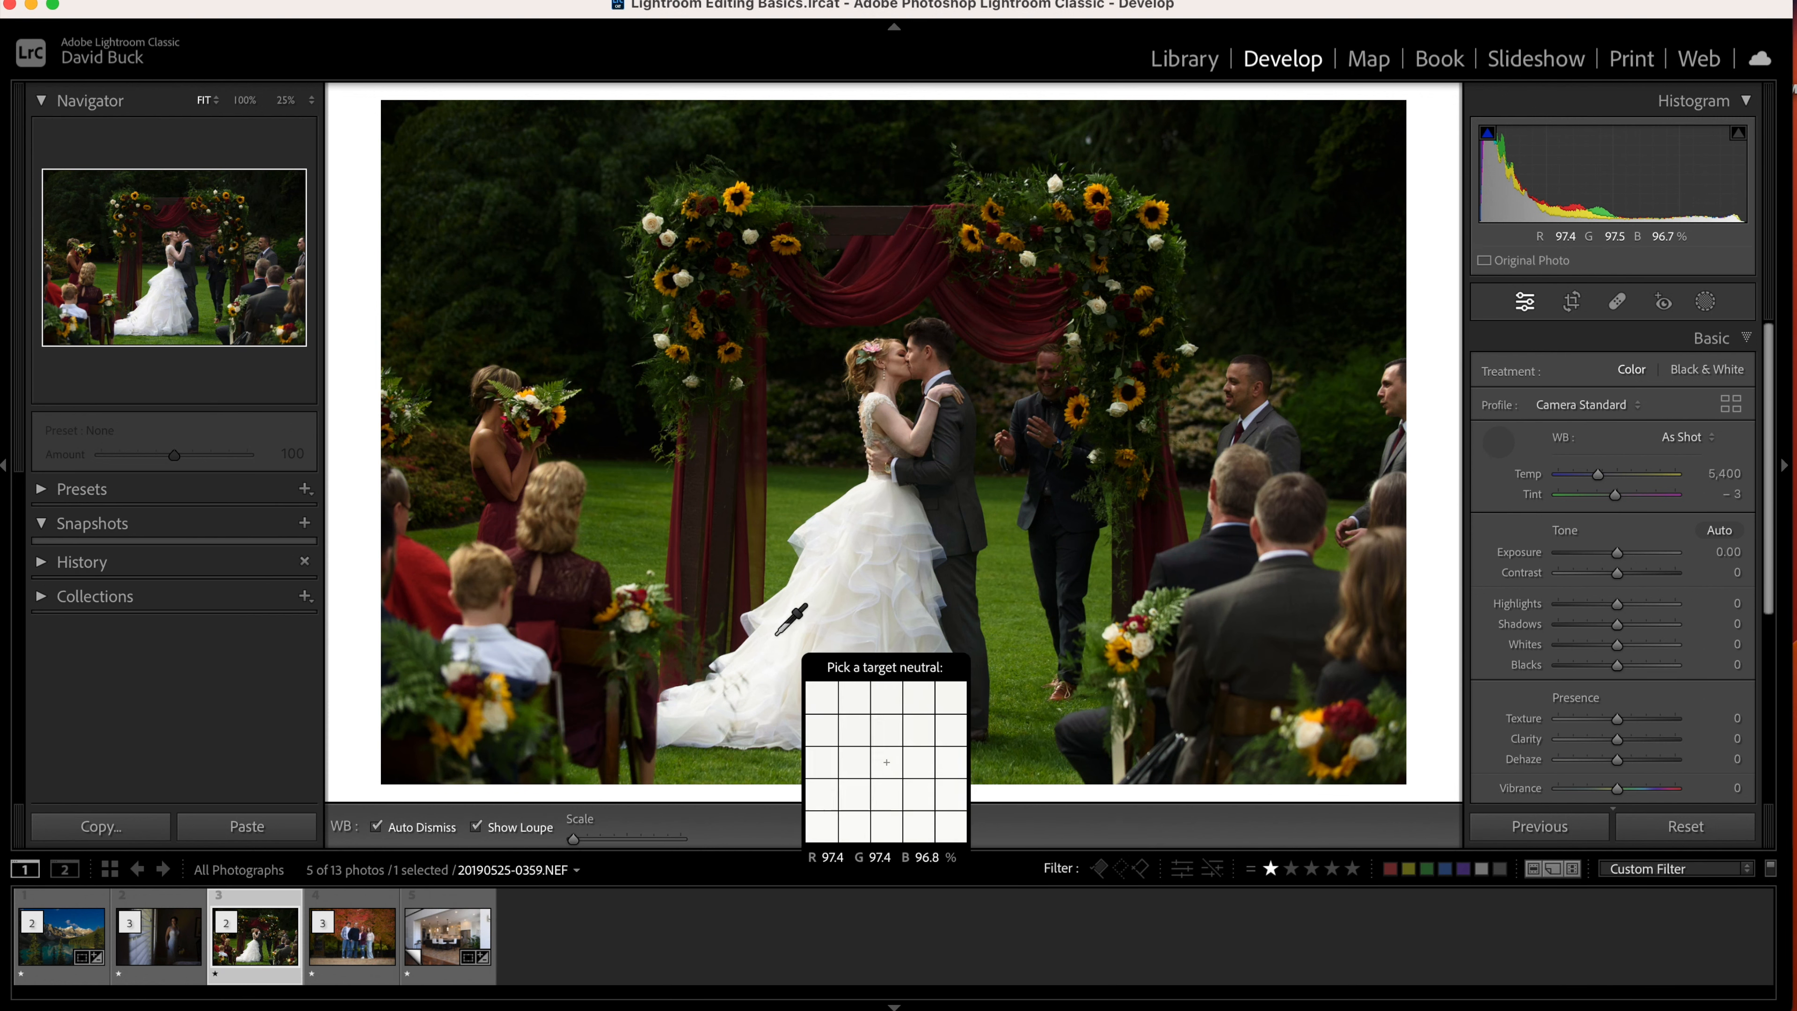
pyautogui.click(764, 643)
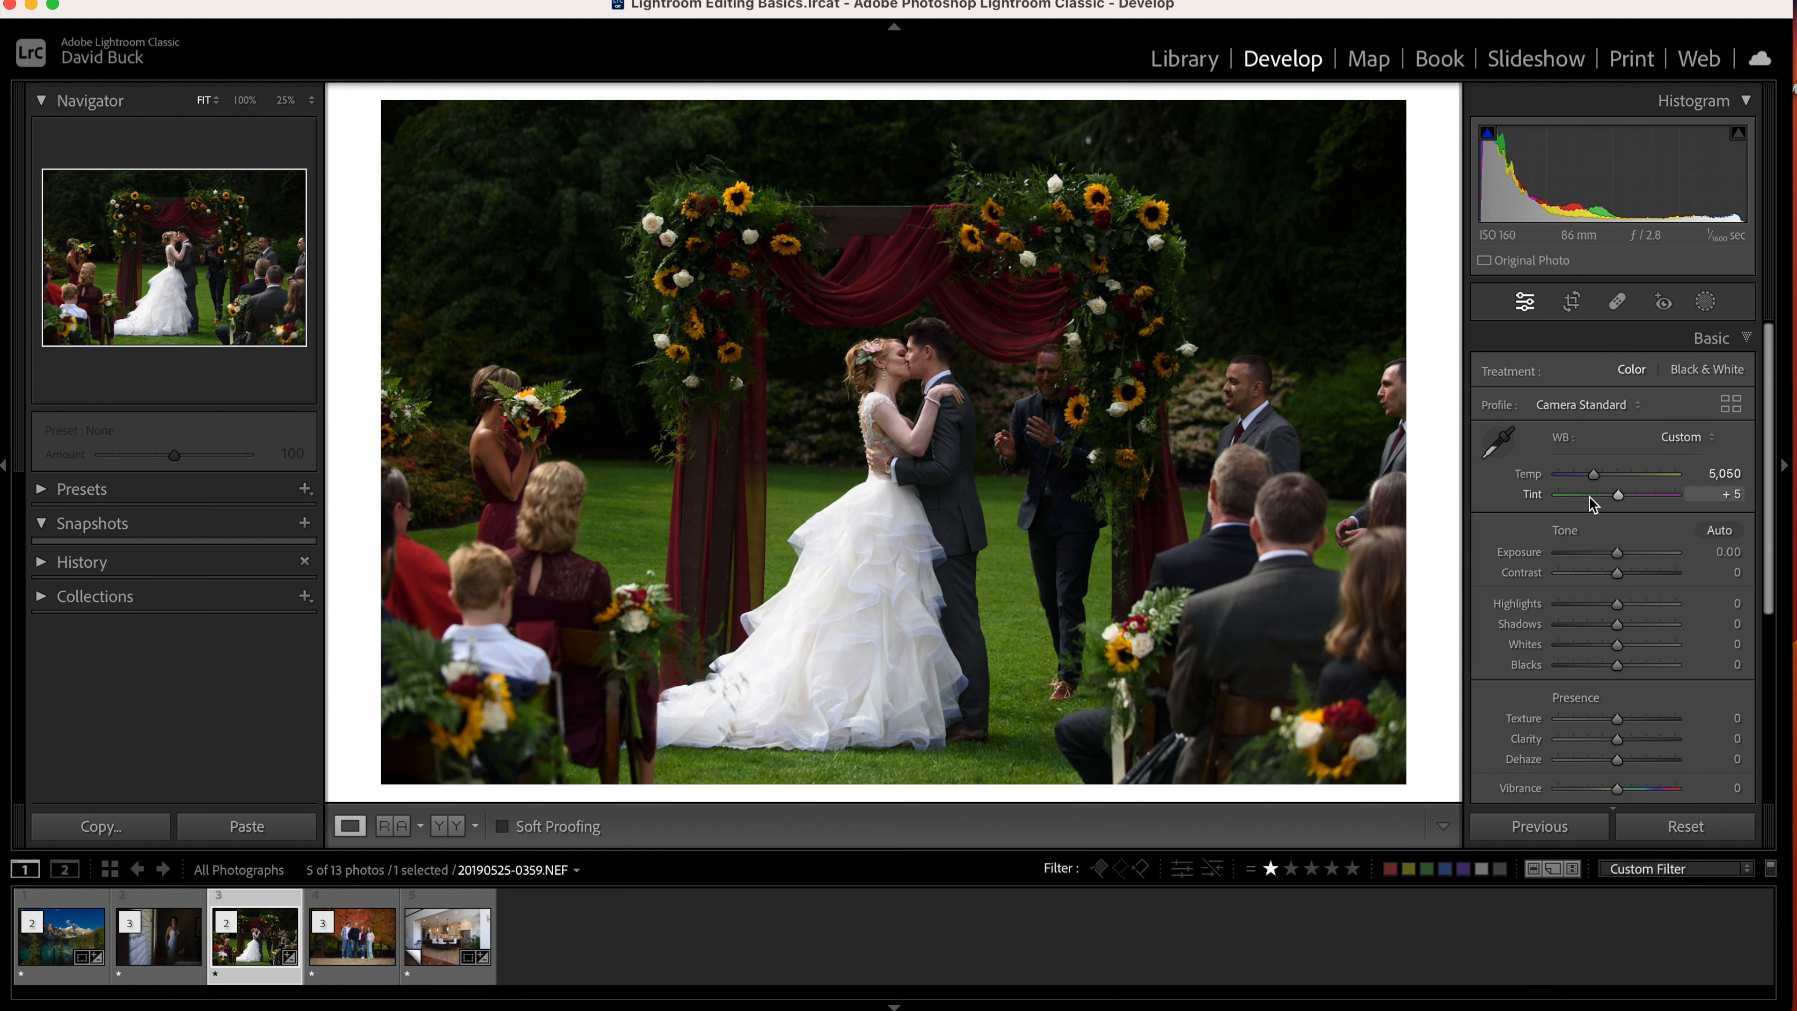
pyautogui.moveTo(1593, 475); pyautogui.dragTo(1602, 475)
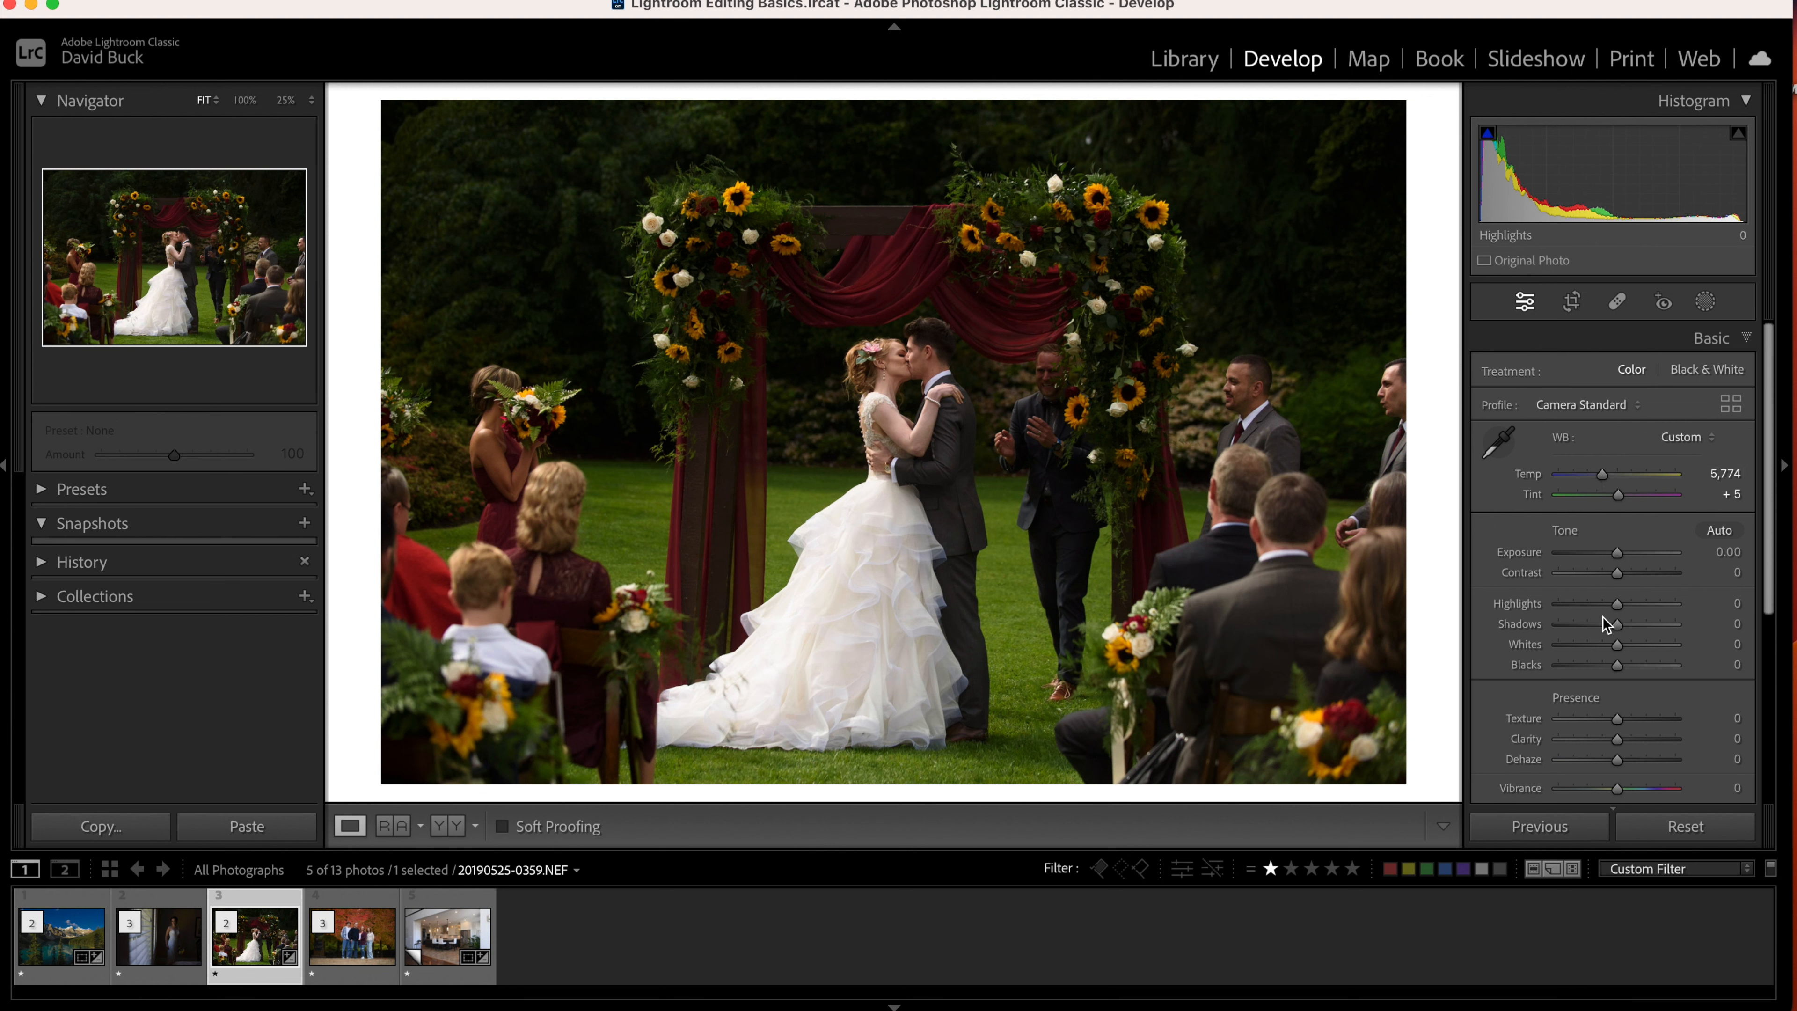
# Set the wedding photo's Highlights to −31, Shadows to +30, Whites to −8, Blacks to +11 and Vibrance to +53.
pyautogui.moveTo(1638, 620); pyautogui.dragTo(1623, 666)
pyautogui.scroll(-1, 1624, 638)
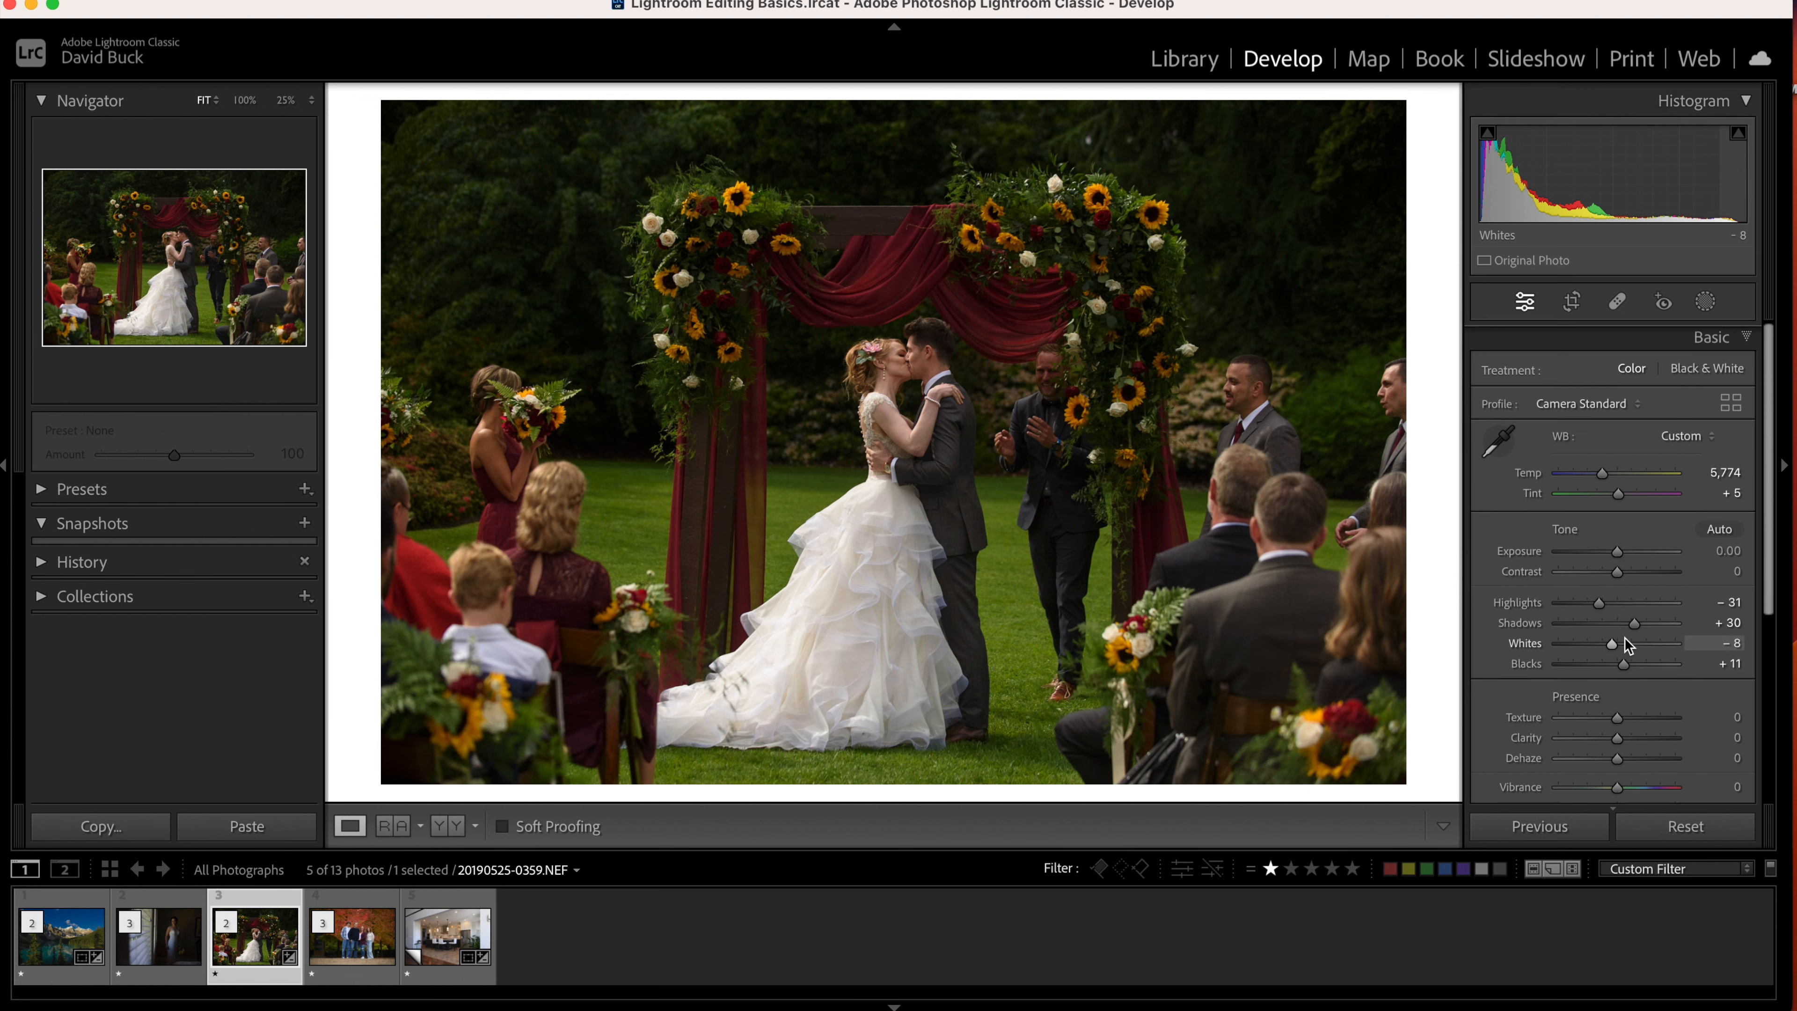
pyautogui.scroll(-5, 1627, 635)
pyautogui.click(1634, 681)
pyautogui.moveTo(1640, 681); pyautogui.dragTo(1664, 681)
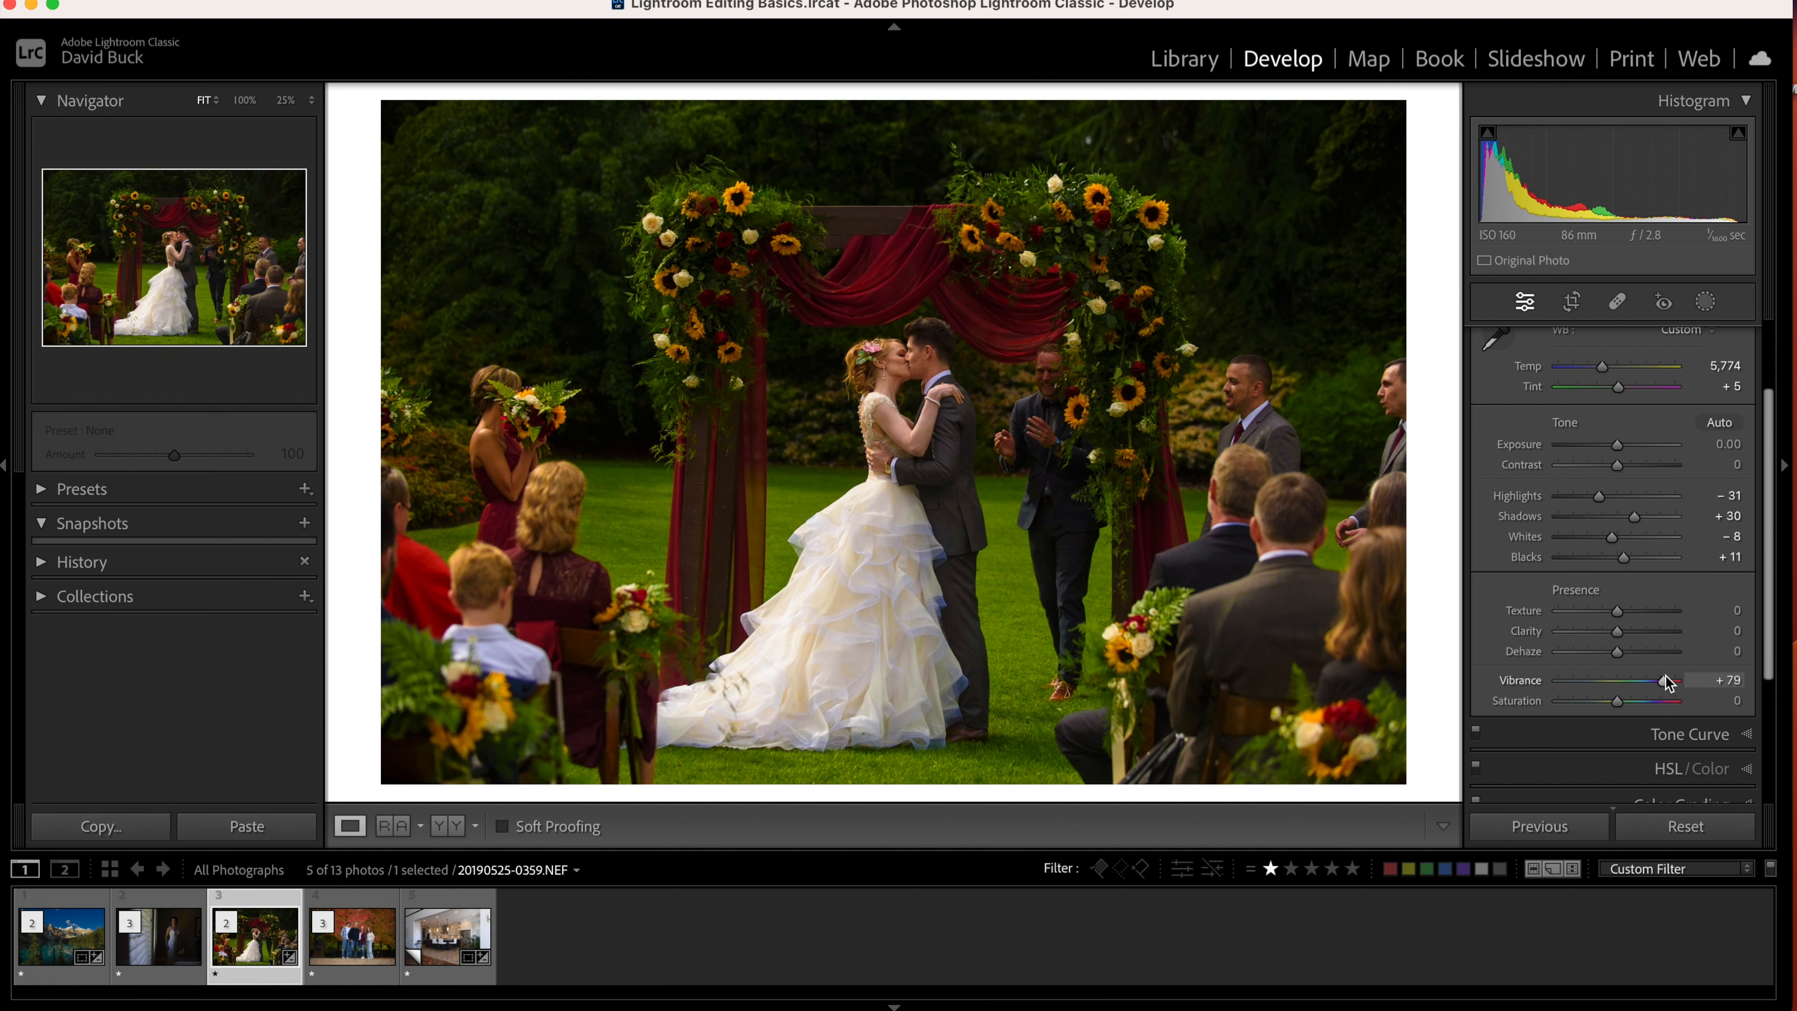
pyautogui.click(1645, 681)
# In the HSL adjustments, set Orange Saturation to −17 and Orange Luminance to +14.
pyautogui.scroll(-3, 1648, 673)
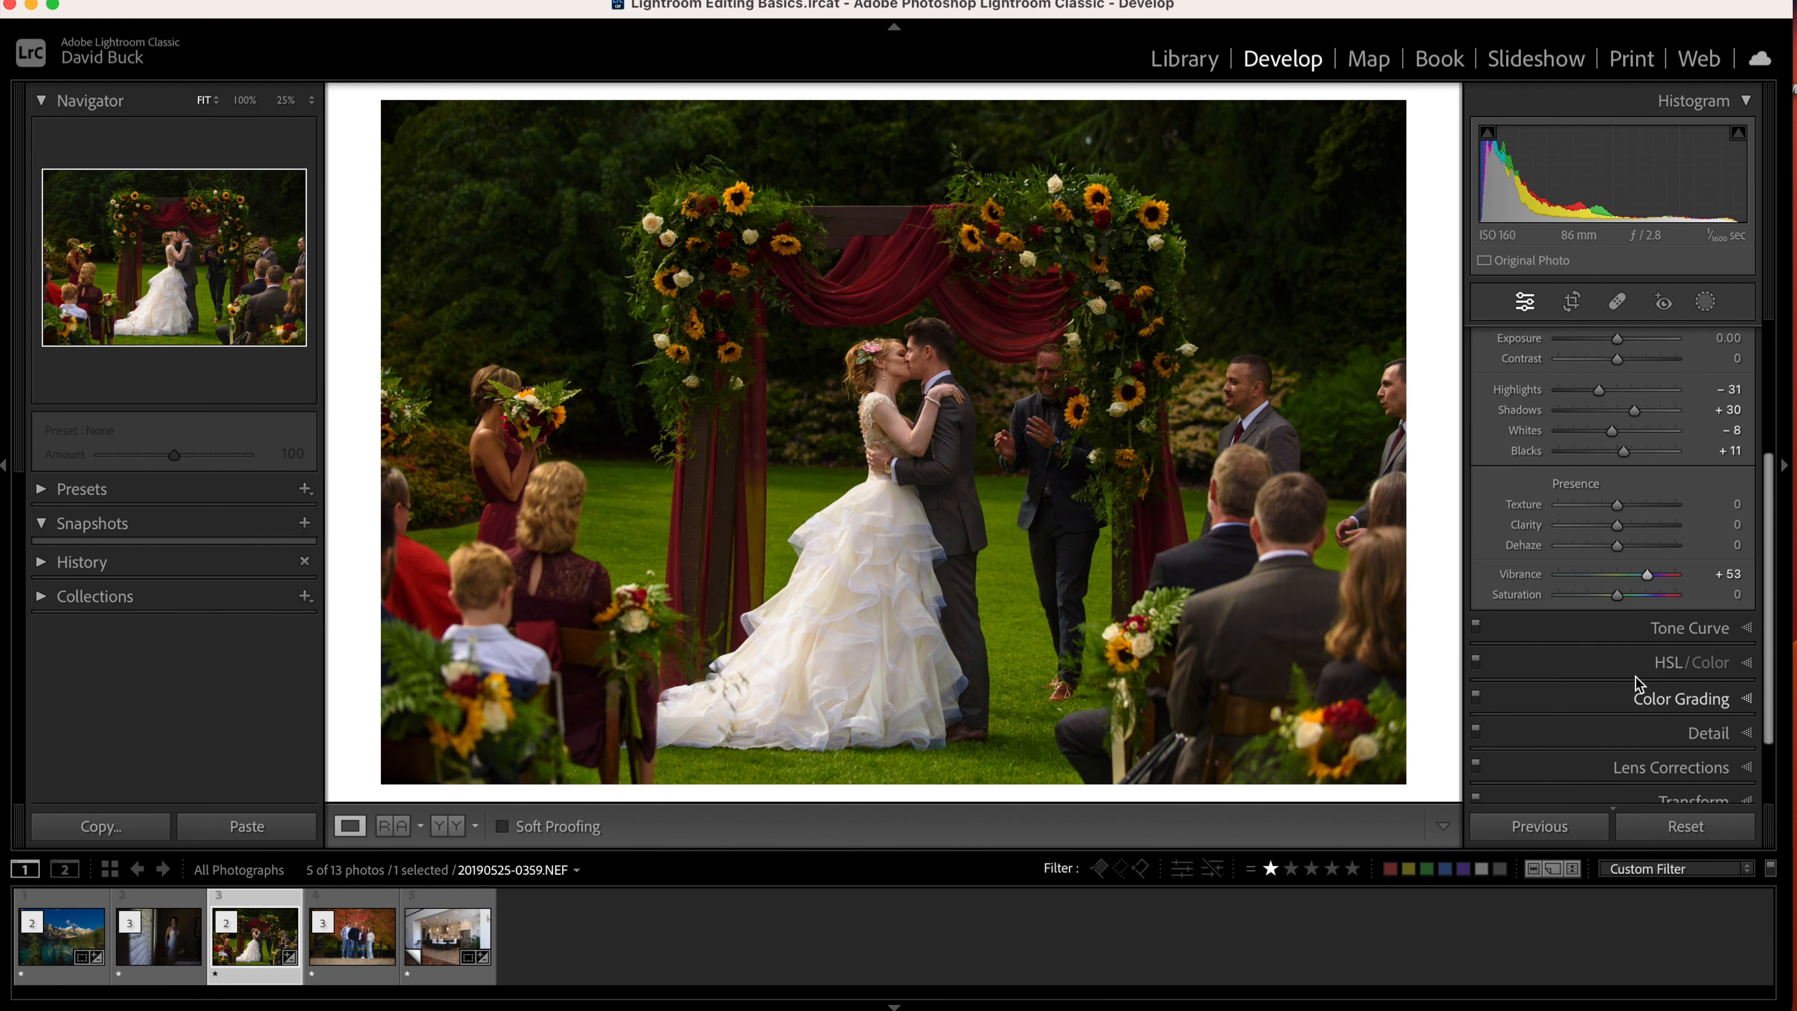
pyautogui.click(1651, 631)
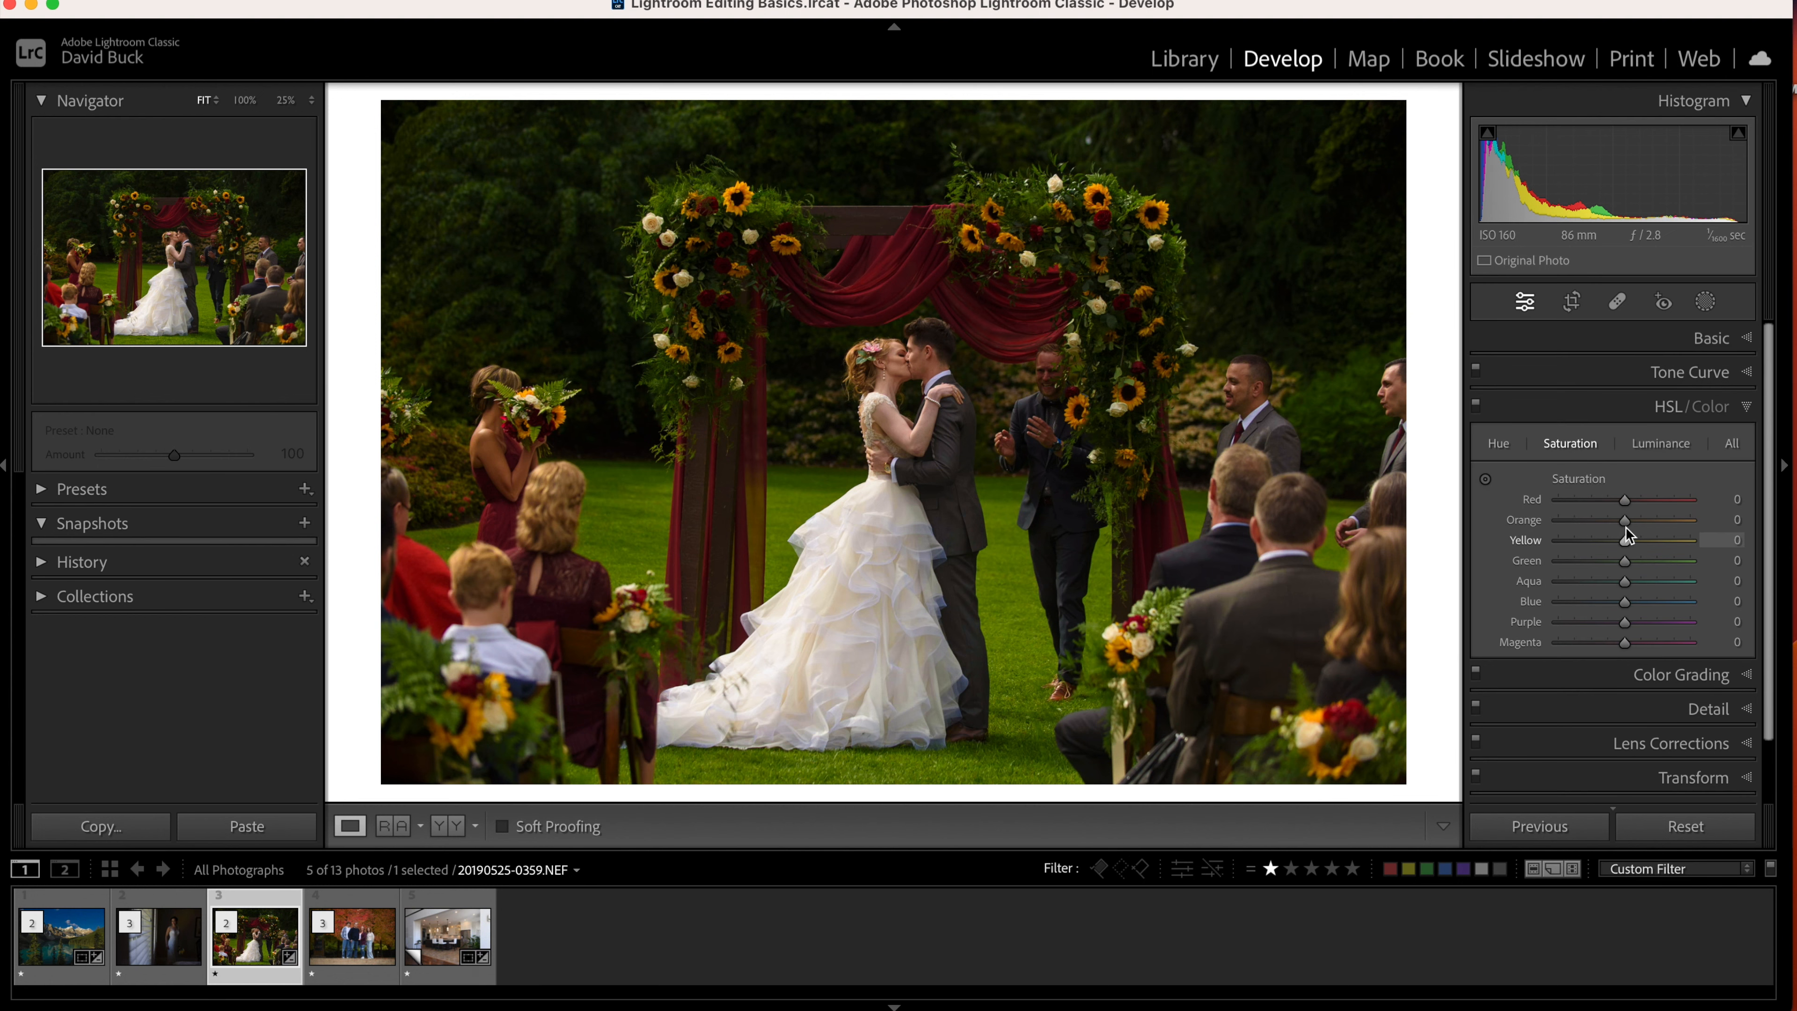
pyautogui.moveTo(1621, 523); pyautogui.dragTo(1609, 524)
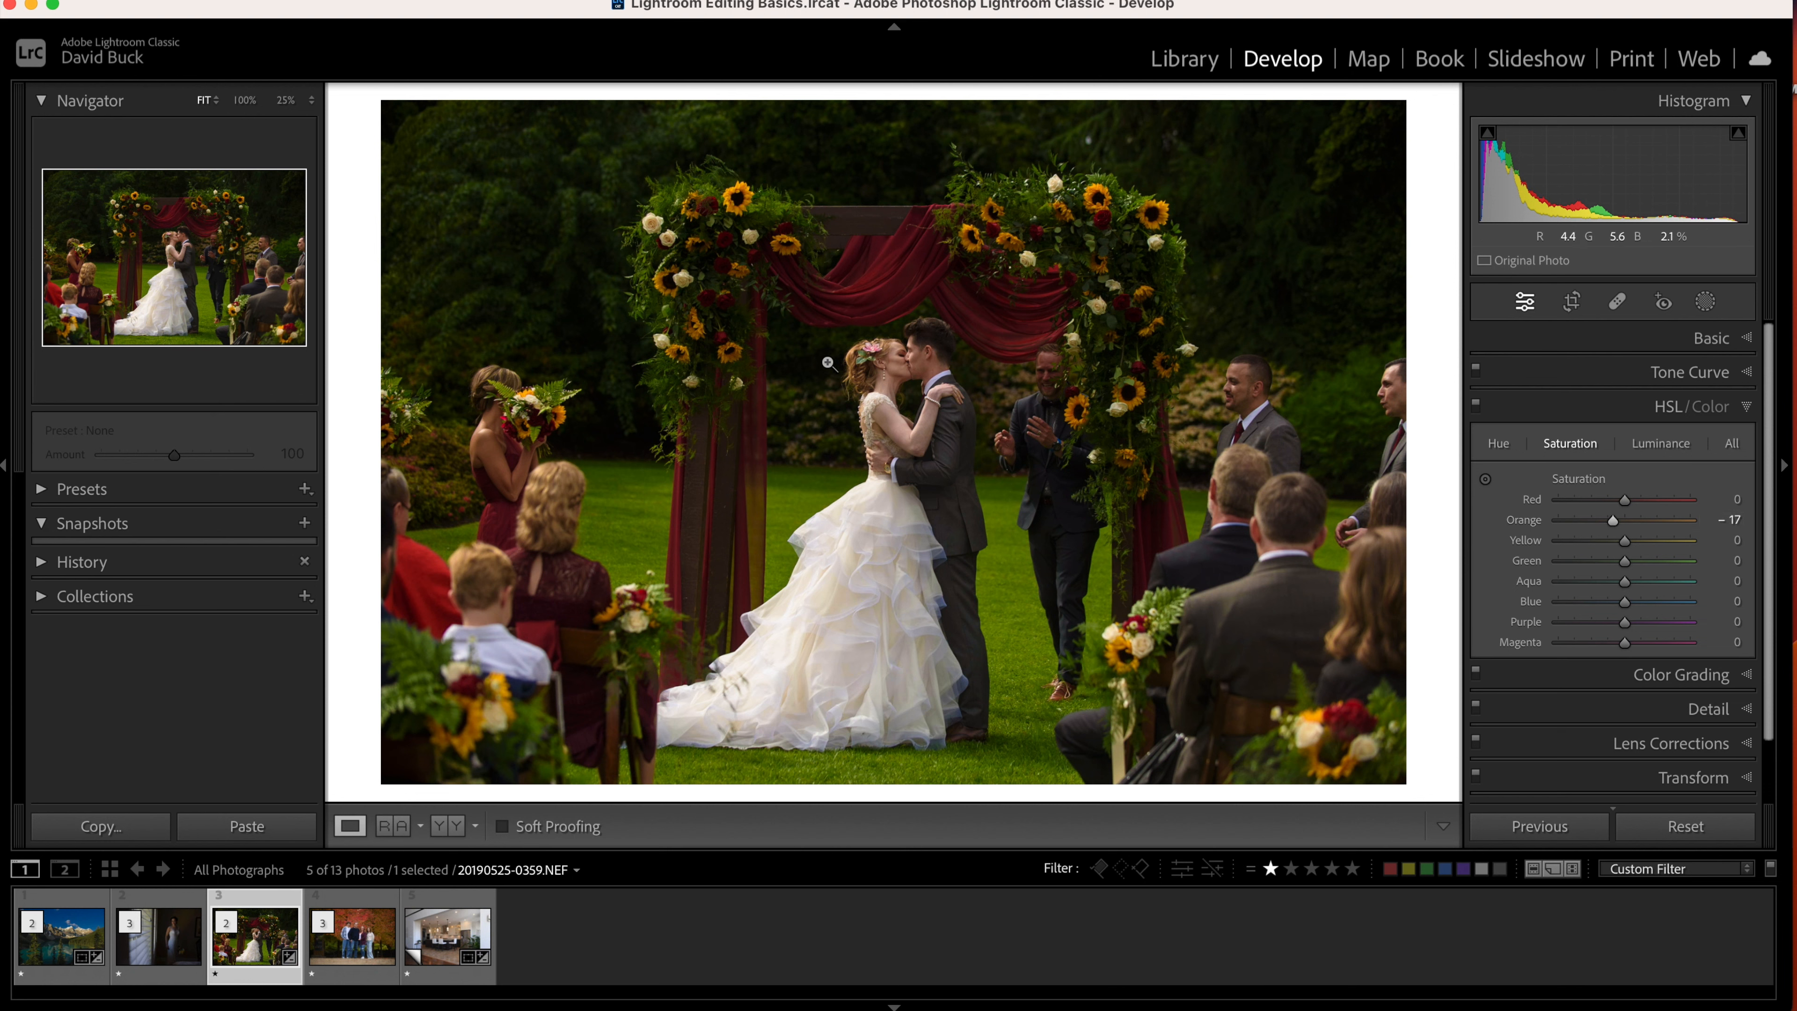
pyautogui.click(1676, 443)
pyautogui.moveTo(1627, 522); pyautogui.dragTo(1640, 525)
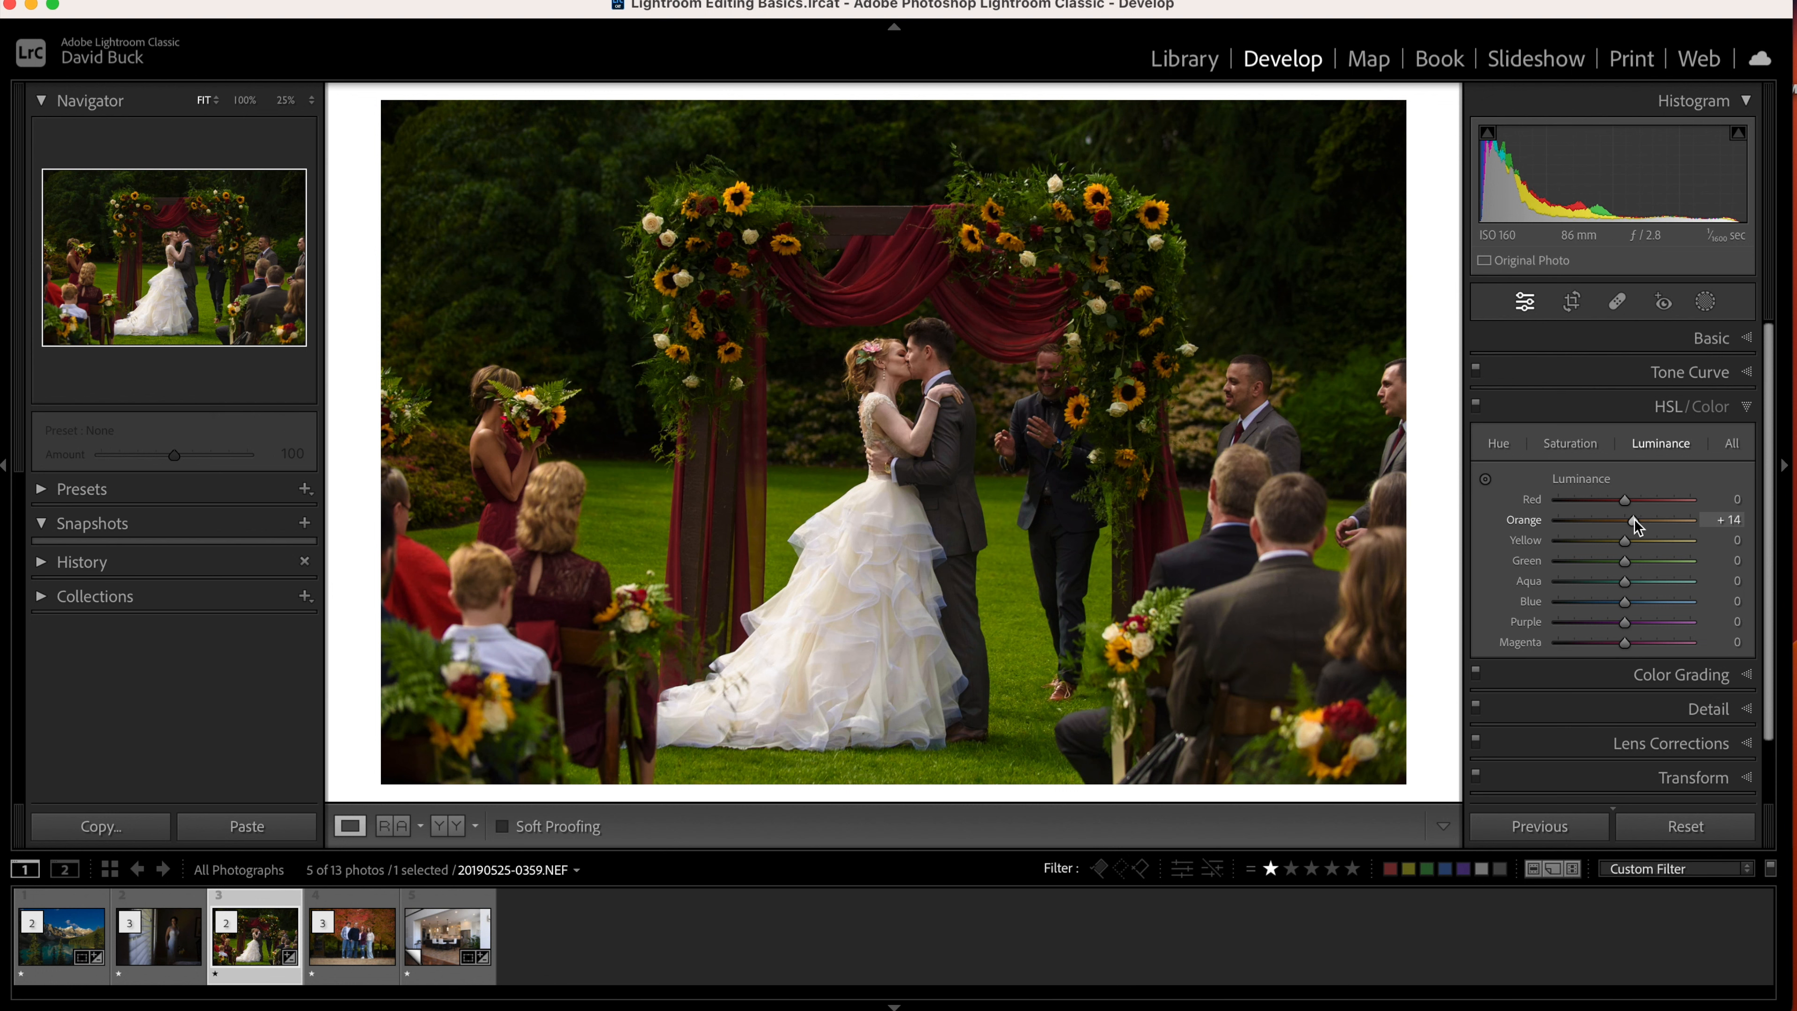
# Switch the HSL adjustments off and on to compare the photo with and without them.
pyautogui.click(1476, 404)
pyautogui.click(1476, 405)
pyautogui.click(1476, 403)
pyautogui.click(1477, 404)
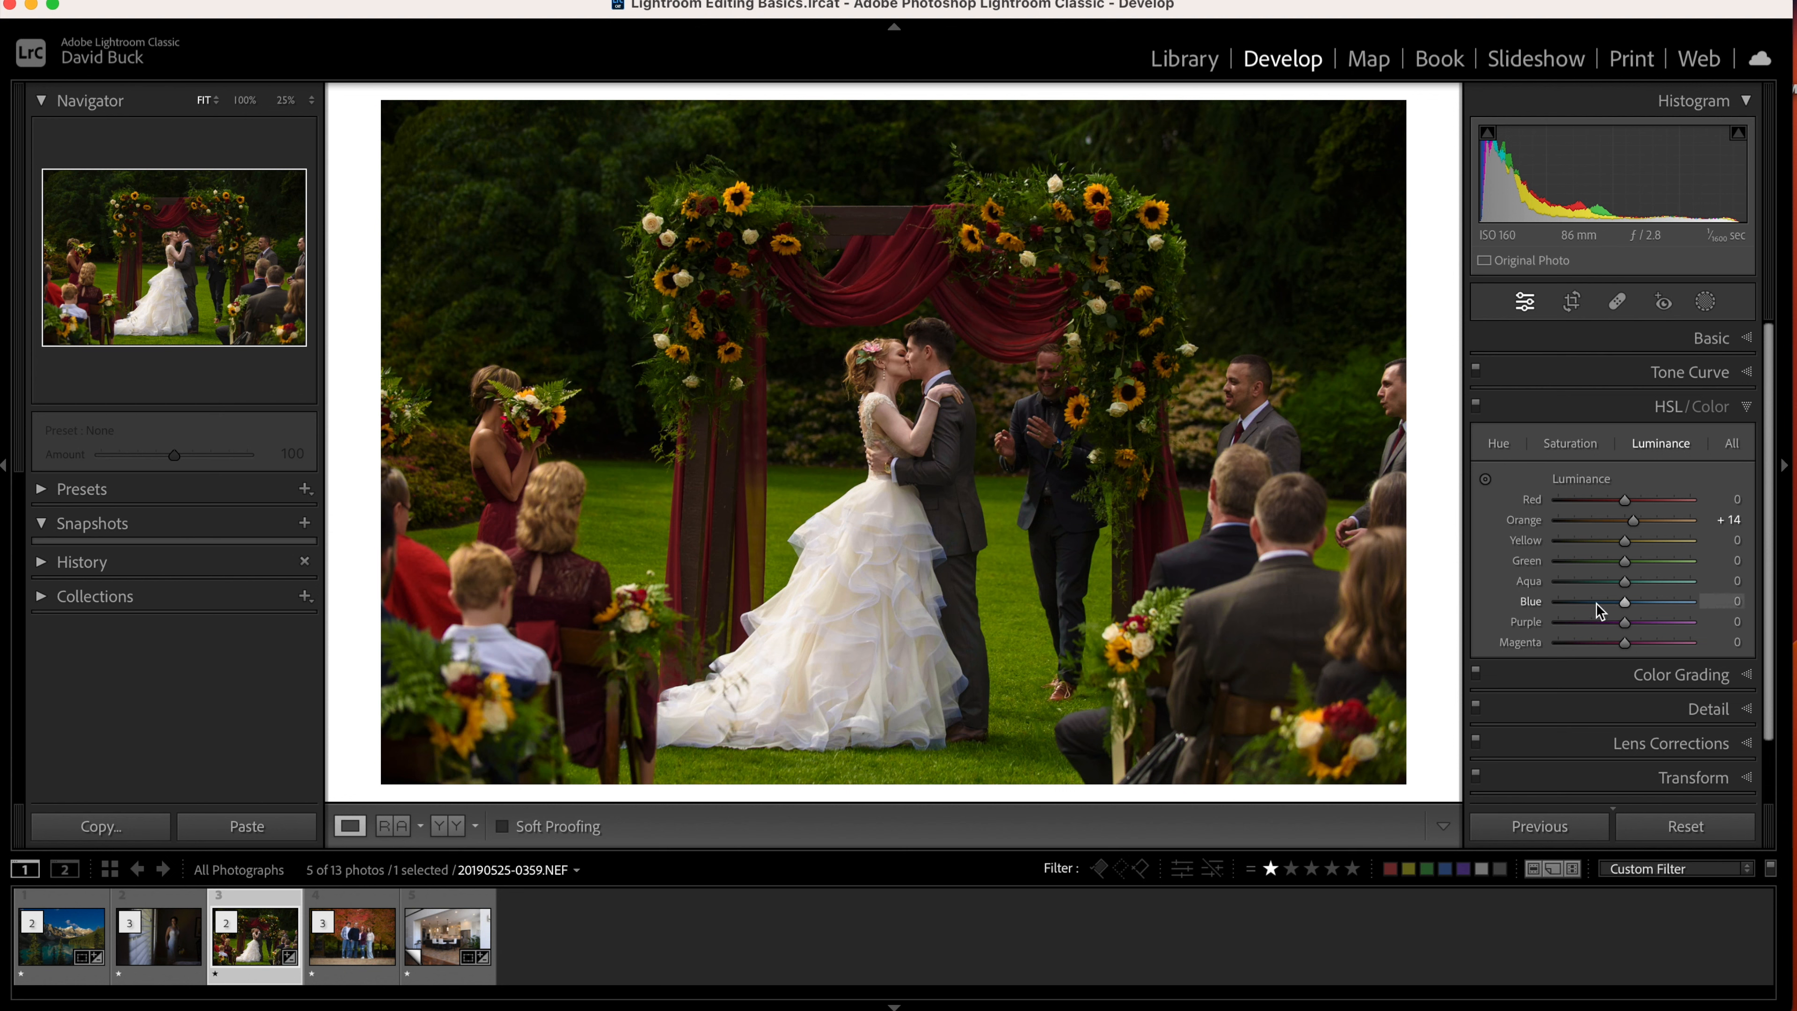
# Set the HSL Saturation of Blue to −86 and return to the Basic adjustments.
pyautogui.click(1569, 443)
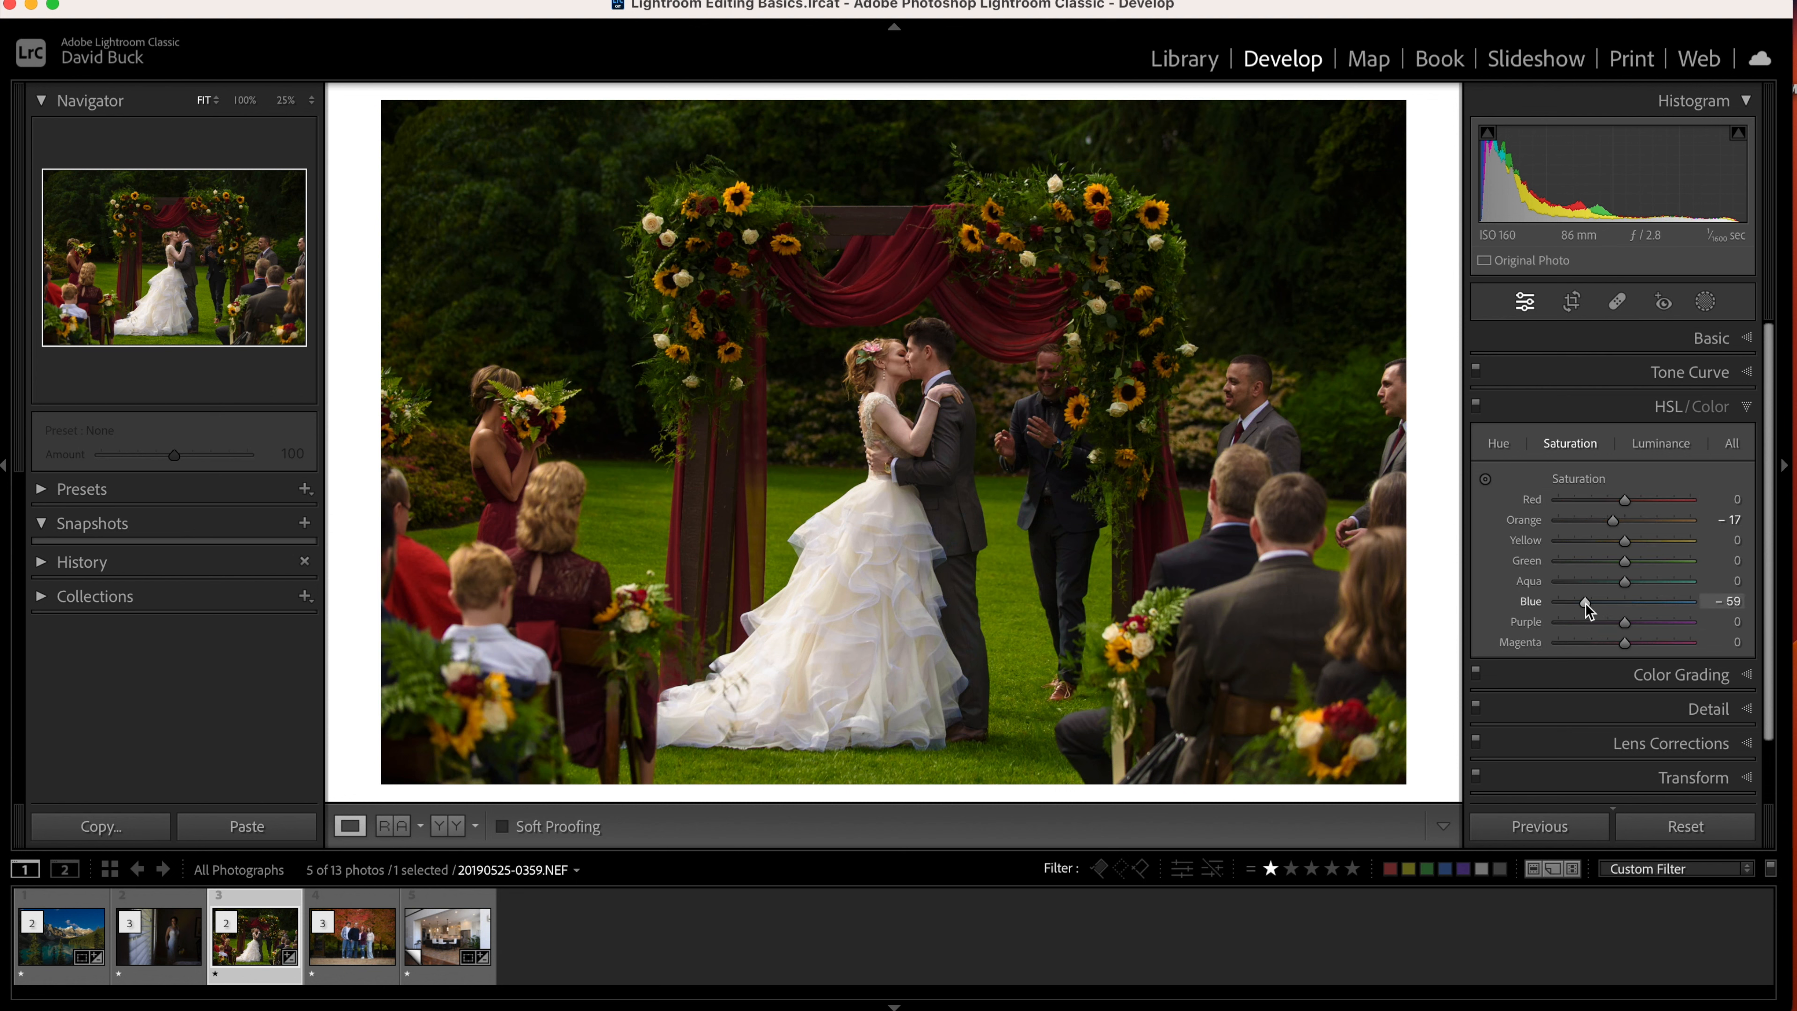
pyautogui.moveTo(1579, 602); pyautogui.dragTo(1570, 599)
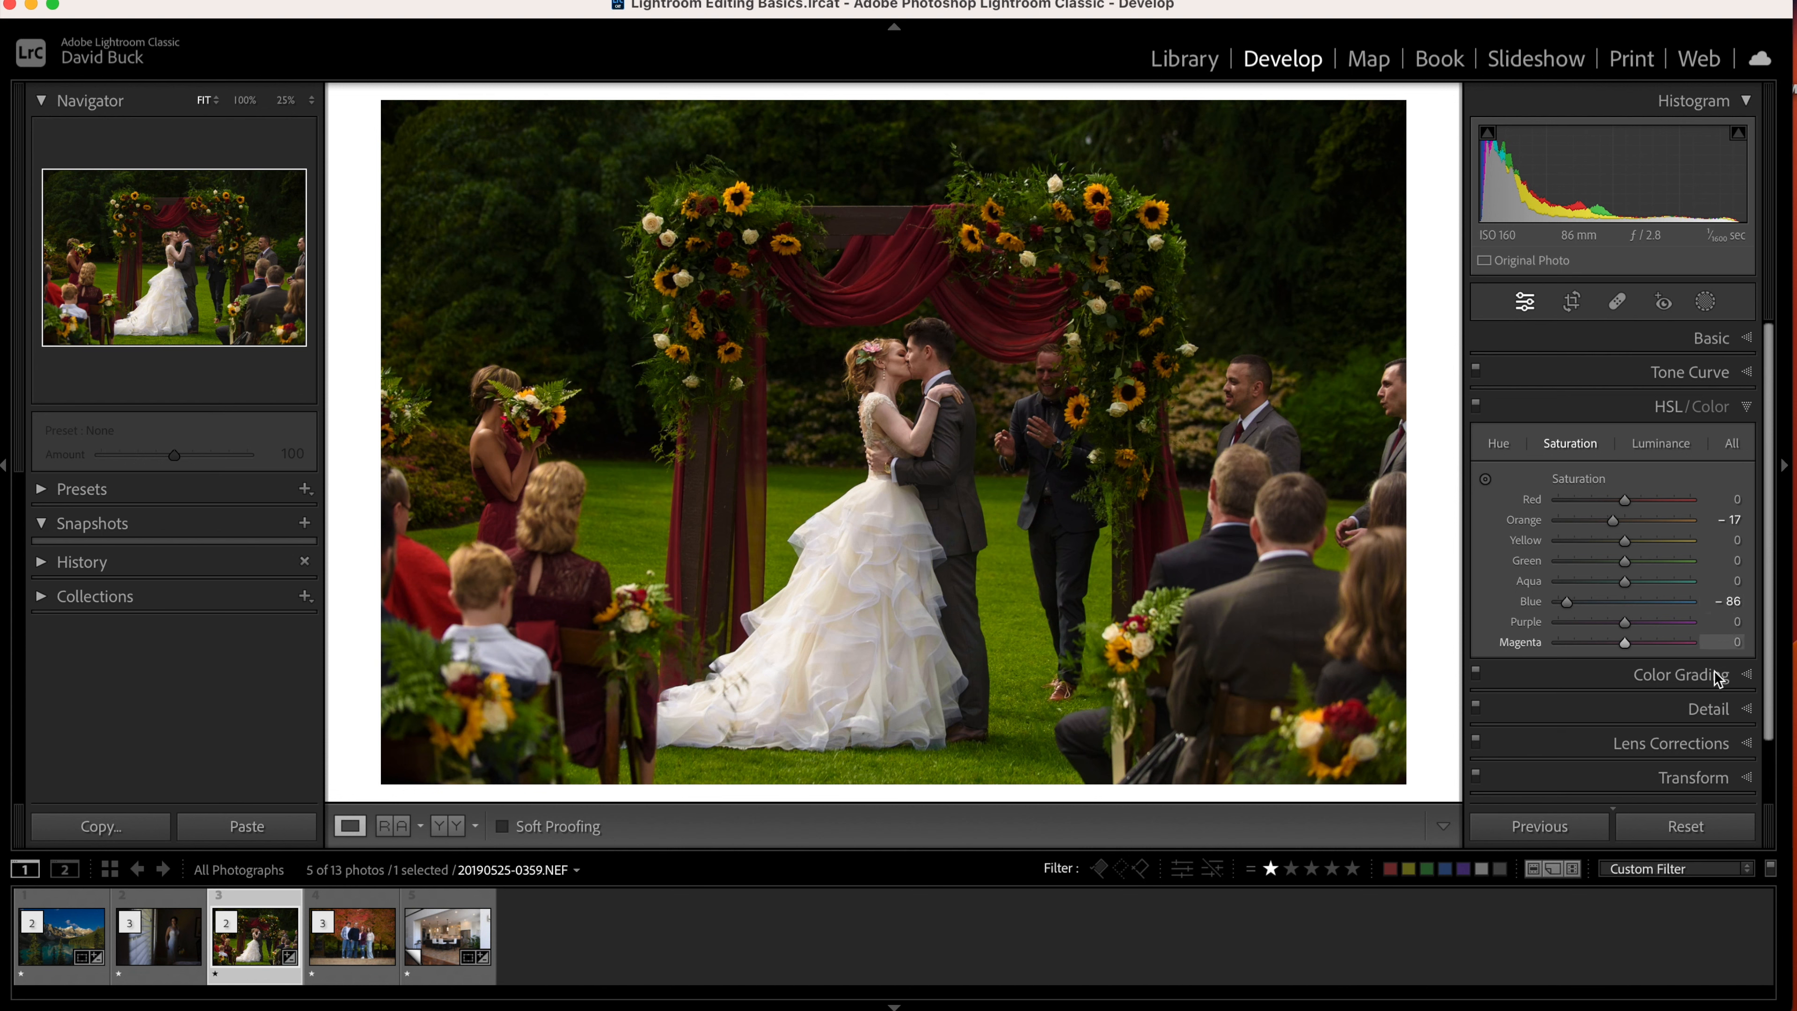
pyautogui.click(1712, 340)
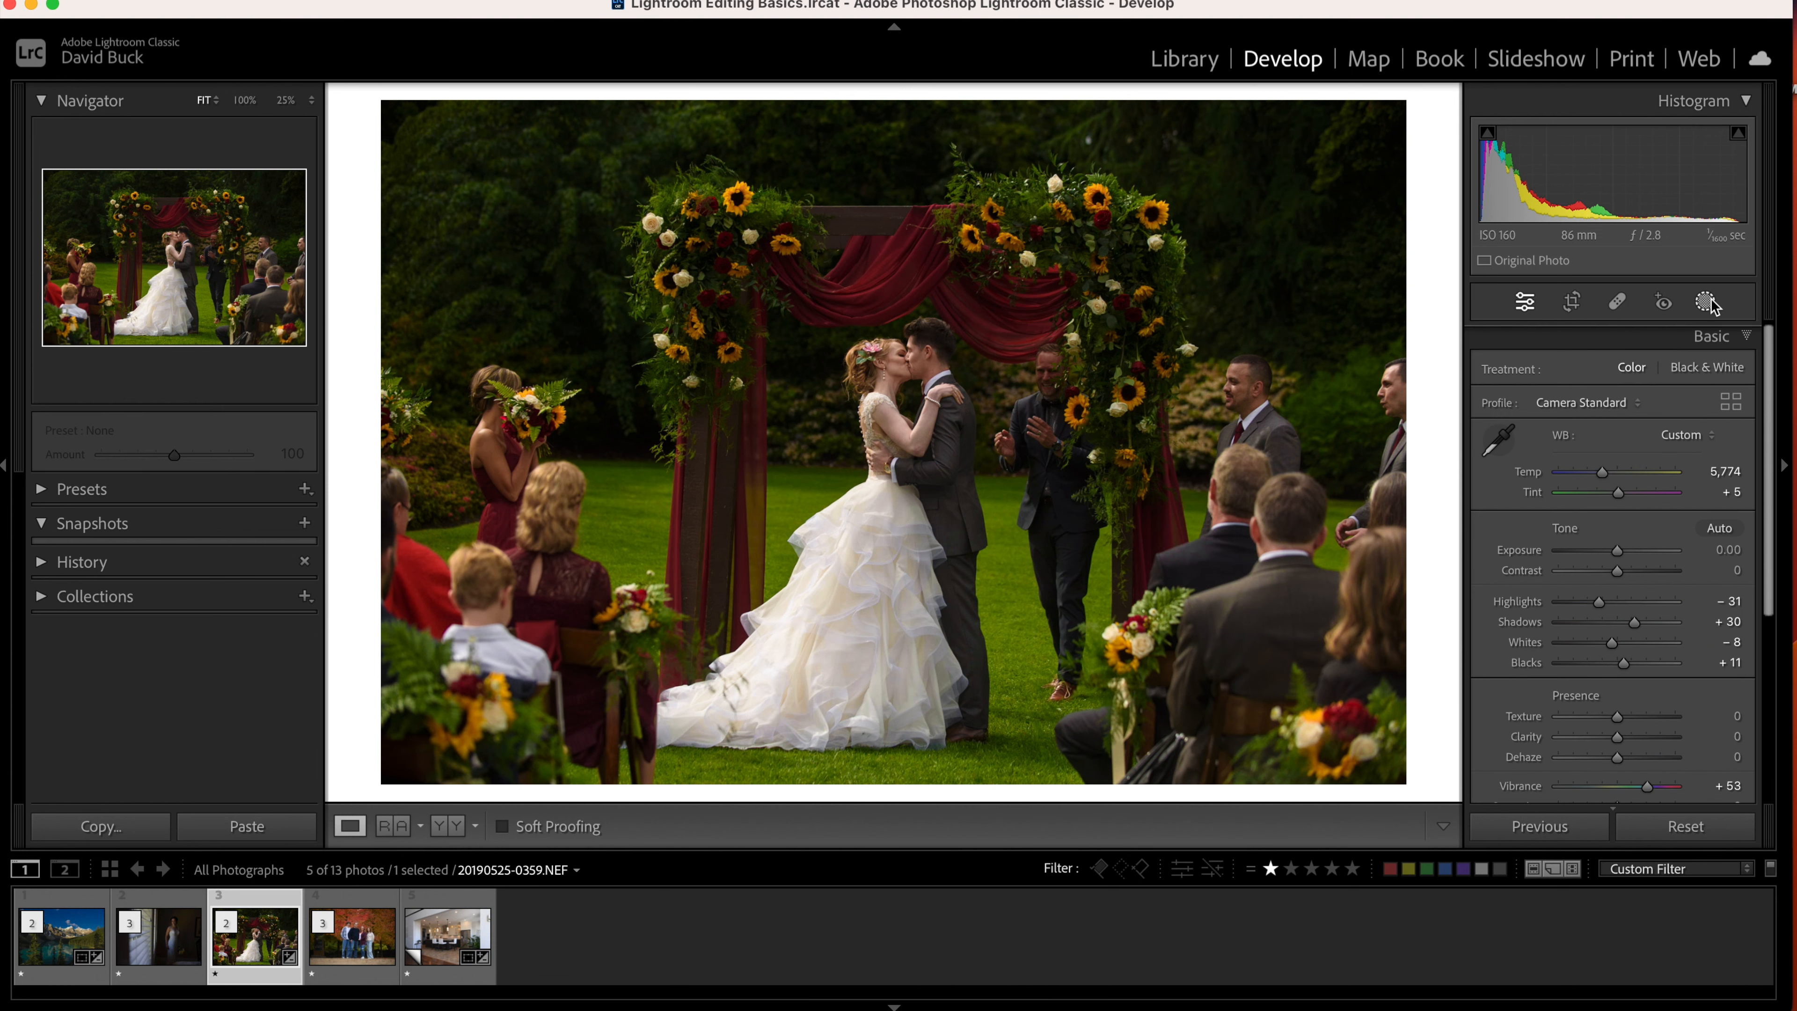
# Add a Select Subject mask and invert it to cover the surroundings of the couple.
pyautogui.click(1706, 302)
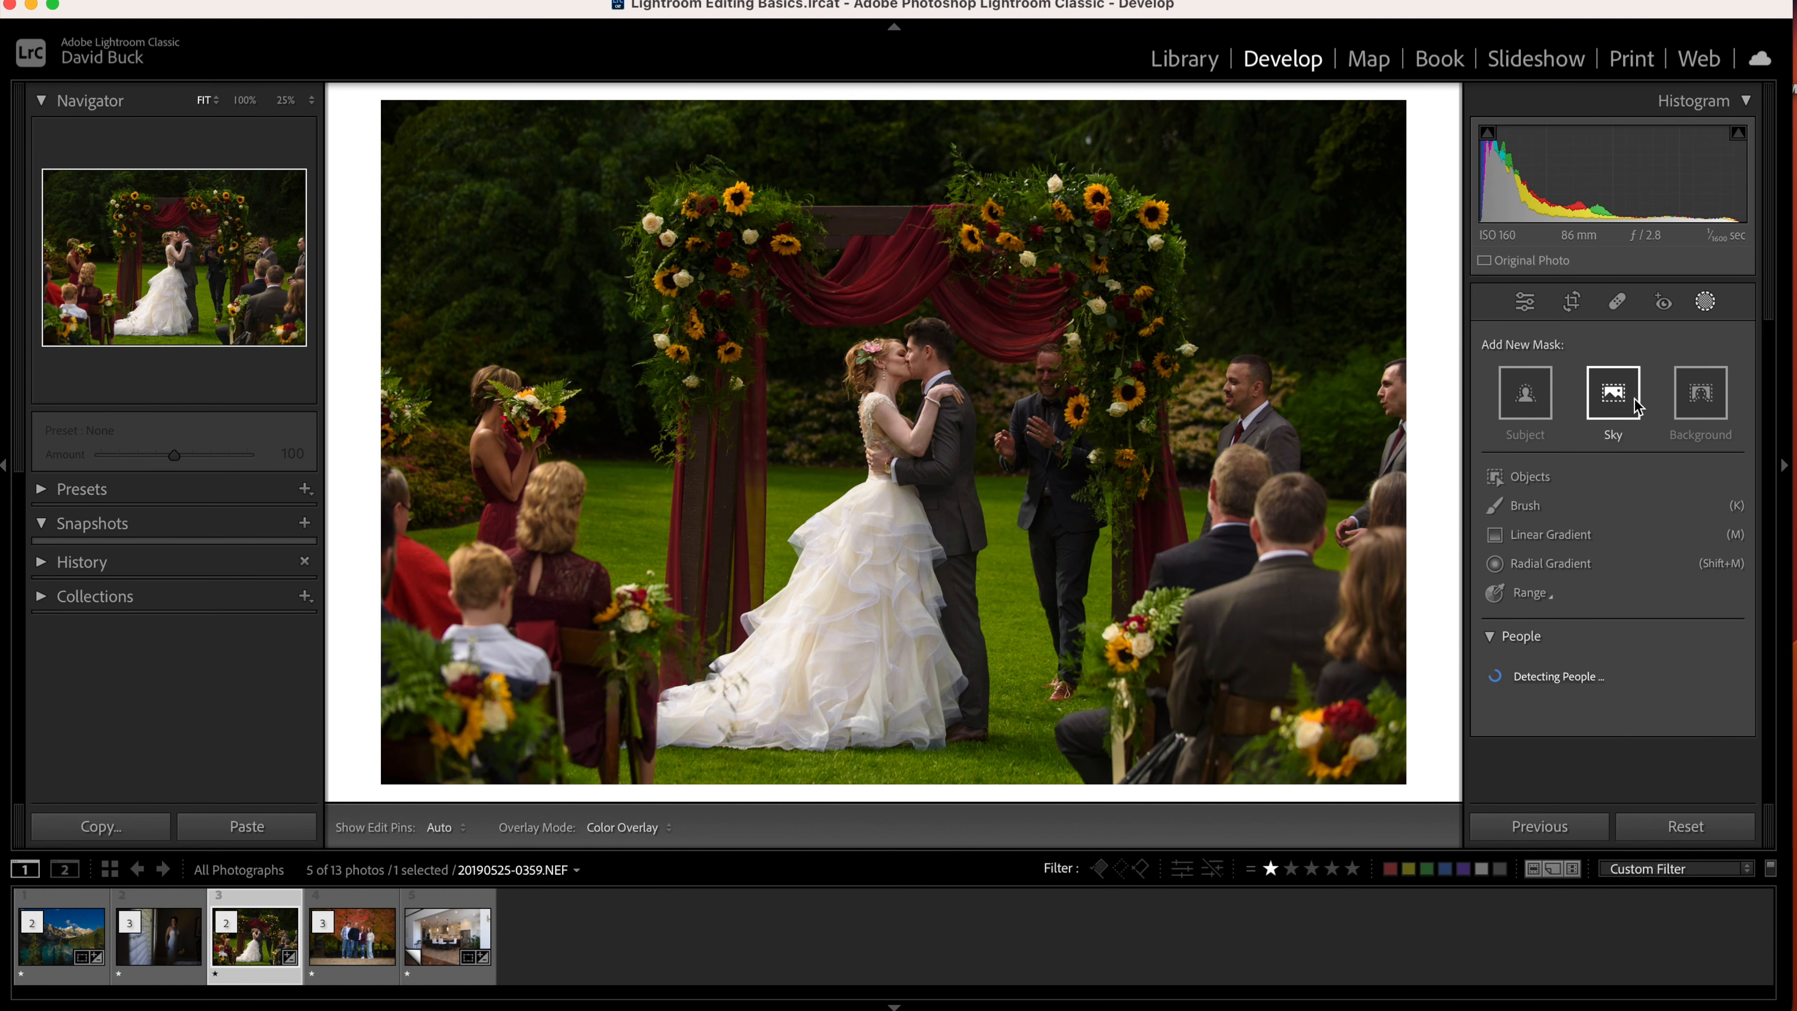
pyautogui.click(1526, 397)
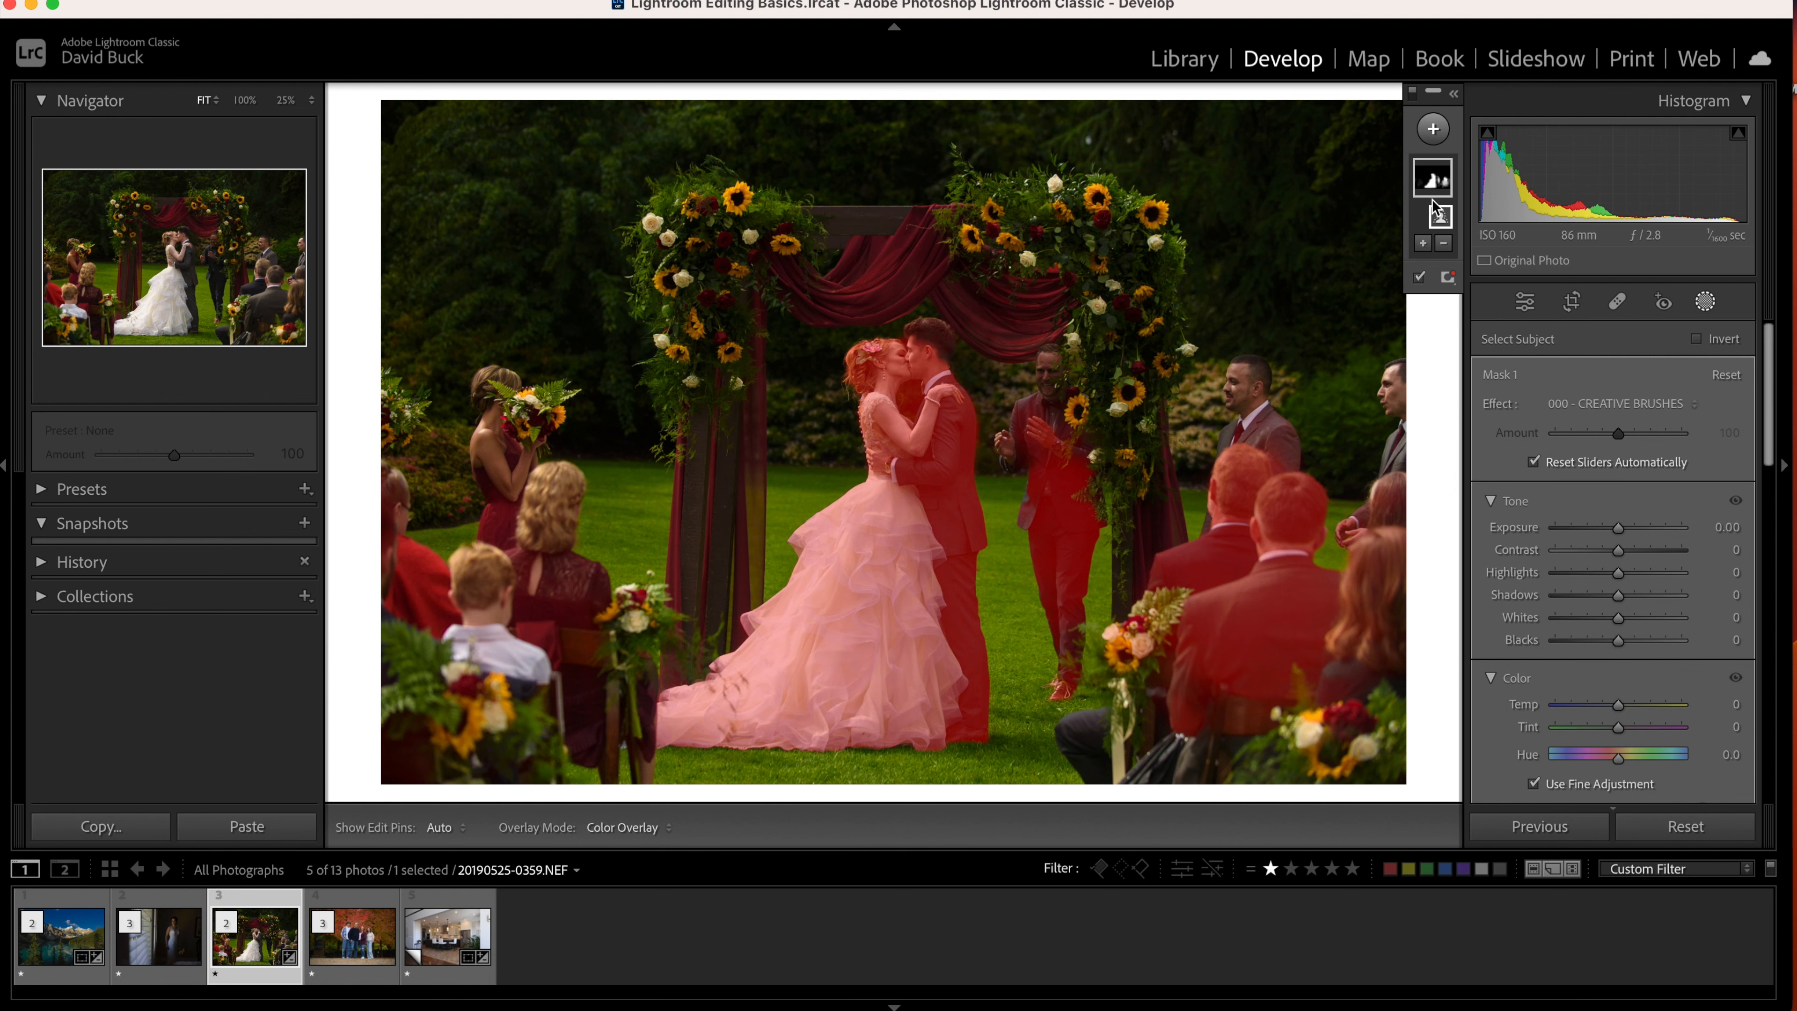
pyautogui.rightClick(1439, 180)
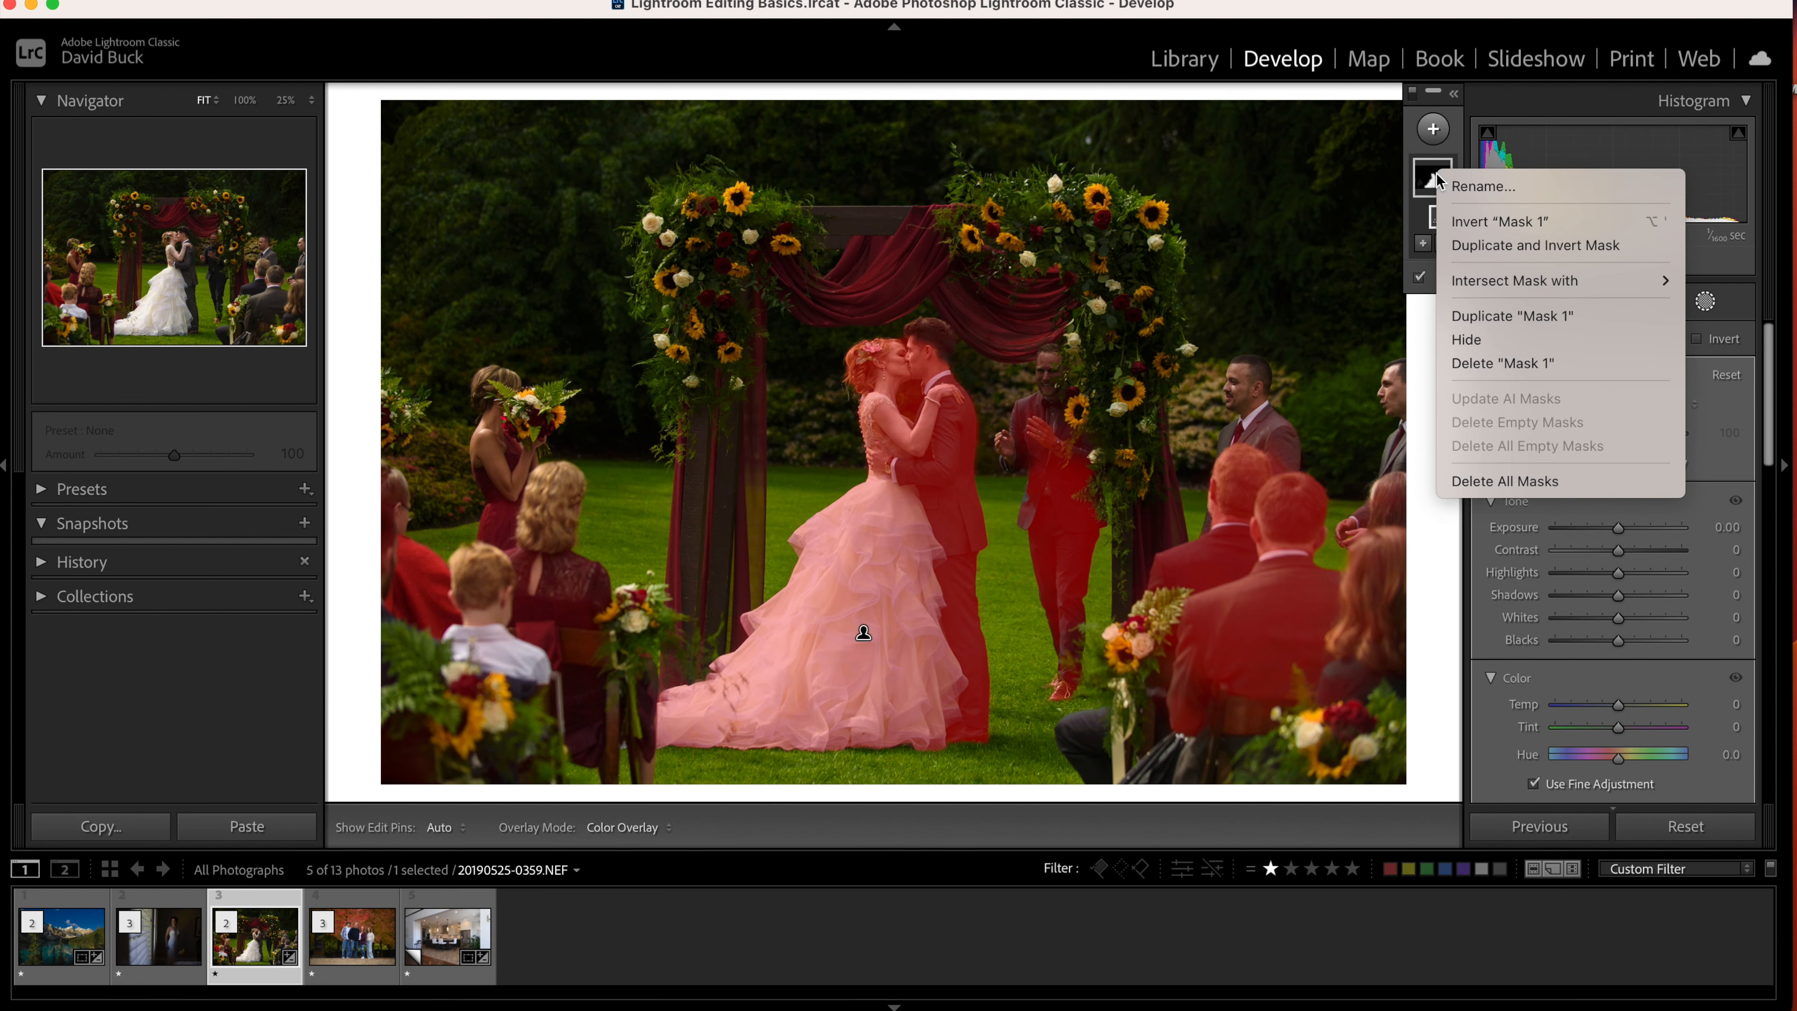
pyautogui.click(1457, 227)
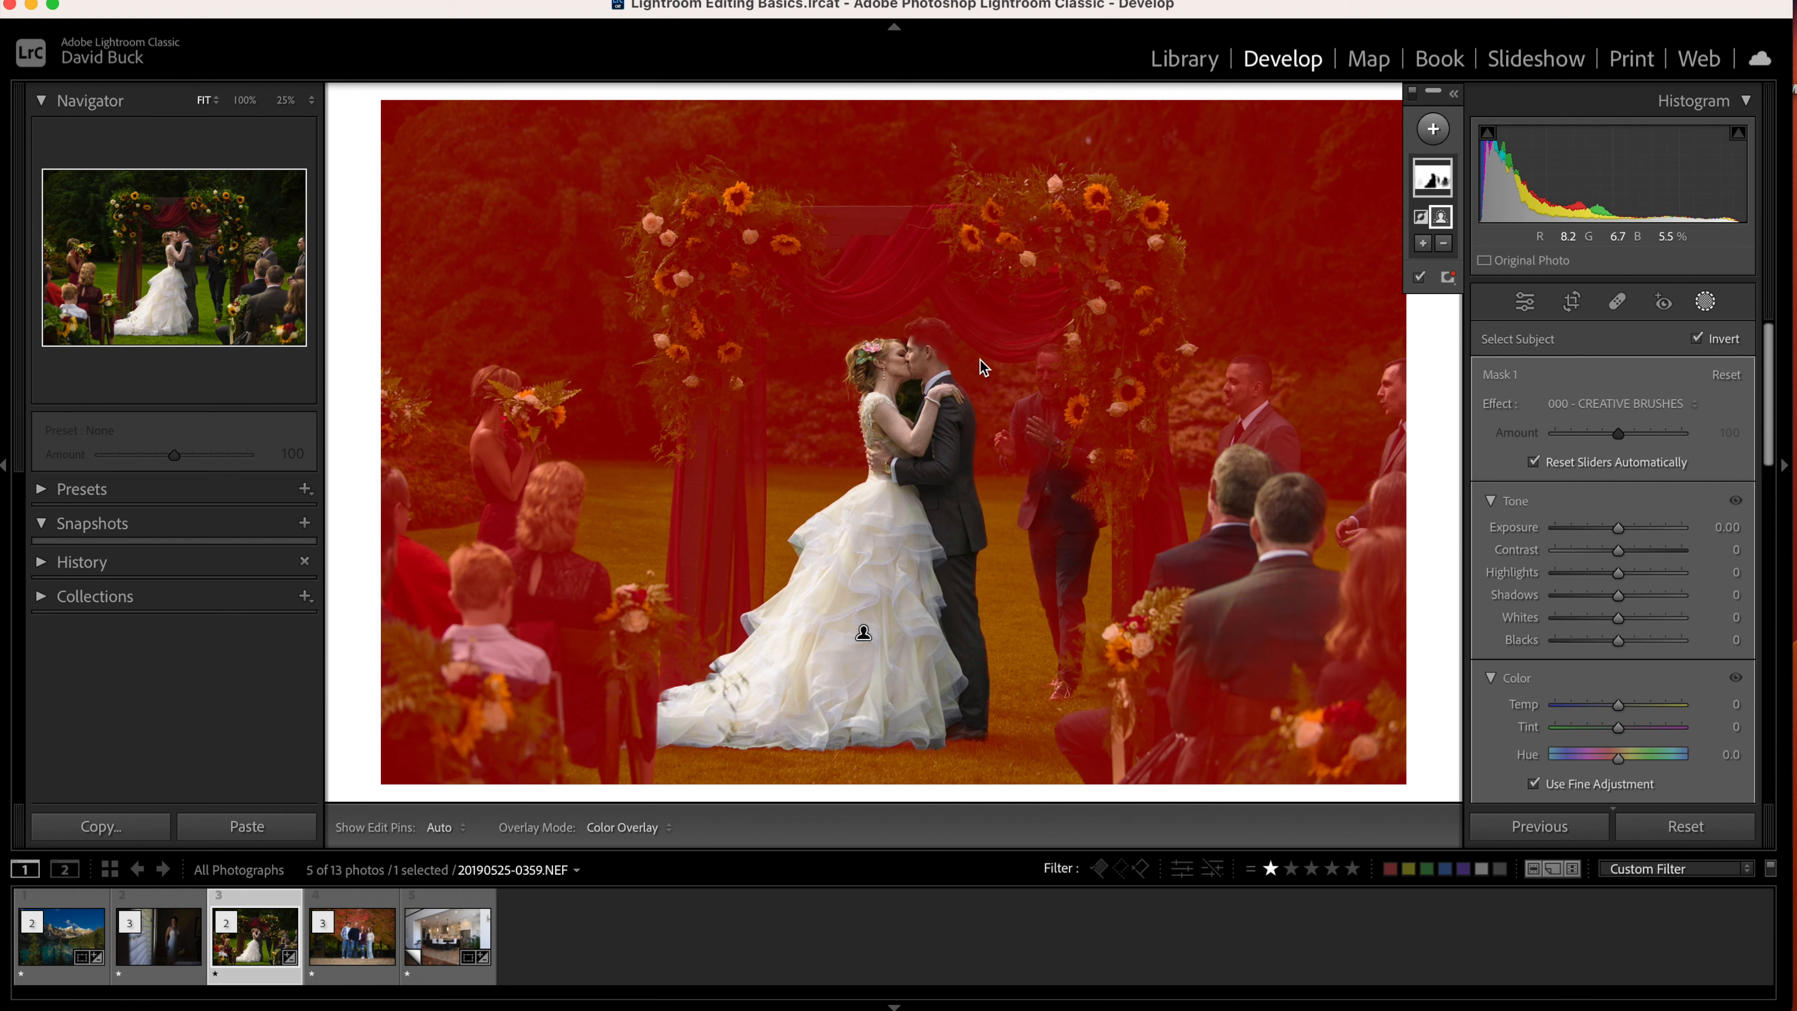
# For the inverted subject mask, set Exposure to −0.14, Shadows to −29 and Whites to 34.
pyautogui.moveTo(1618, 528); pyautogui.dragTo(1615, 527)
pyautogui.moveTo(1604, 594); pyautogui.dragTo(1638, 617)
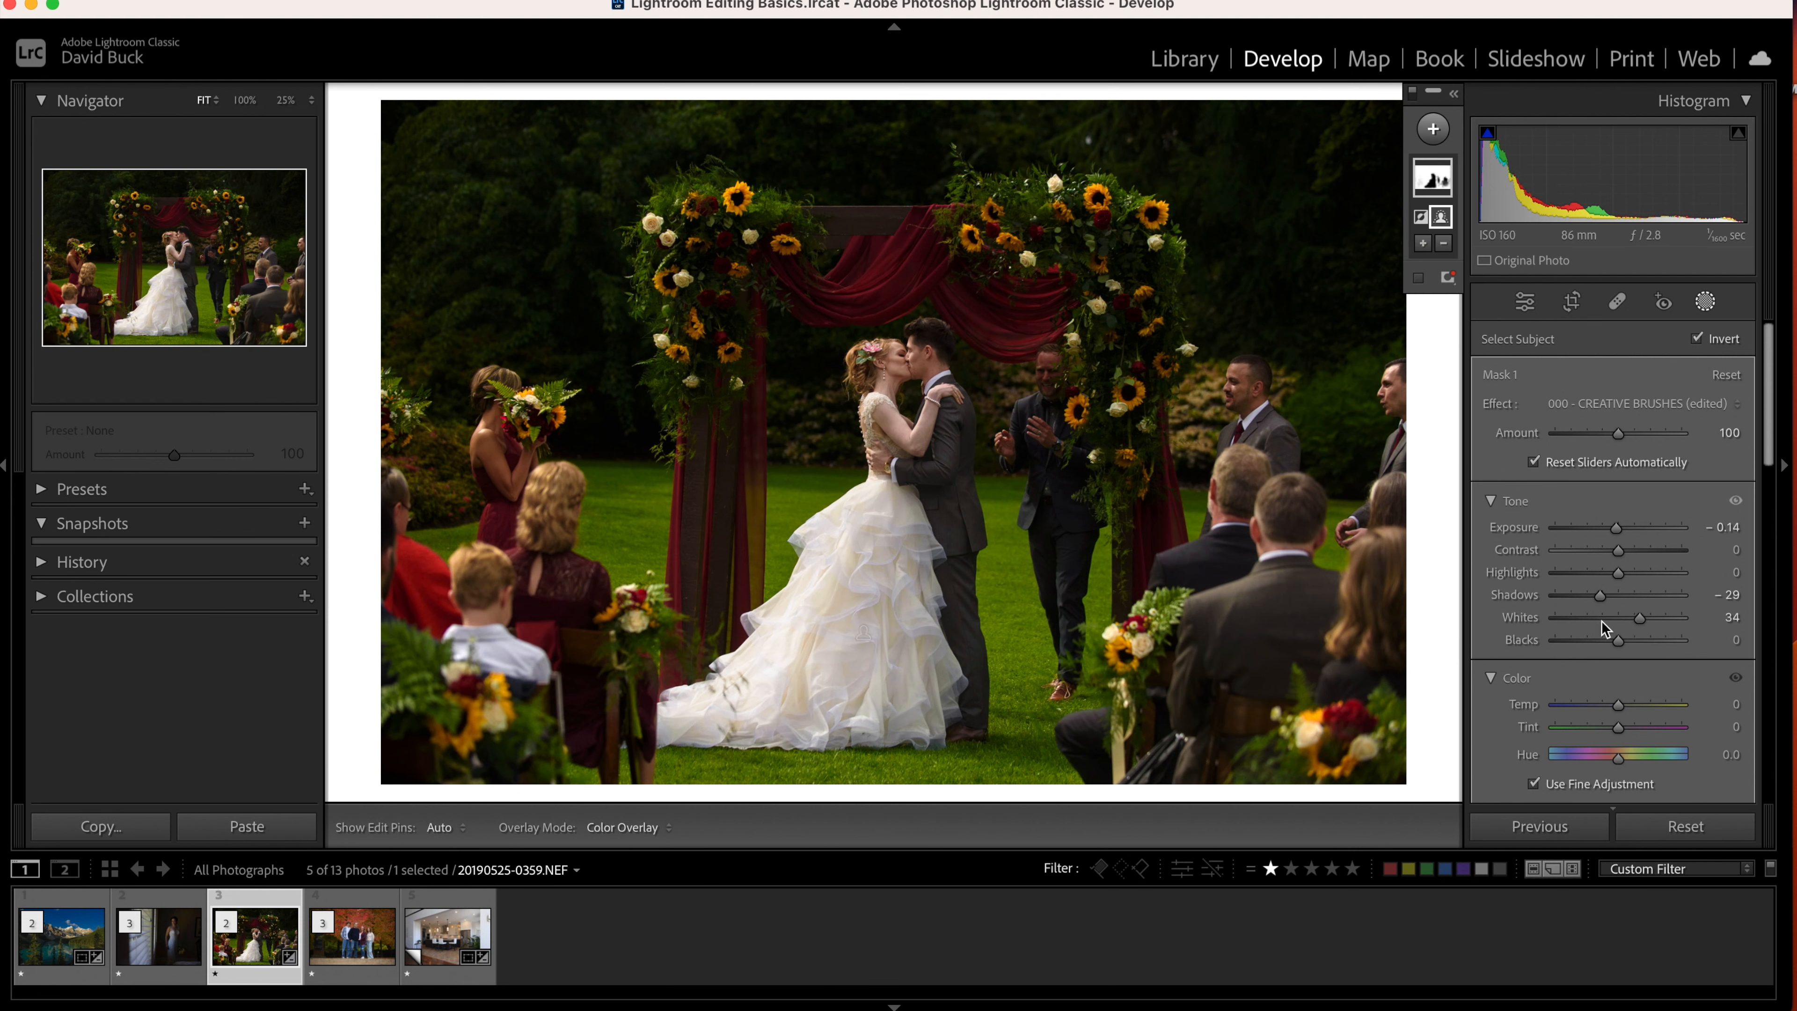
# Create a mask from two diagonal Linear Gradients covering the guests in the photo's lower right and lower left corners.
pyautogui.click(1433, 128)
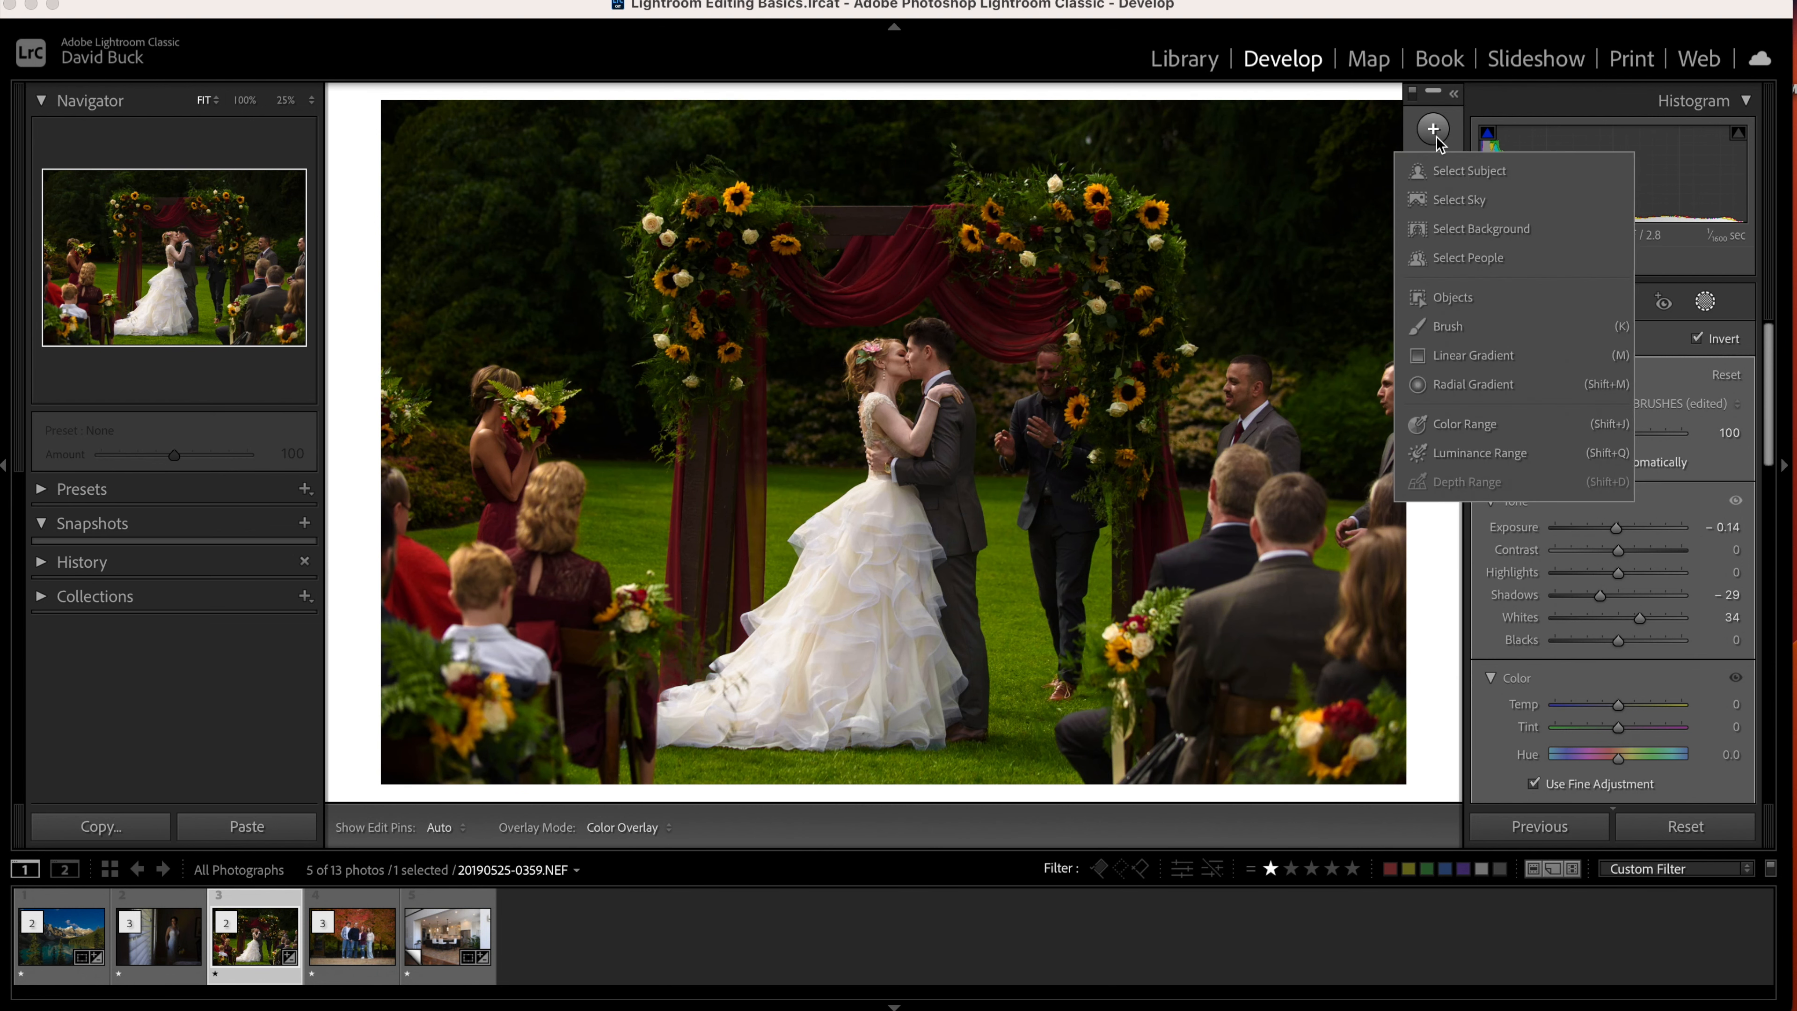
pyautogui.click(1480, 365)
pyautogui.moveTo(1276, 640); pyautogui.dragTo(1098, 536)
pyautogui.click(1422, 243)
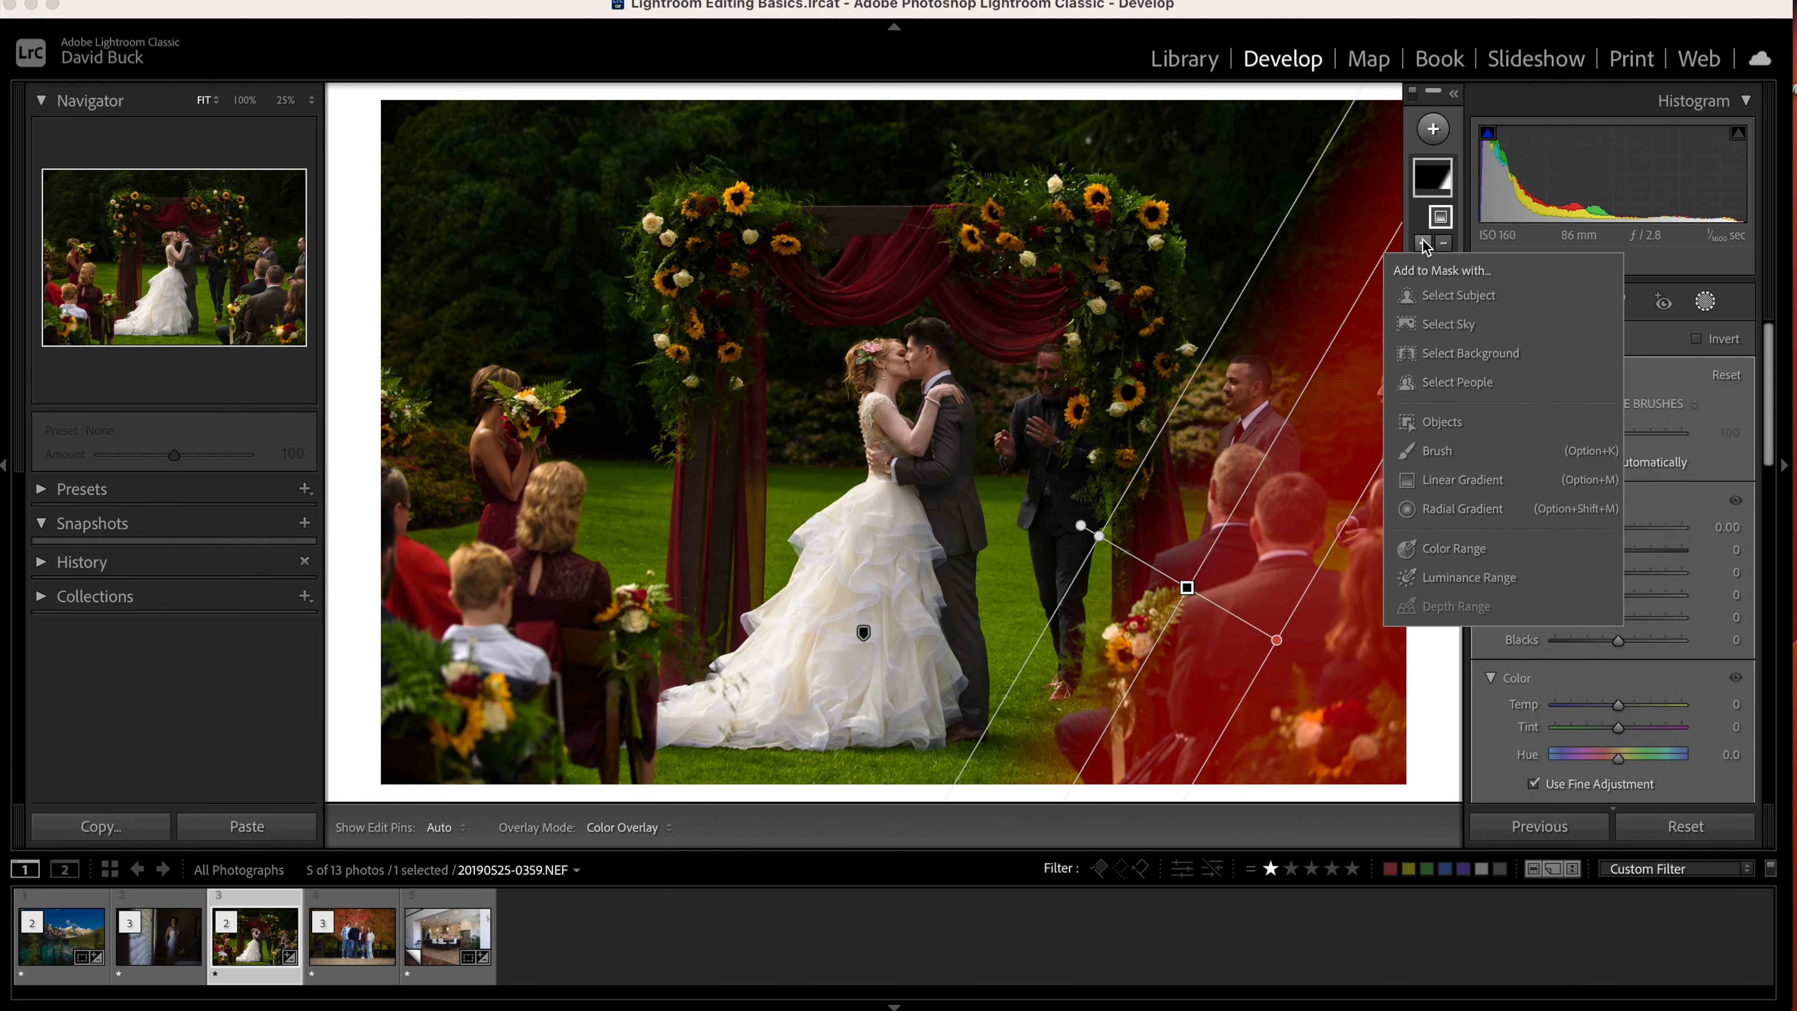
pyautogui.click(1462, 479)
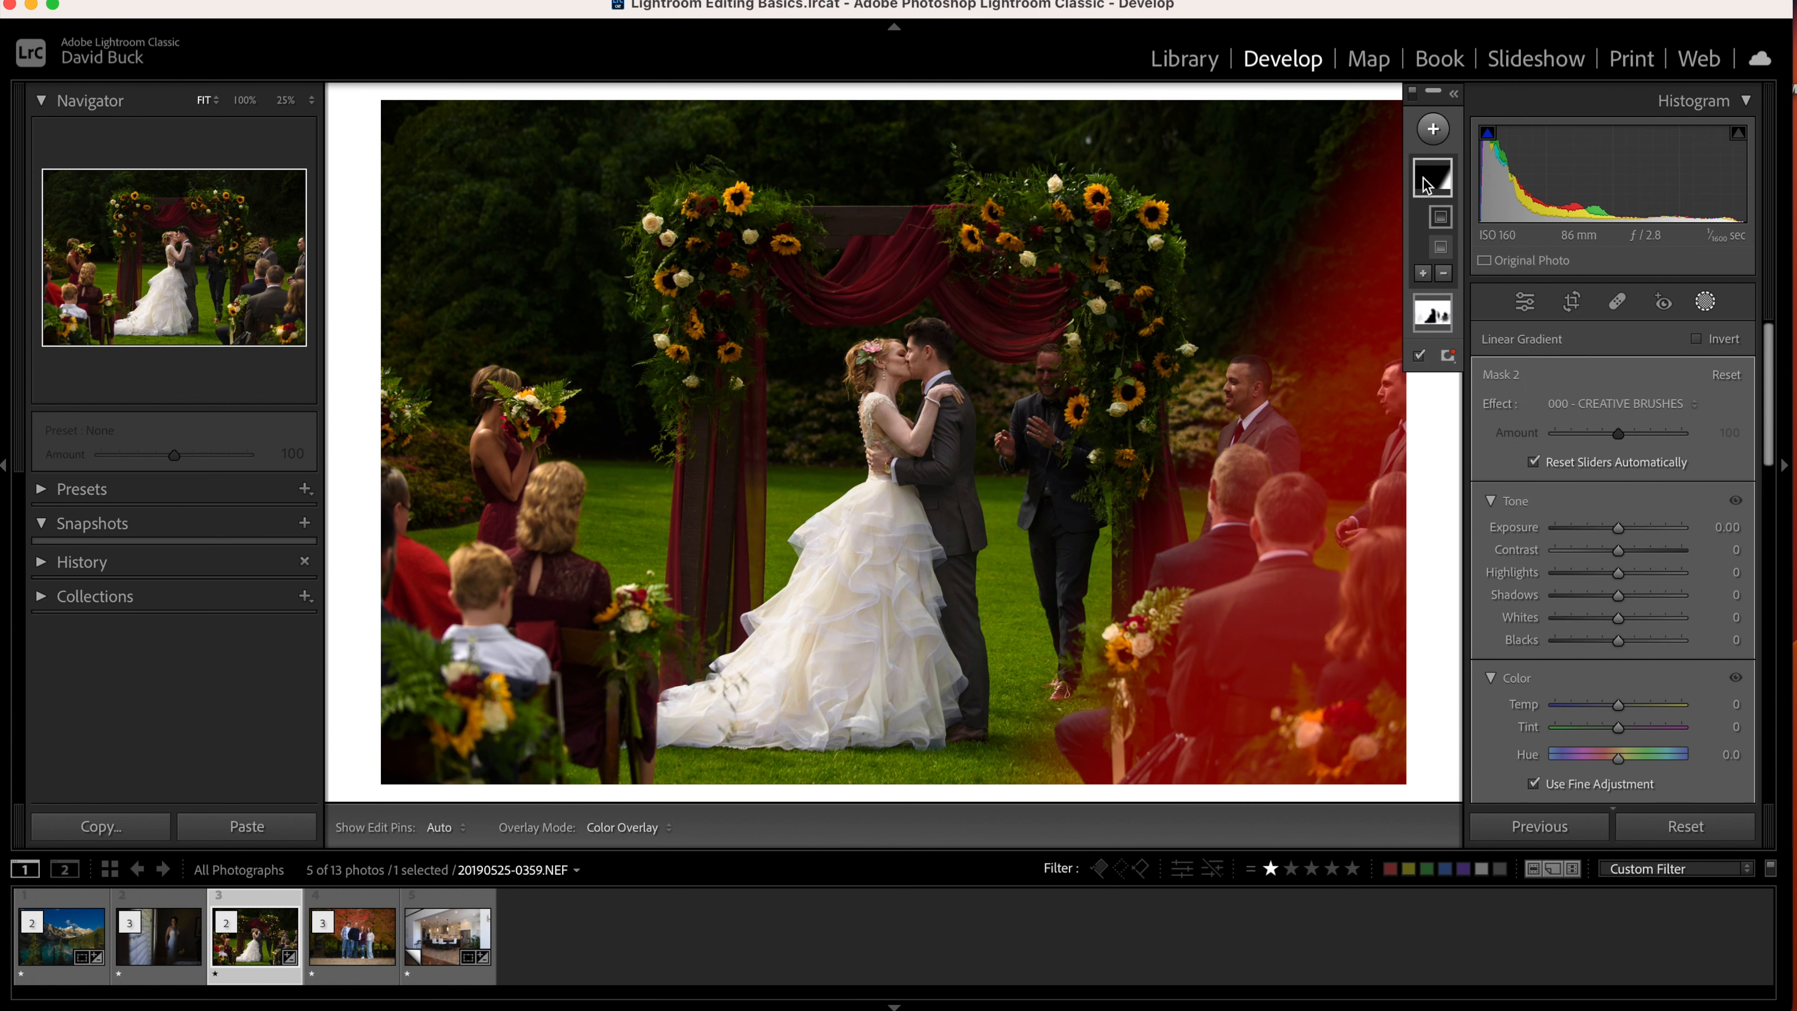
pyautogui.moveTo(530, 611); pyautogui.dragTo(746, 473)
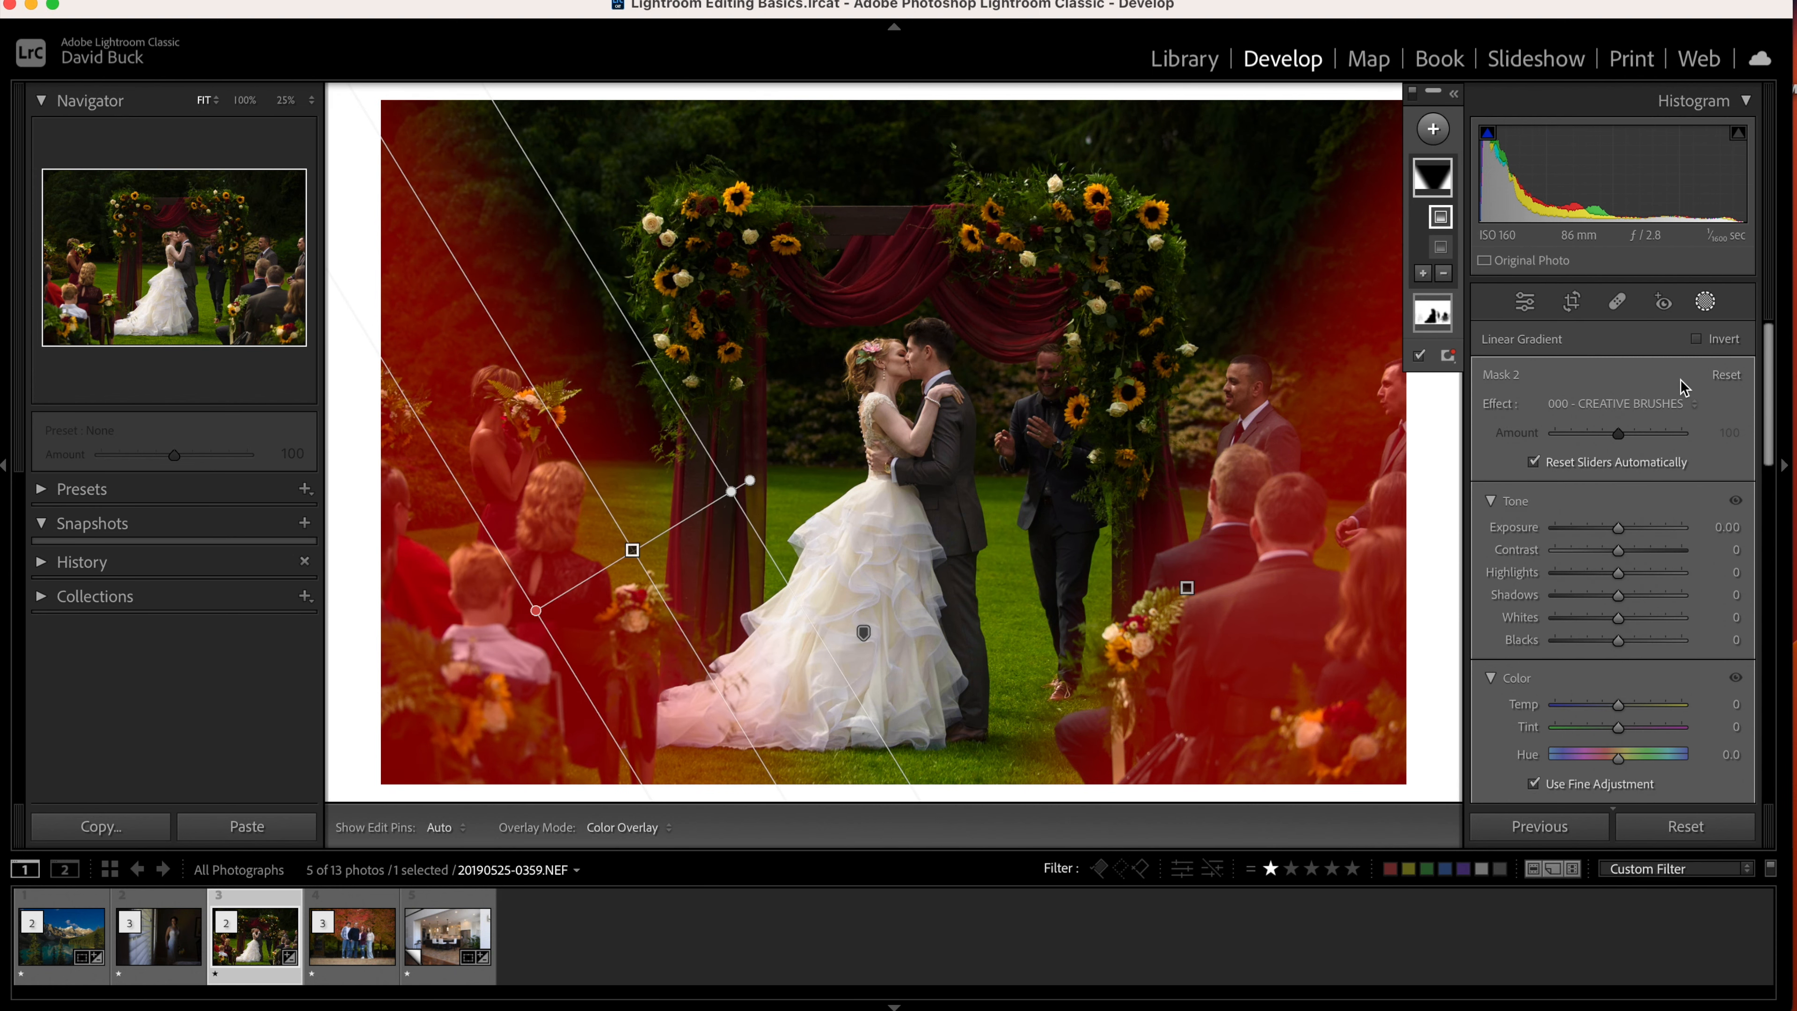
# For the corner gradient mask, set Shadows to −35 and Whites to −66.
pyautogui.moveTo(1600, 598)
pyautogui.mouseDown()
pyautogui.moveTo(1567, 593)
pyautogui.moveTo(1599, 594)
pyautogui.mouseUp()
pyautogui.moveTo(1601, 618); pyautogui.dragTo(1576, 614)
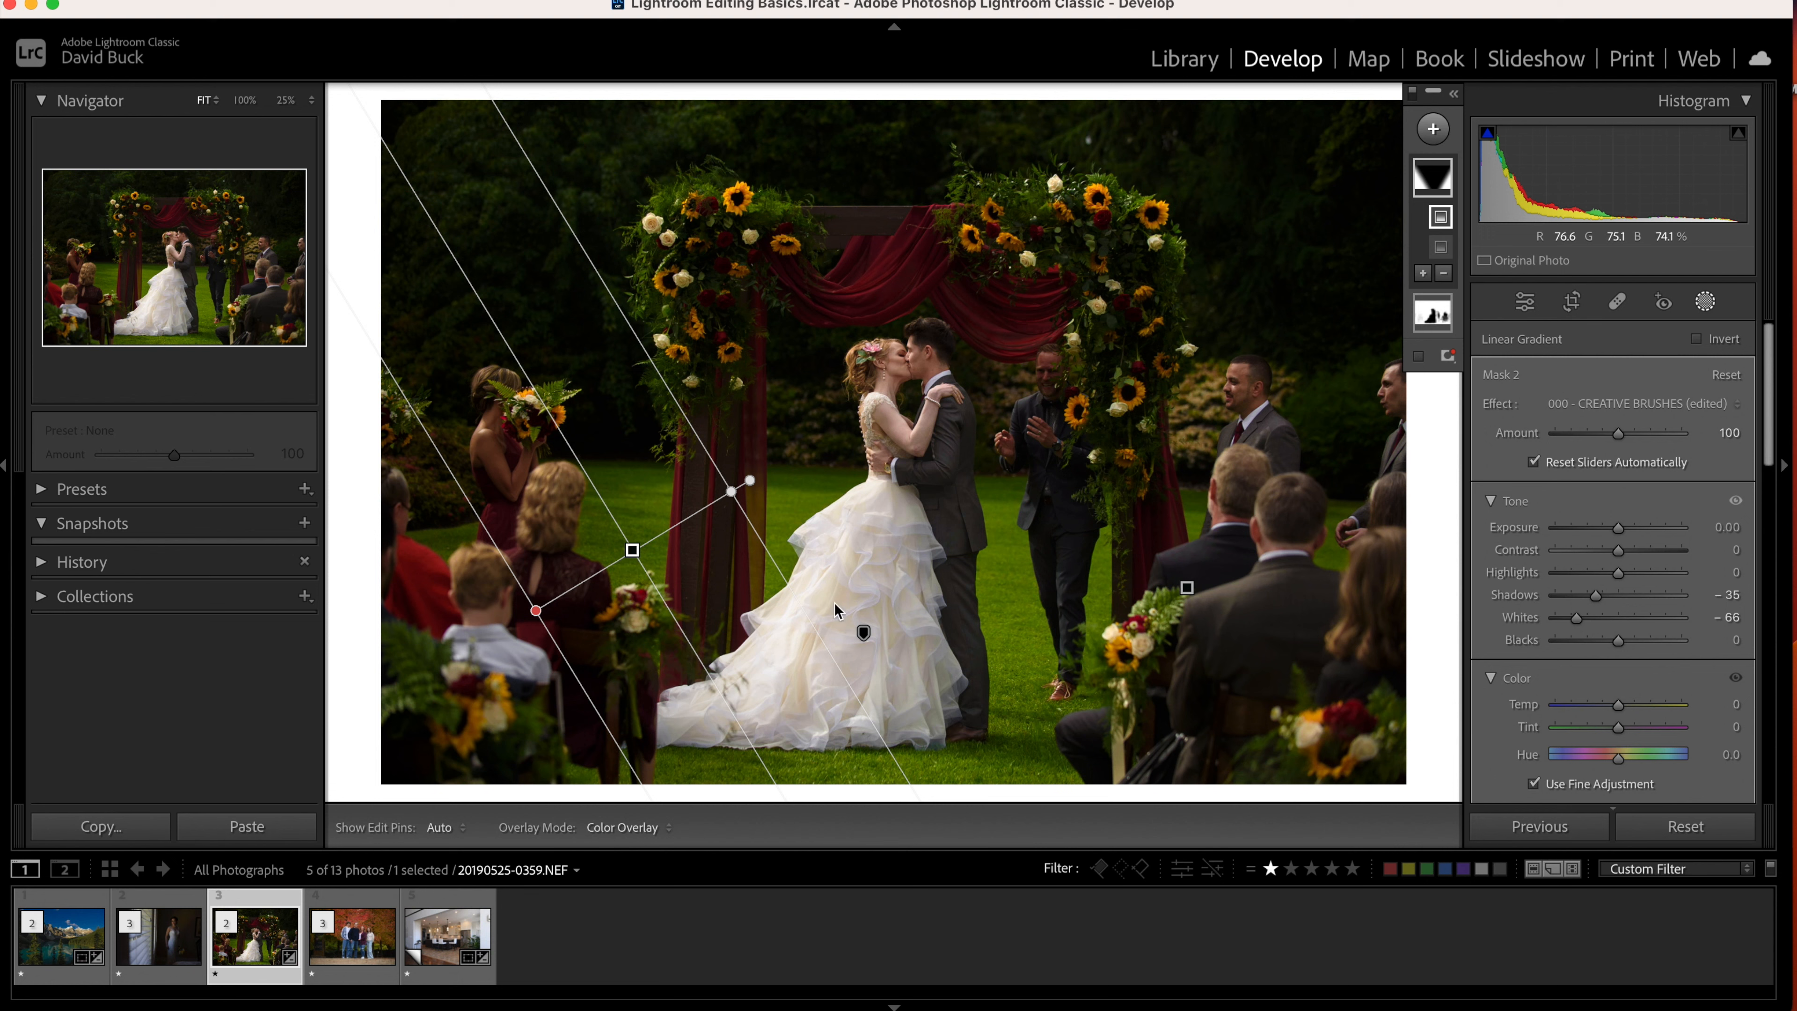
# Add a Brush mask with Auto Mask and paint it over the bride's dress, checking coverage with the edit pins hidden.
pyautogui.click(1433, 130)
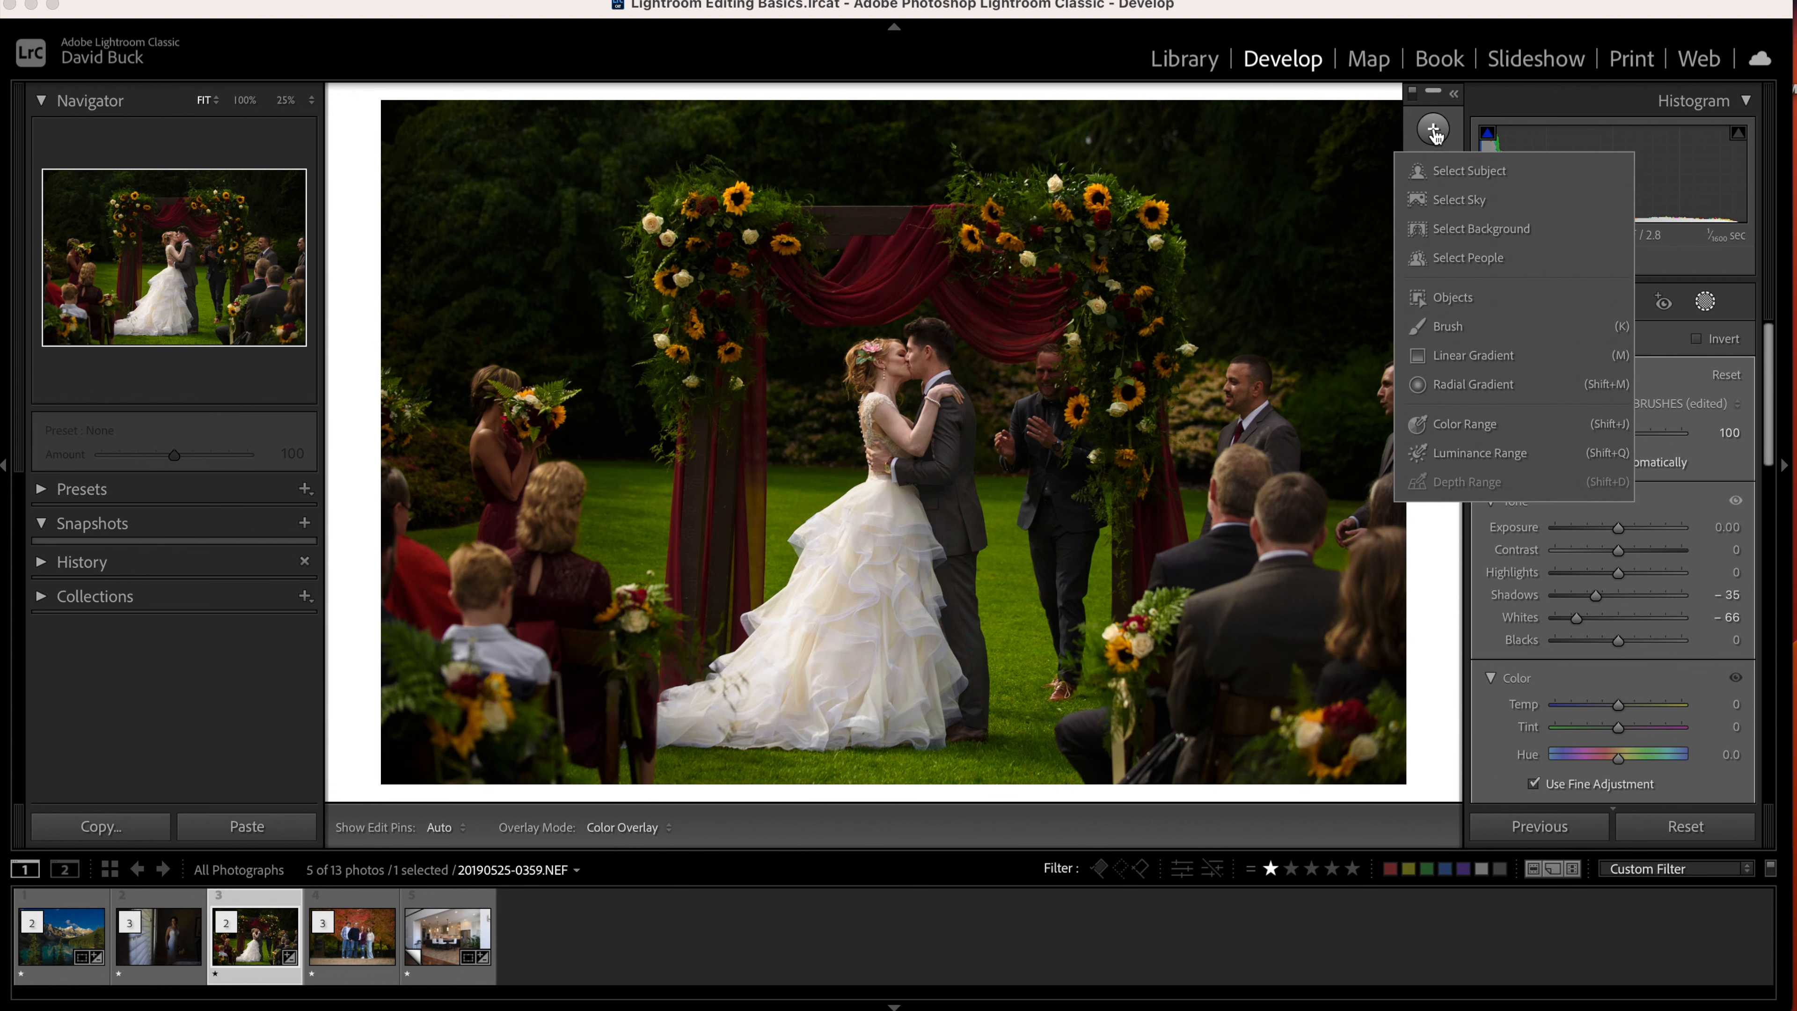
pyautogui.click(1447, 331)
pyautogui.moveTo(785, 623)
pyautogui.mouseDown()
pyautogui.moveTo(835, 672)
pyautogui.moveTo(686, 693)
pyautogui.moveTo(849, 708)
pyautogui.moveTo(941, 658)
pyautogui.moveTo(900, 599)
pyautogui.moveTo(882, 516)
pyautogui.moveTo(810, 577)
pyautogui.mouseUp()
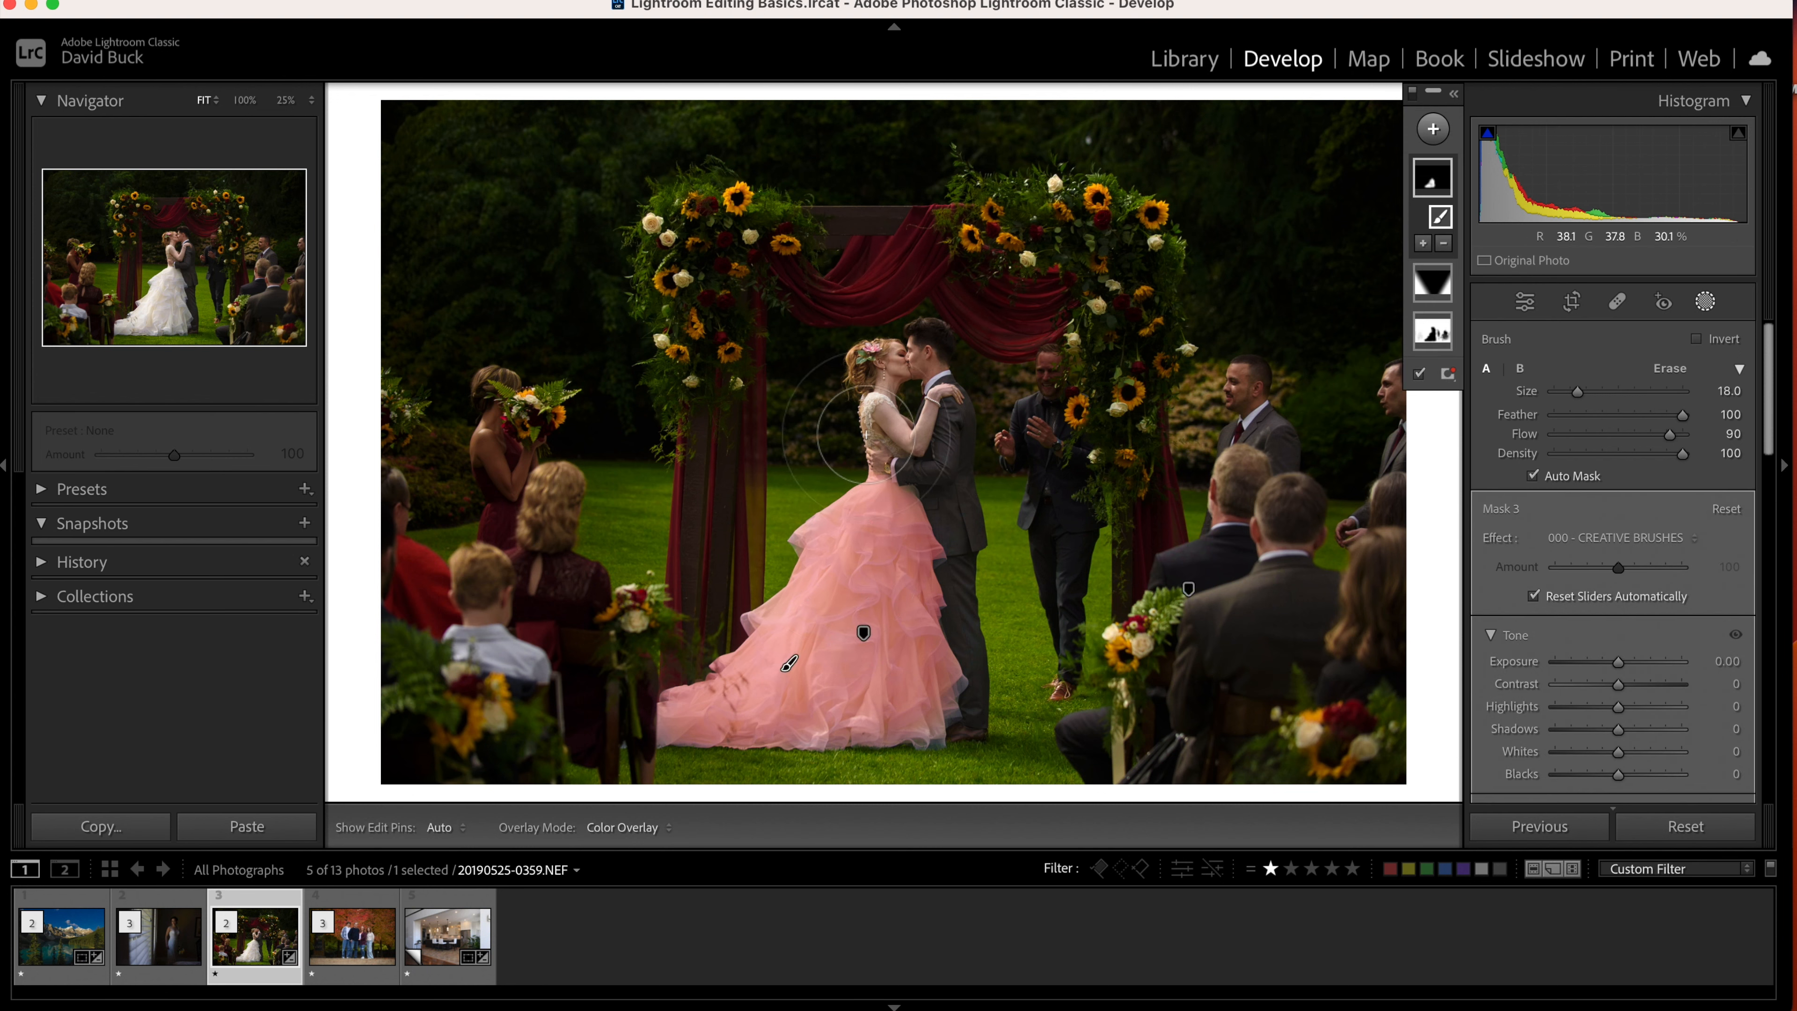
pyautogui.press('h')
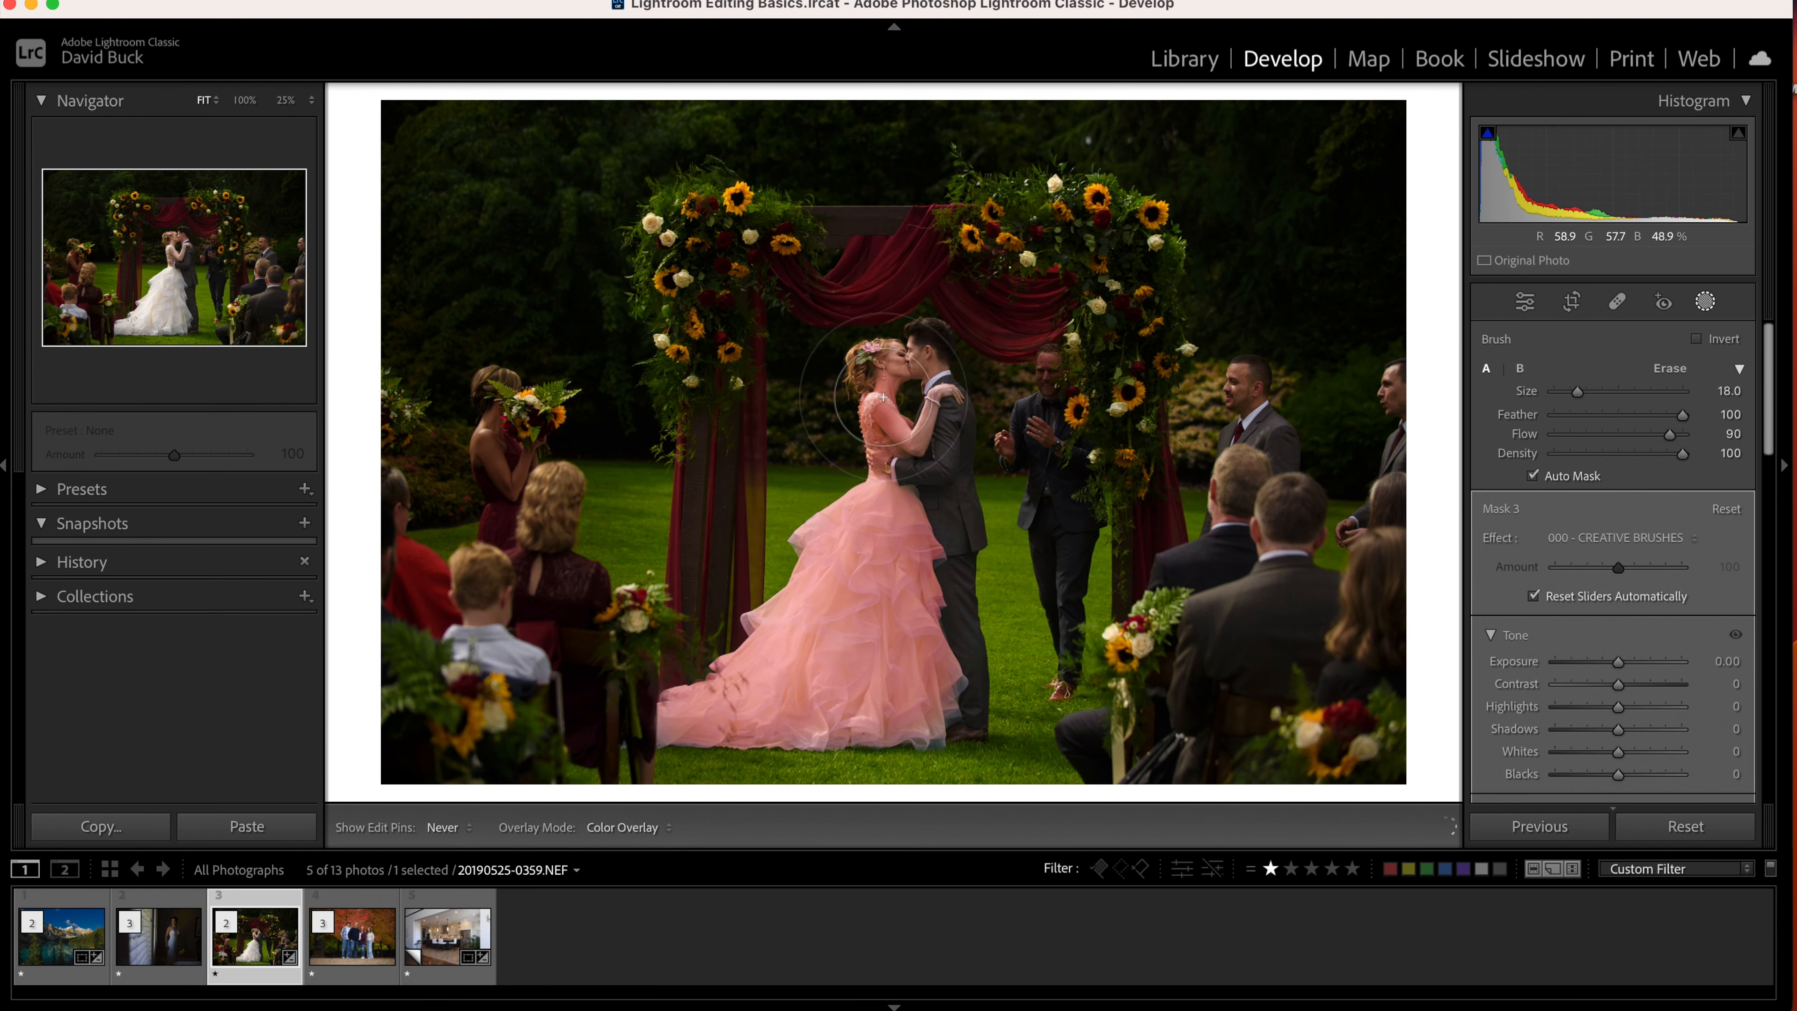
pyautogui.press('h')
# Erase the brush mask from the bride's arms with a size 10 eraser, checking the result with the edit pins hidden.
pyautogui.press('alt')
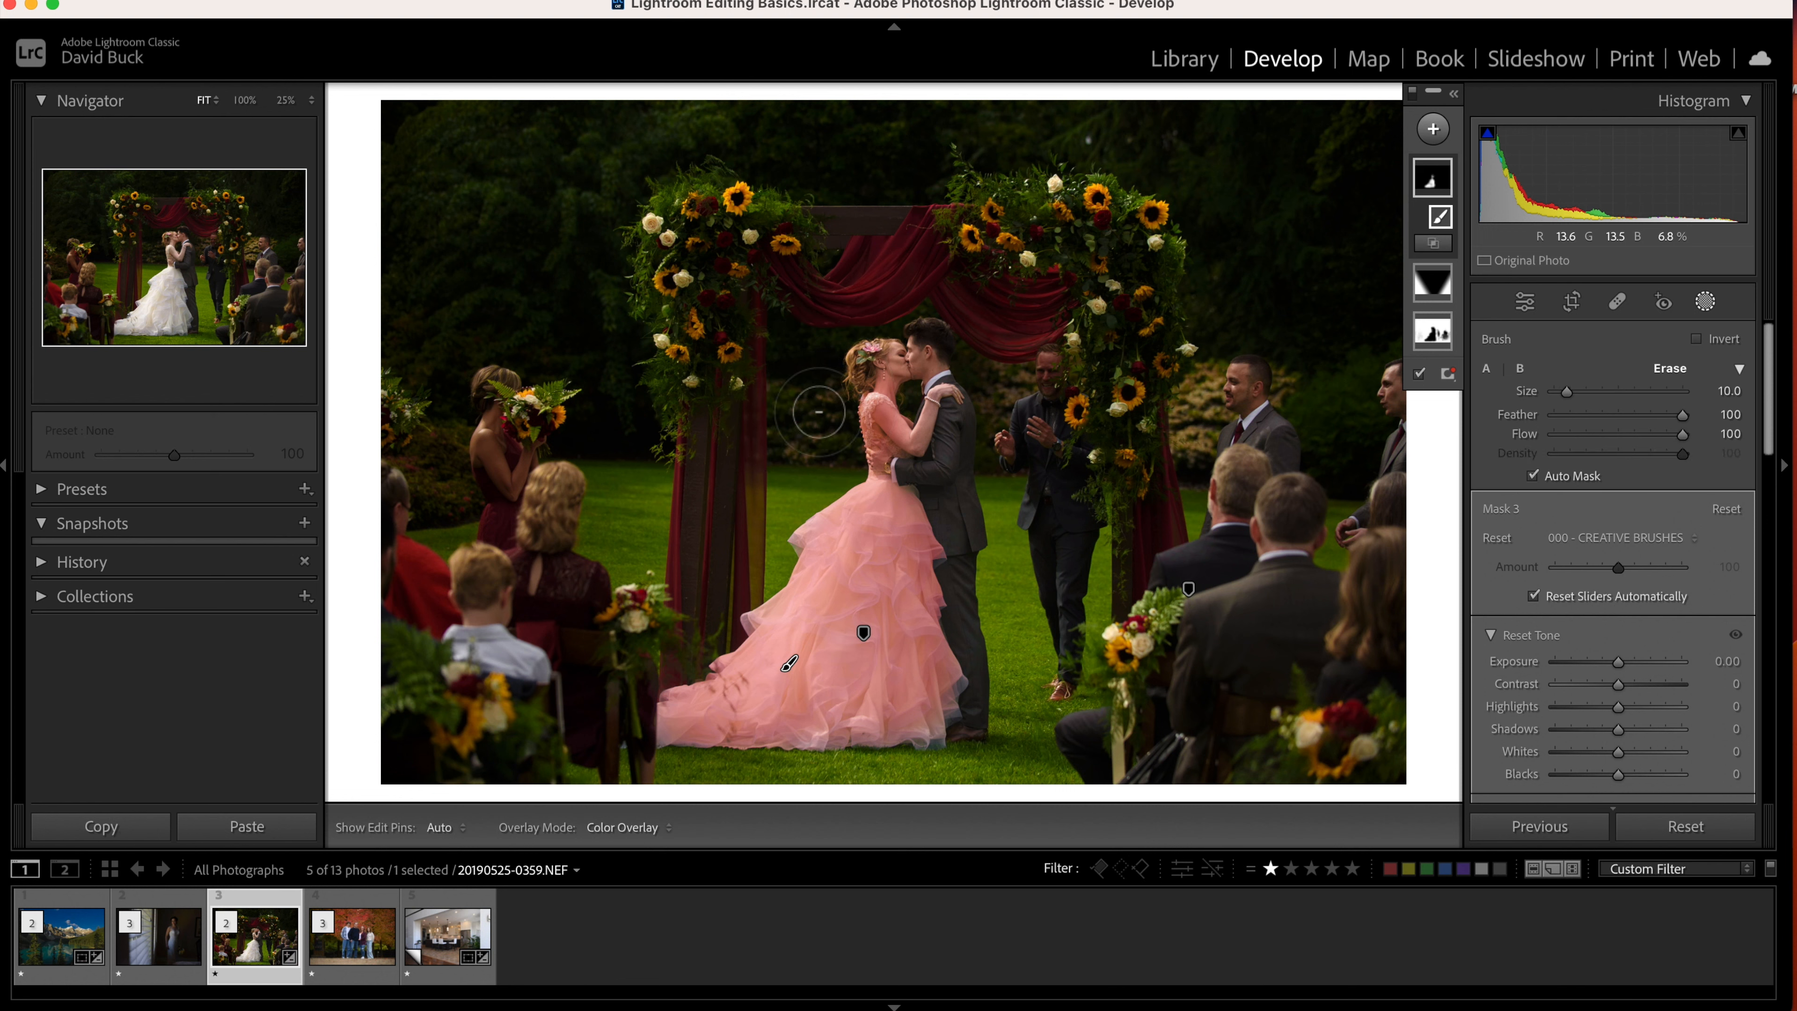
pyautogui.moveTo(882, 416)
pyautogui.mouseDown()
pyautogui.moveTo(934, 453)
pyautogui.moveTo(913, 442)
pyautogui.mouseUp()
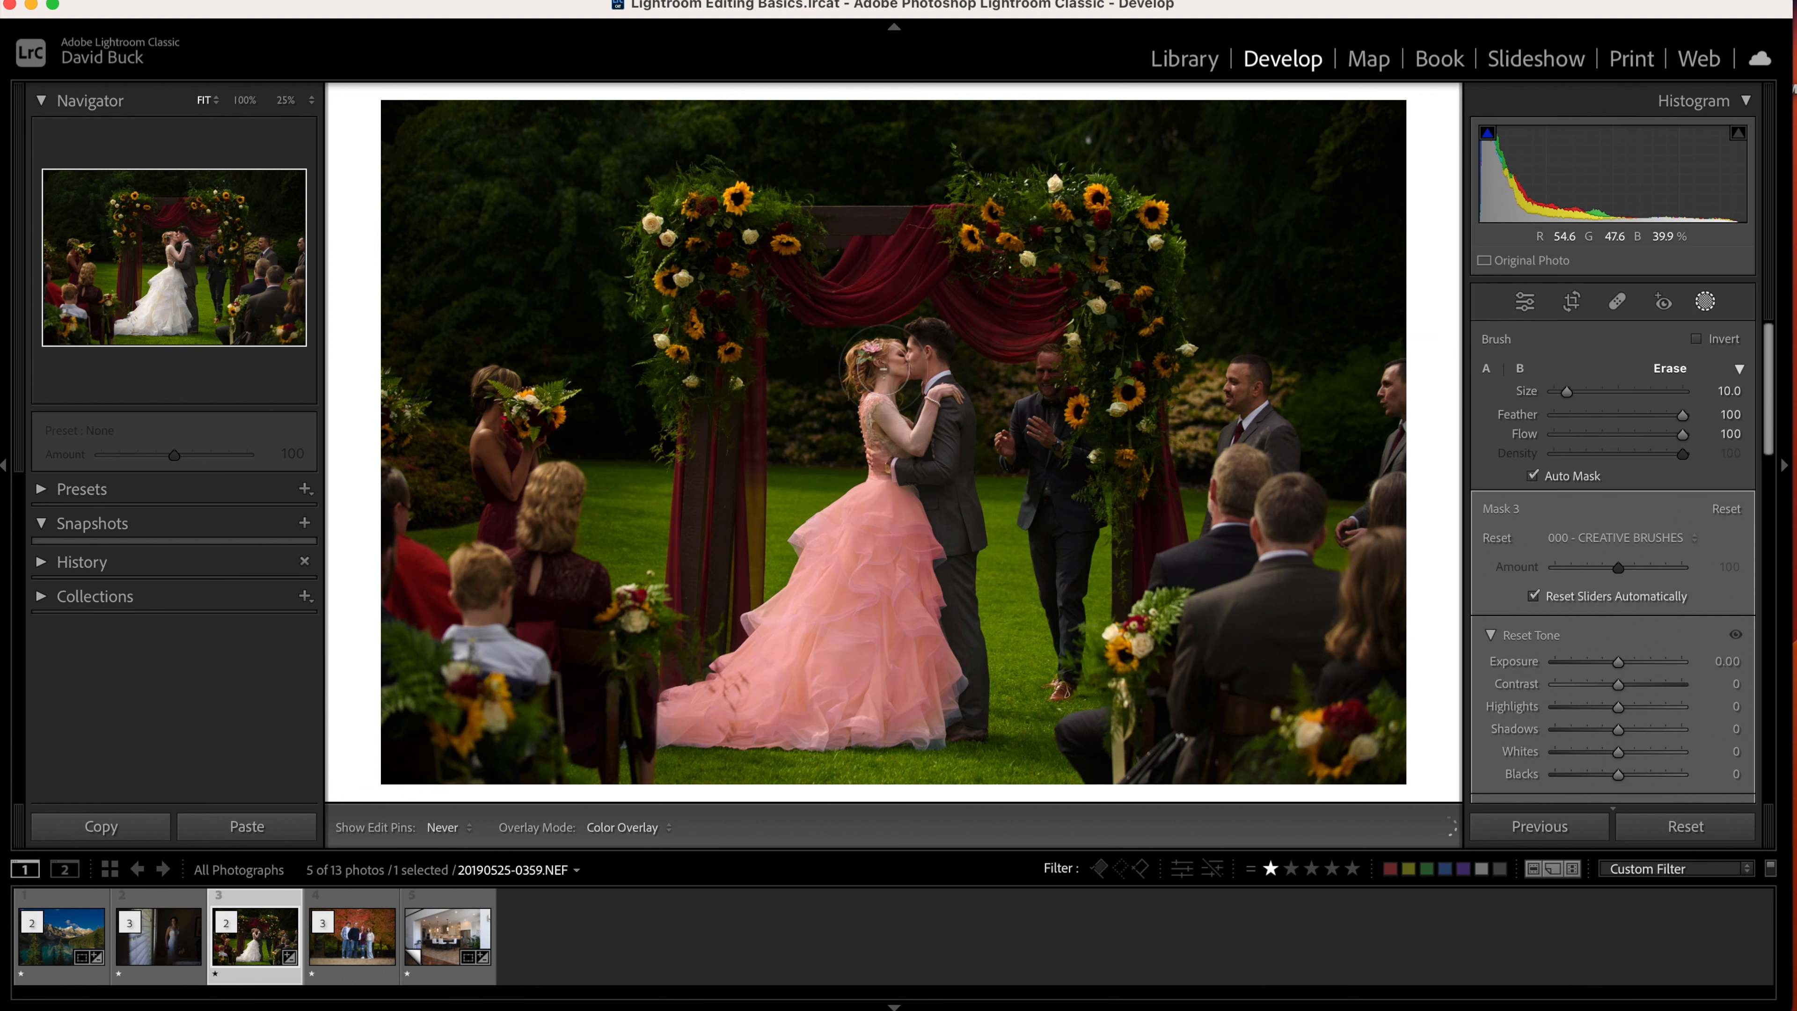
pyautogui.press('h')
pyautogui.press('h')
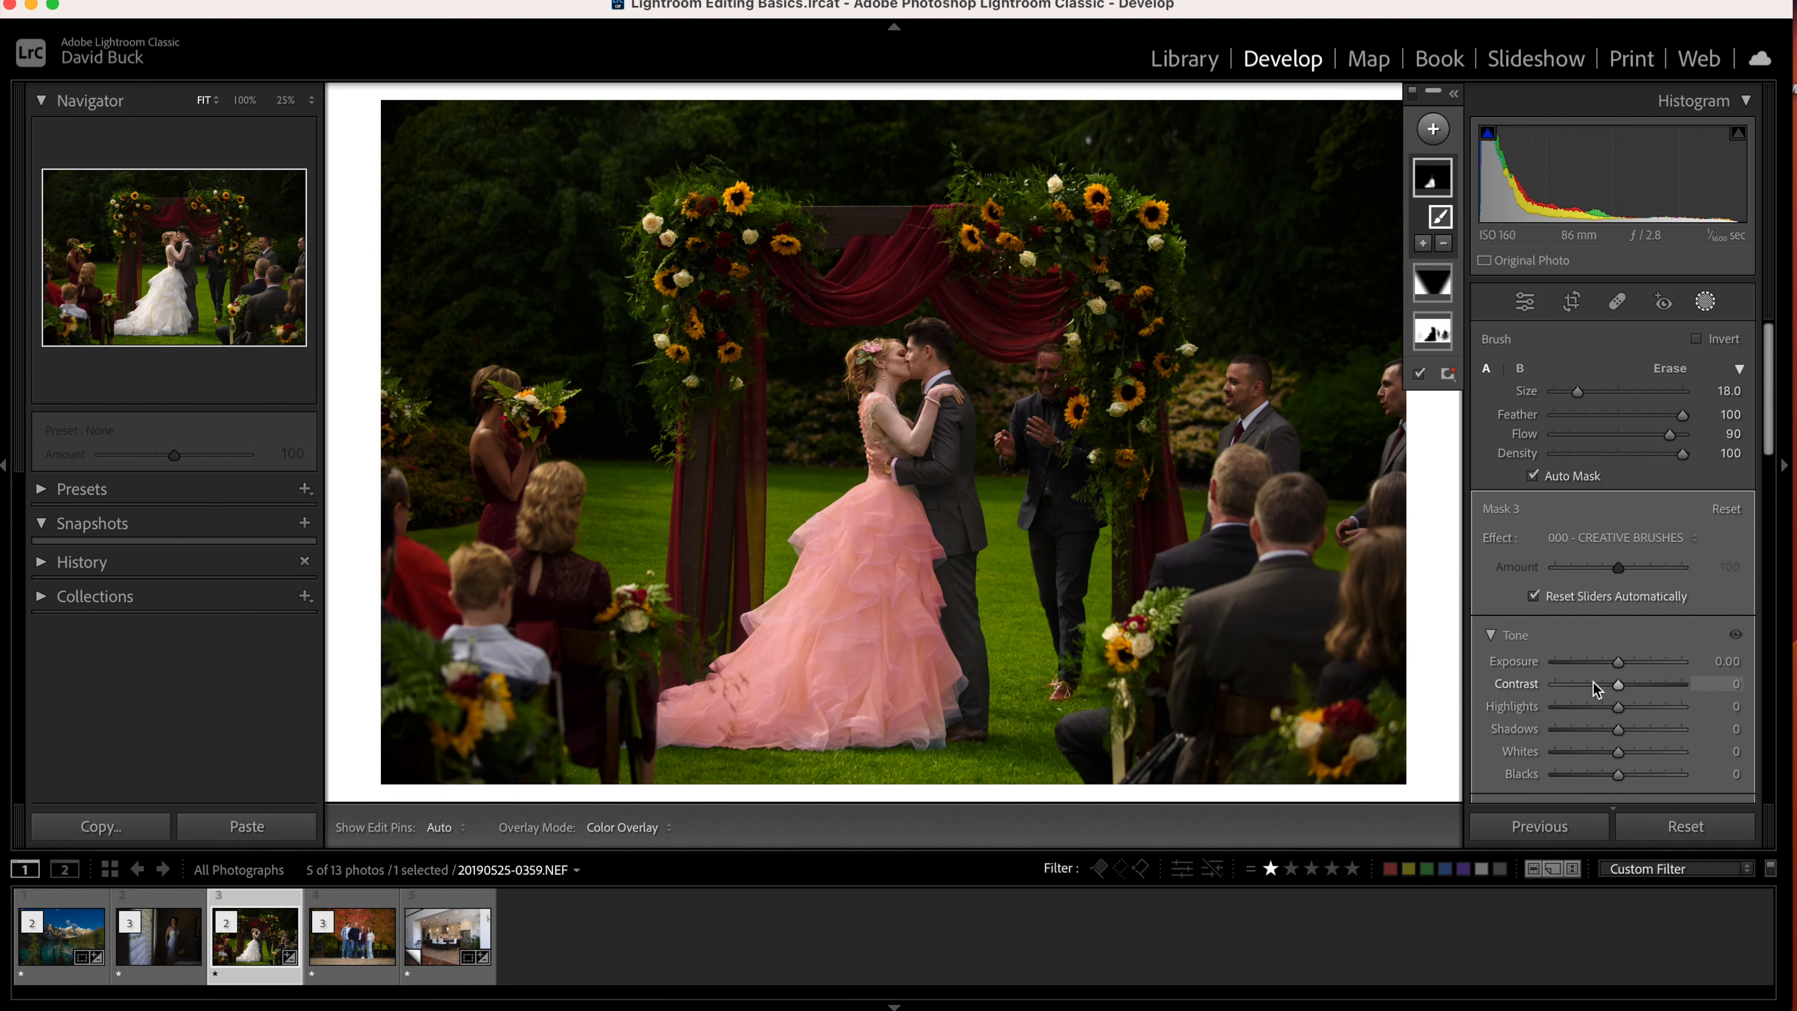
# Set the bride's dress mask Saturation to −47.
pyautogui.scroll(-5, 1606, 685)
pyautogui.scroll(-3, 1620, 683)
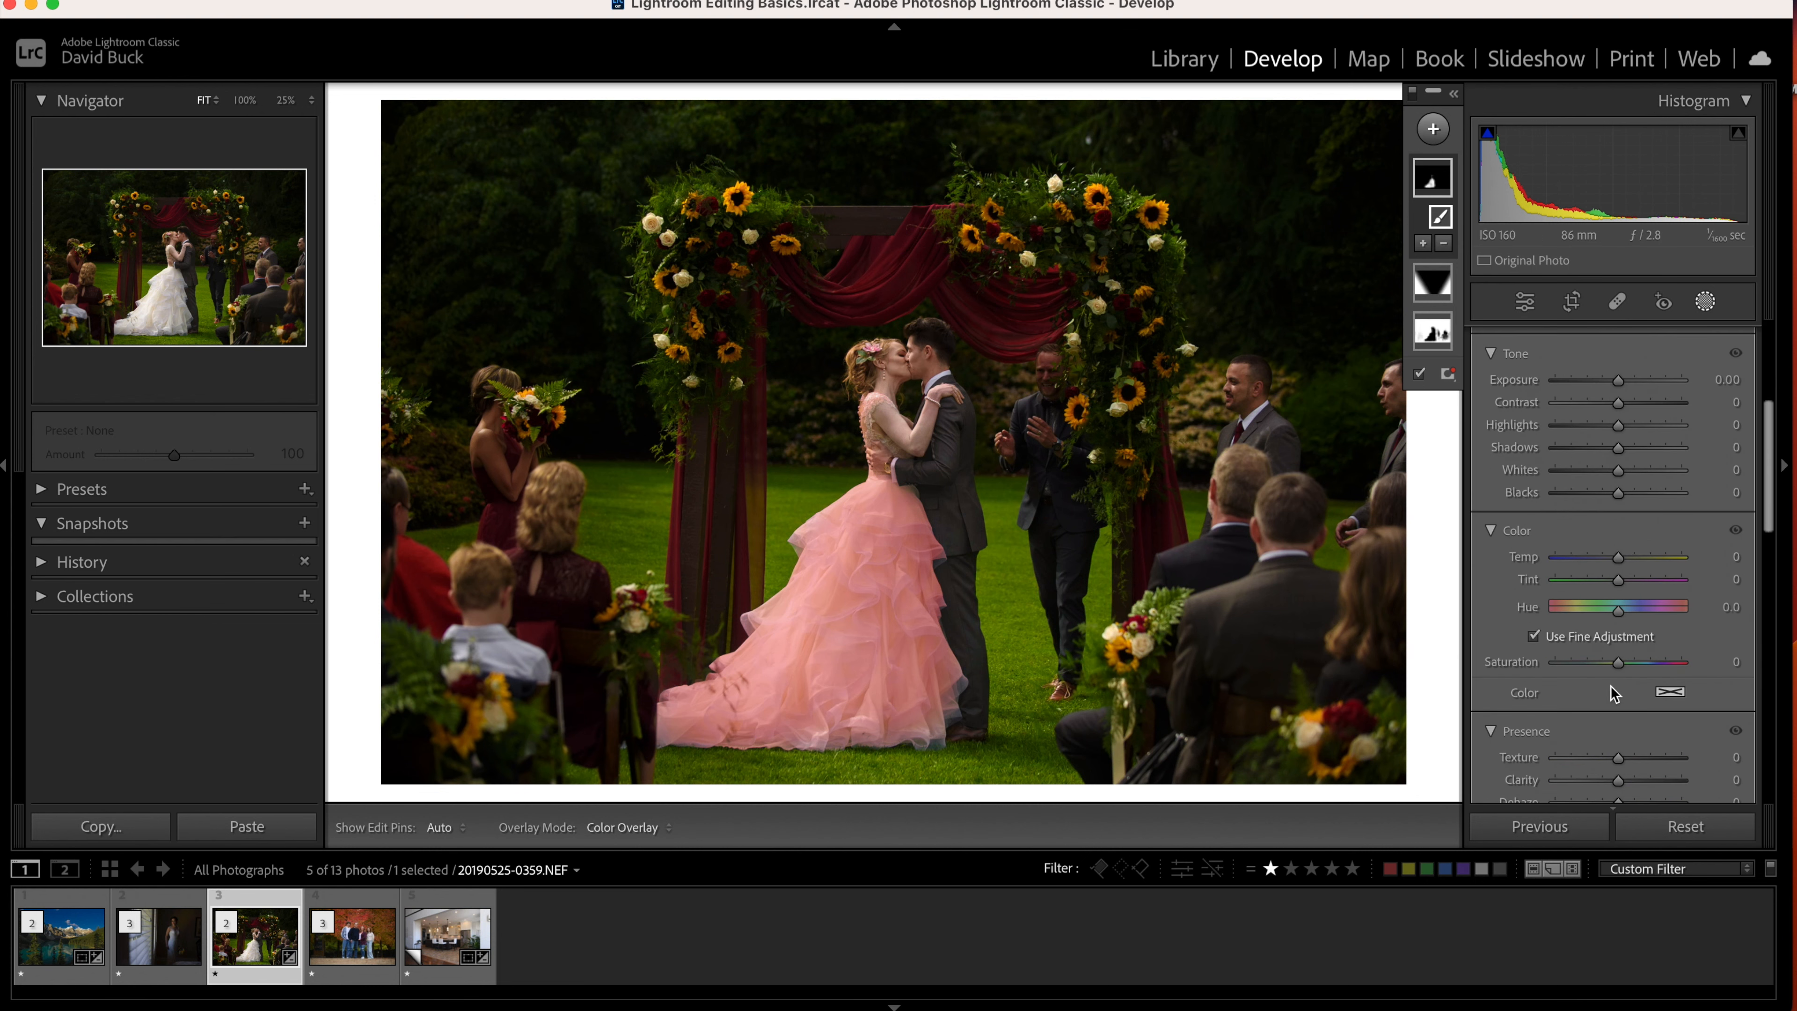
pyautogui.moveTo(1619, 661); pyautogui.dragTo(1586, 669)
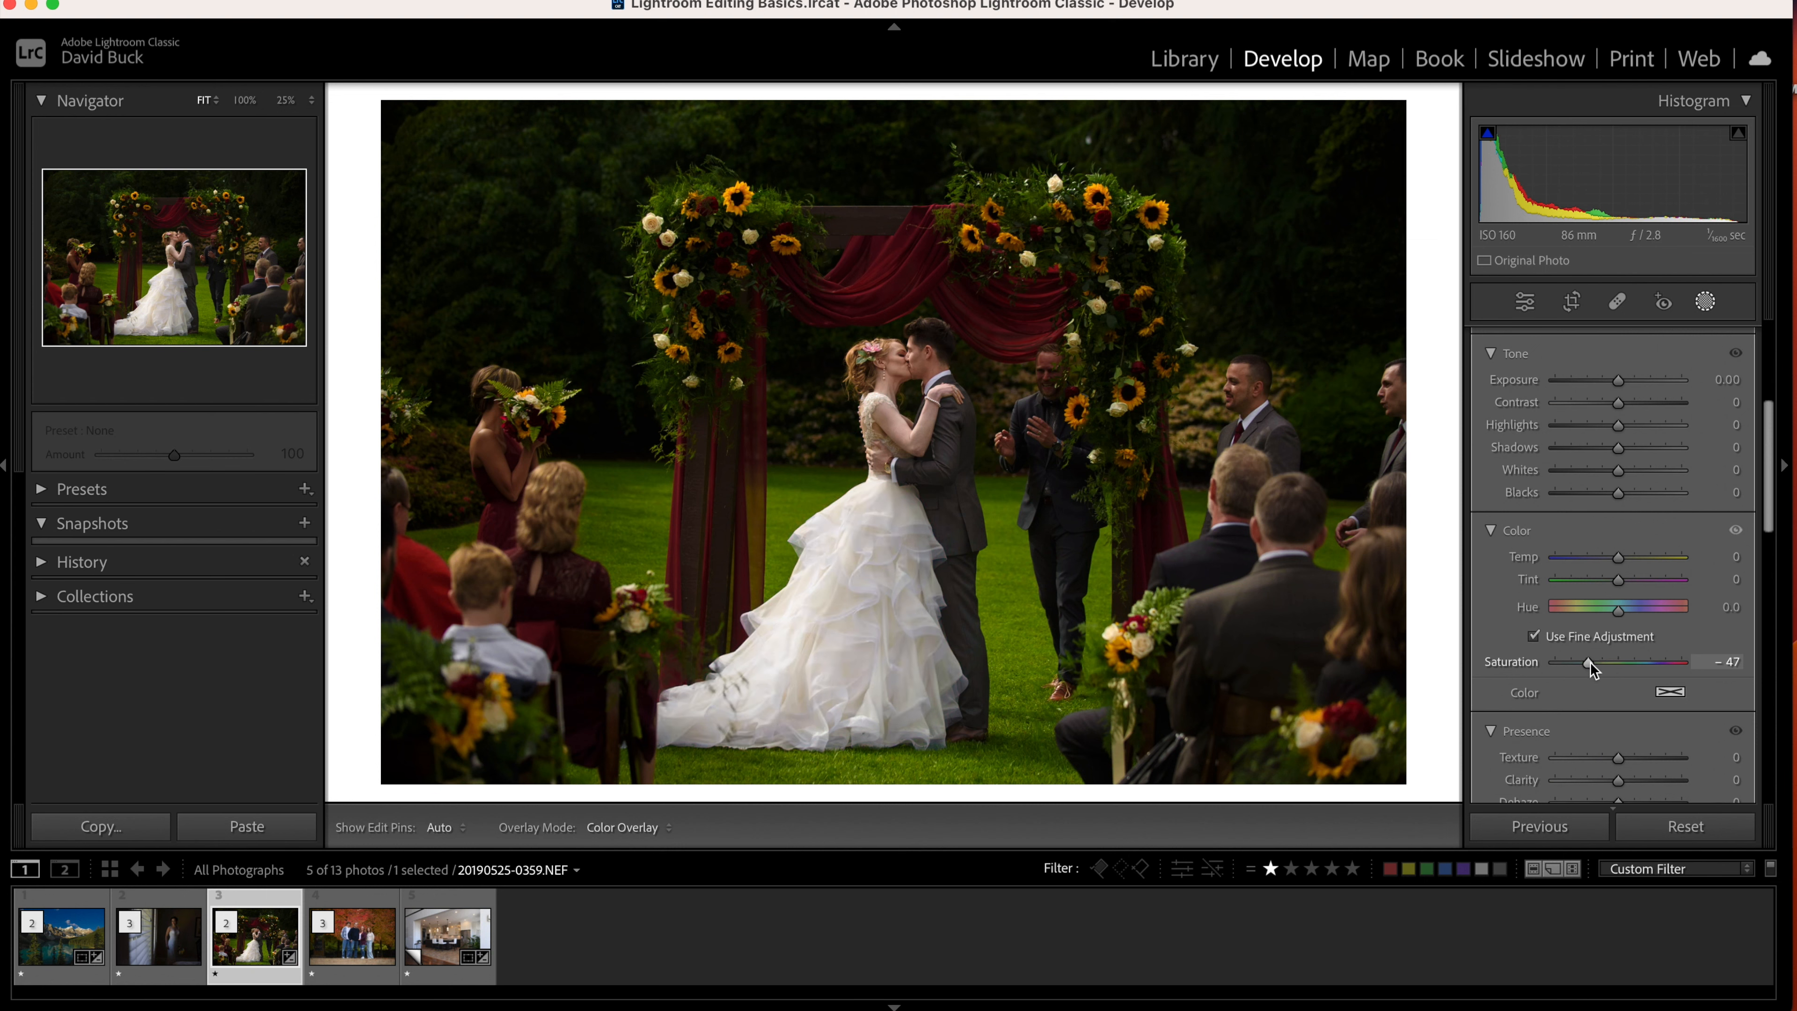
# Add a Radial Gradient mask with Feather 52 around the kissing couple's heads.
pyautogui.click(1705, 302)
pyautogui.click(1705, 303)
pyautogui.click(1433, 129)
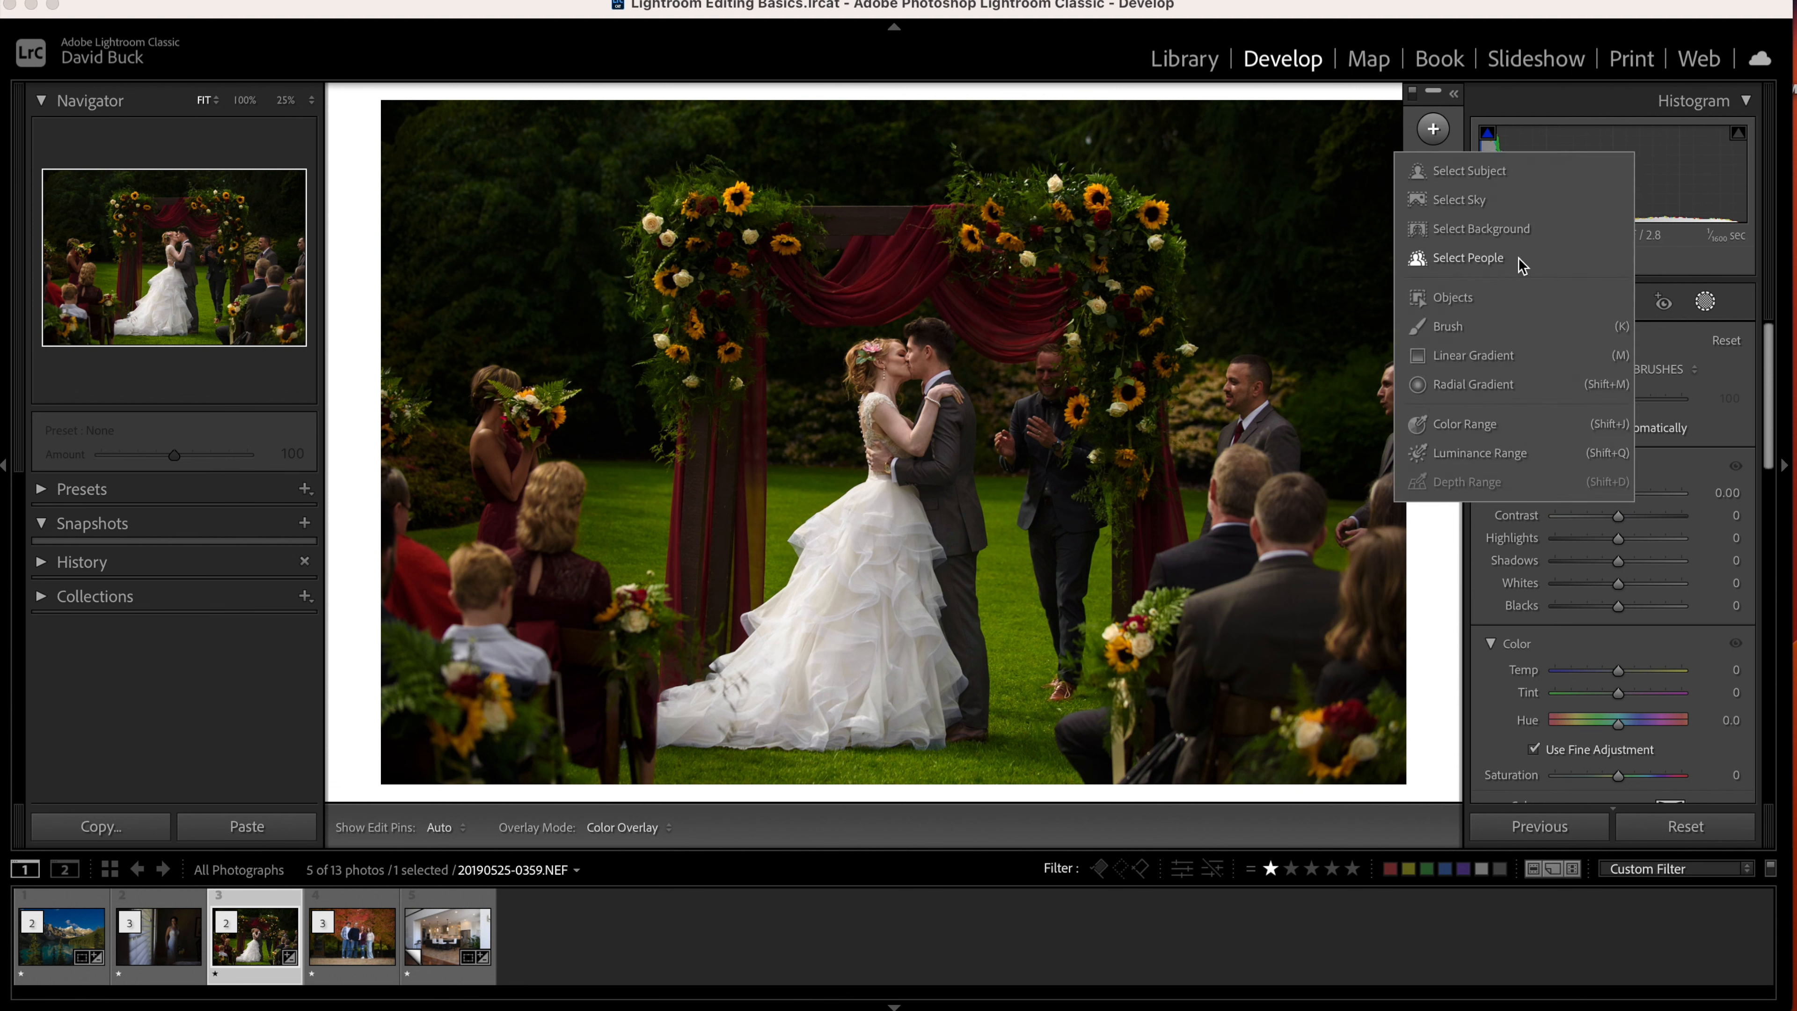
pyautogui.click(1474, 377)
pyautogui.moveTo(901, 361)
pyautogui.mouseDown()
pyautogui.moveTo(967, 411)
pyautogui.moveTo(909, 379)
pyautogui.mouseUp()
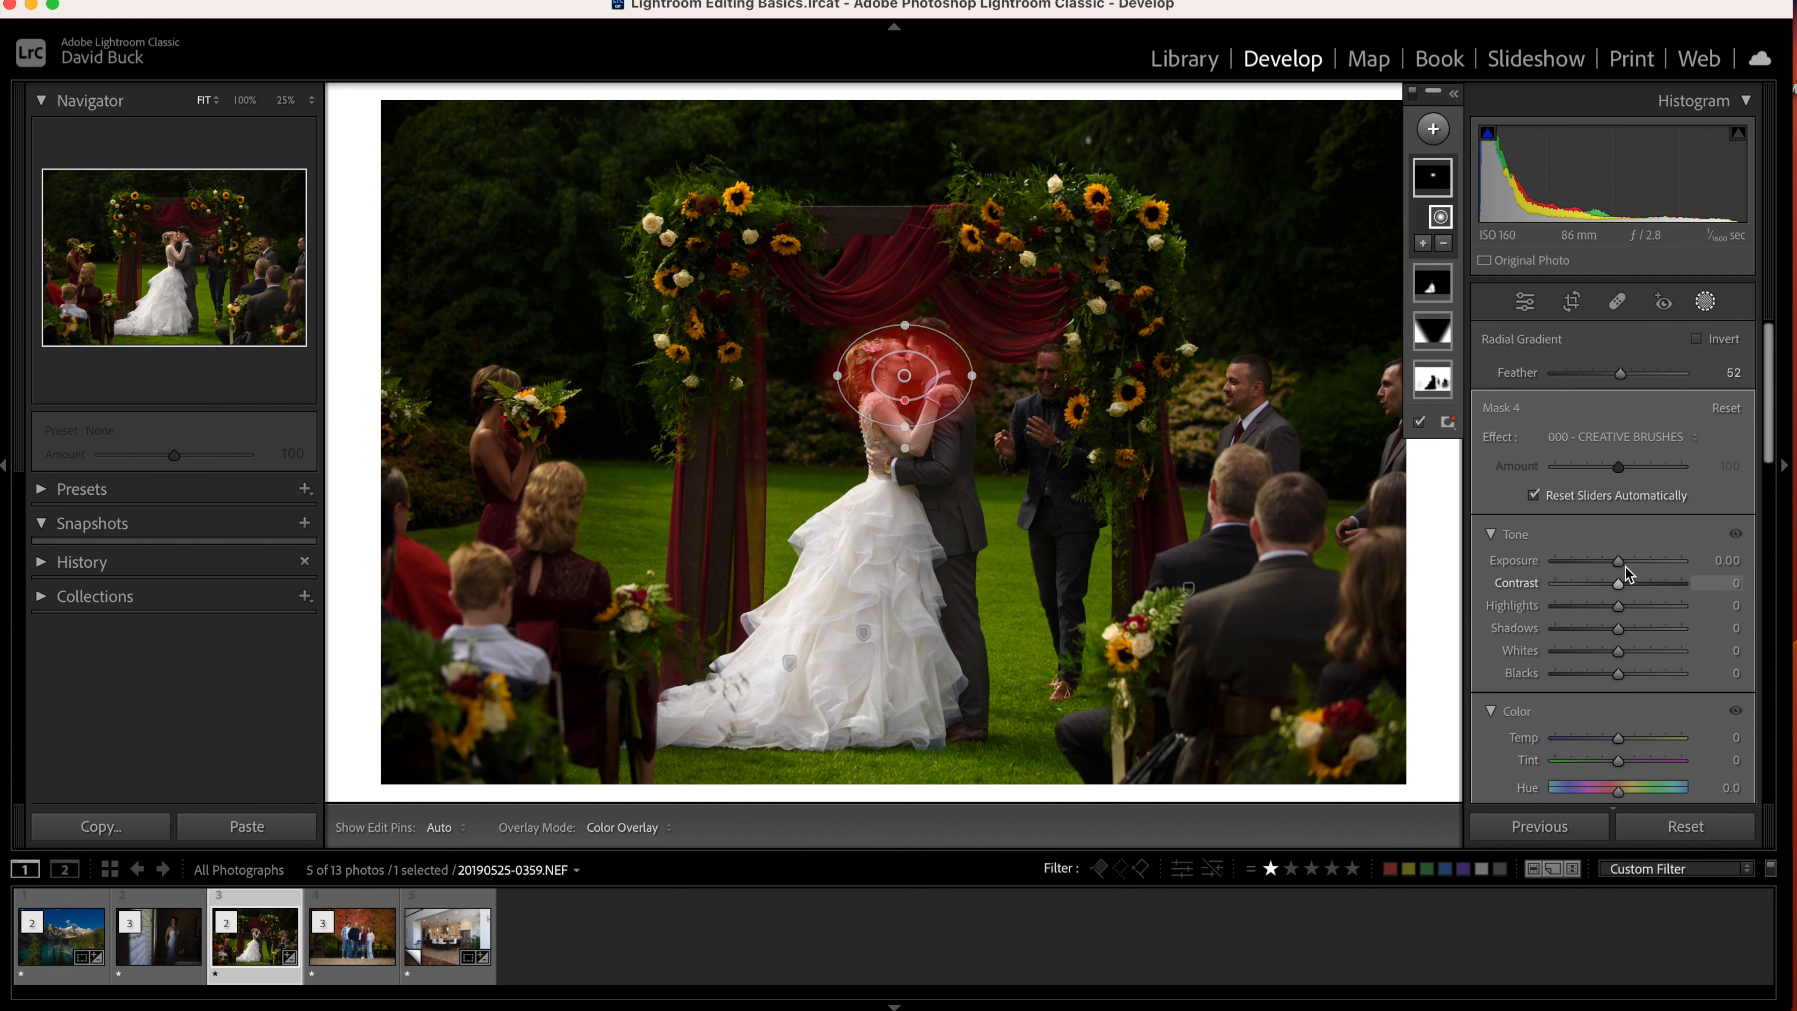
# For the radial mask on the couple's heads, leave Exposure at 0 and set Highlights to 50 and Whites to 6.
pyautogui.moveTo(1619, 562)
pyautogui.mouseDown()
pyautogui.moveTo(1696, 553)
pyautogui.moveTo(1618, 567)
pyautogui.mouseUp()
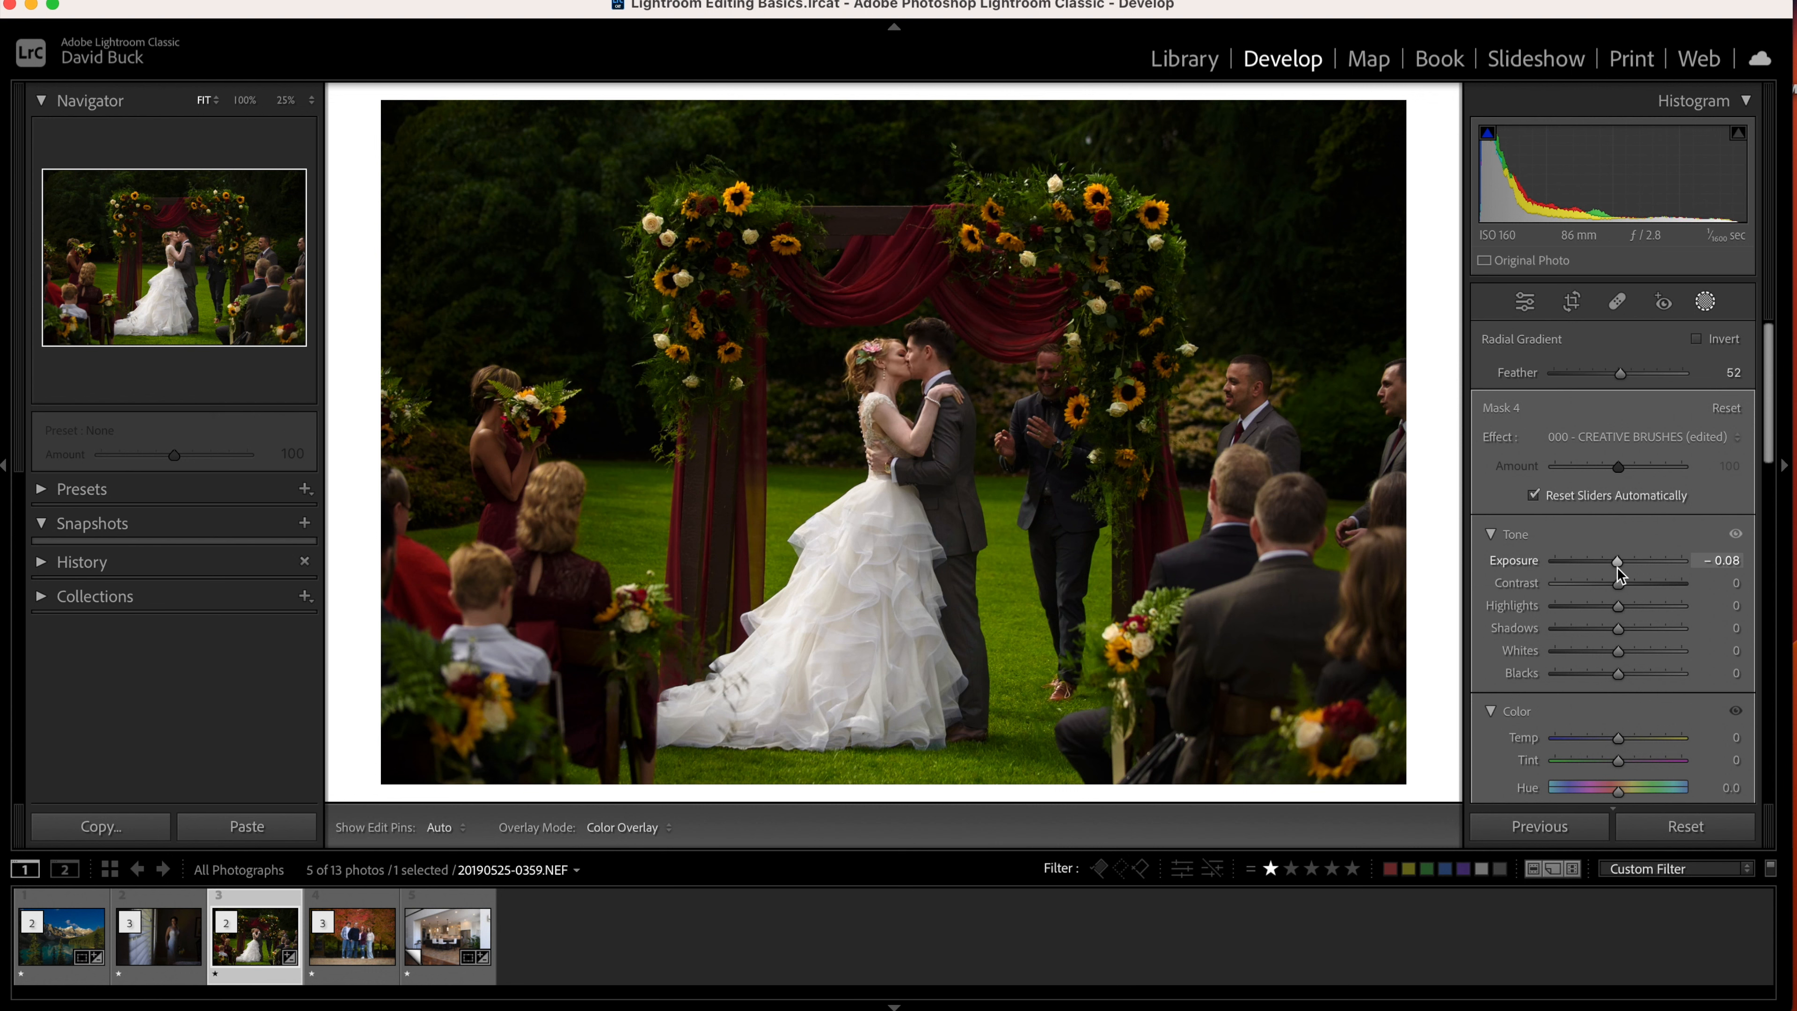
pyautogui.doubleClick(1617, 567)
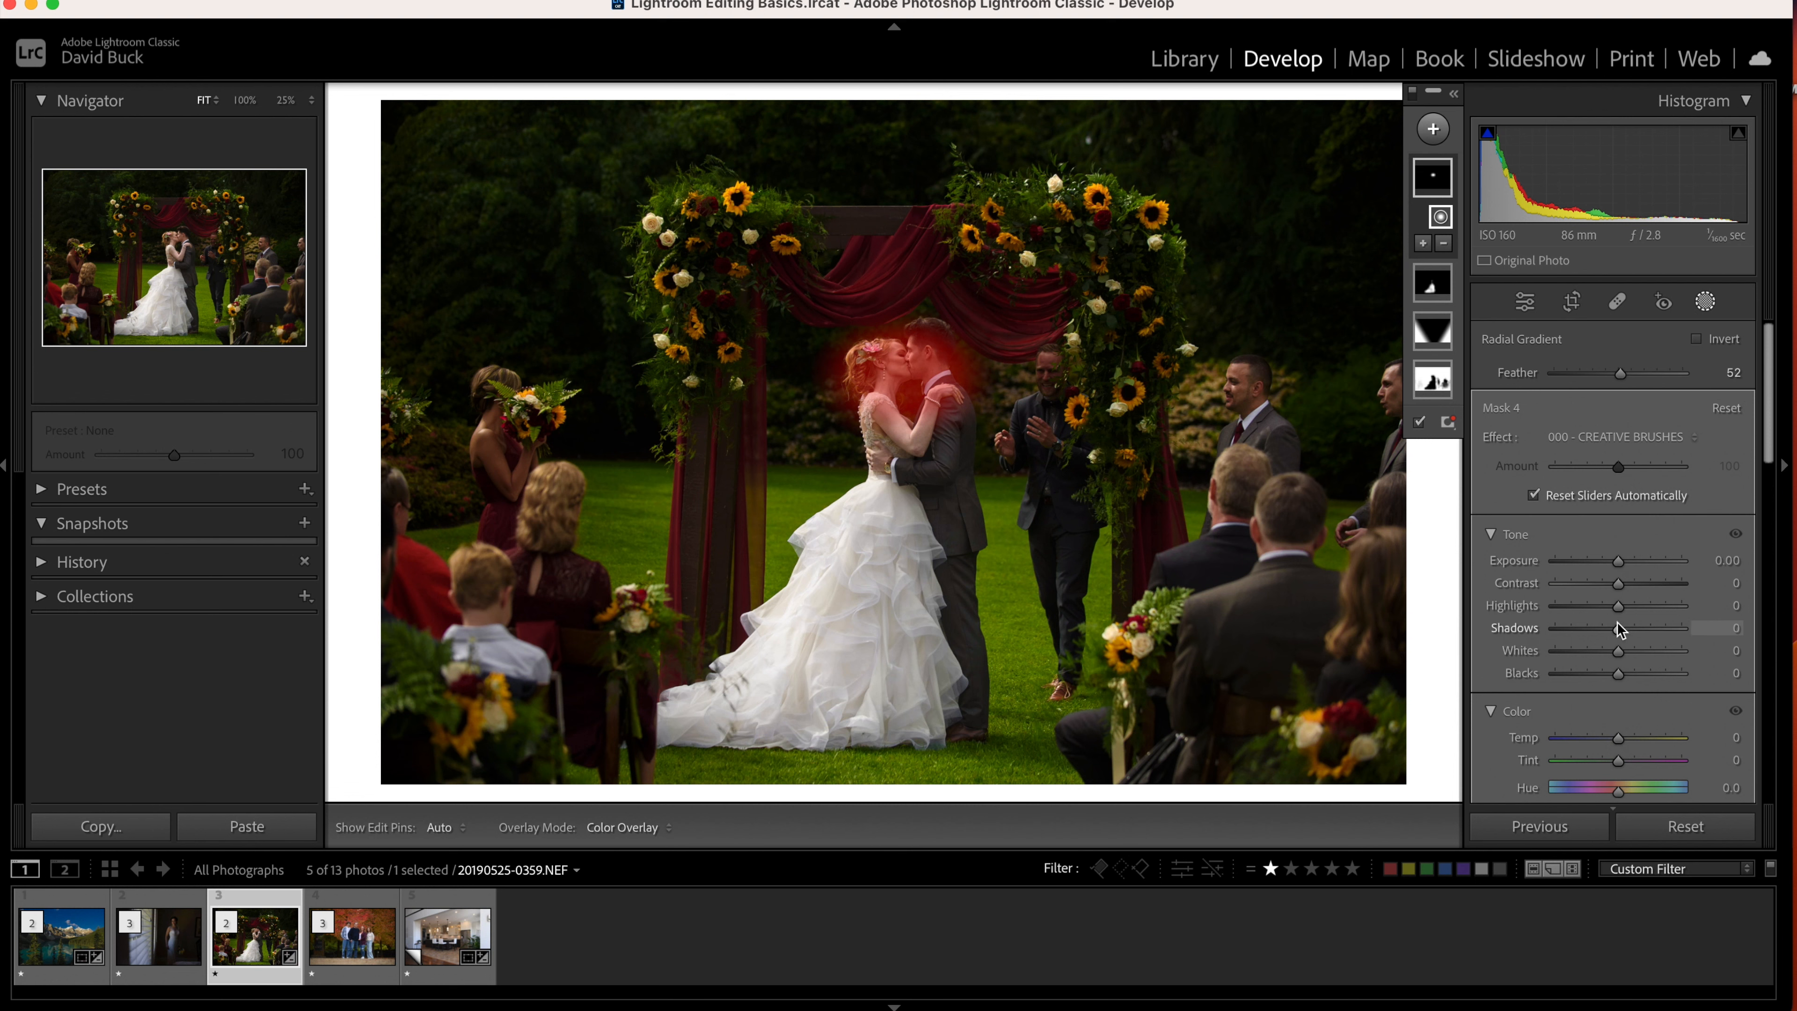
pyautogui.moveTo(1618, 606); pyautogui.dragTo(1621, 654)
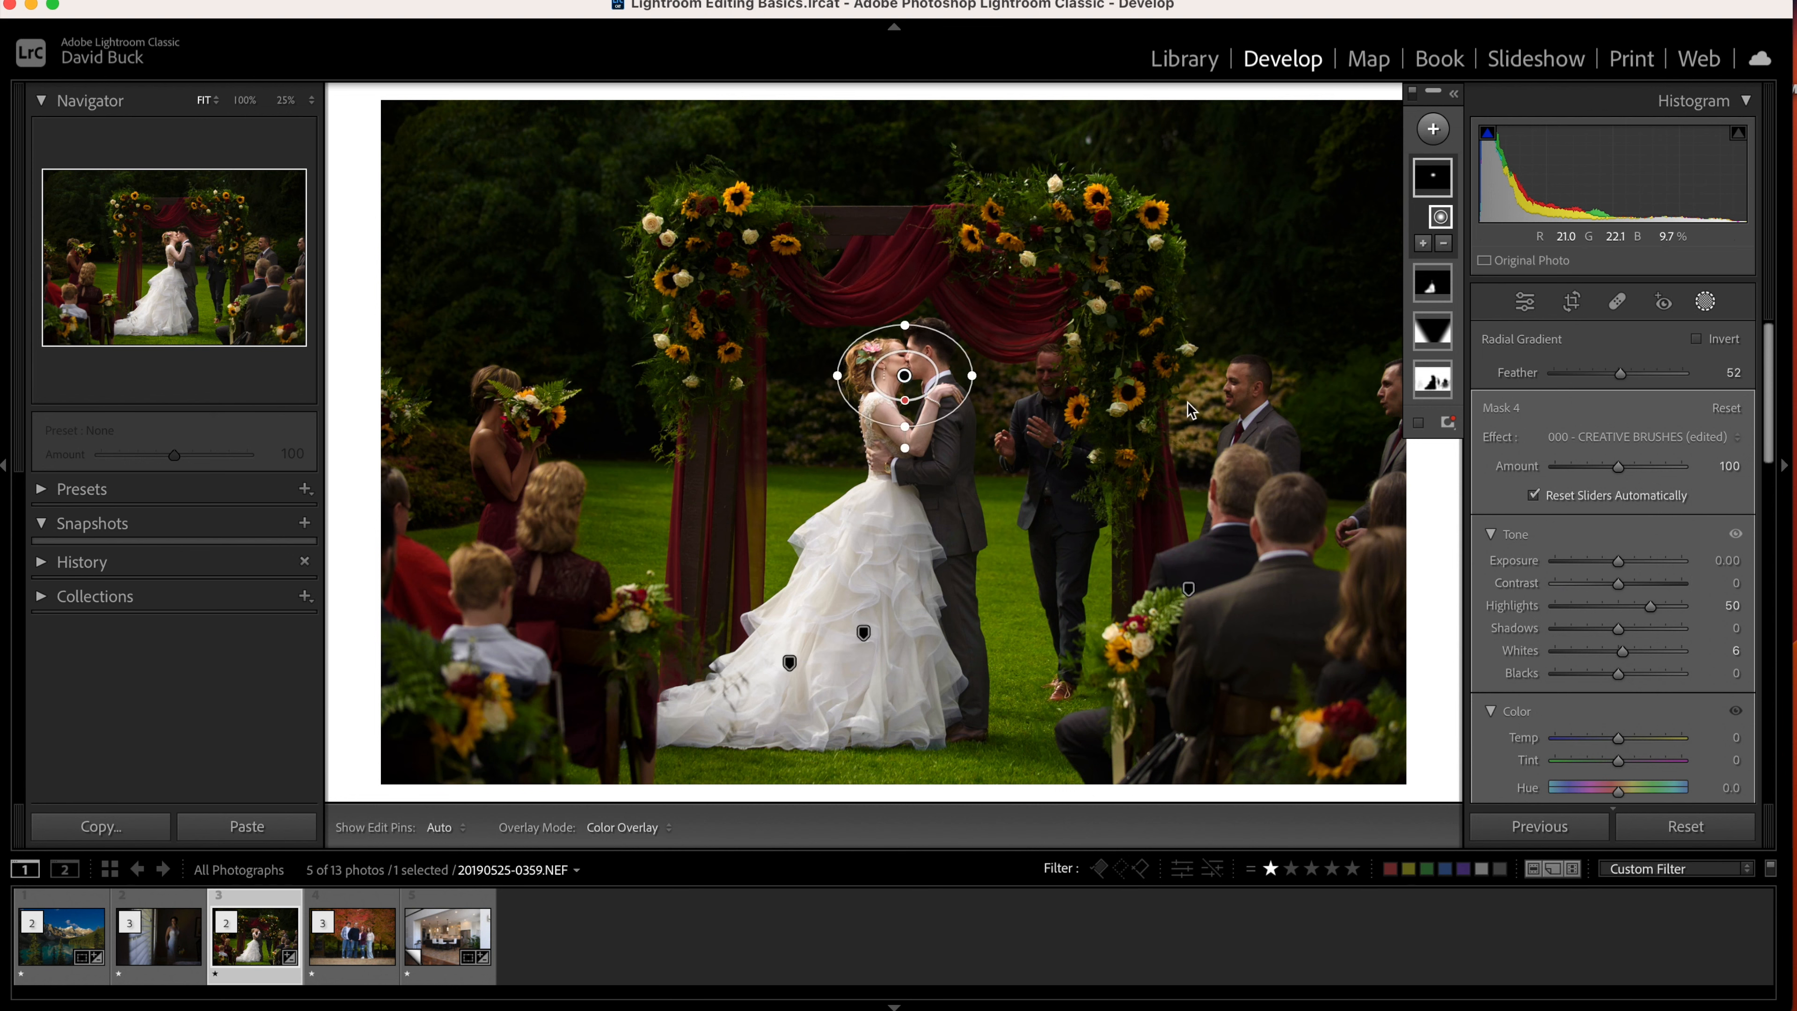
# Add a Brush mask with Exposure 0.44, Whites 16, Saturation 26, Texture 18 and Clarity 20.
pyautogui.click(1433, 131)
pyautogui.click(1464, 331)
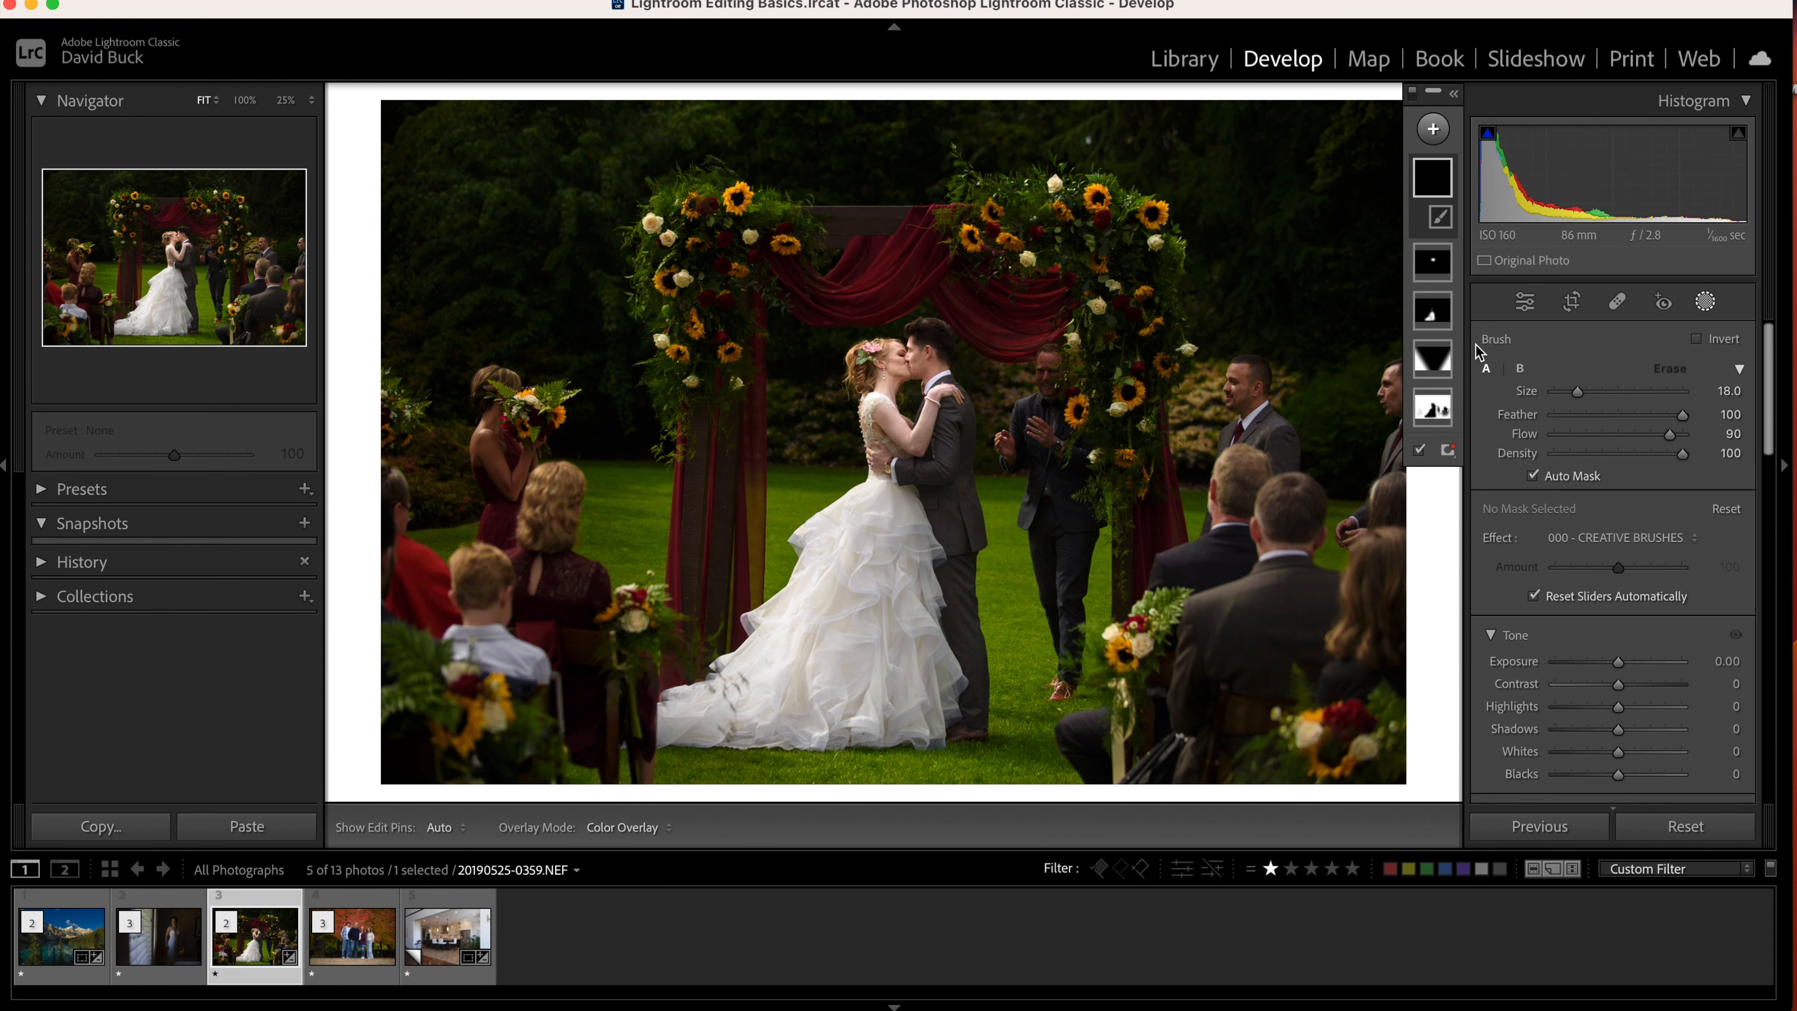
pyautogui.click(1625, 667)
pyautogui.scroll(-1, 1626, 669)
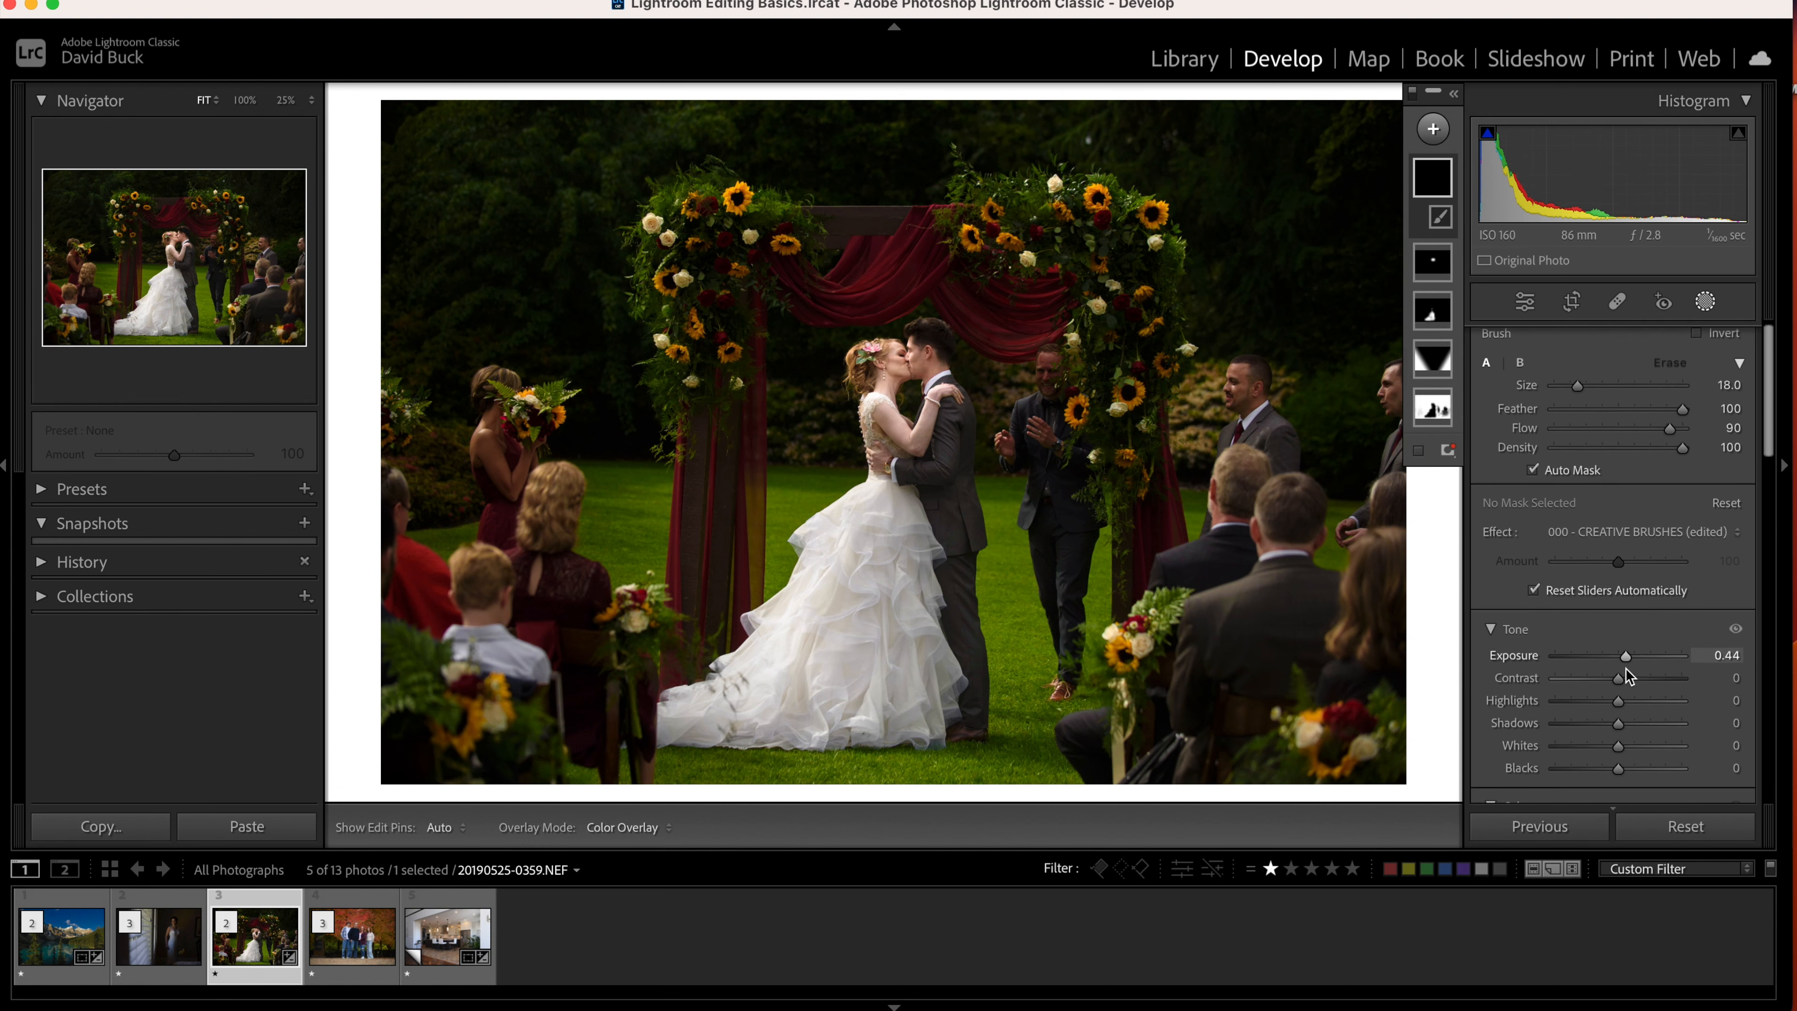
pyautogui.scroll(-4, 1624, 666)
pyautogui.click(1628, 684)
pyautogui.scroll(-1, 1627, 683)
pyautogui.scroll(-8, 1627, 684)
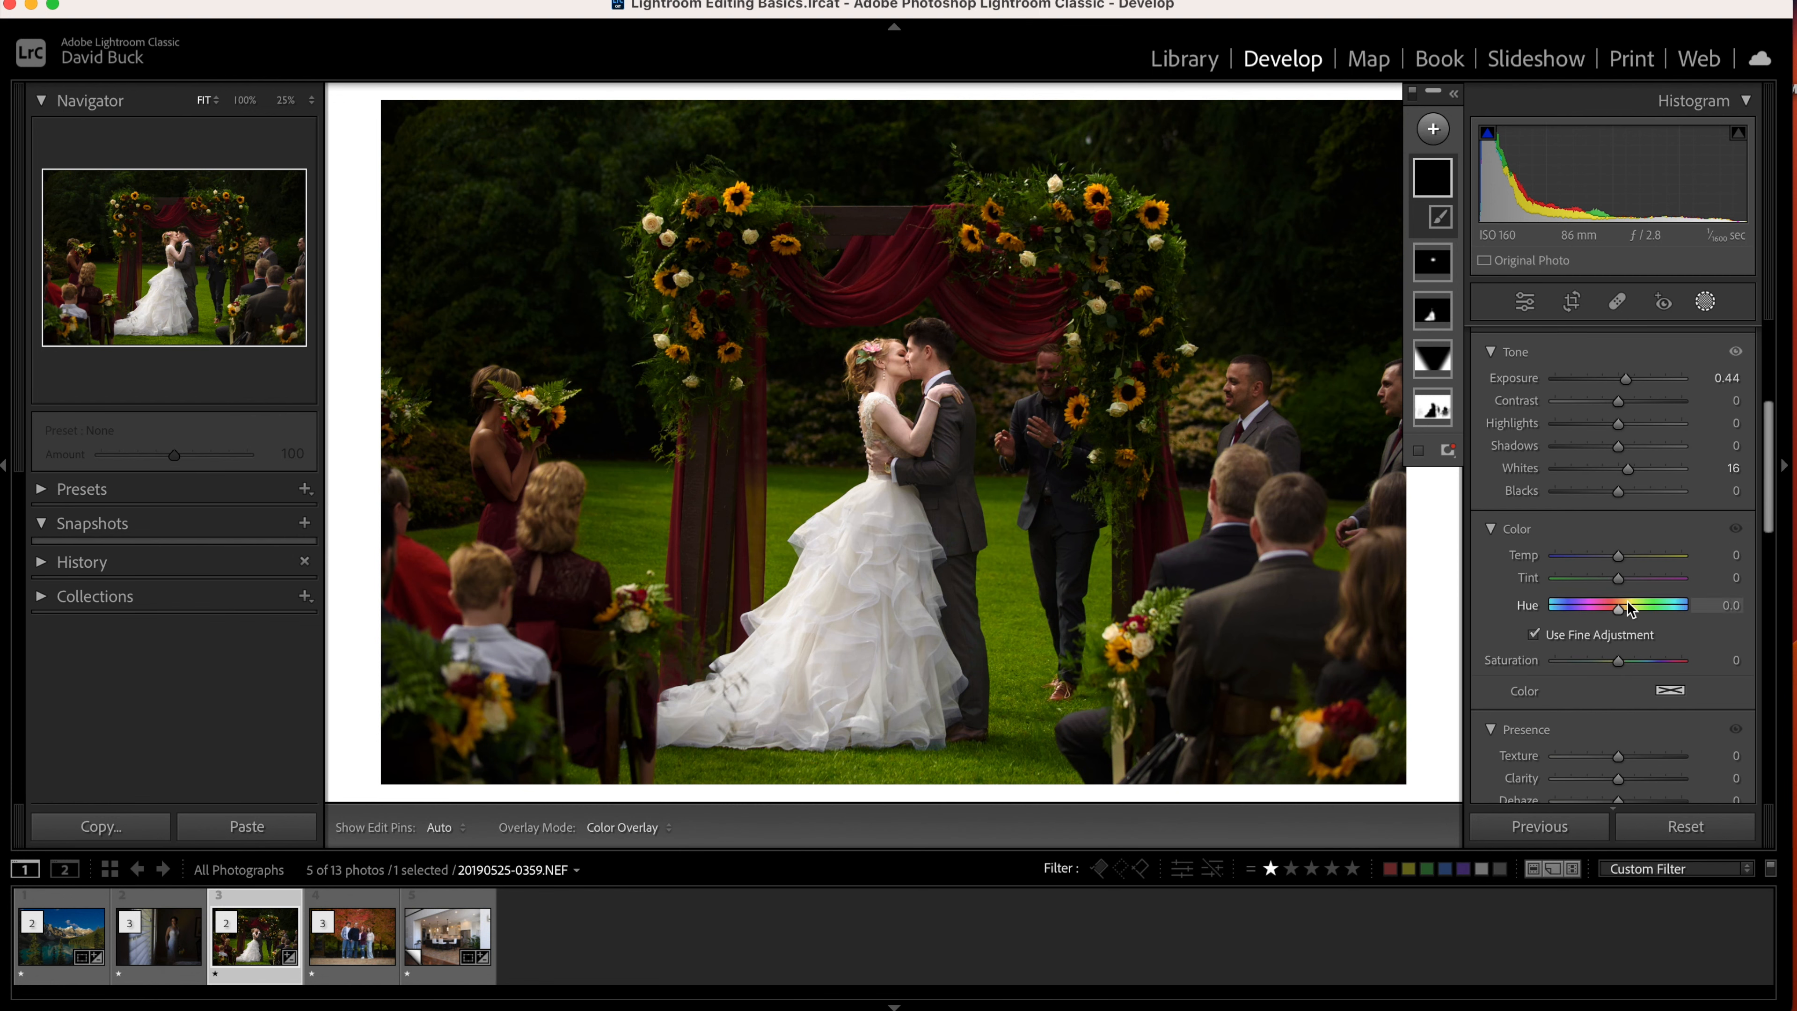
pyautogui.moveTo(1634, 615); pyautogui.dragTo(1633, 609)
pyautogui.click(1629, 699)
pyautogui.click(1629, 722)
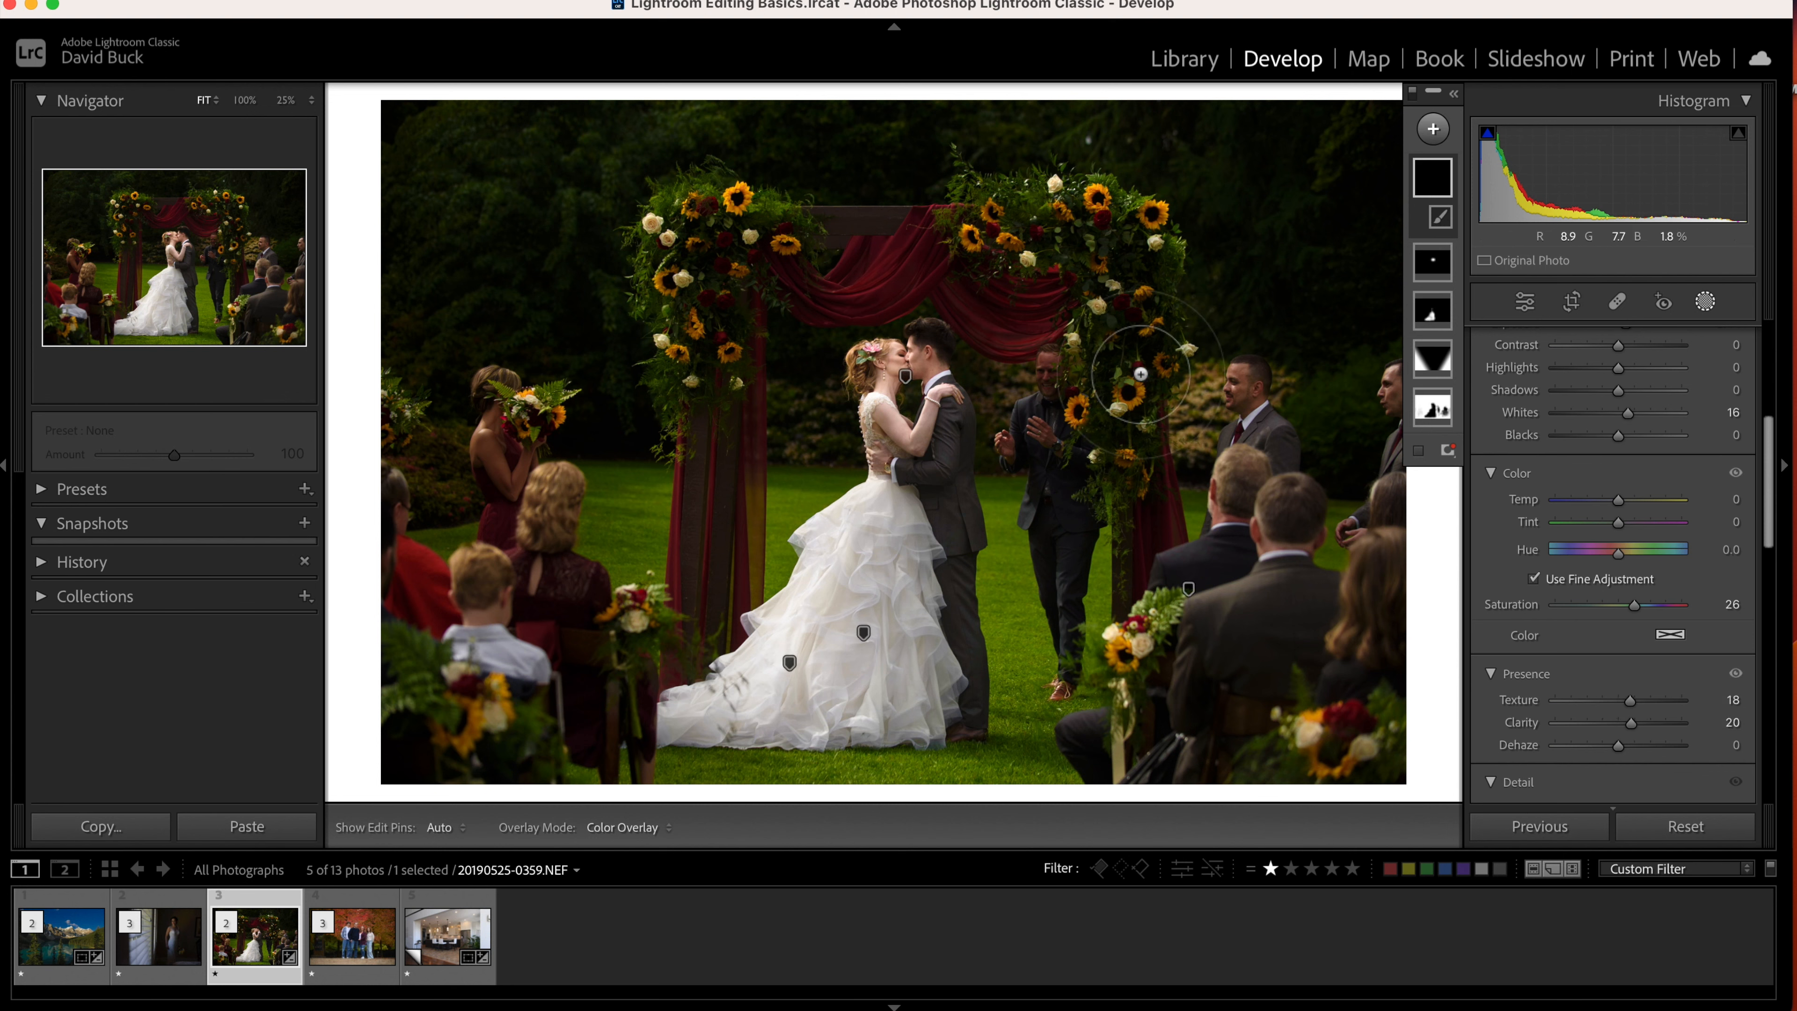
# Paint the brush mask over the flowers on both sides of the arch with the edit pins hidden, and set its Amount to 88.
pyautogui.press('h')
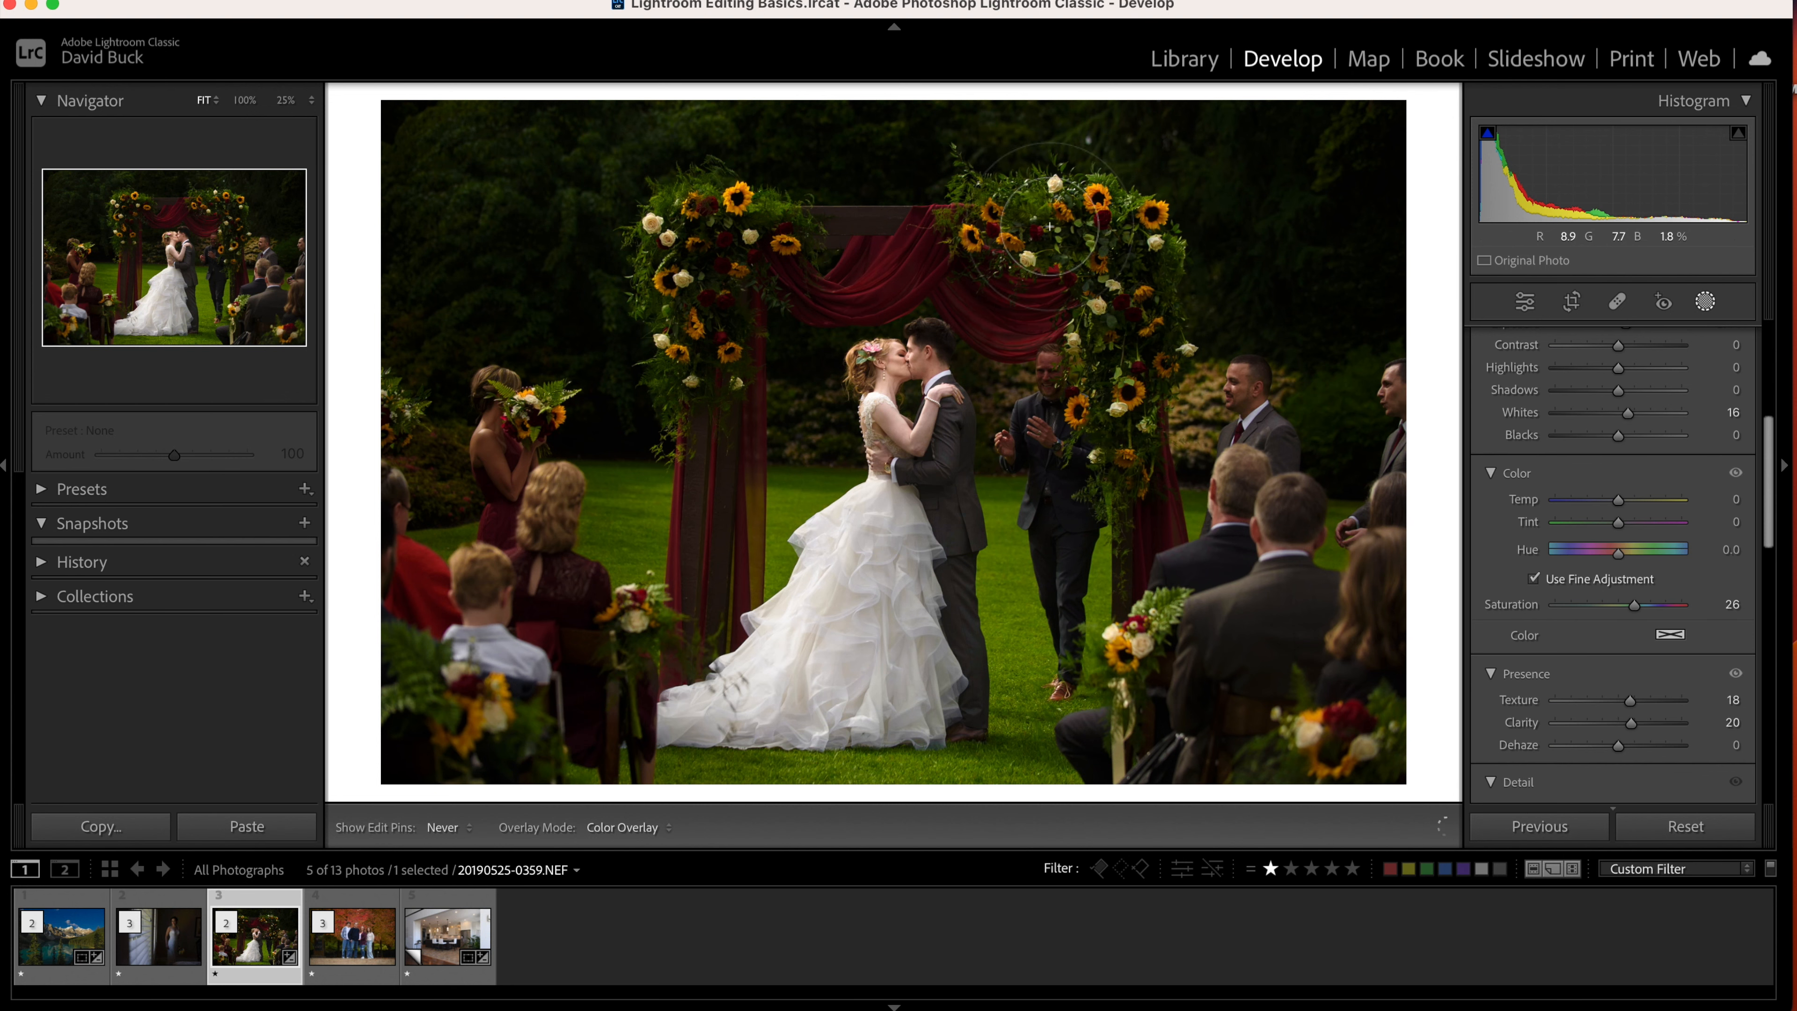
pyautogui.press('h')
pyautogui.scroll(5, 1540, 673)
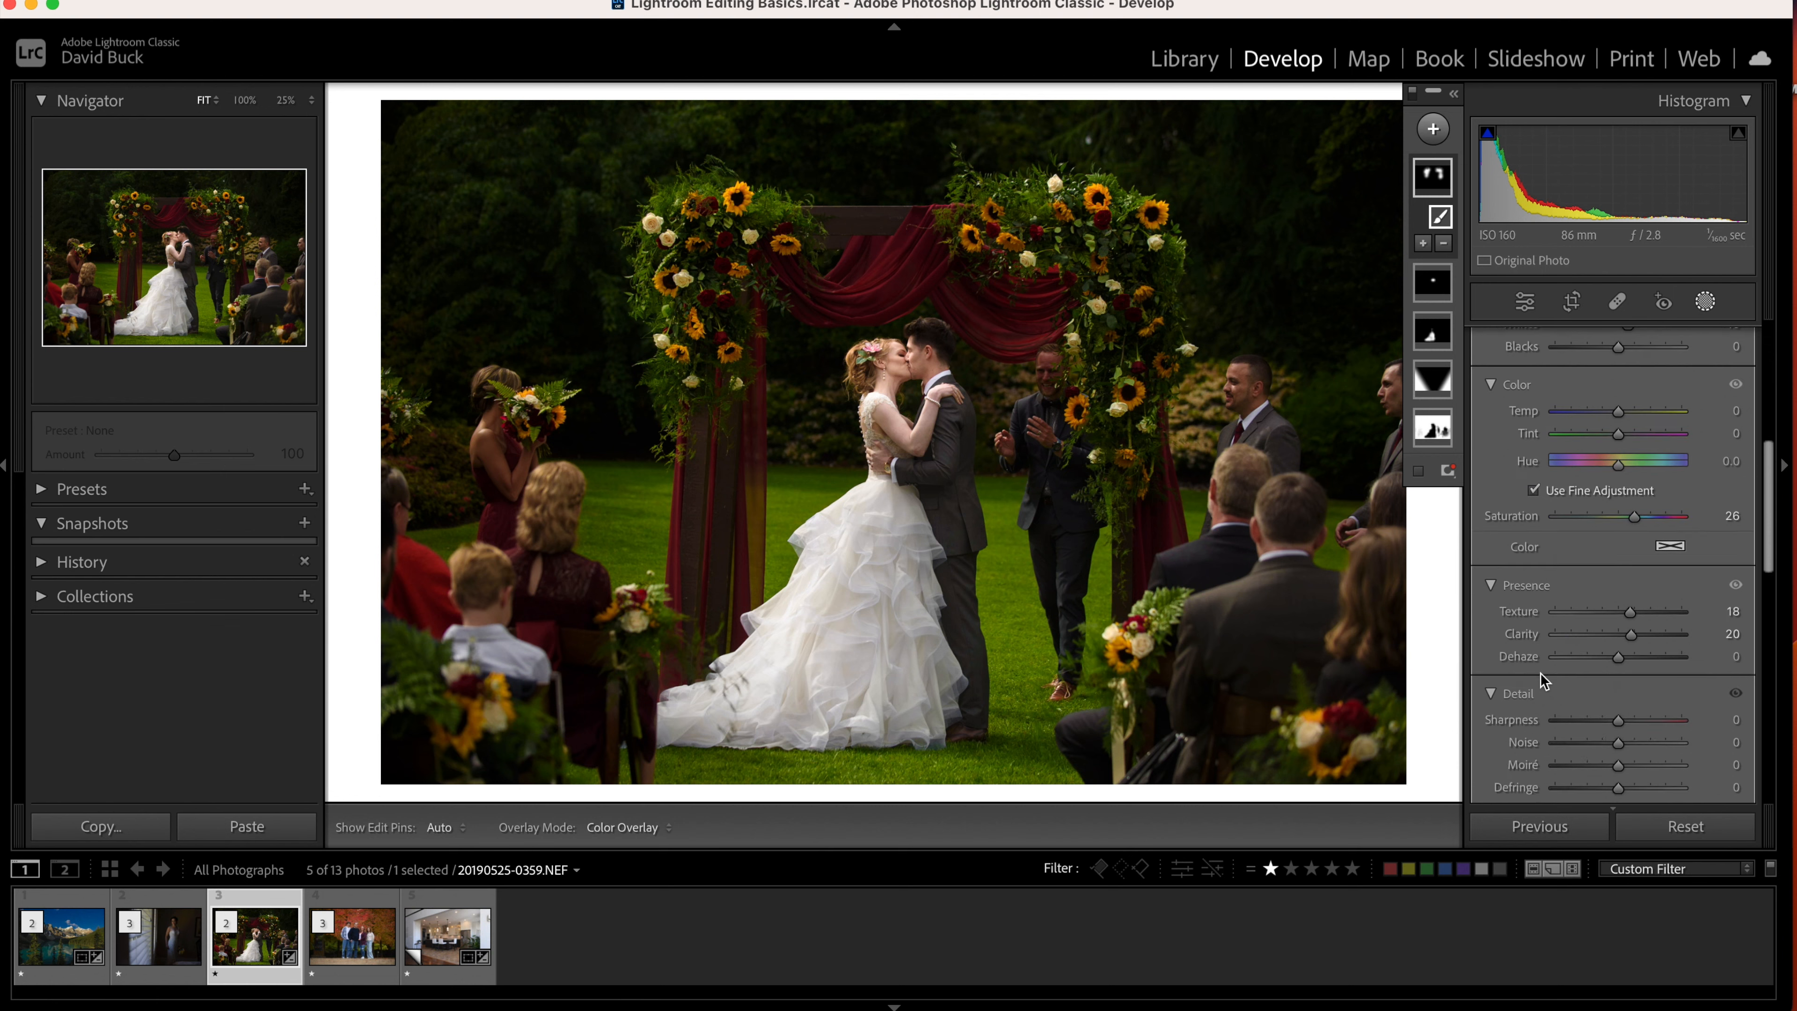
pyautogui.moveTo(1619, 496)
pyautogui.mouseDown()
pyautogui.moveTo(1693, 514)
pyautogui.moveTo(1627, 507)
pyautogui.moveTo(1673, 515)
pyautogui.moveTo(1581, 529)
pyautogui.moveTo(1610, 511)
pyautogui.mouseUp()
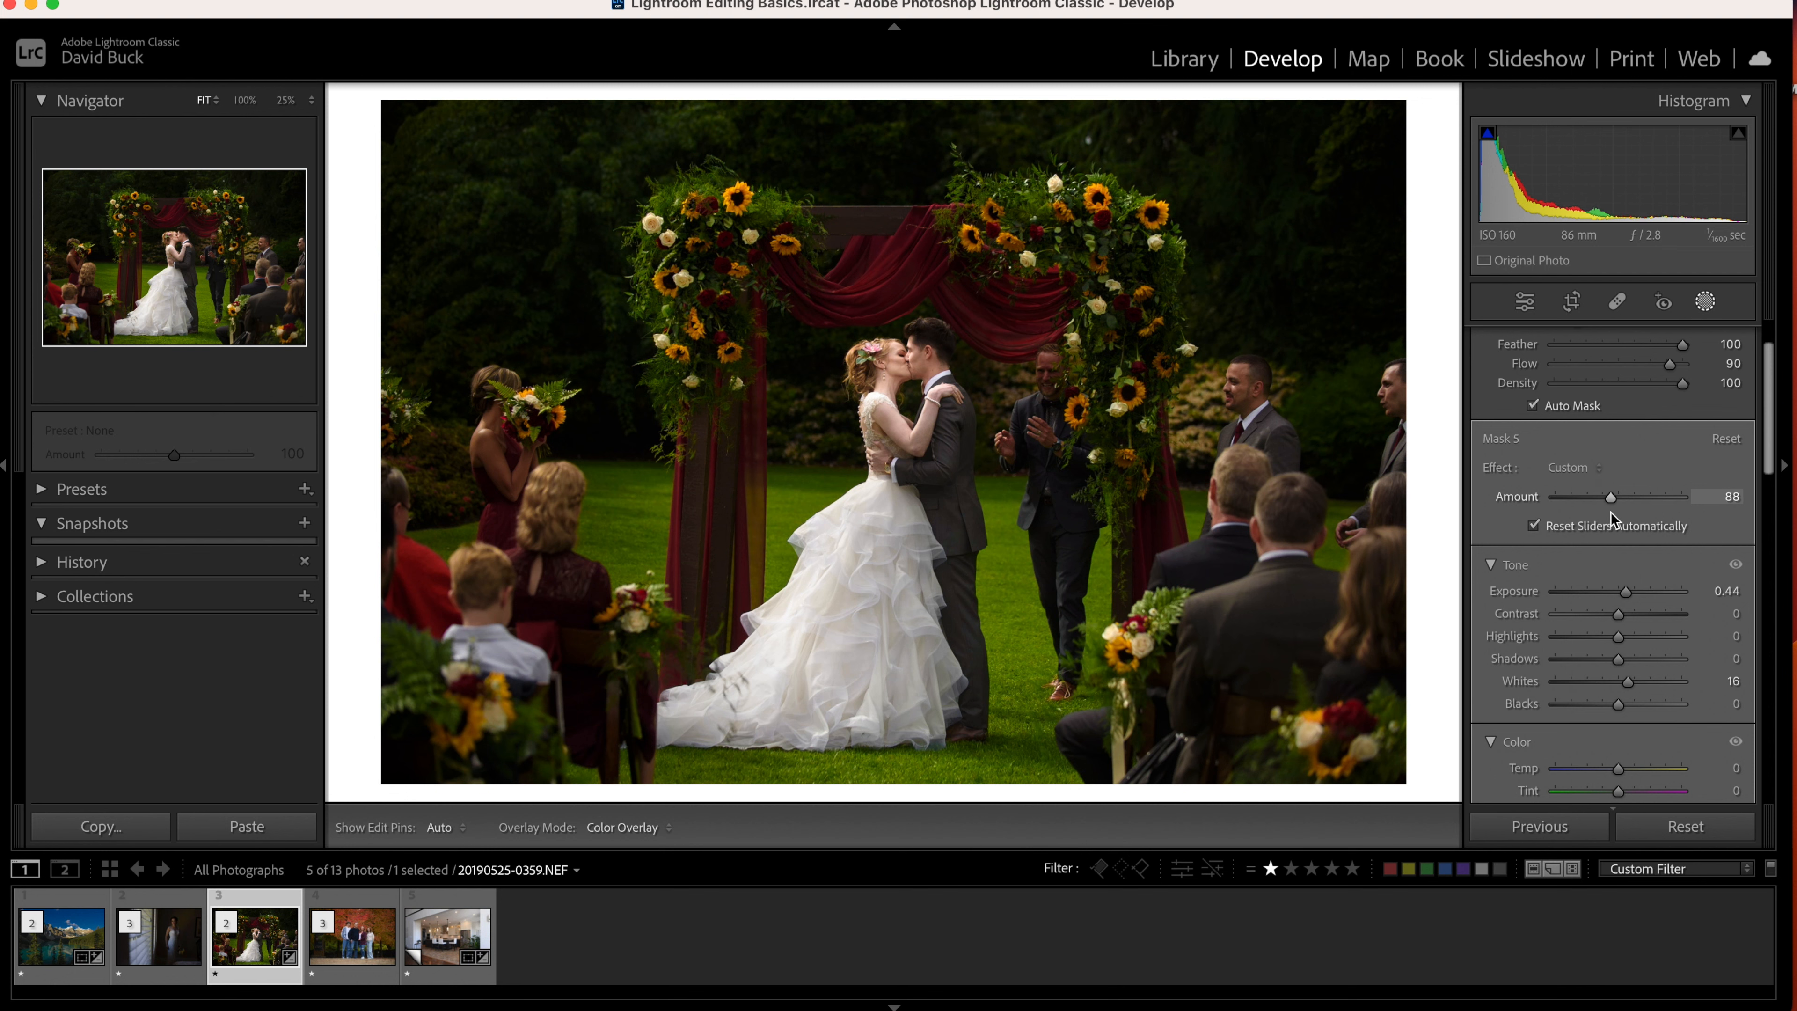
pyautogui.click(1704, 303)
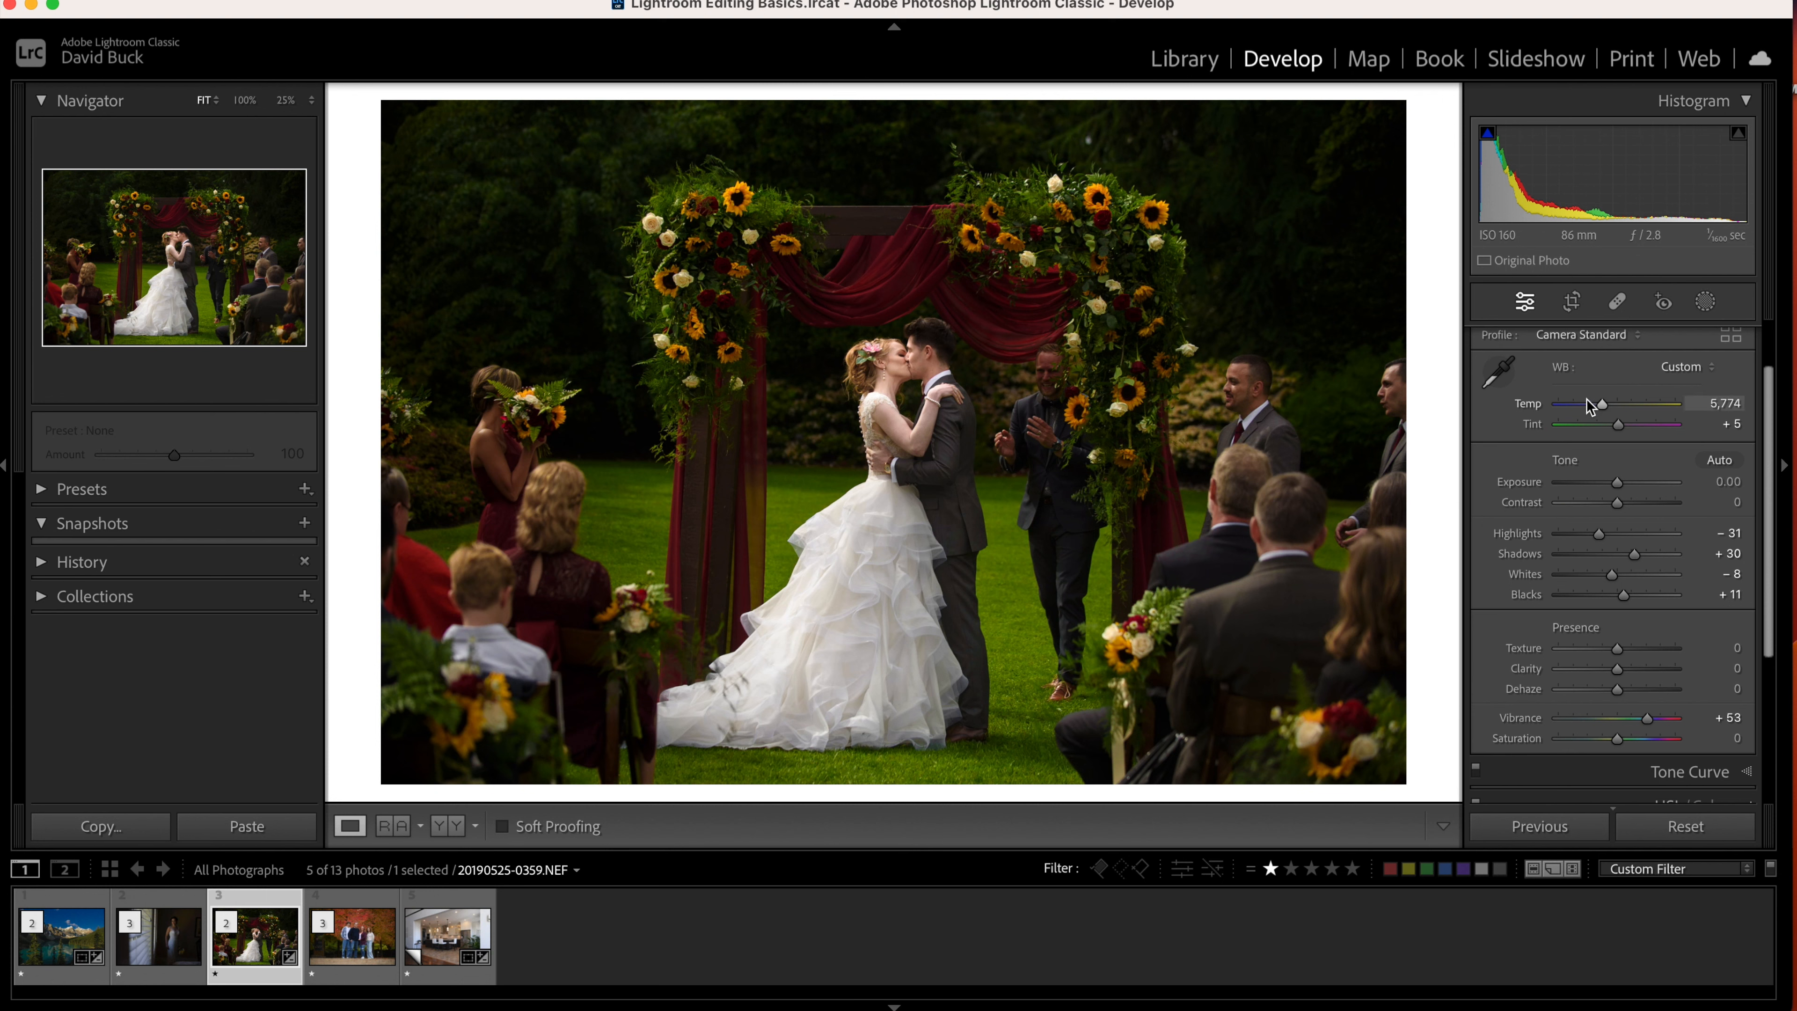
# Colour grade the wedding photo with blue shadows at hue 242 and saturation 27, and a slight yellow tint in the midtones.
pyautogui.scroll(-3, 1666, 607)
pyautogui.scroll(-1, 1698, 652)
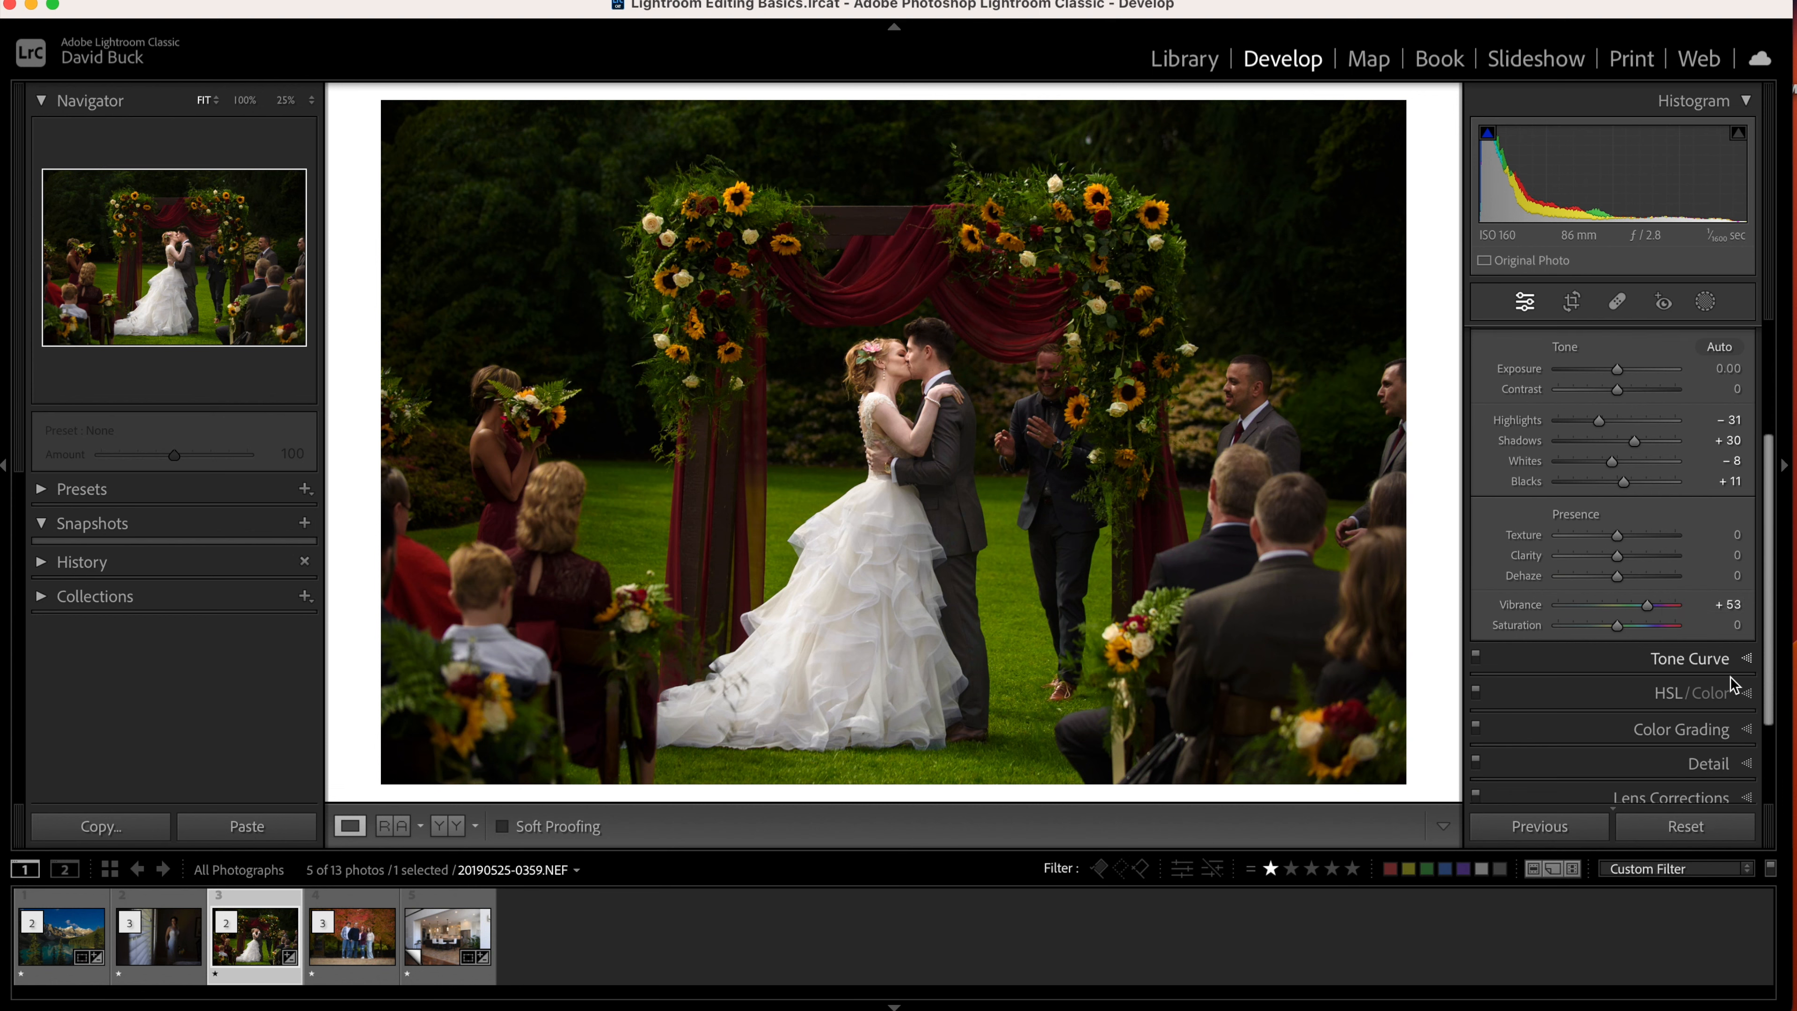
pyautogui.click(1728, 735)
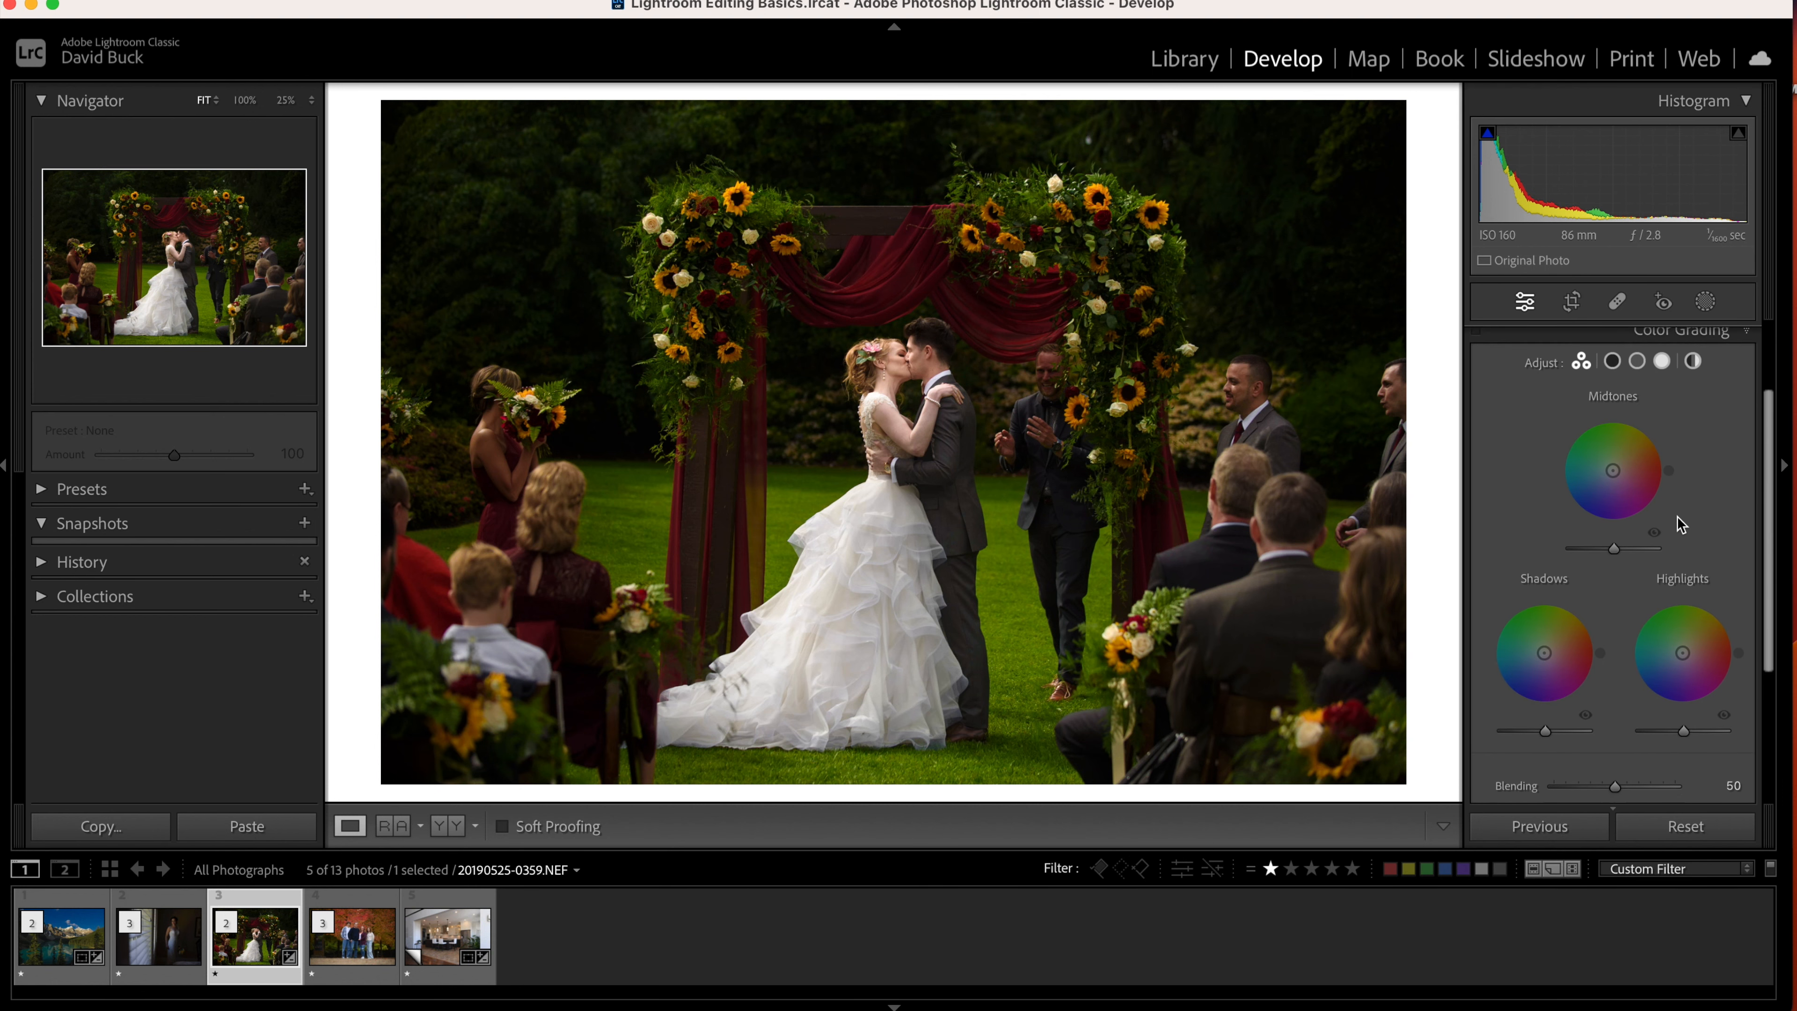
pyautogui.scroll(-1, 1620, 482)
pyautogui.moveTo(1546, 650); pyautogui.dragTo(1538, 660)
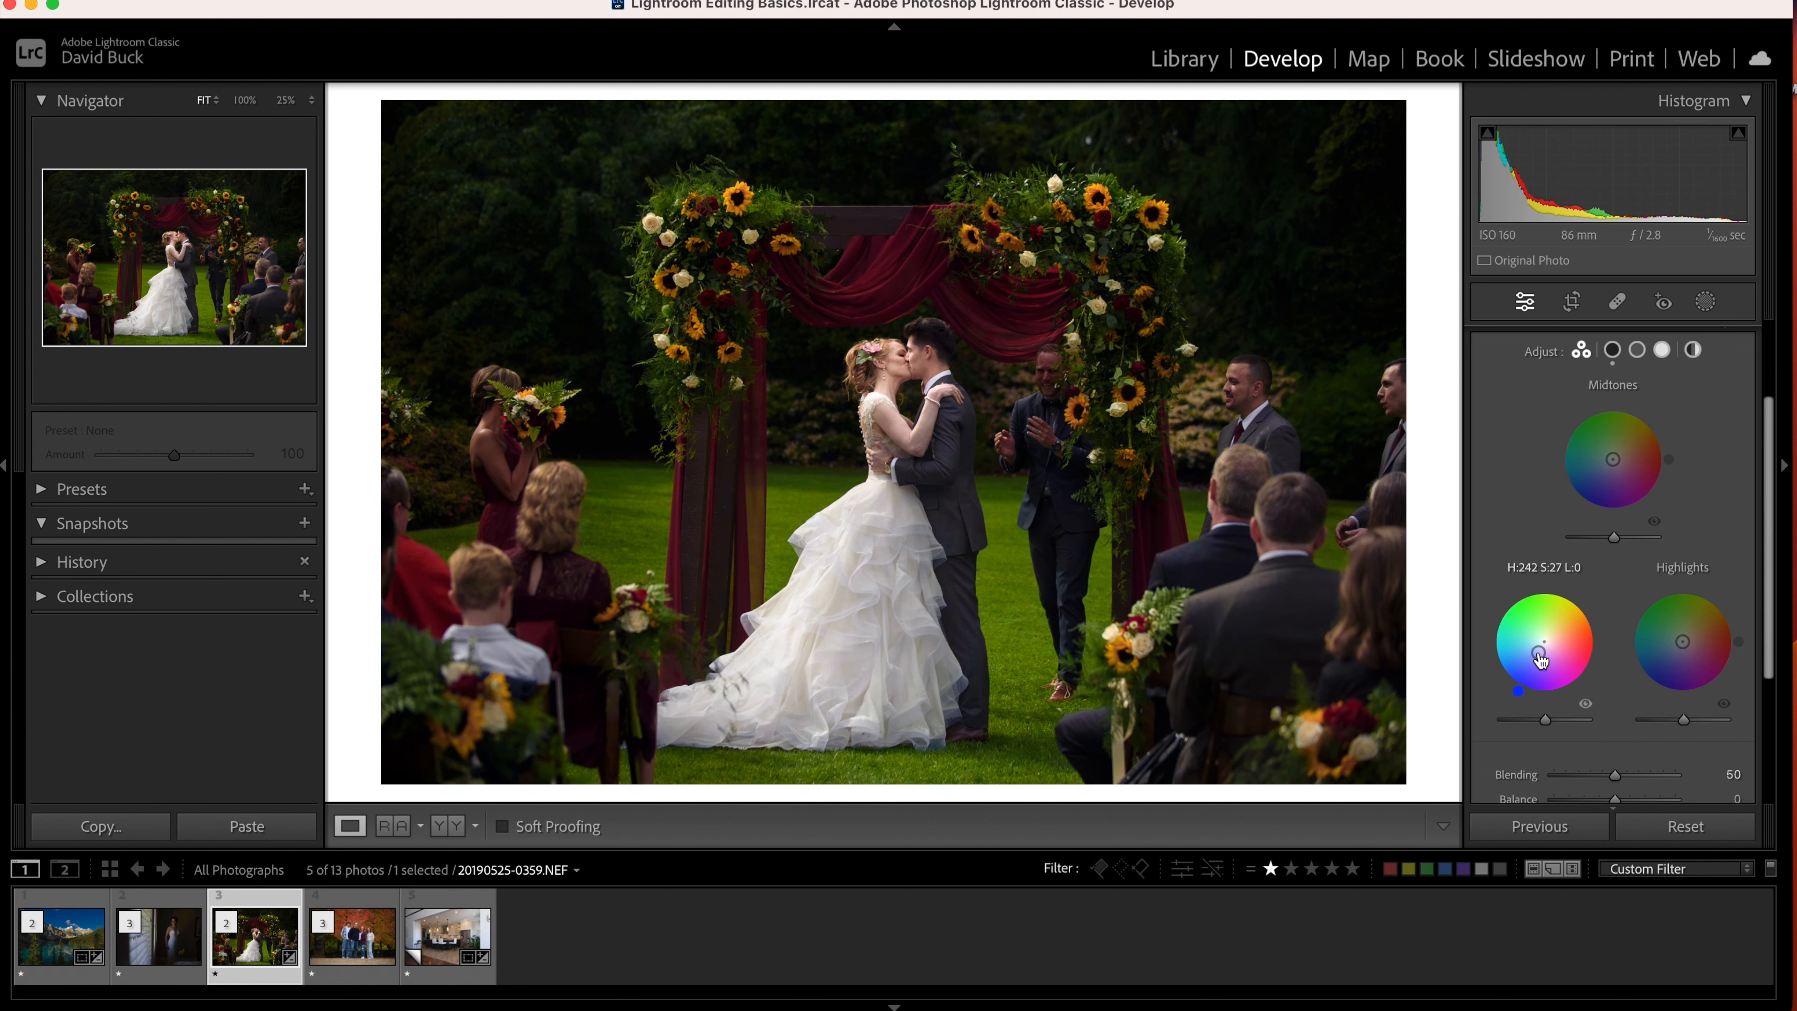
pyautogui.moveTo(1612, 460); pyautogui.dragTo(1613, 458)
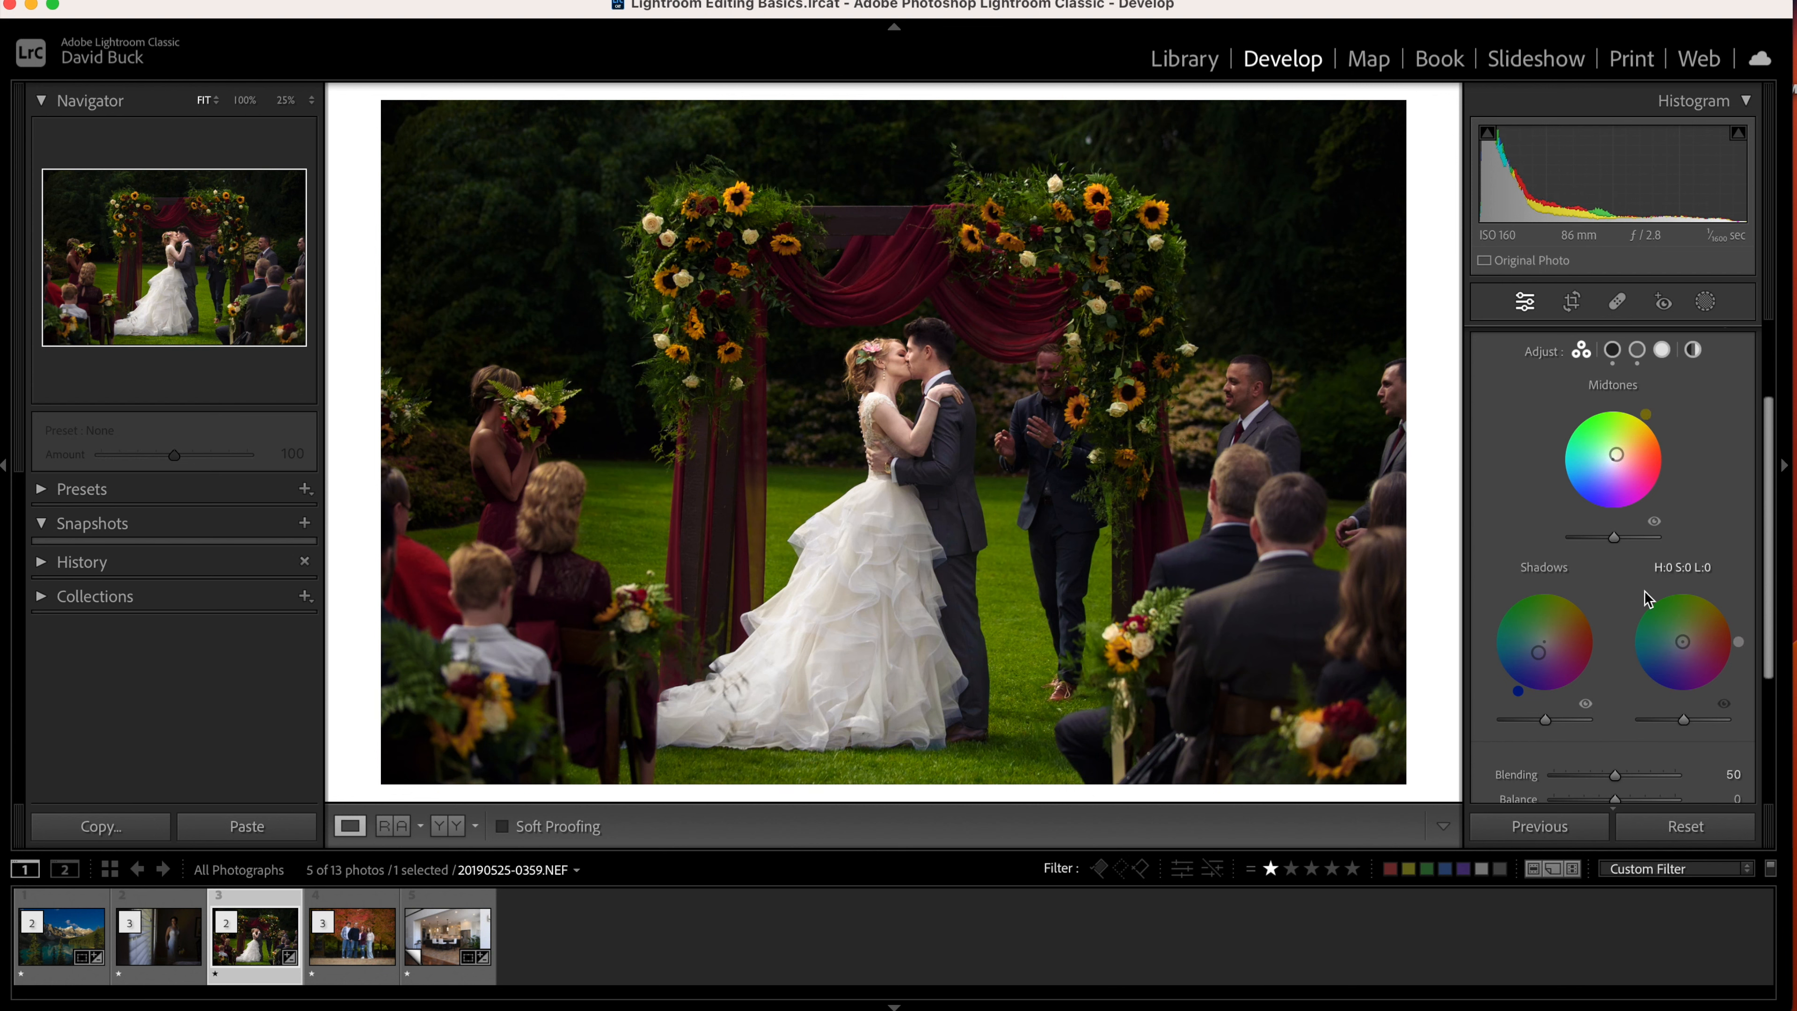
pyautogui.scroll(3, 1724, 424)
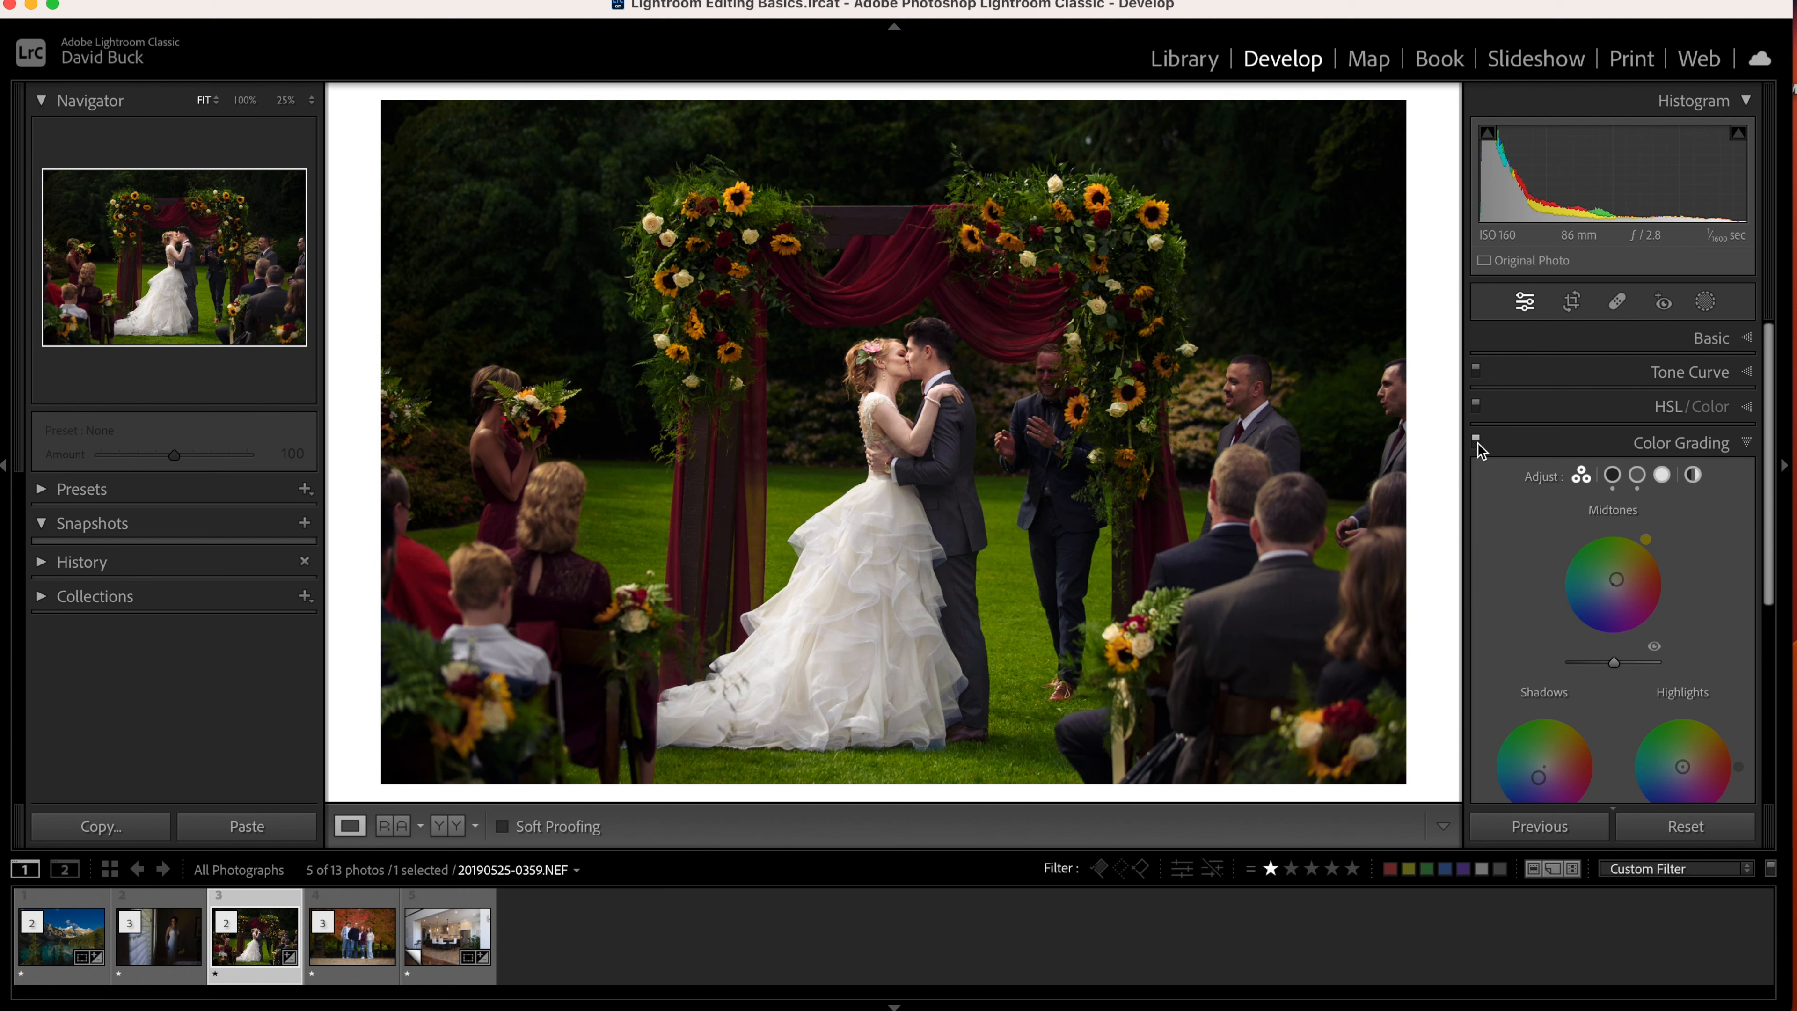
# Reset all of the wedding photo's adjustments to compare with the unedited version, and undo the reset.
pyautogui.click(1711, 339)
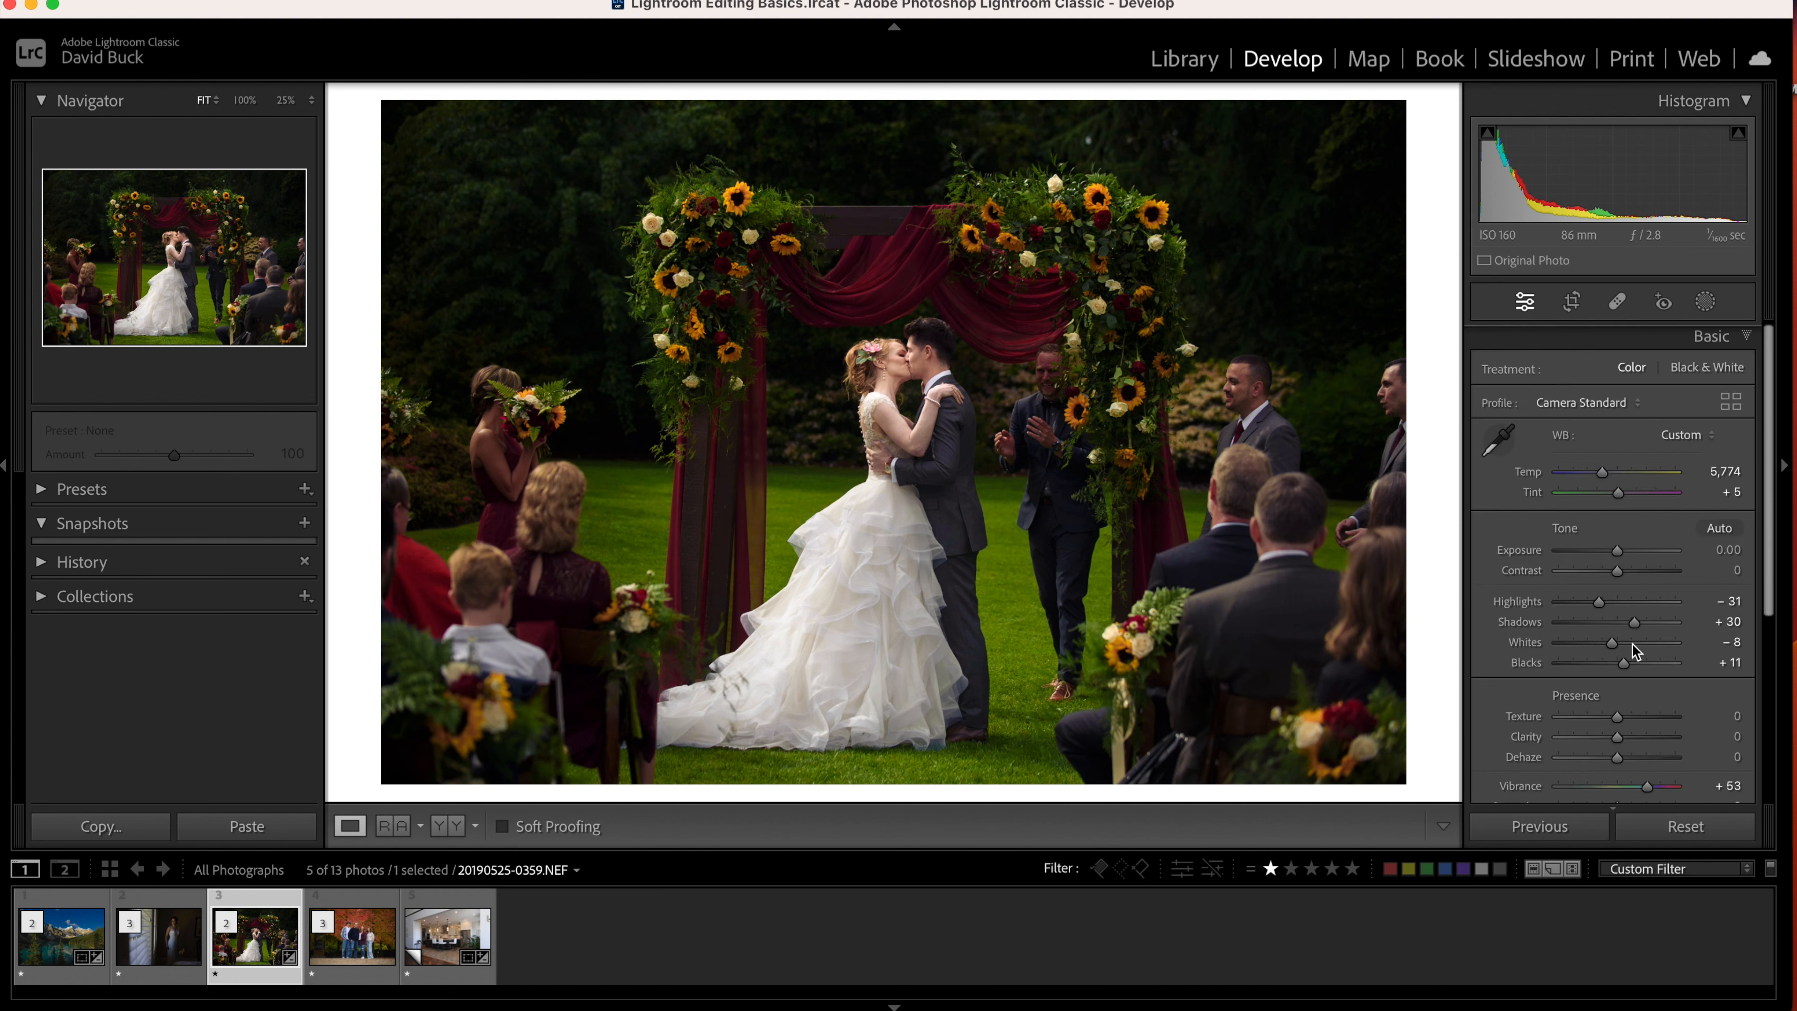
pyautogui.click(1690, 831)
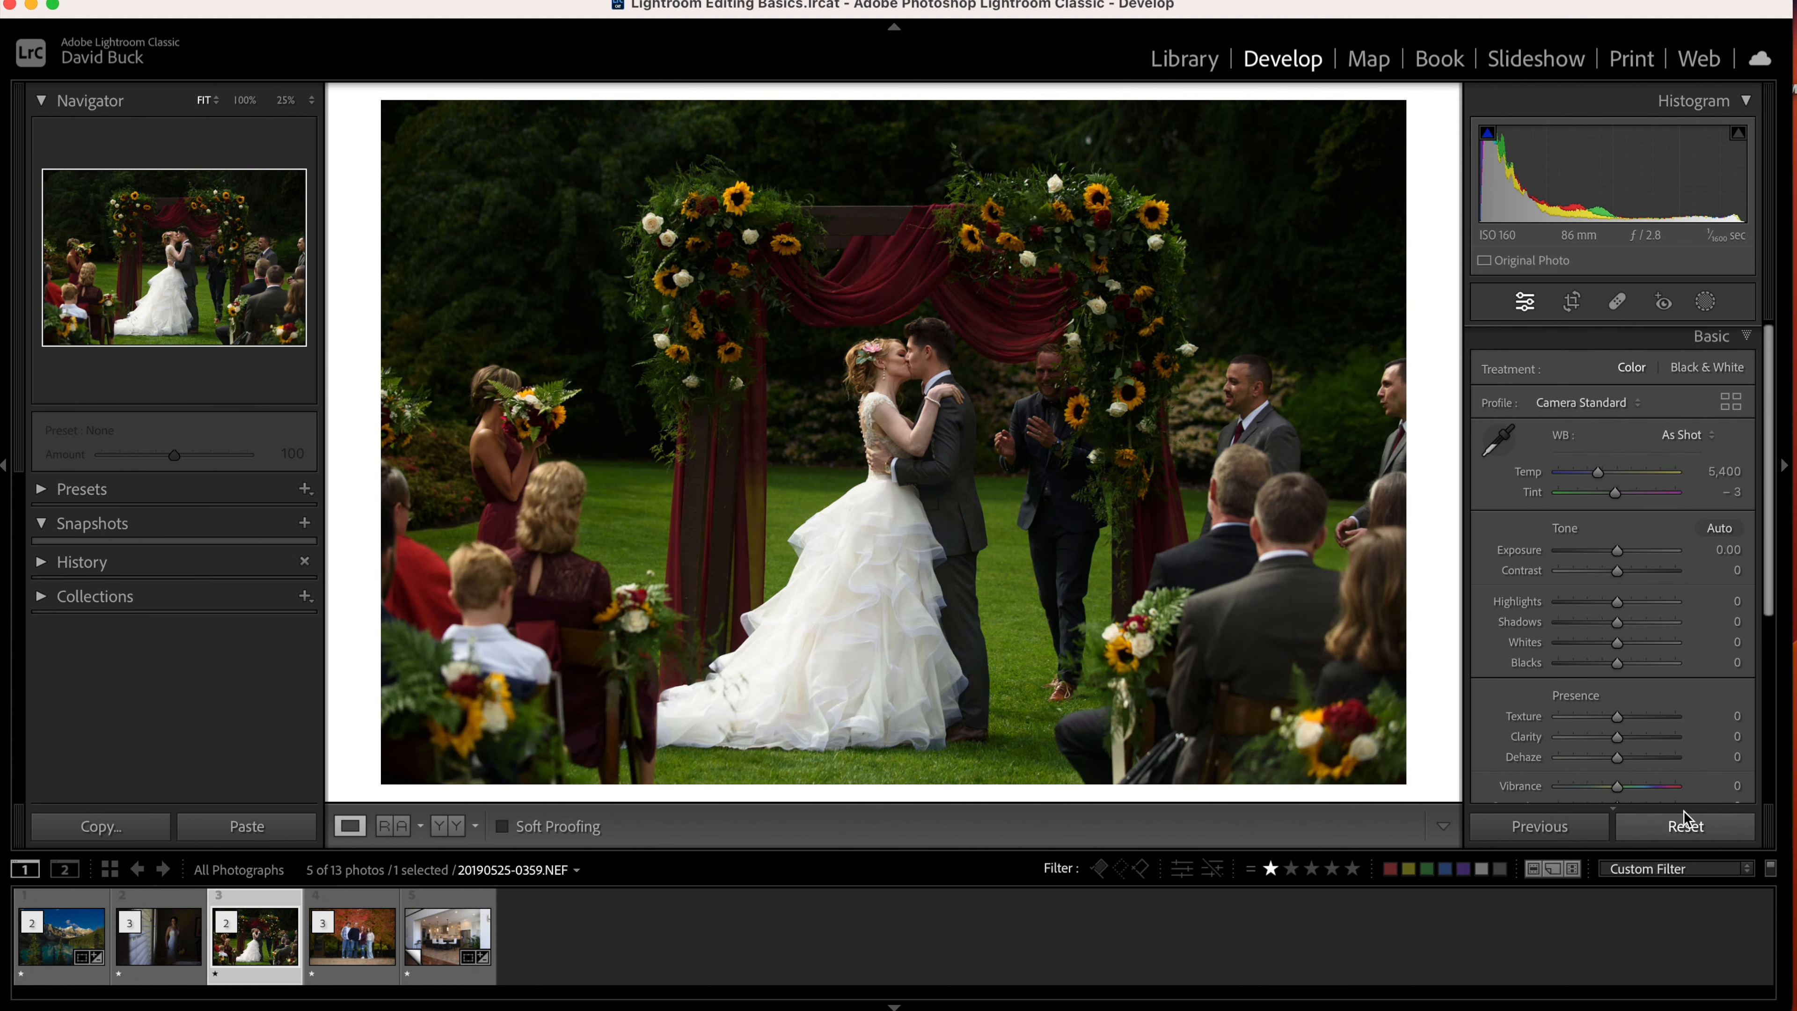
pyautogui.press('super+z')
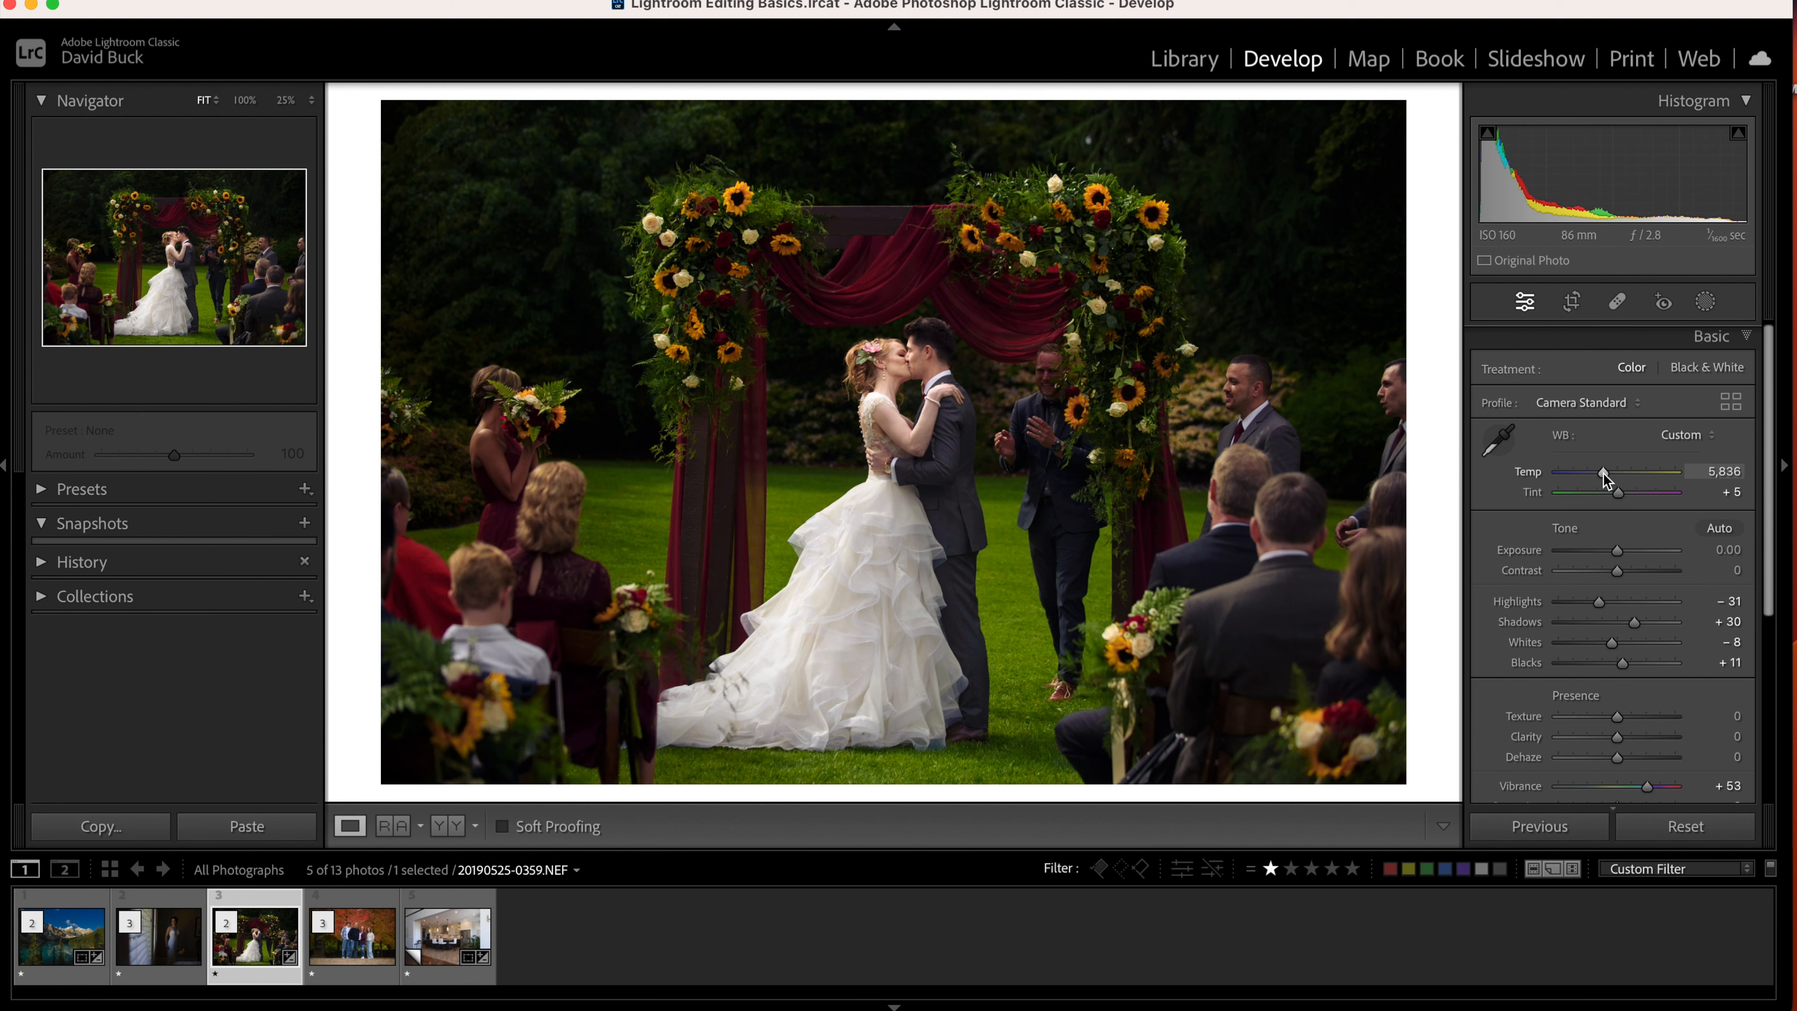
# Set the wedding photo's Temp to 5,836 and Contrast to +11.
pyautogui.scroll(-3, 1615, 517)
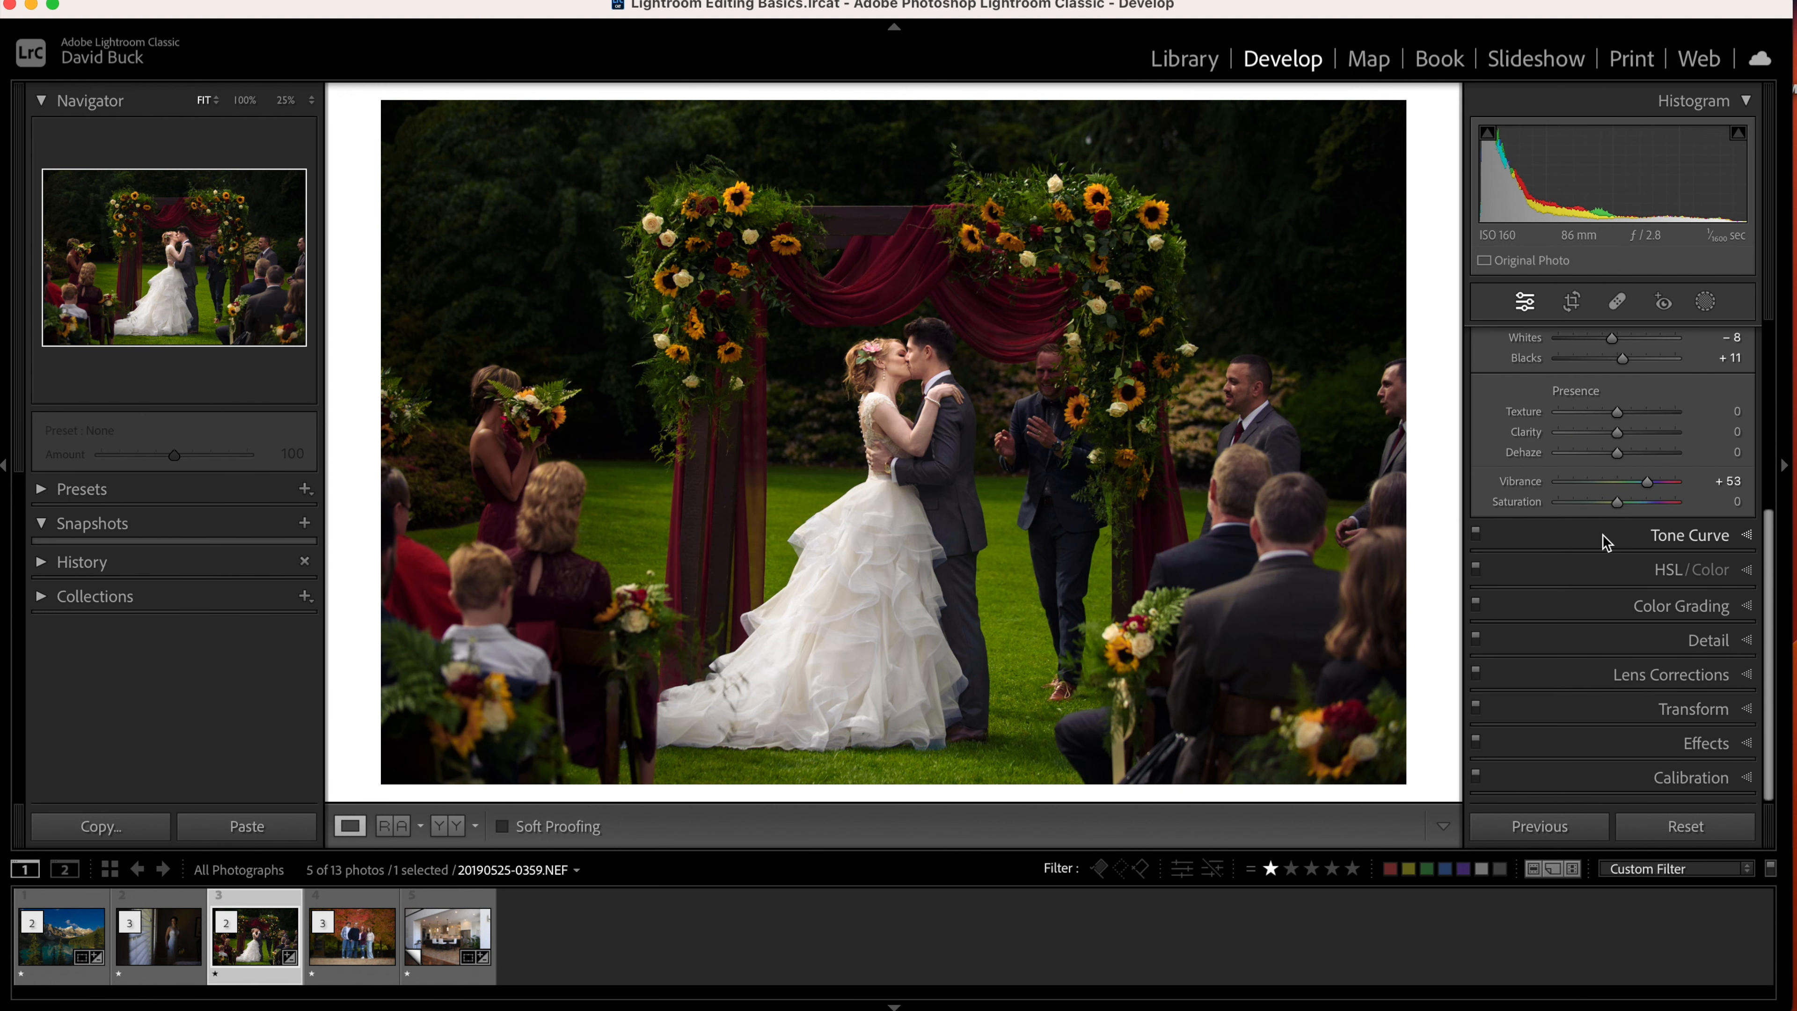
pyautogui.moveTo(1616, 519)
pyautogui.mouseDown()
pyautogui.moveTo(1590, 520)
pyautogui.moveTo(1623, 521)
pyautogui.mouseUp()
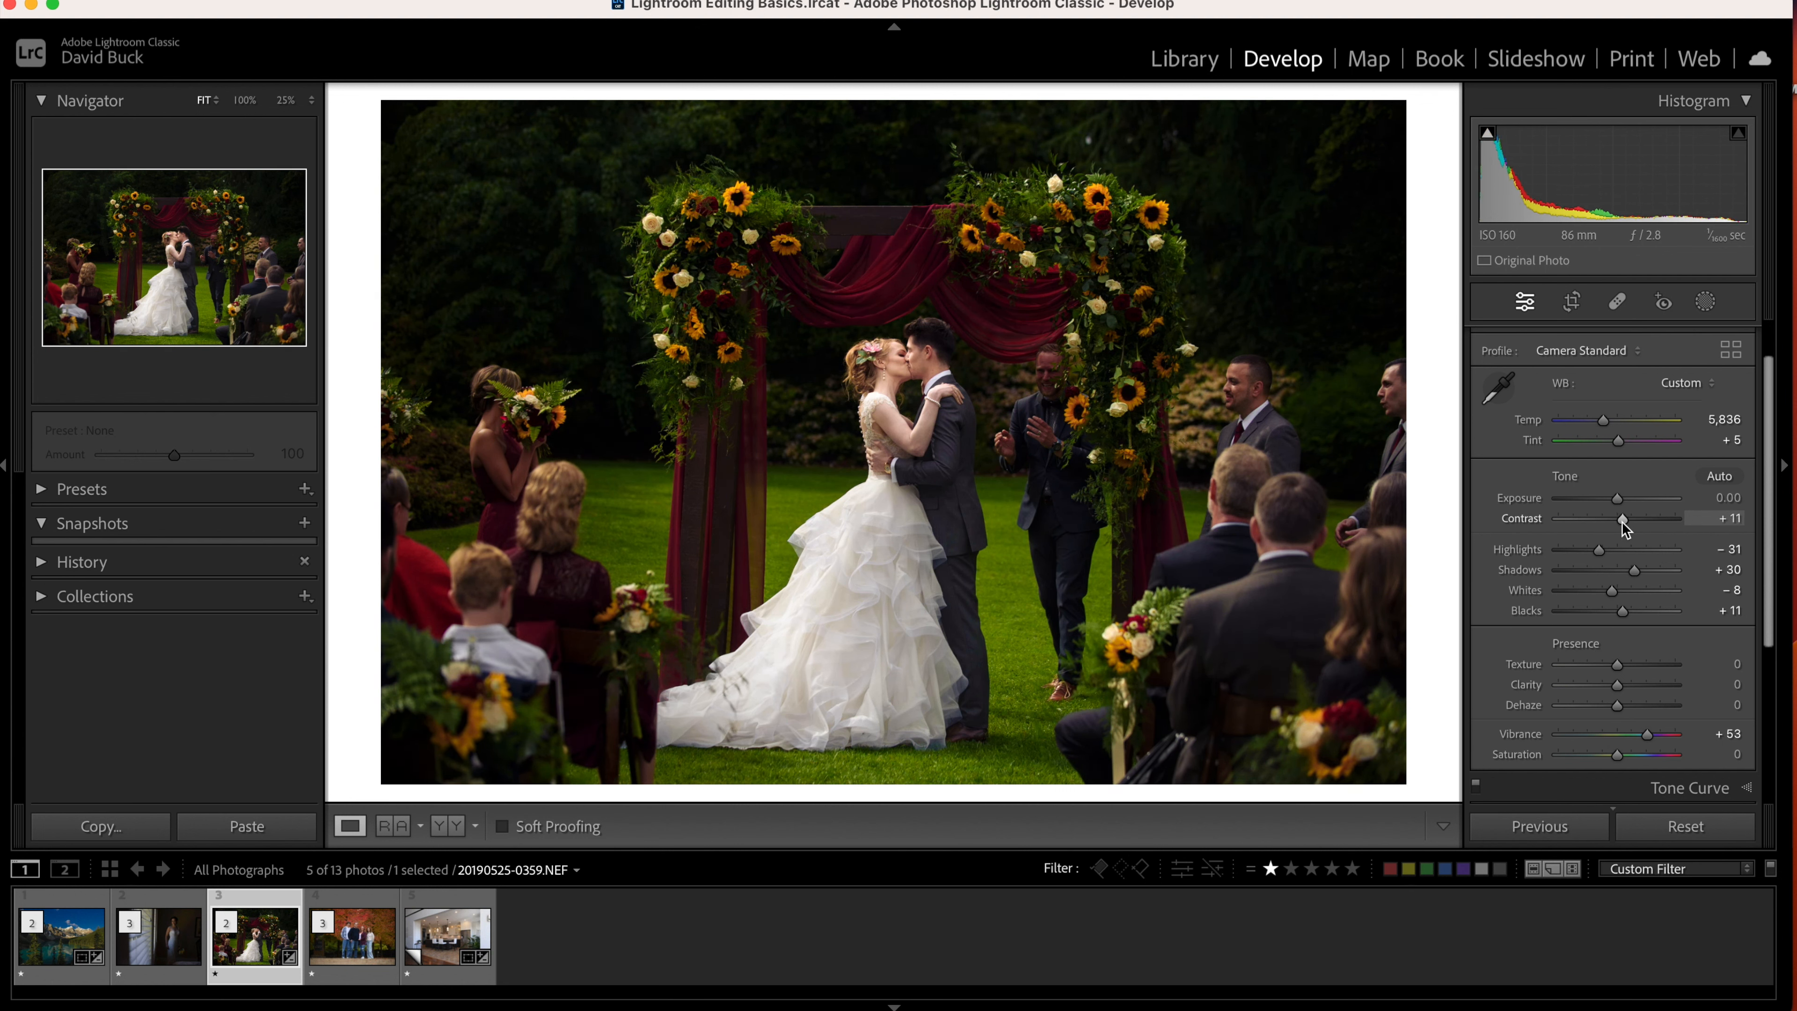
# Set the wedding photo's Sharpening Amount to 59 and Luminance noise reduction to 34.
pyautogui.scroll(-5, 1603, 541)
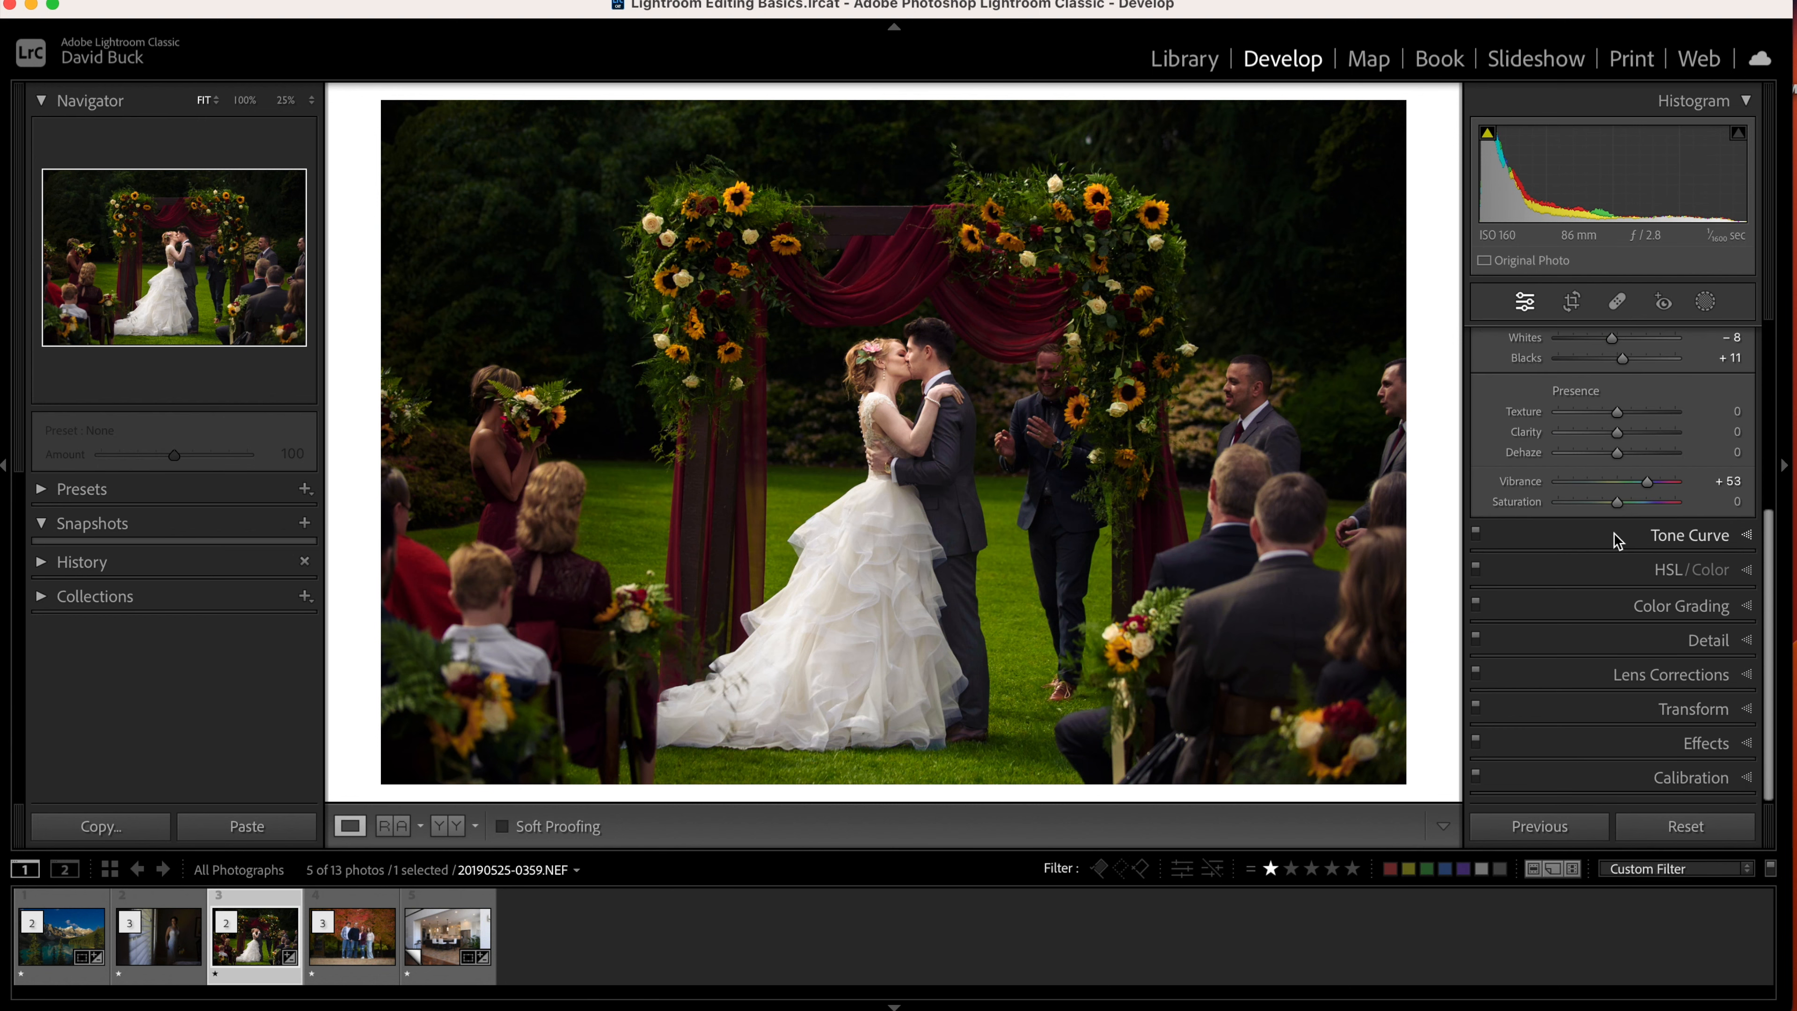
pyautogui.click(1658, 643)
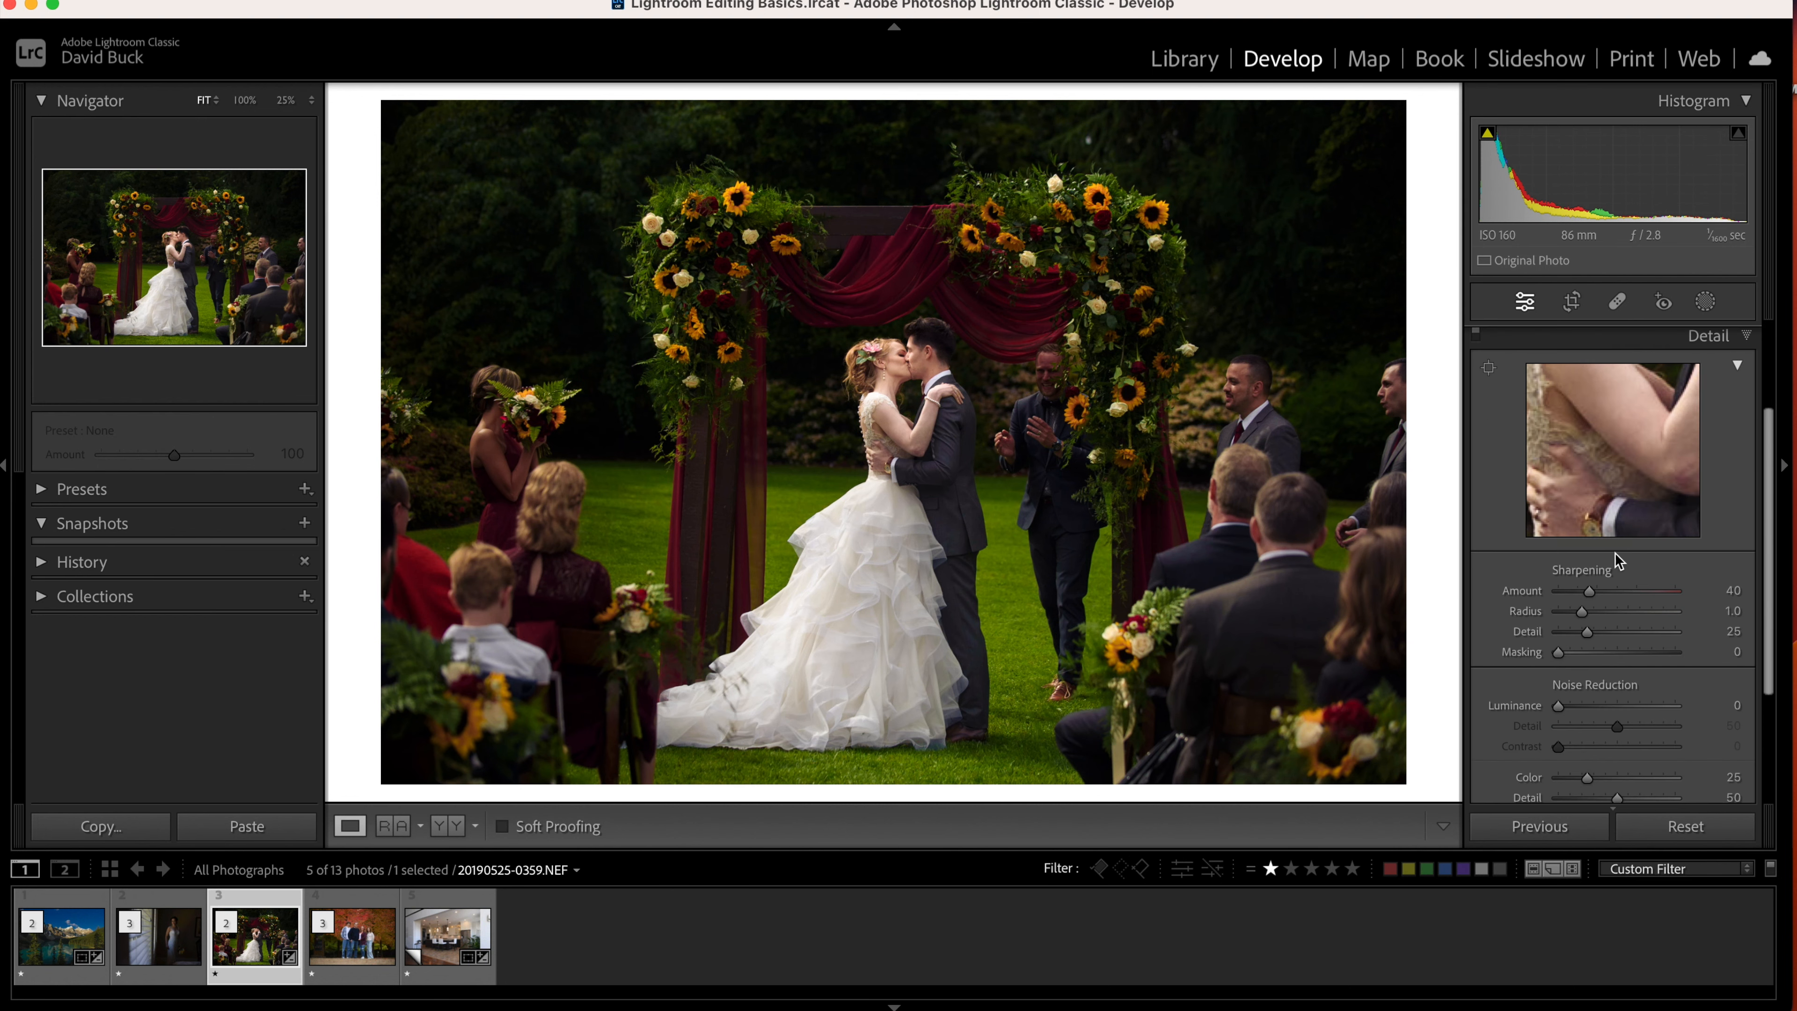
pyautogui.moveTo(1558, 705); pyautogui.dragTo(1597, 705)
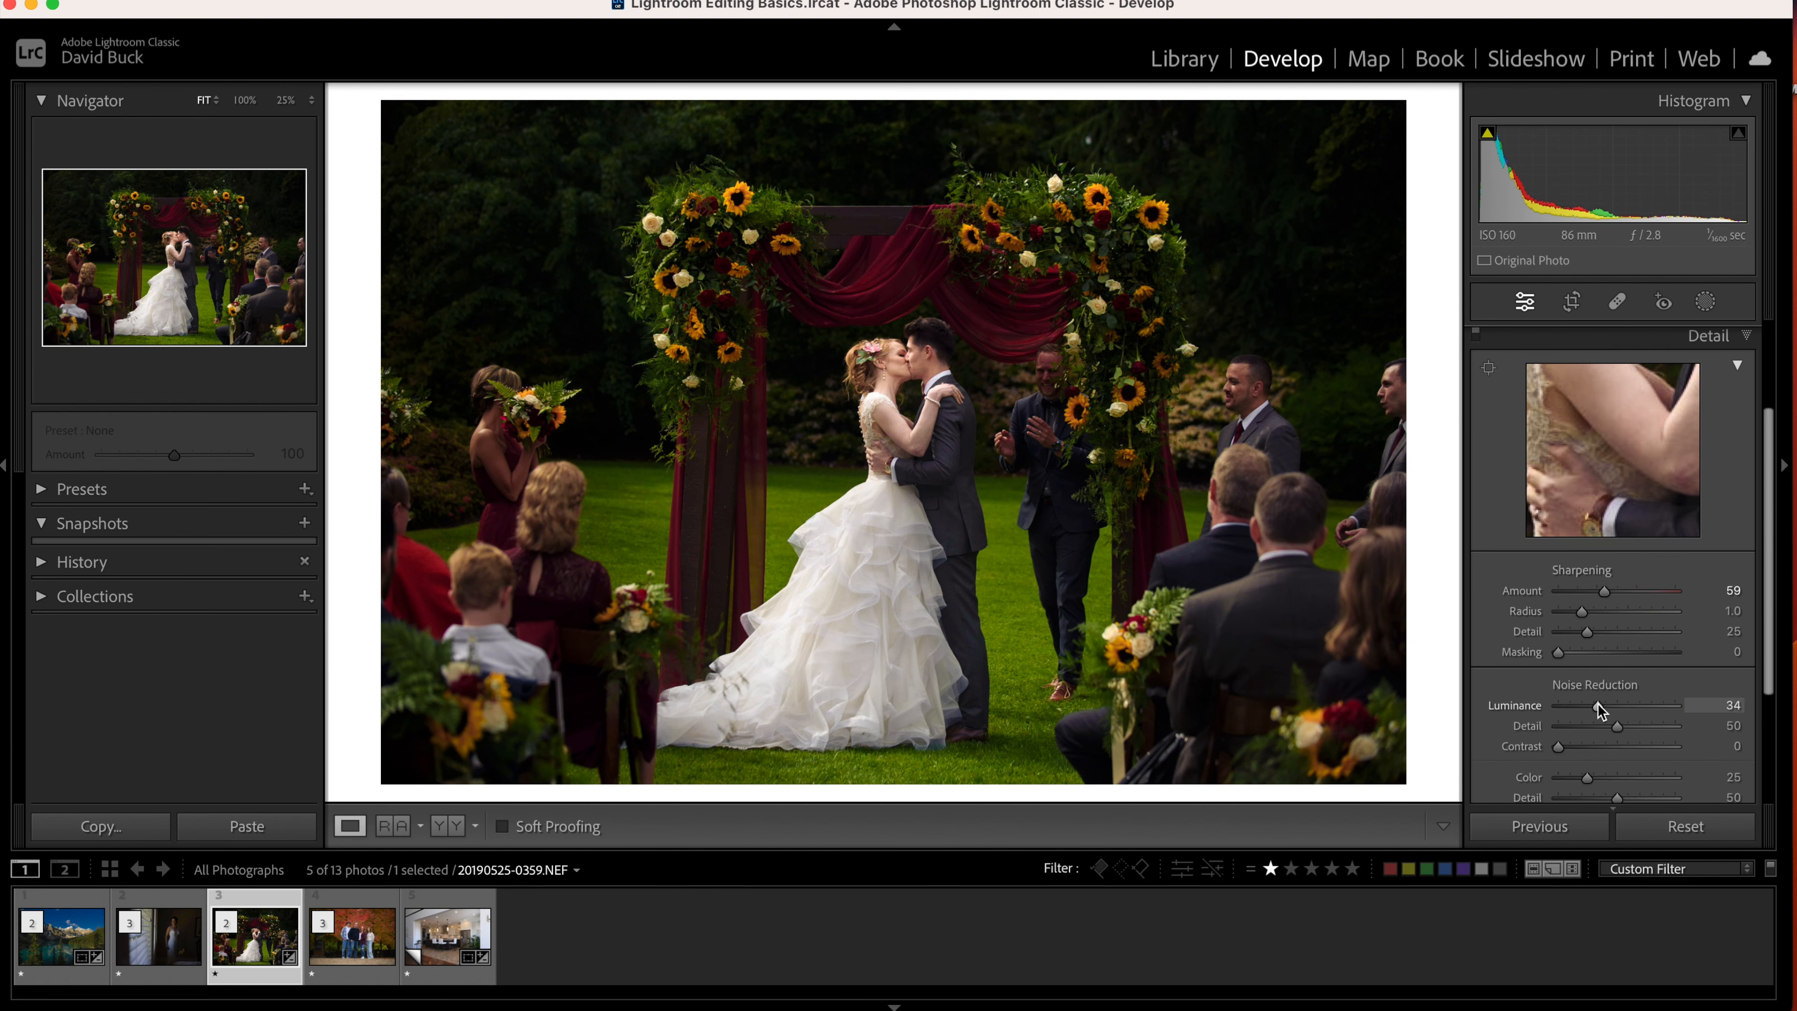
pyautogui.click(1742, 345)
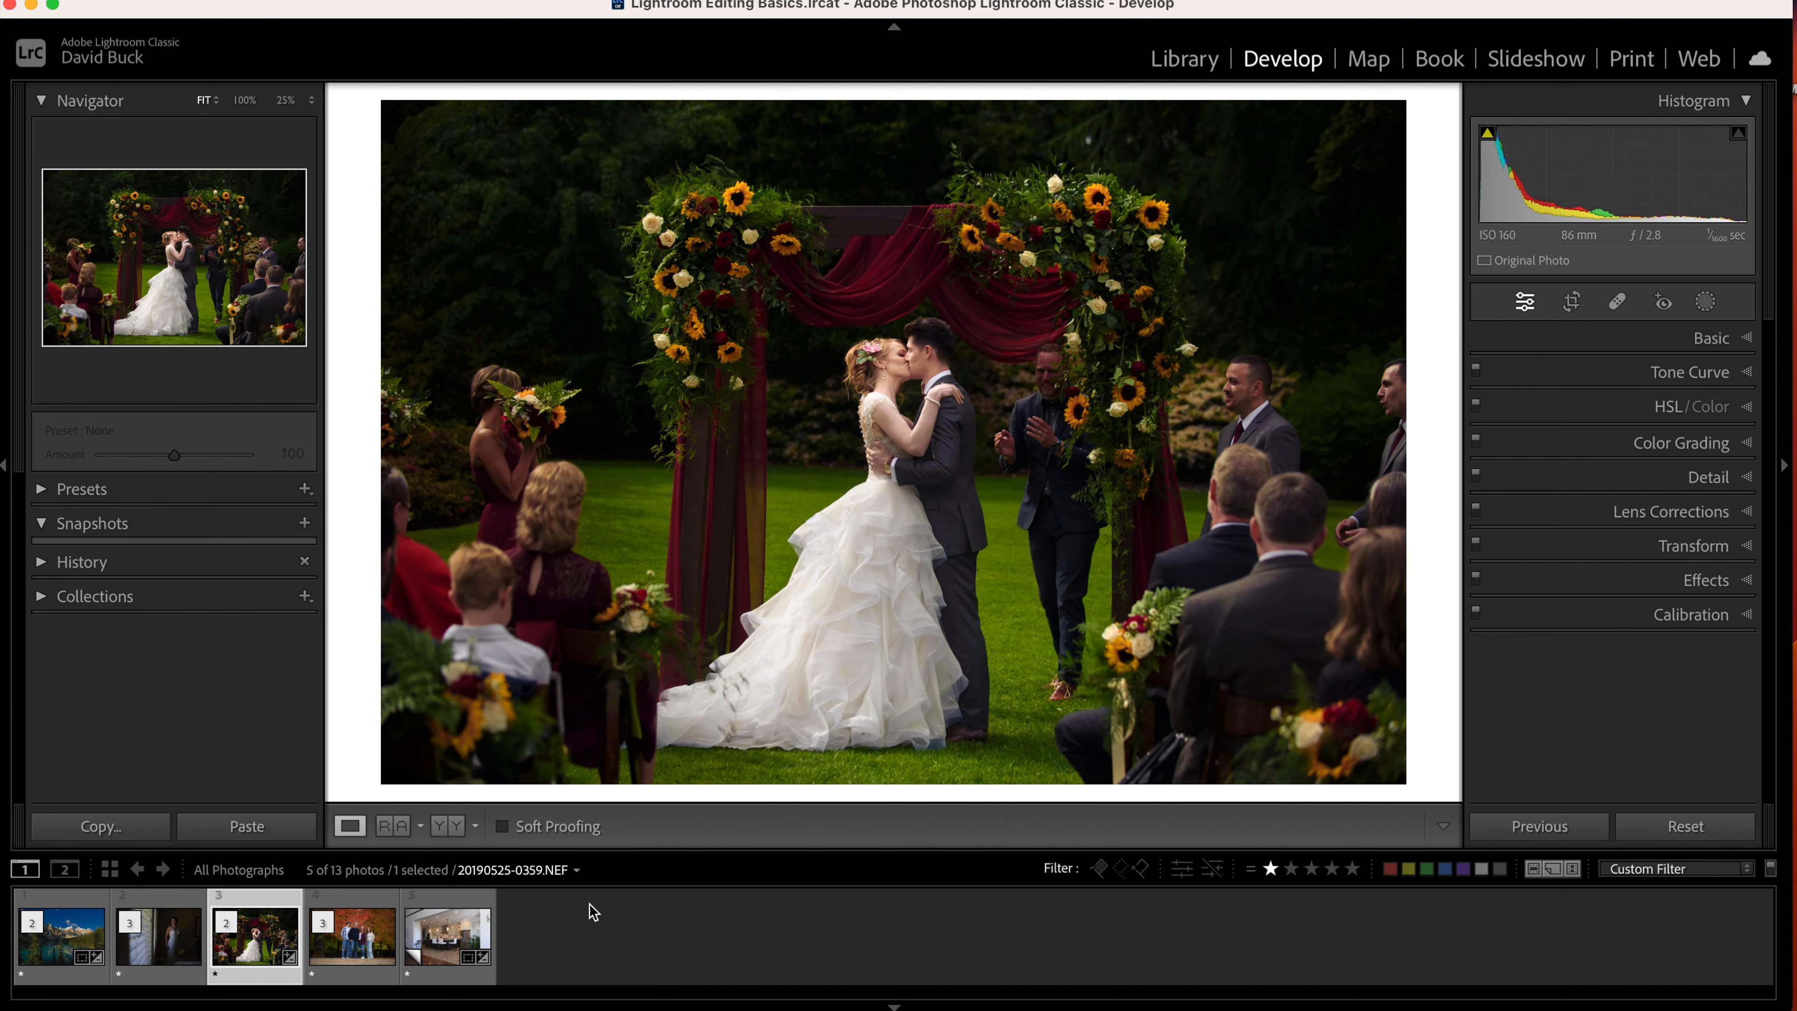
# Switch to the autumn family photo, sample its white balance from the white shirt under the plaid one, and set Temp to 5,792.
pyautogui.press('Right')
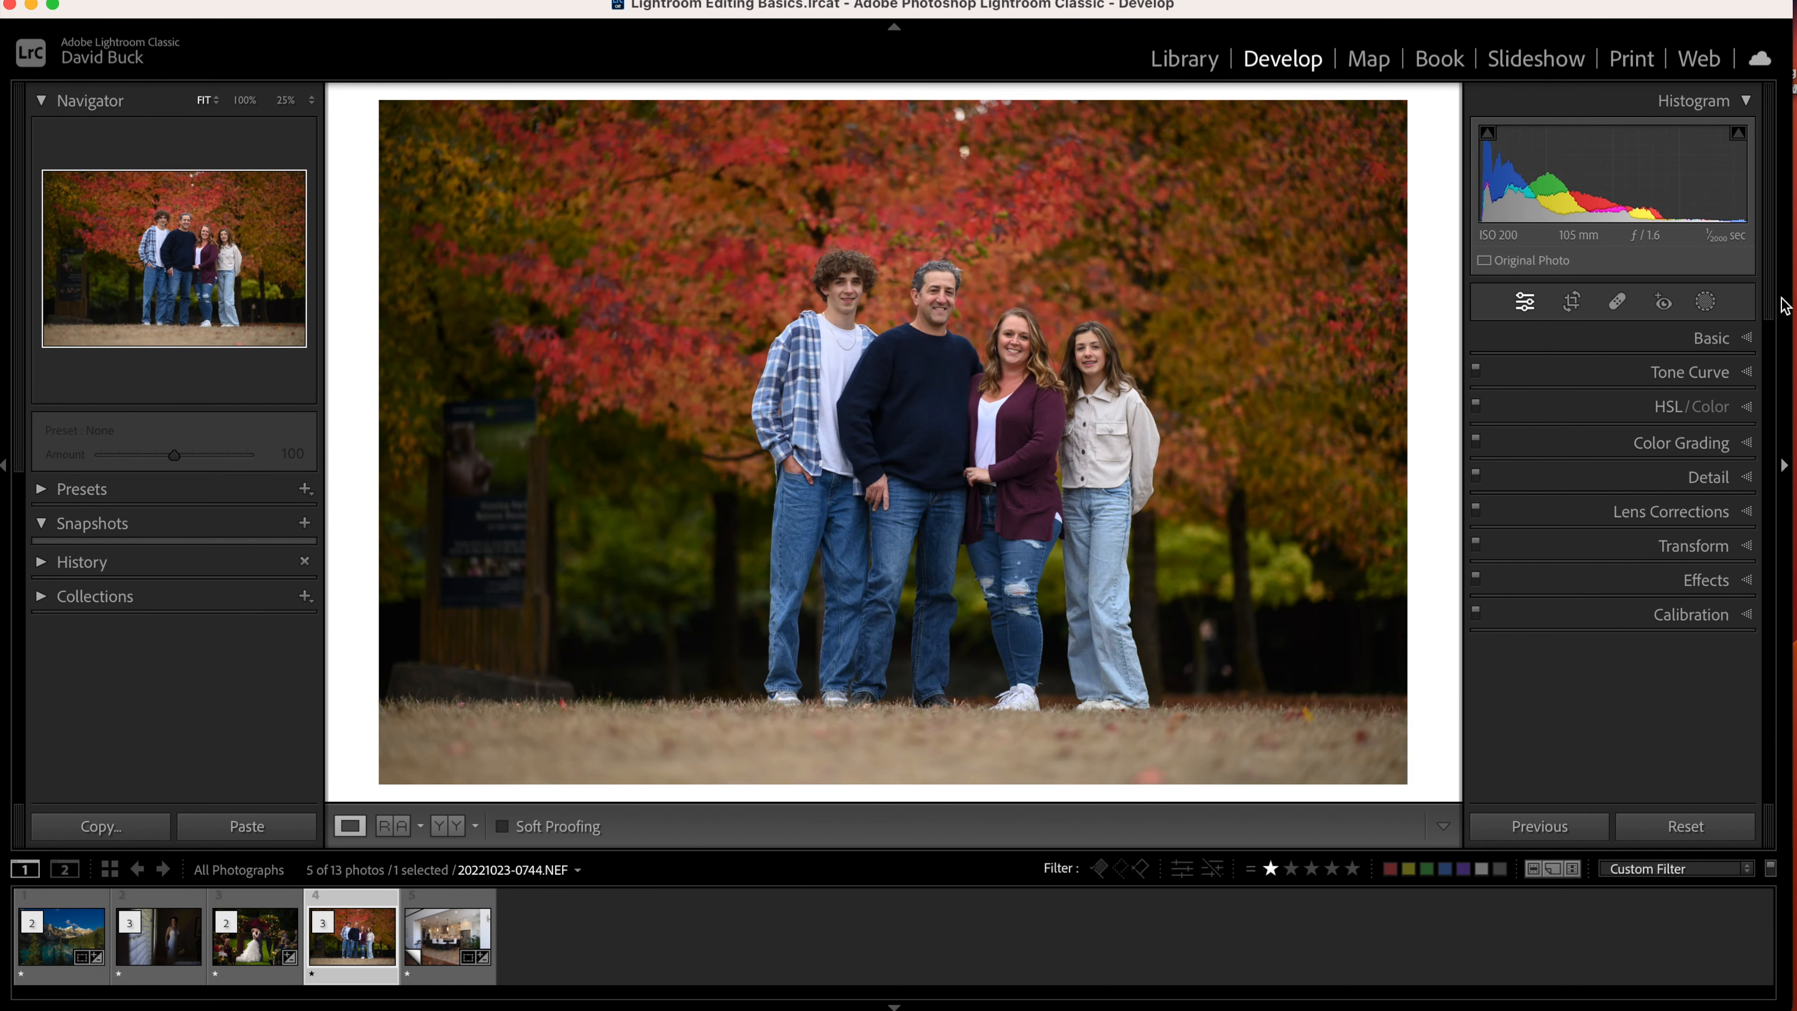
pyautogui.click(1726, 338)
pyautogui.click(1498, 439)
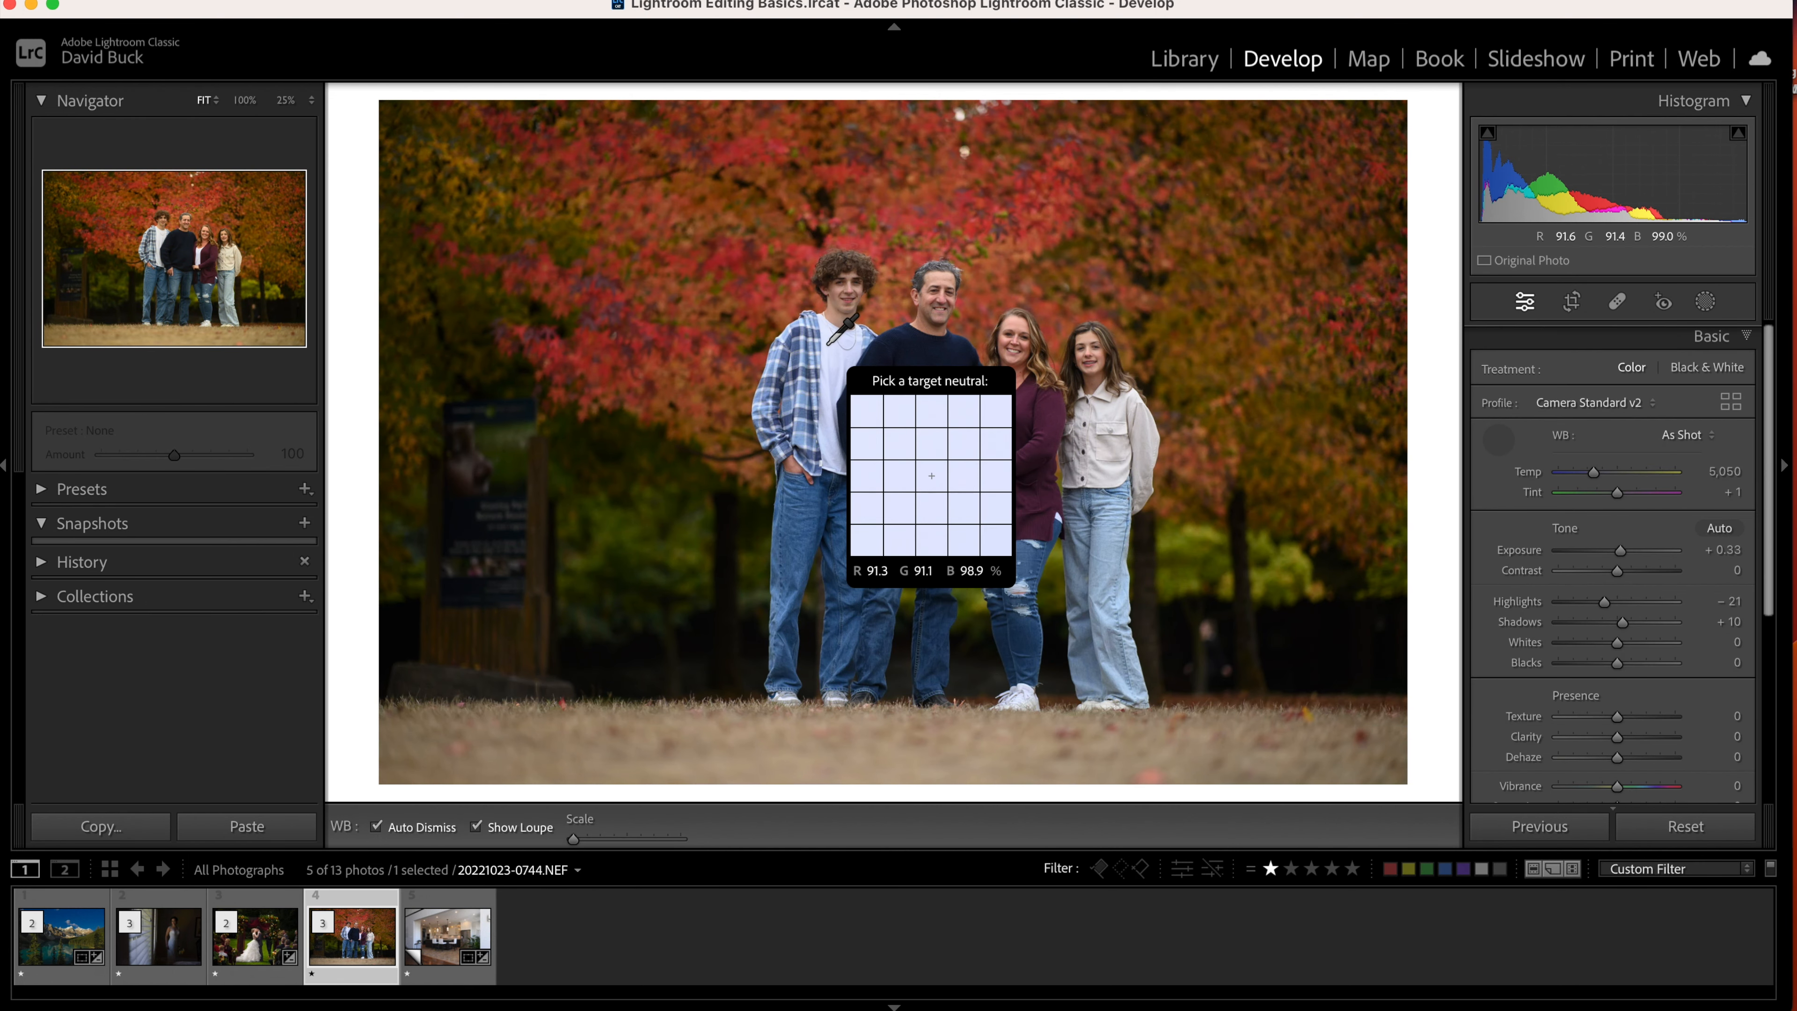
pyautogui.click(829, 342)
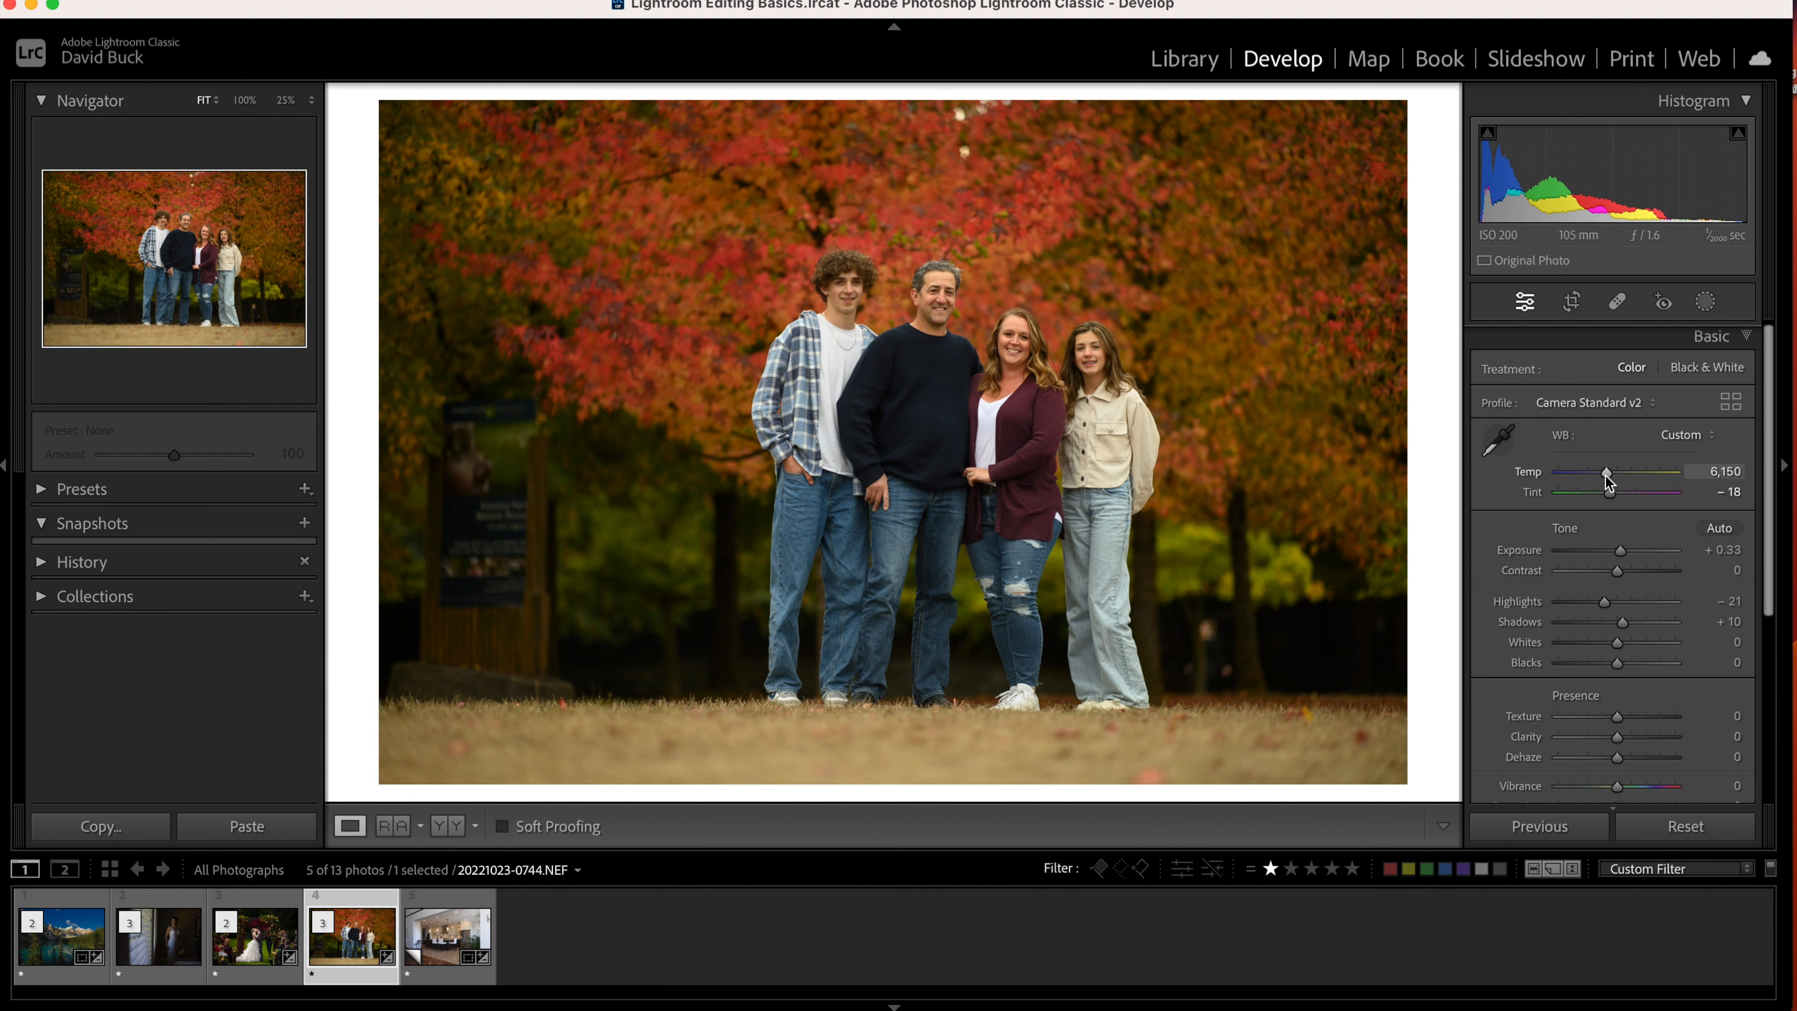
pyautogui.moveTo(1608, 472); pyautogui.dragTo(1603, 471)
# Set the family photo's Contrast to −12.
pyautogui.moveTo(1618, 572); pyautogui.dragTo(1609, 571)
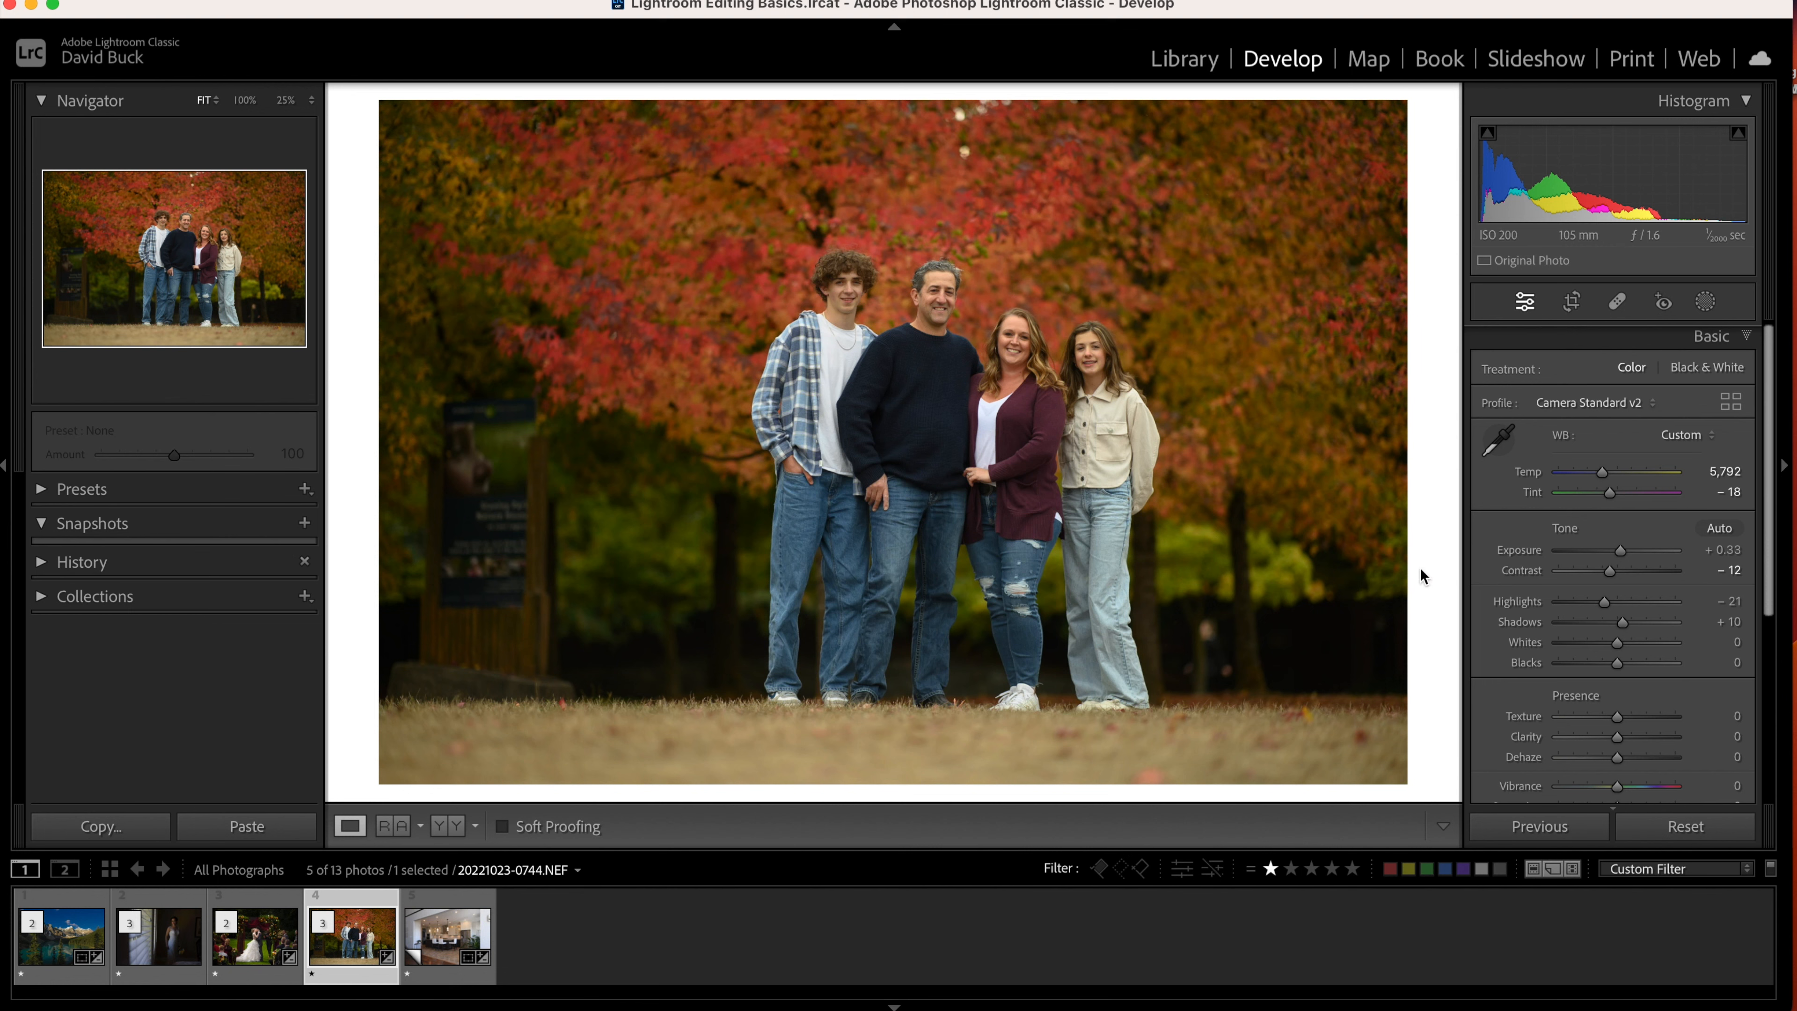
pyautogui.scroll(-2, 1649, 687)
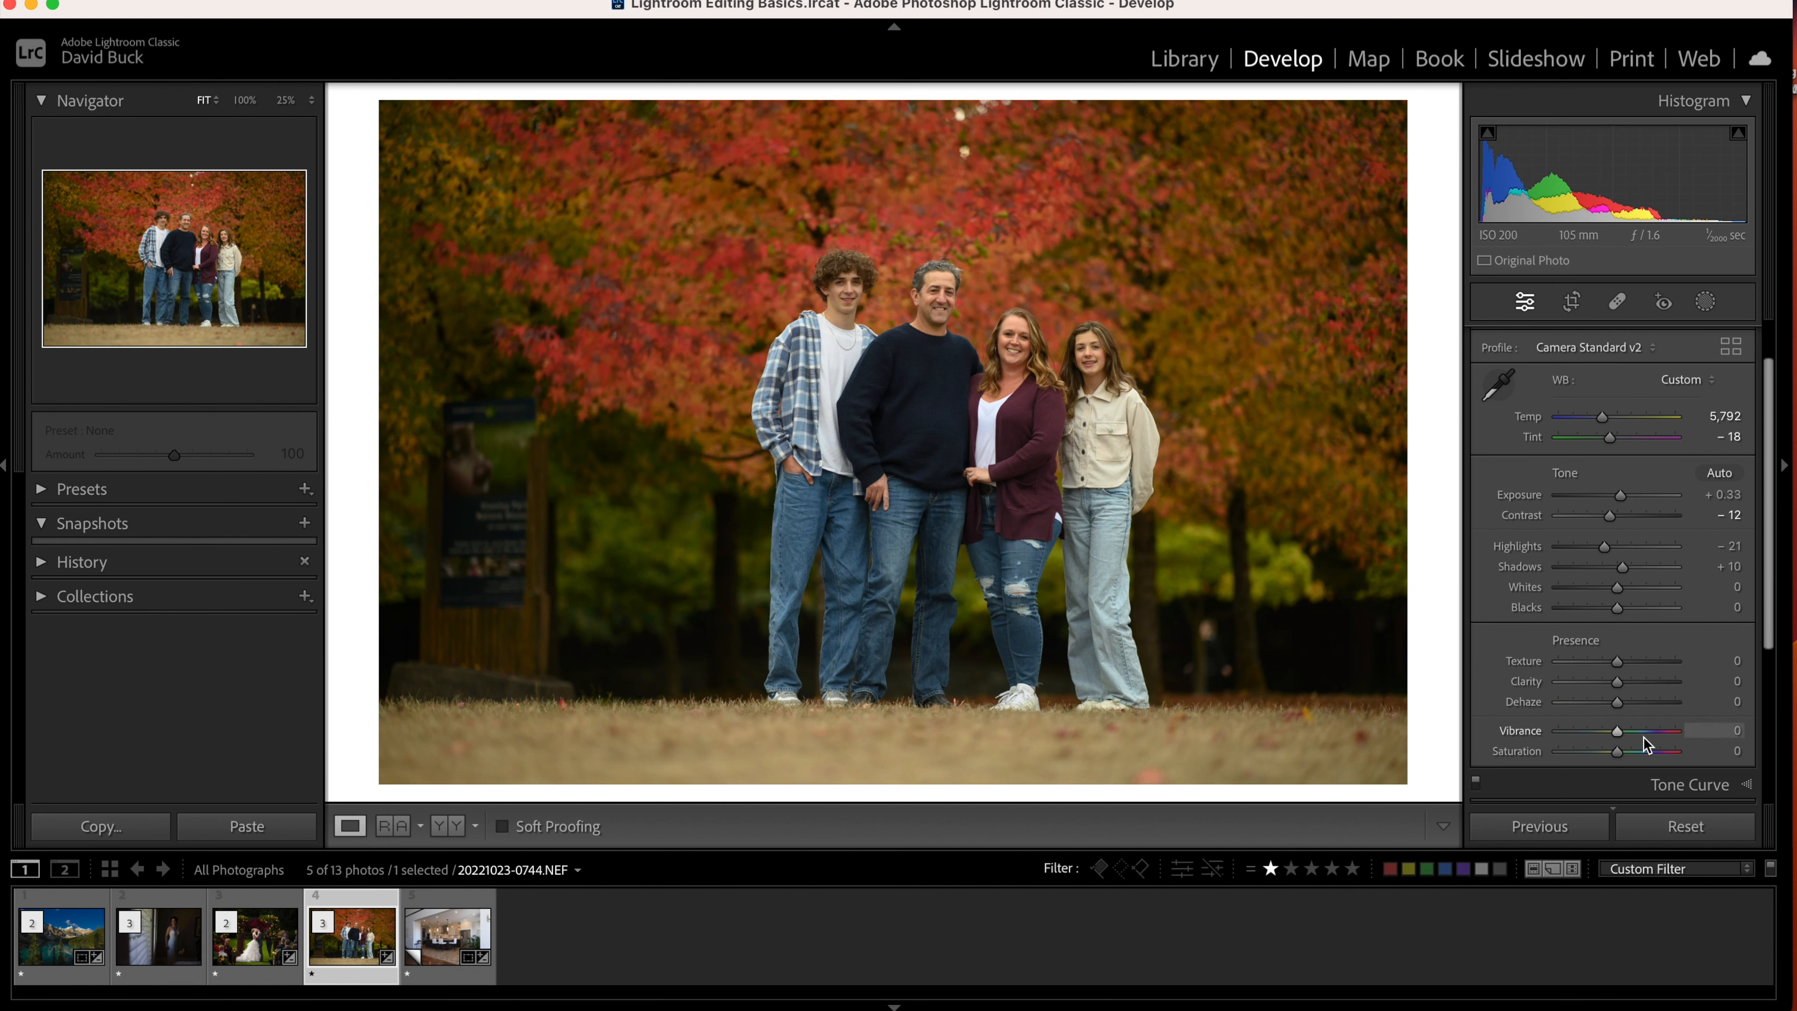
pyautogui.scroll(-2, 1608, 699)
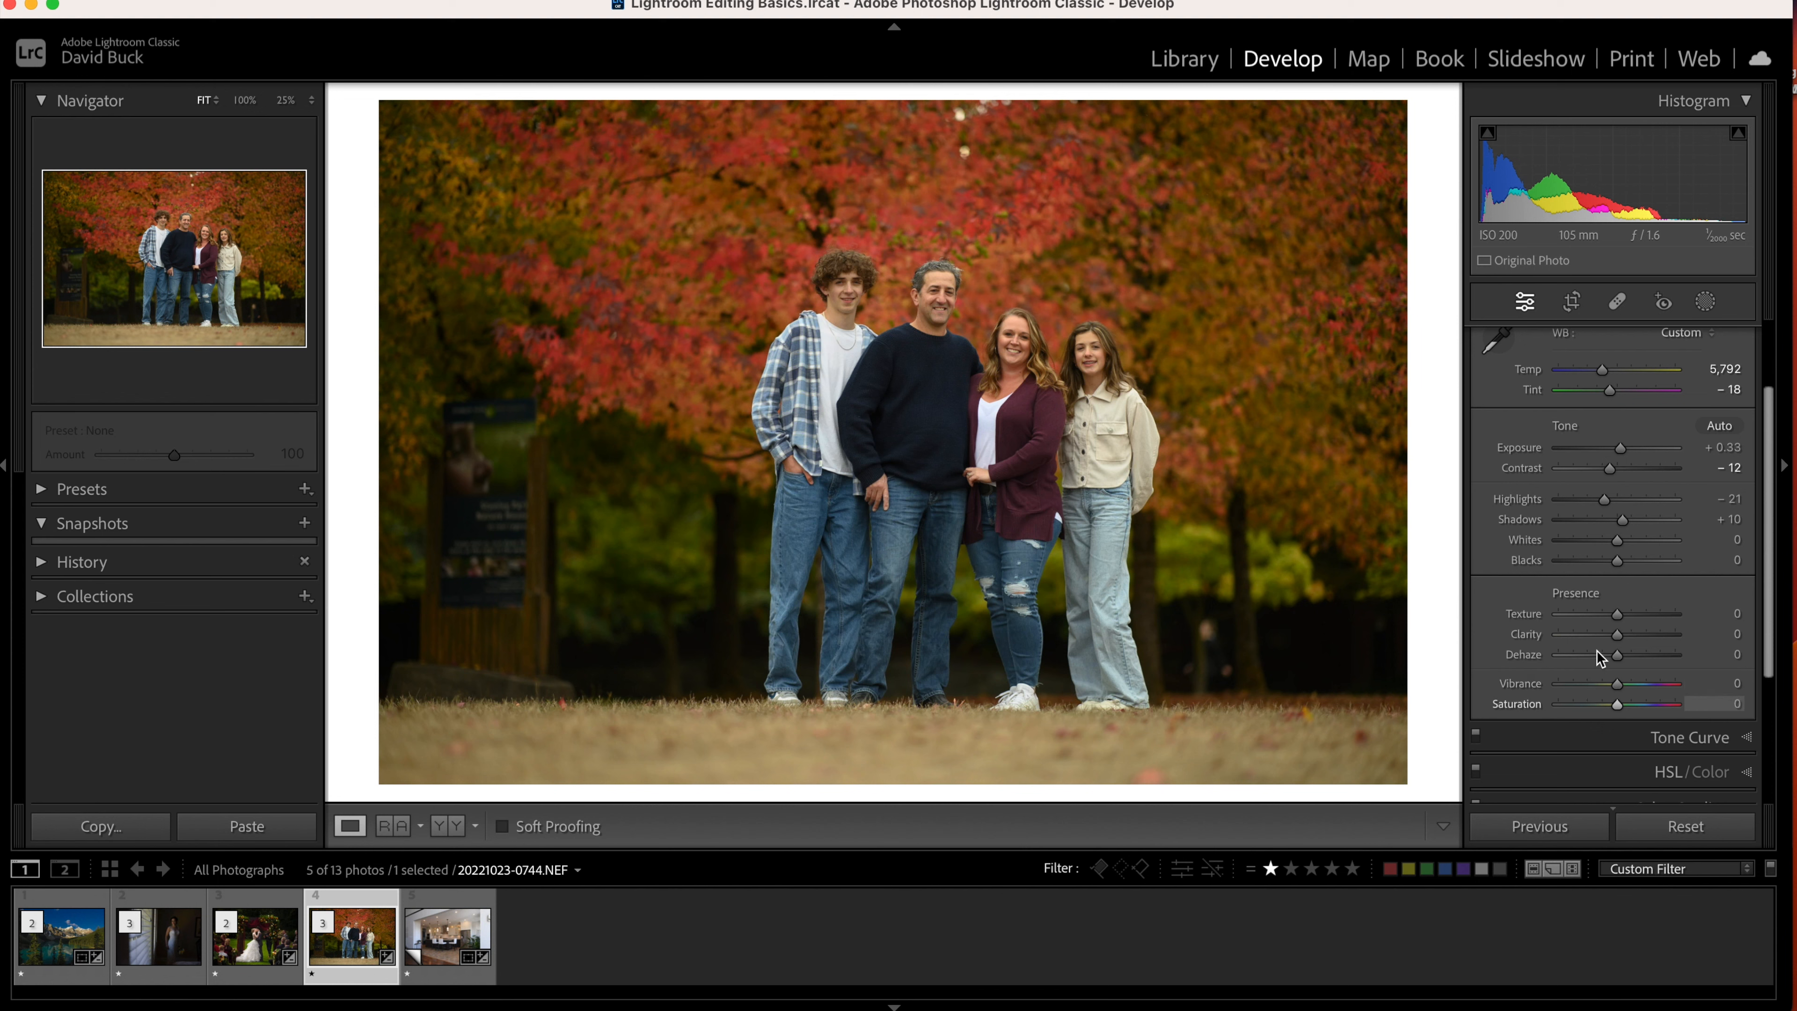
# Create a Select Subject mask covering the four family members.
pyautogui.scroll(-5, 1584, 687)
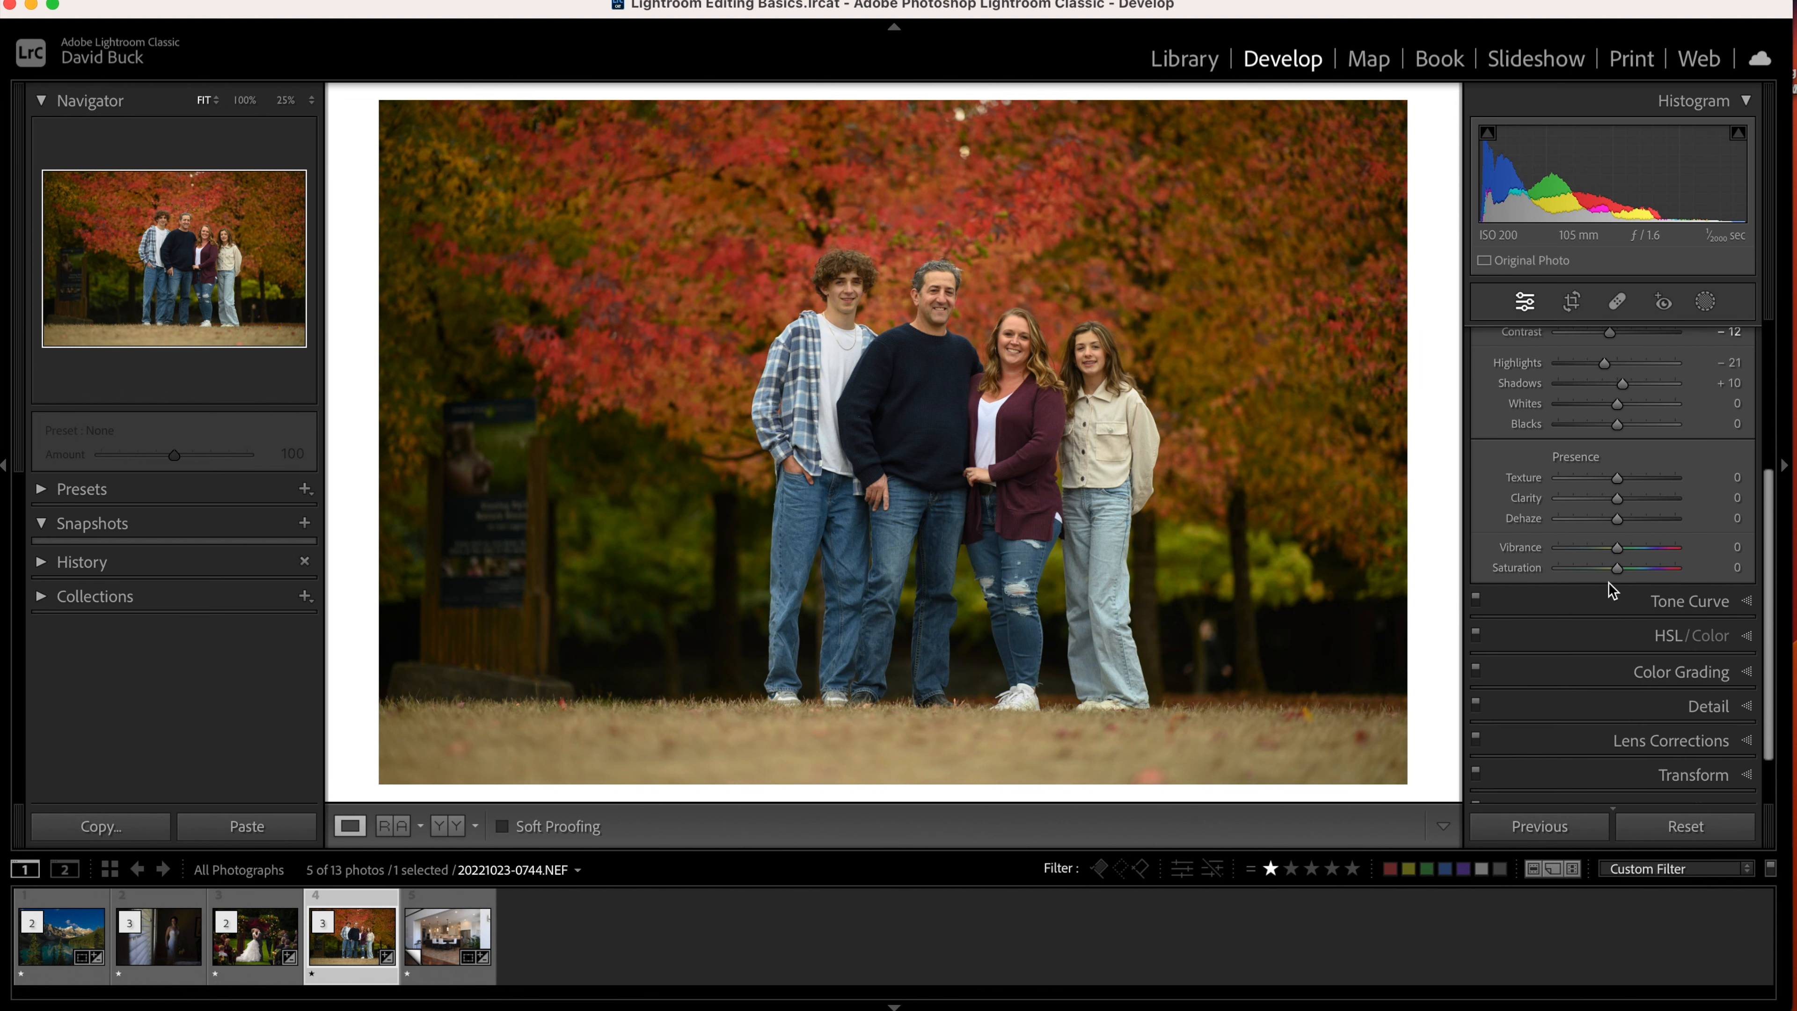
pyautogui.scroll(2, 1608, 619)
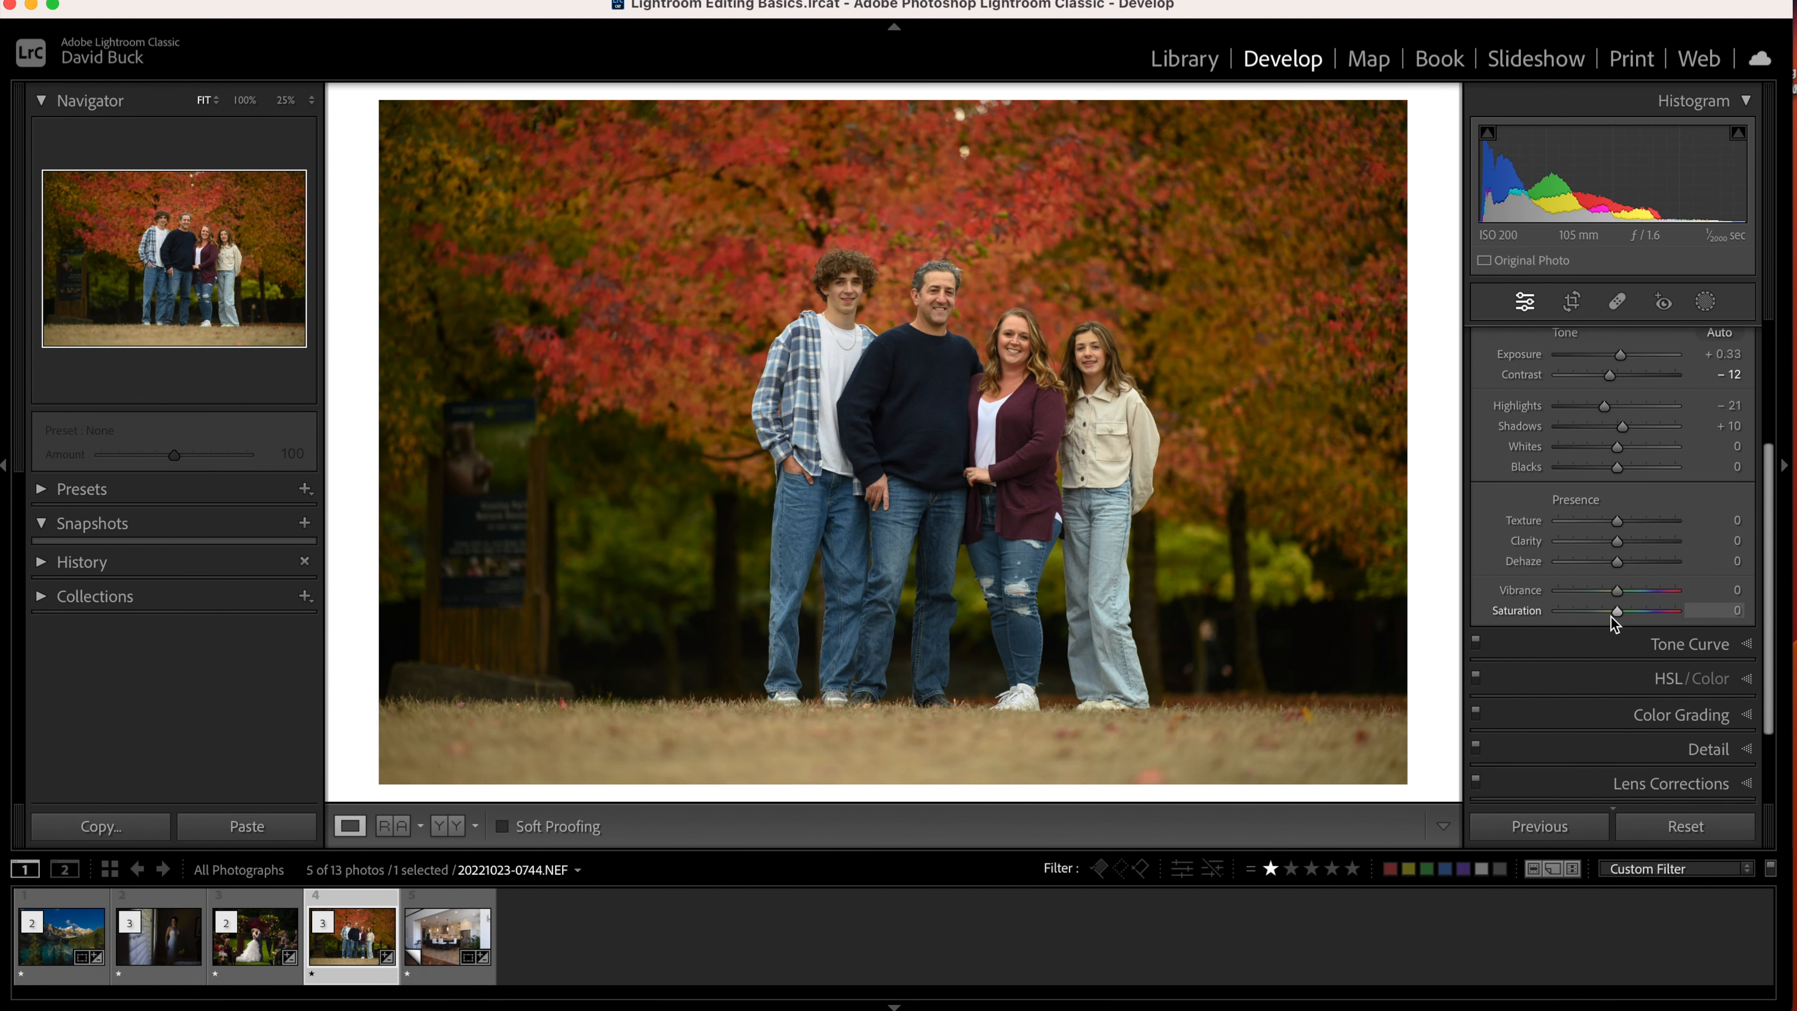
pyautogui.scroll(3, 1617, 614)
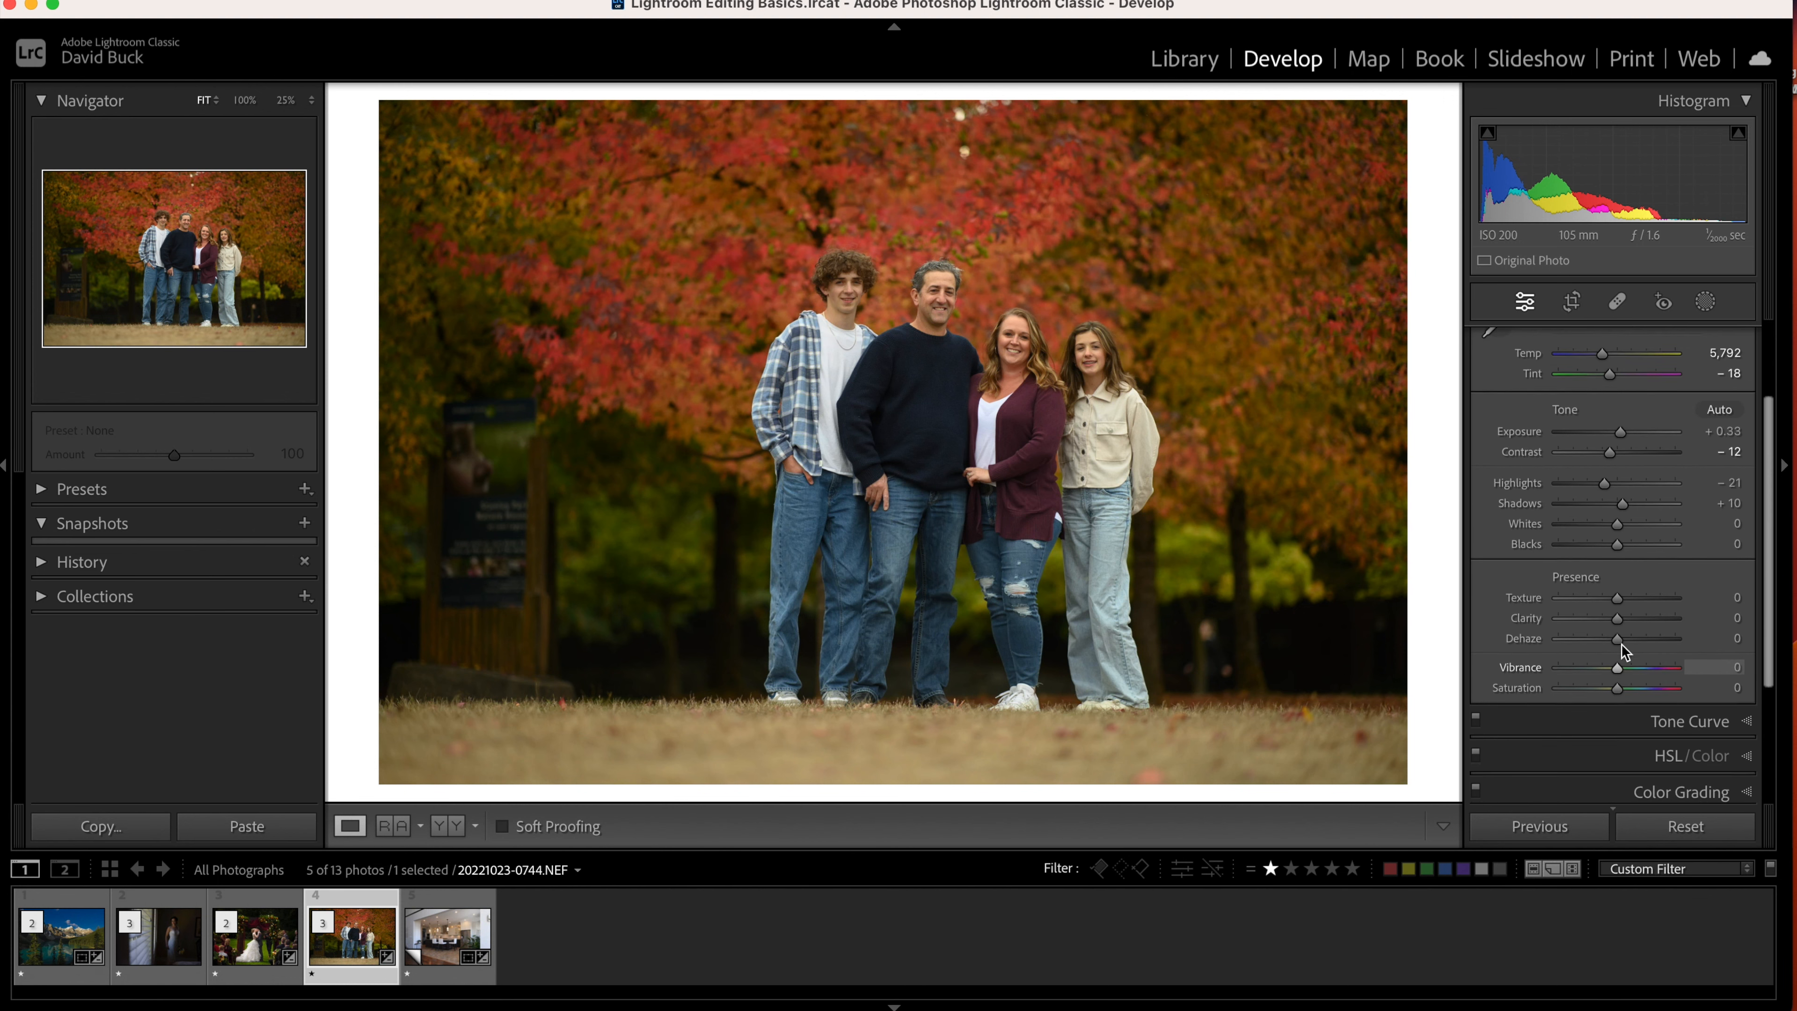
pyautogui.scroll(2, 1621, 643)
pyautogui.click(1706, 303)
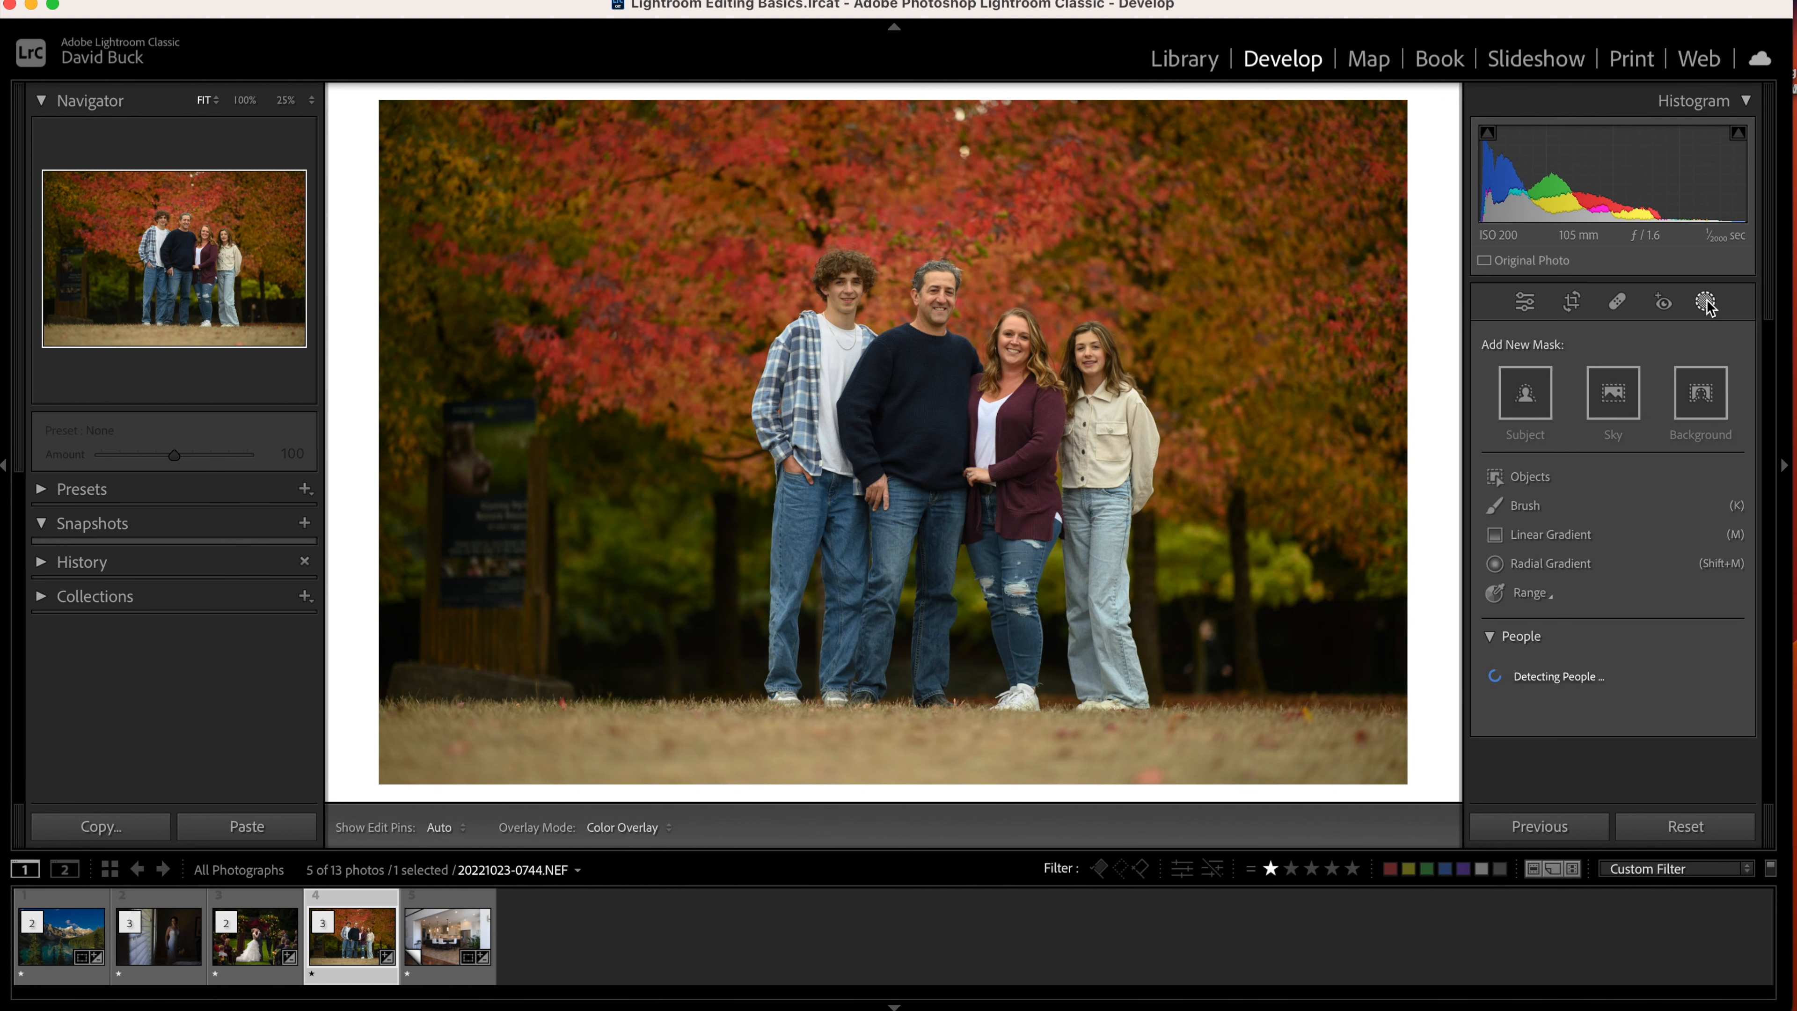
pyautogui.click(1525, 401)
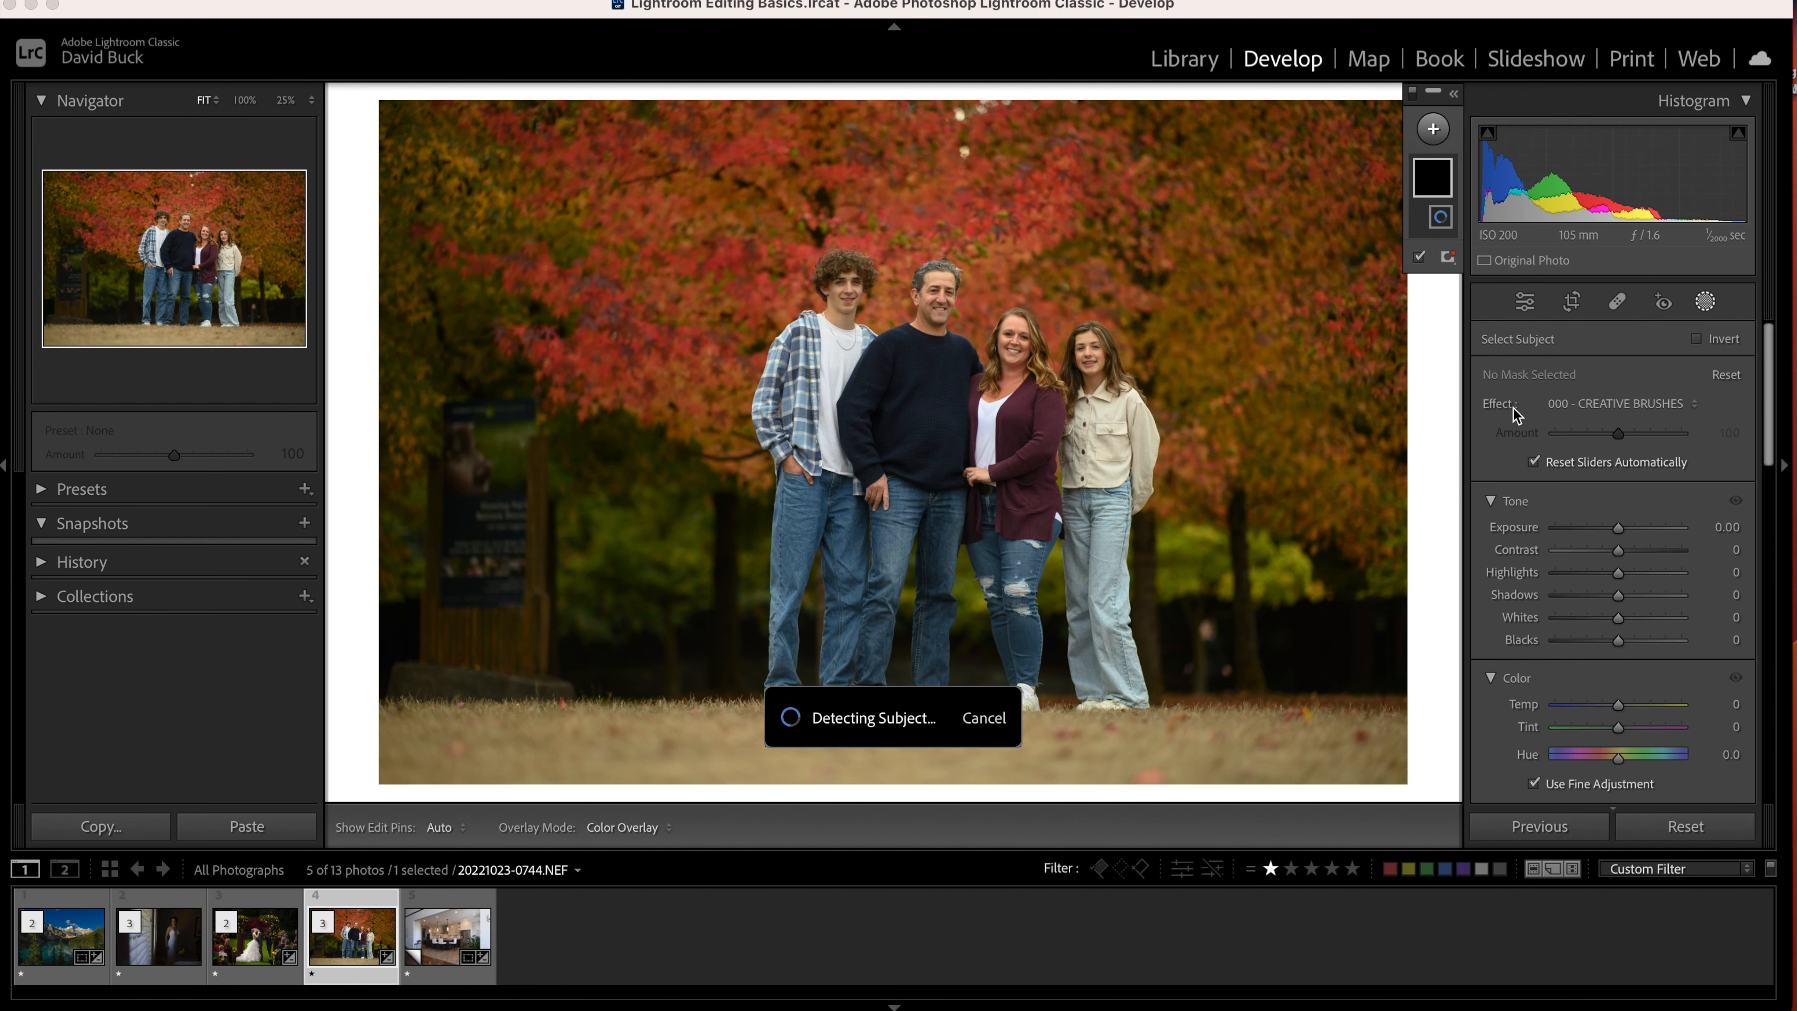
# Duplicate and invert the subject mask to cover the background, and select the inverted mask.
pyautogui.rightClick(1438, 180)
pyautogui.click(1483, 256)
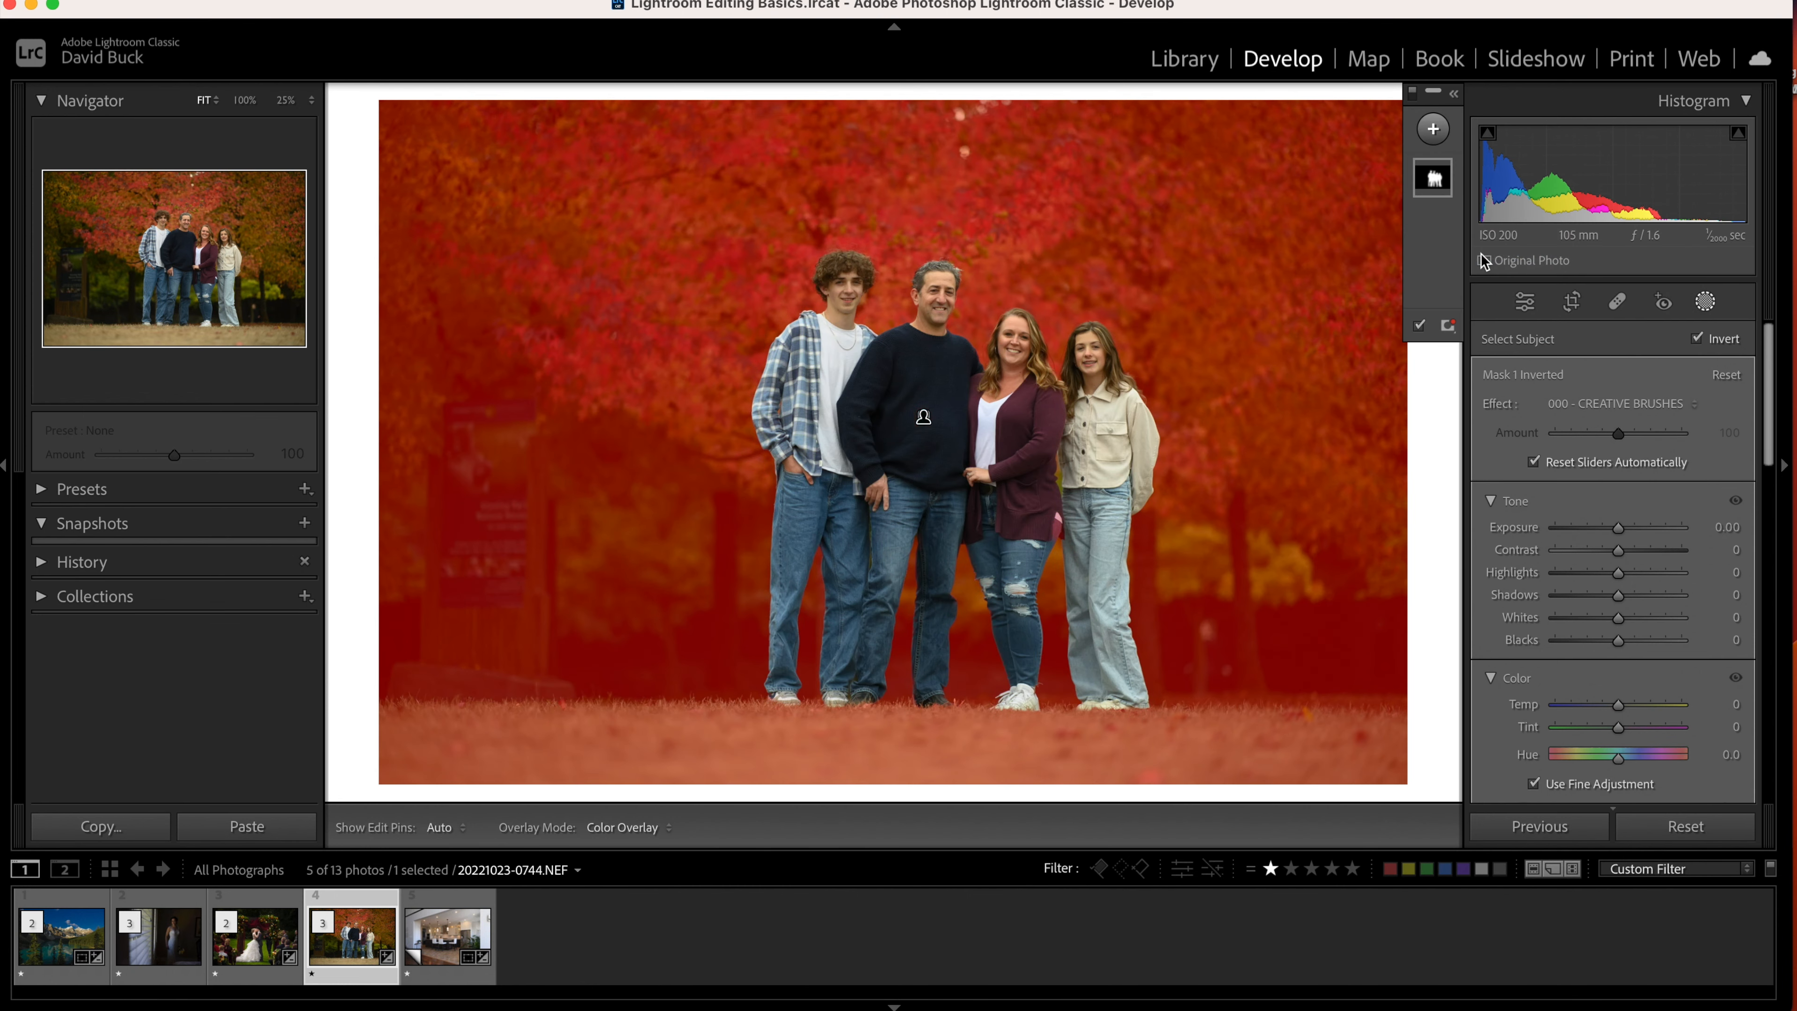
pyautogui.moveTo(1436, 290)
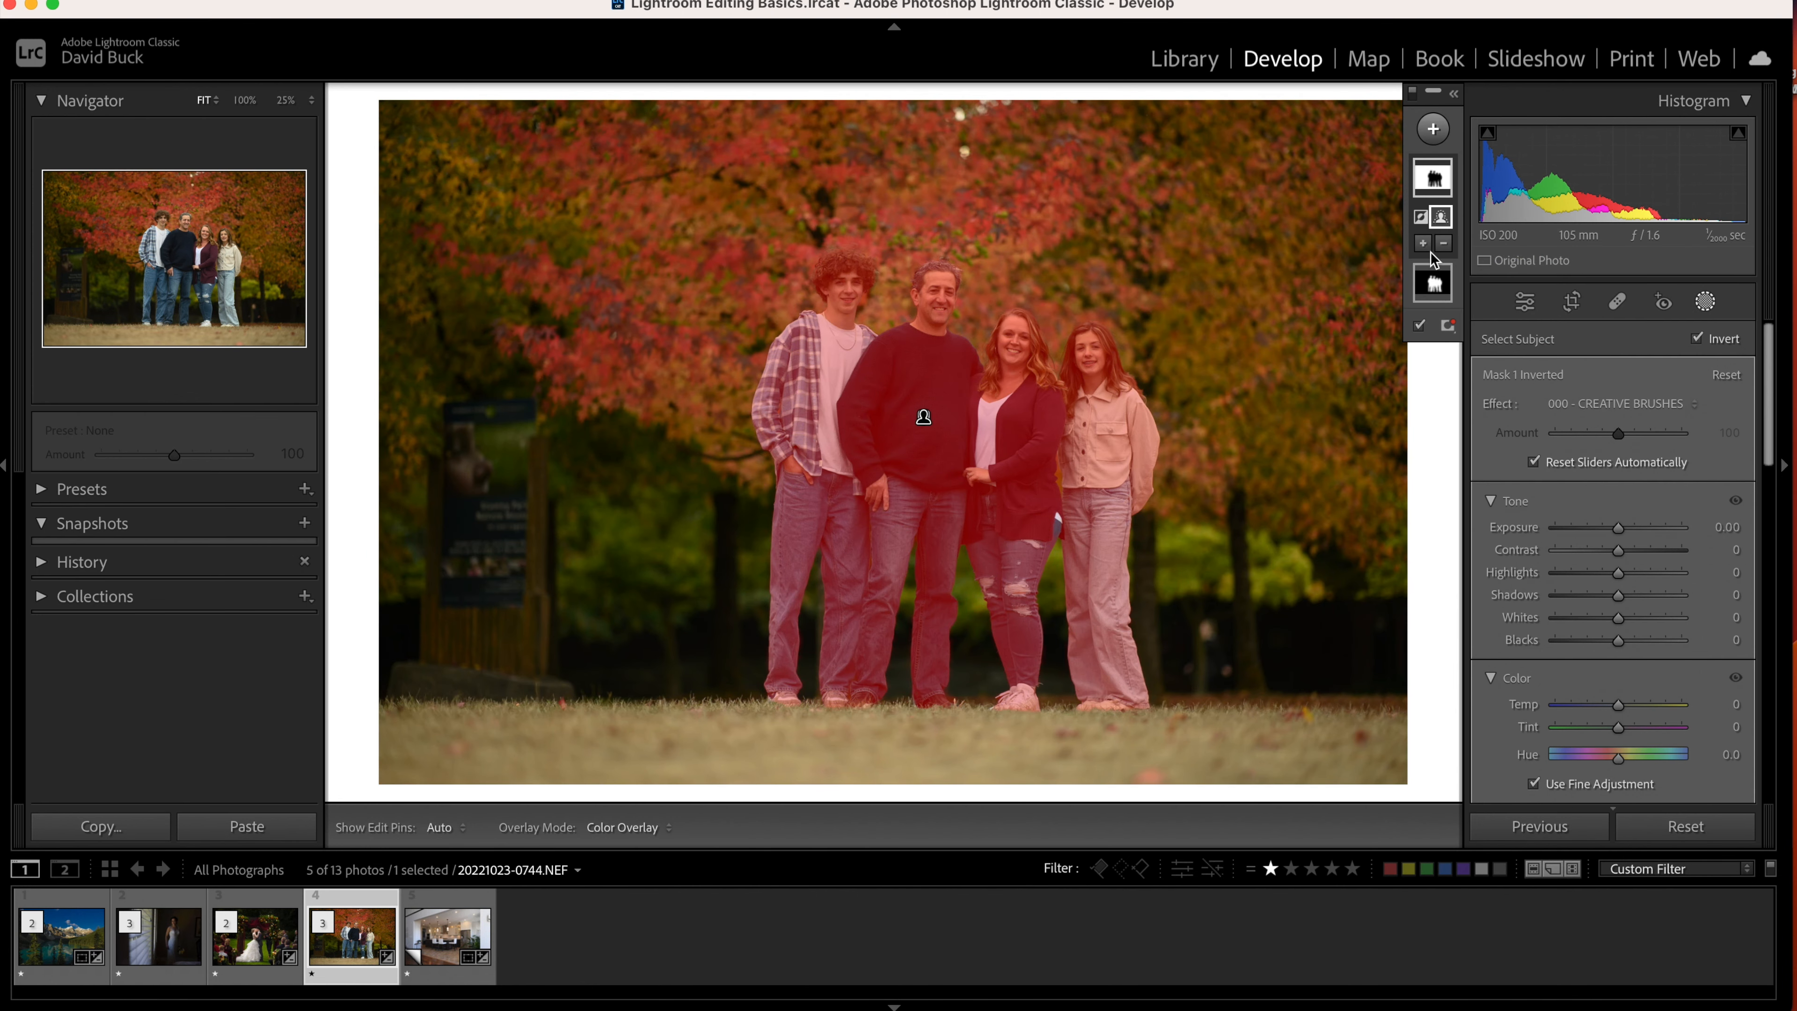
pyautogui.click(1429, 185)
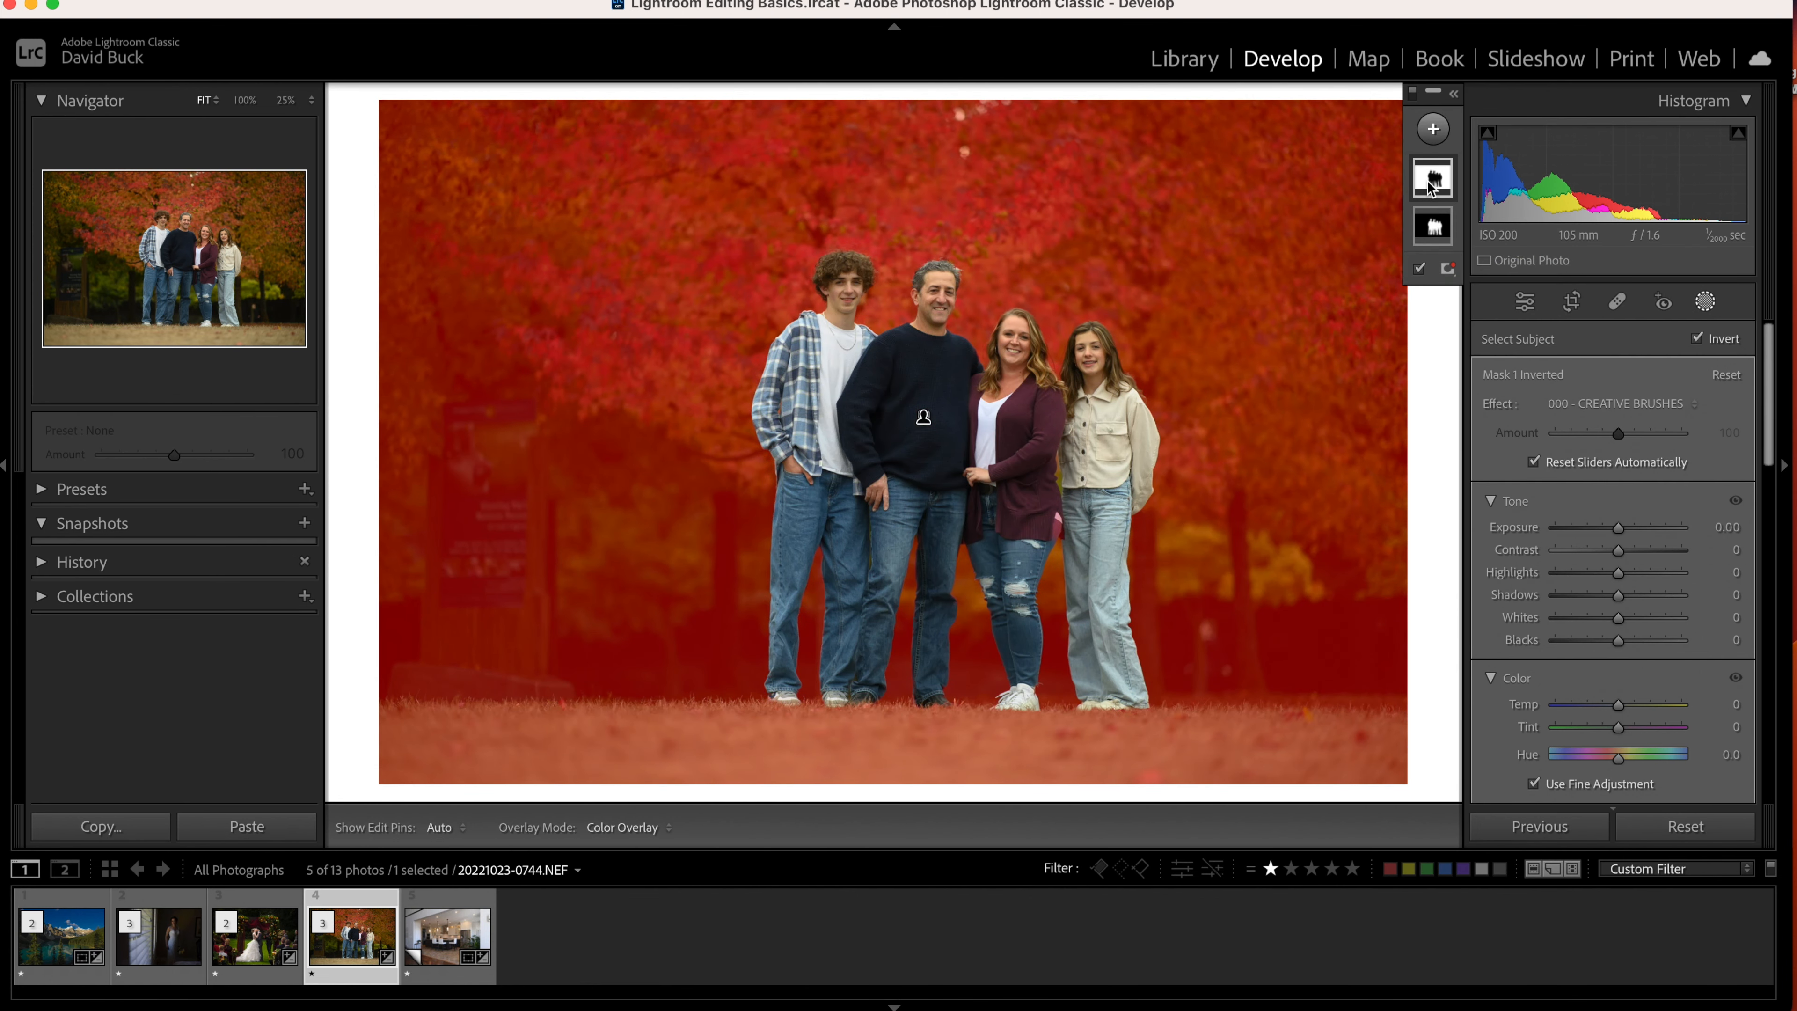
# Set the background mask's Exposure to −0.41, Highlights to 6, Shadows to −23, Whites to 47, Blacks to 3 and Saturation to 38.
pyautogui.moveTo(1619, 527); pyautogui.dragTo(1614, 525)
pyautogui.scroll(-3, 1616, 530)
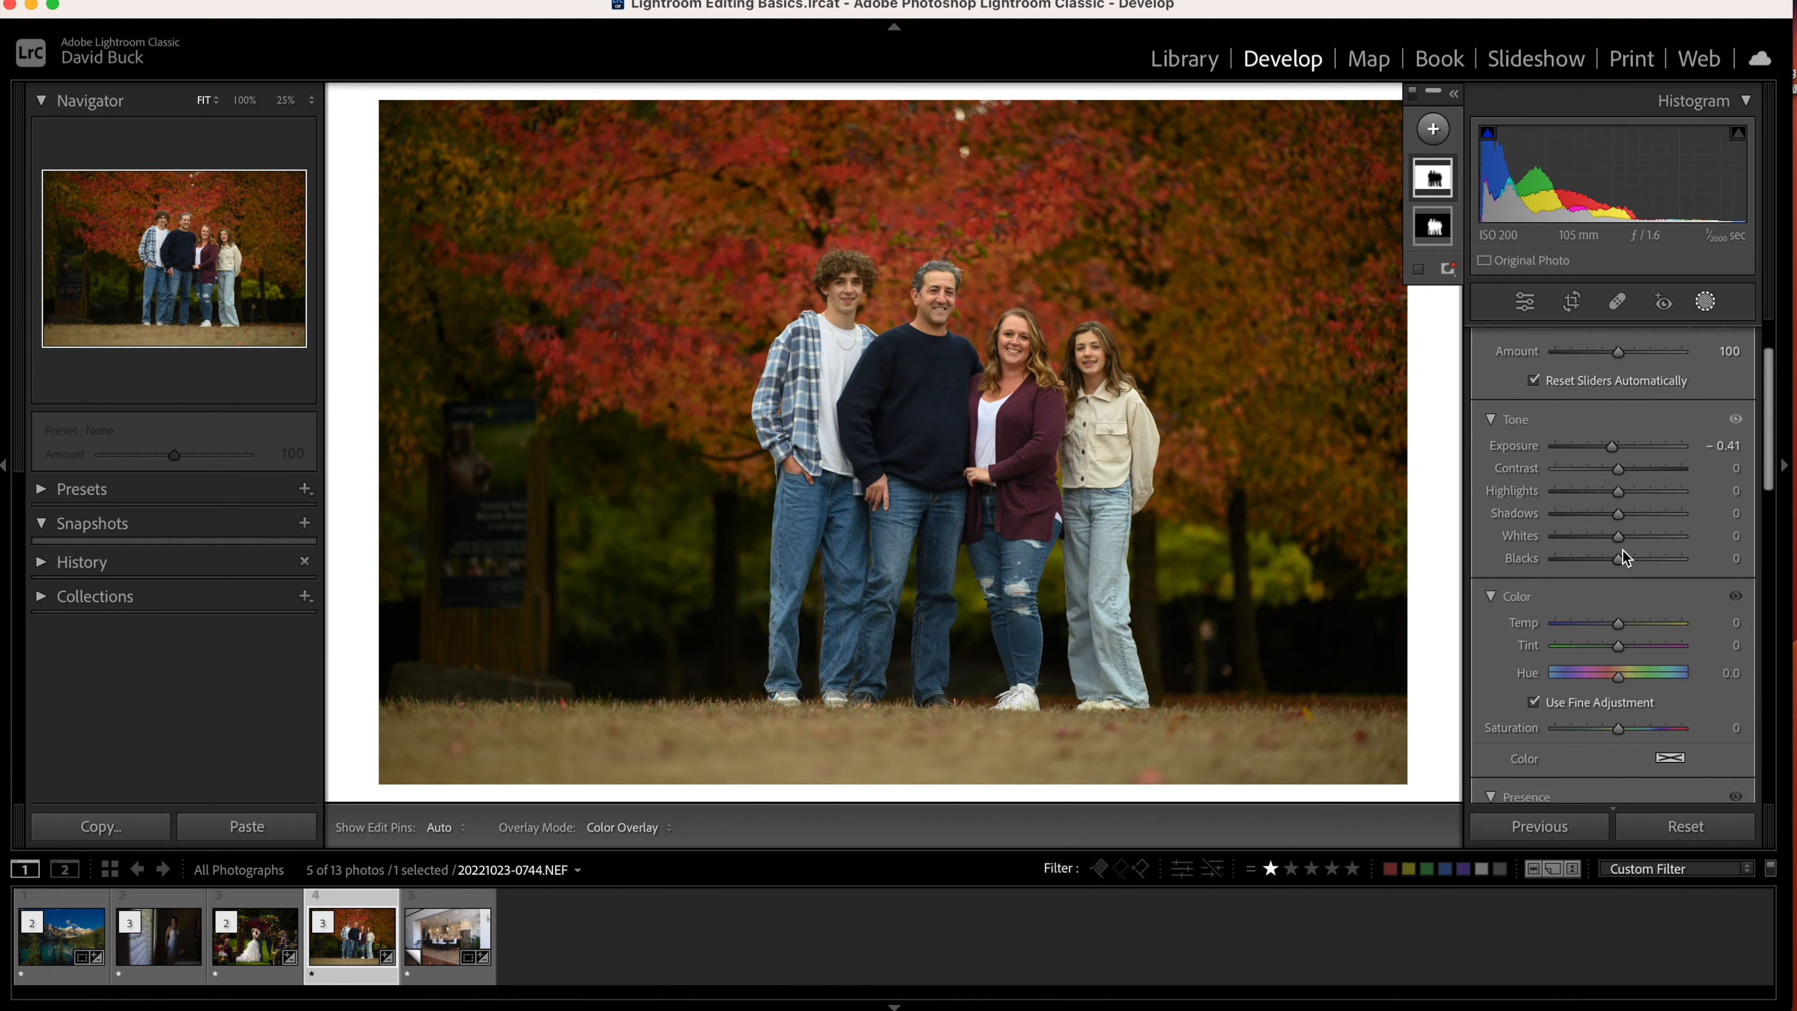
pyautogui.moveTo(1627, 715); pyautogui.dragTo(1635, 715)
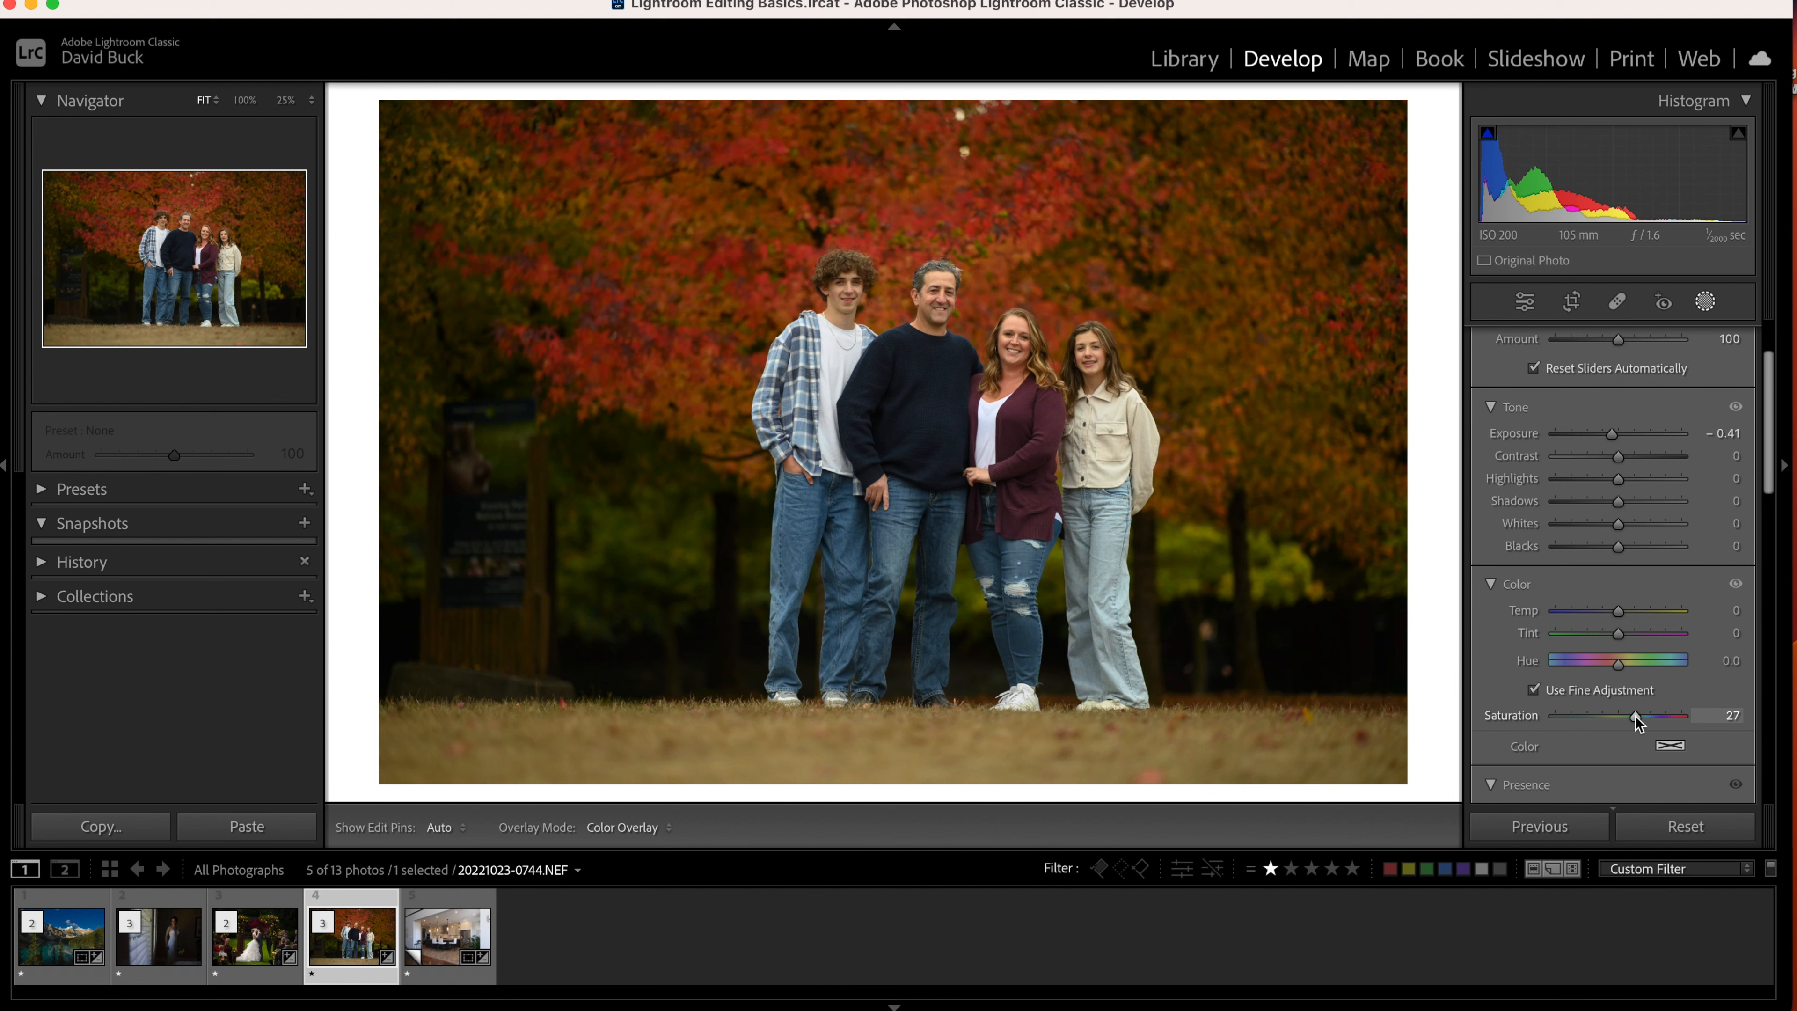
pyautogui.moveTo(1631, 524); pyautogui.dragTo(1615, 587)
pyautogui.scroll(1, 1628, 528)
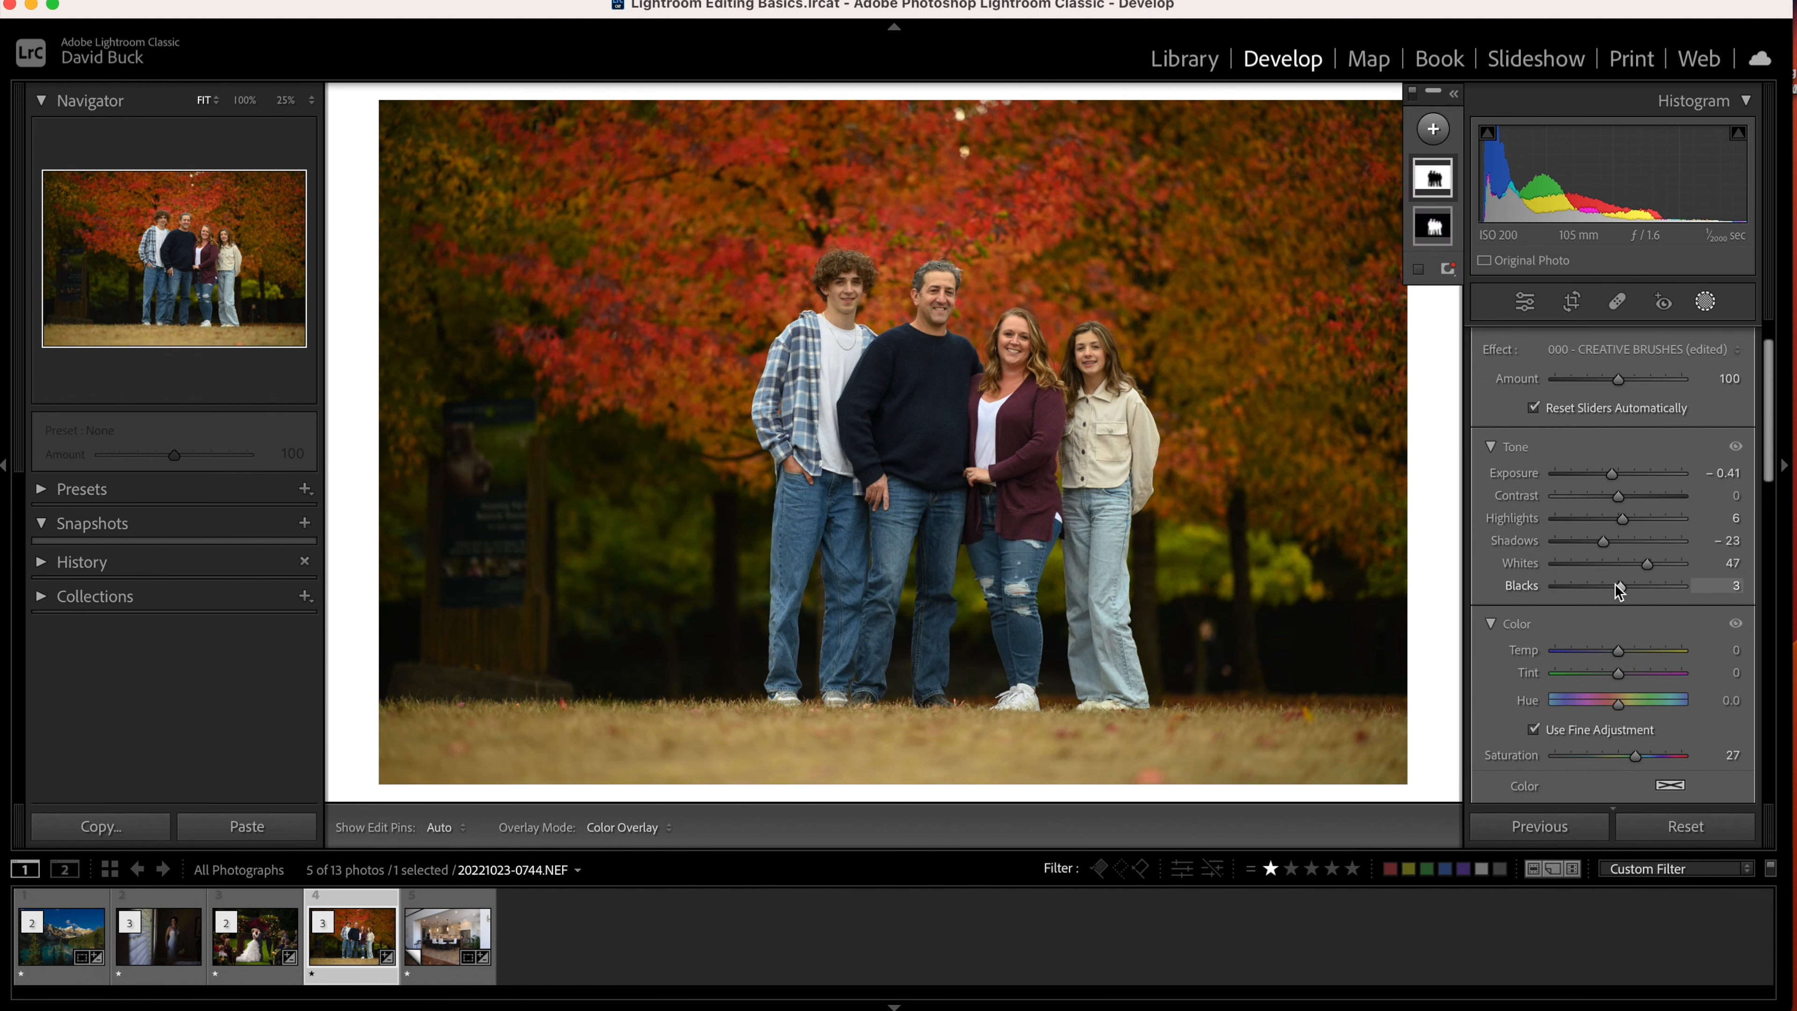
pyautogui.scroll(-3, 1618, 587)
pyautogui.moveTo(1654, 655); pyautogui.dragTo(1643, 656)
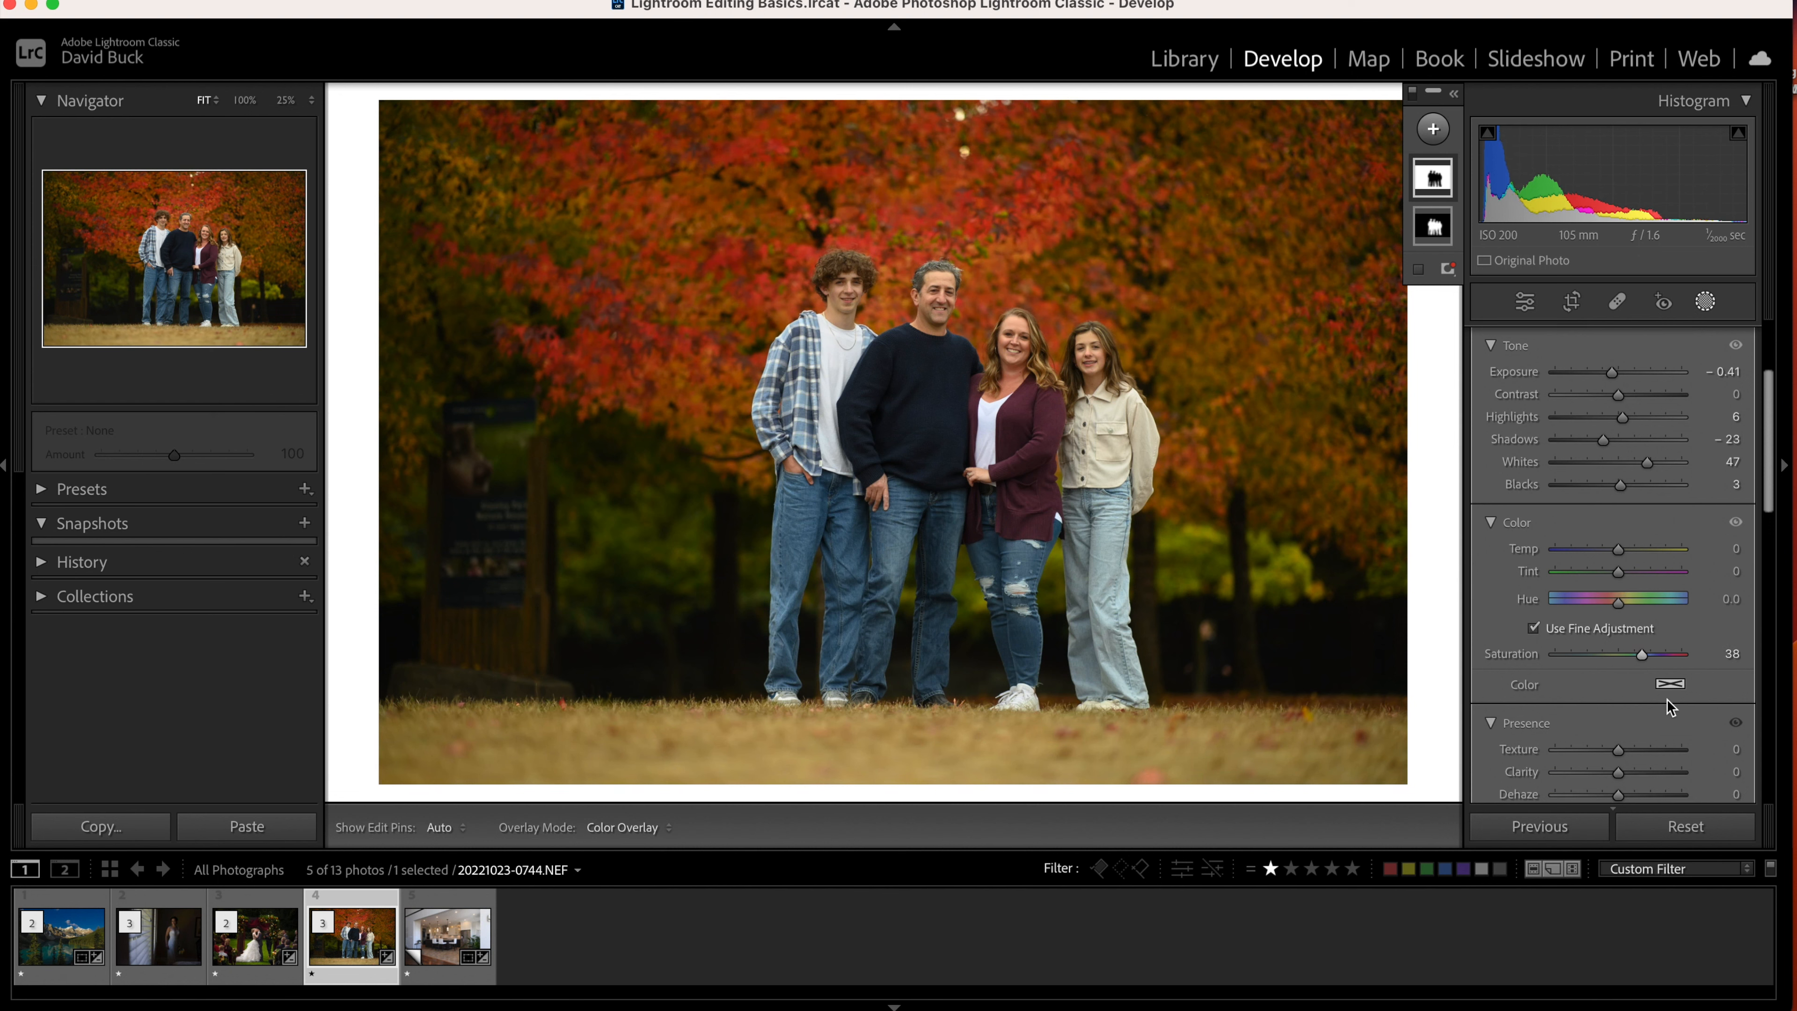
# Tint the background mask with a pale red at hue 0 and 21% saturation.
pyautogui.click(1669, 683)
pyautogui.click(1236, 676)
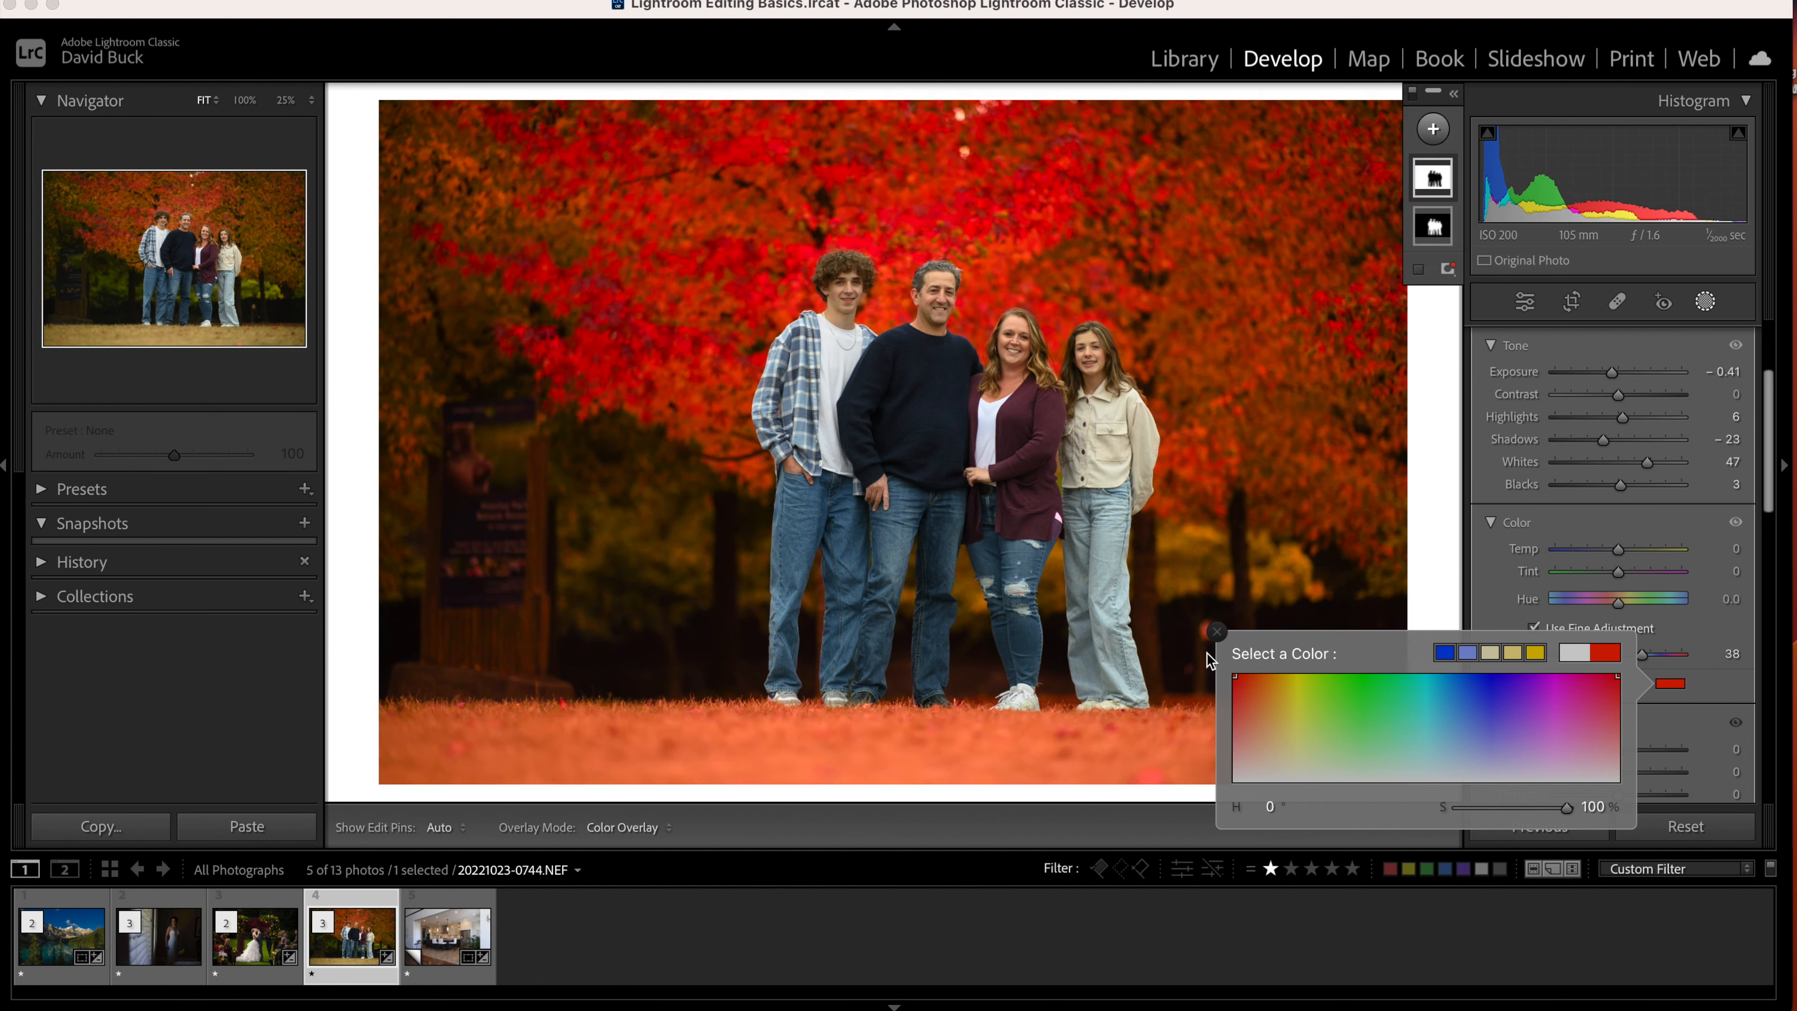
pyautogui.moveTo(1568, 808); pyautogui.dragTo(1483, 809)
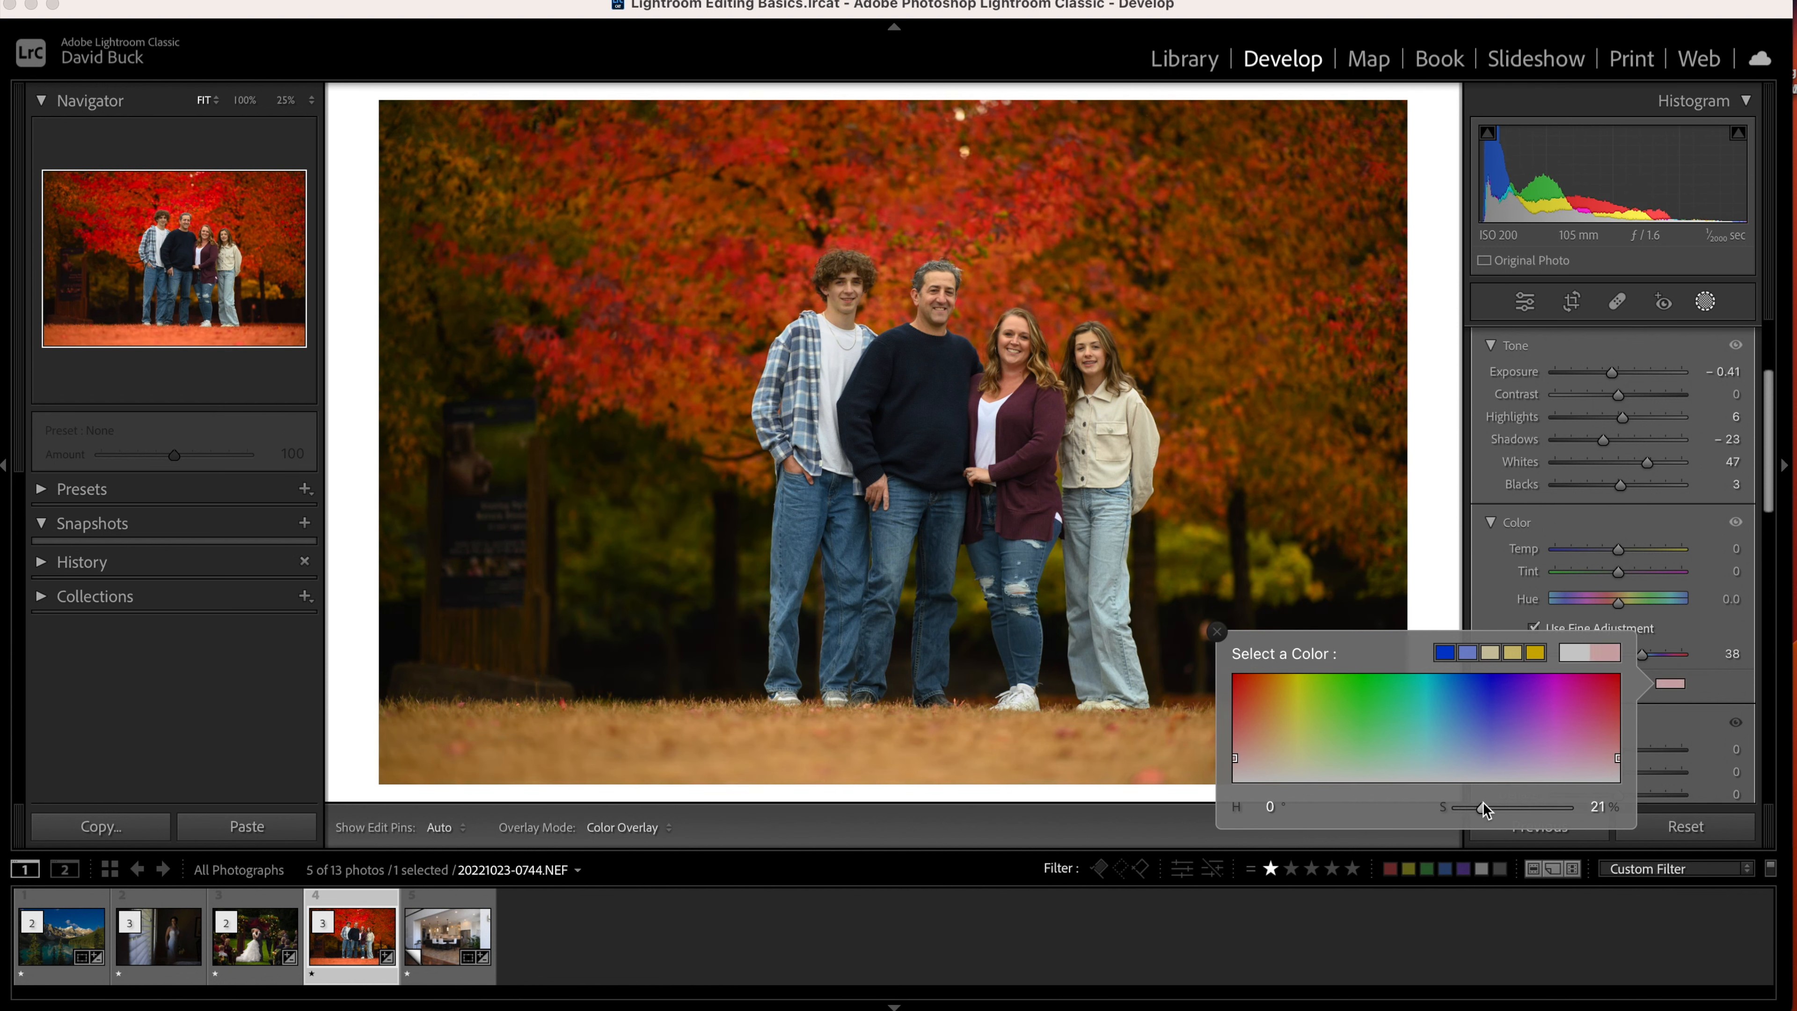
pyautogui.click(1700, 691)
# Set the background mask's Clarity to 7 and Dehaze to 22.
pyautogui.scroll(-3, 1692, 685)
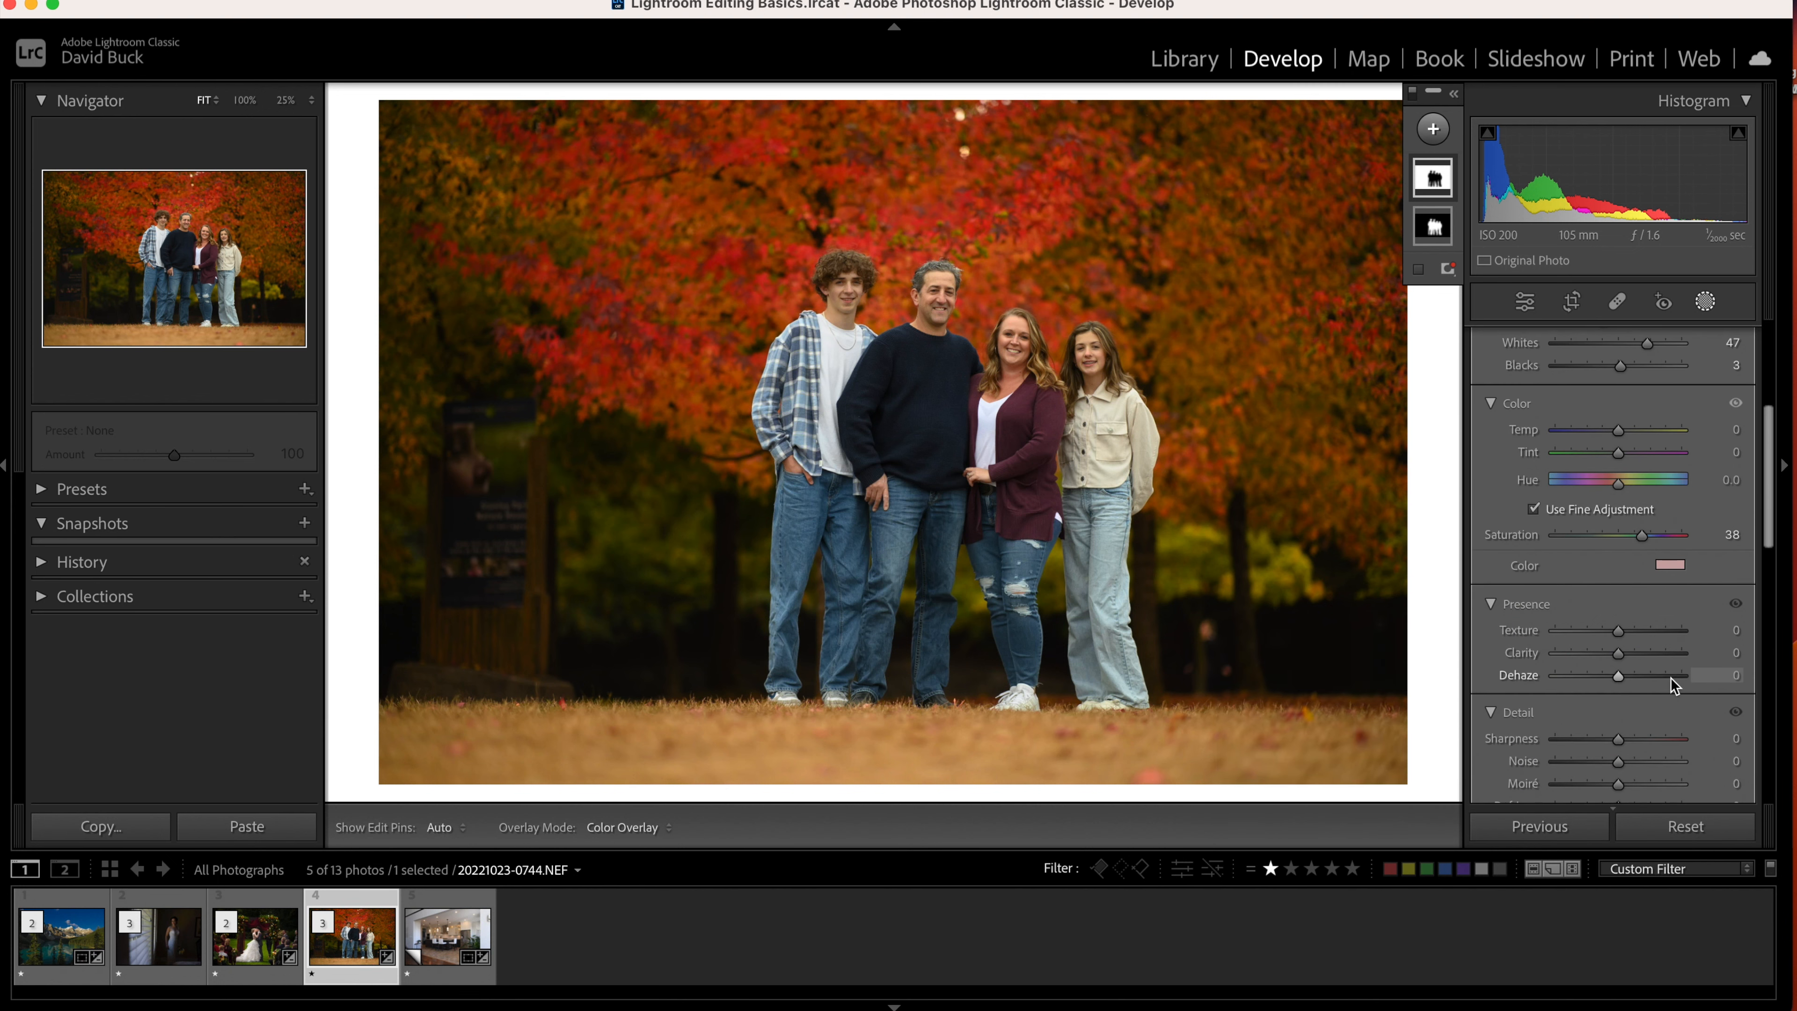
pyautogui.click(1629, 652)
pyautogui.moveTo(1627, 652); pyautogui.dragTo(1632, 677)
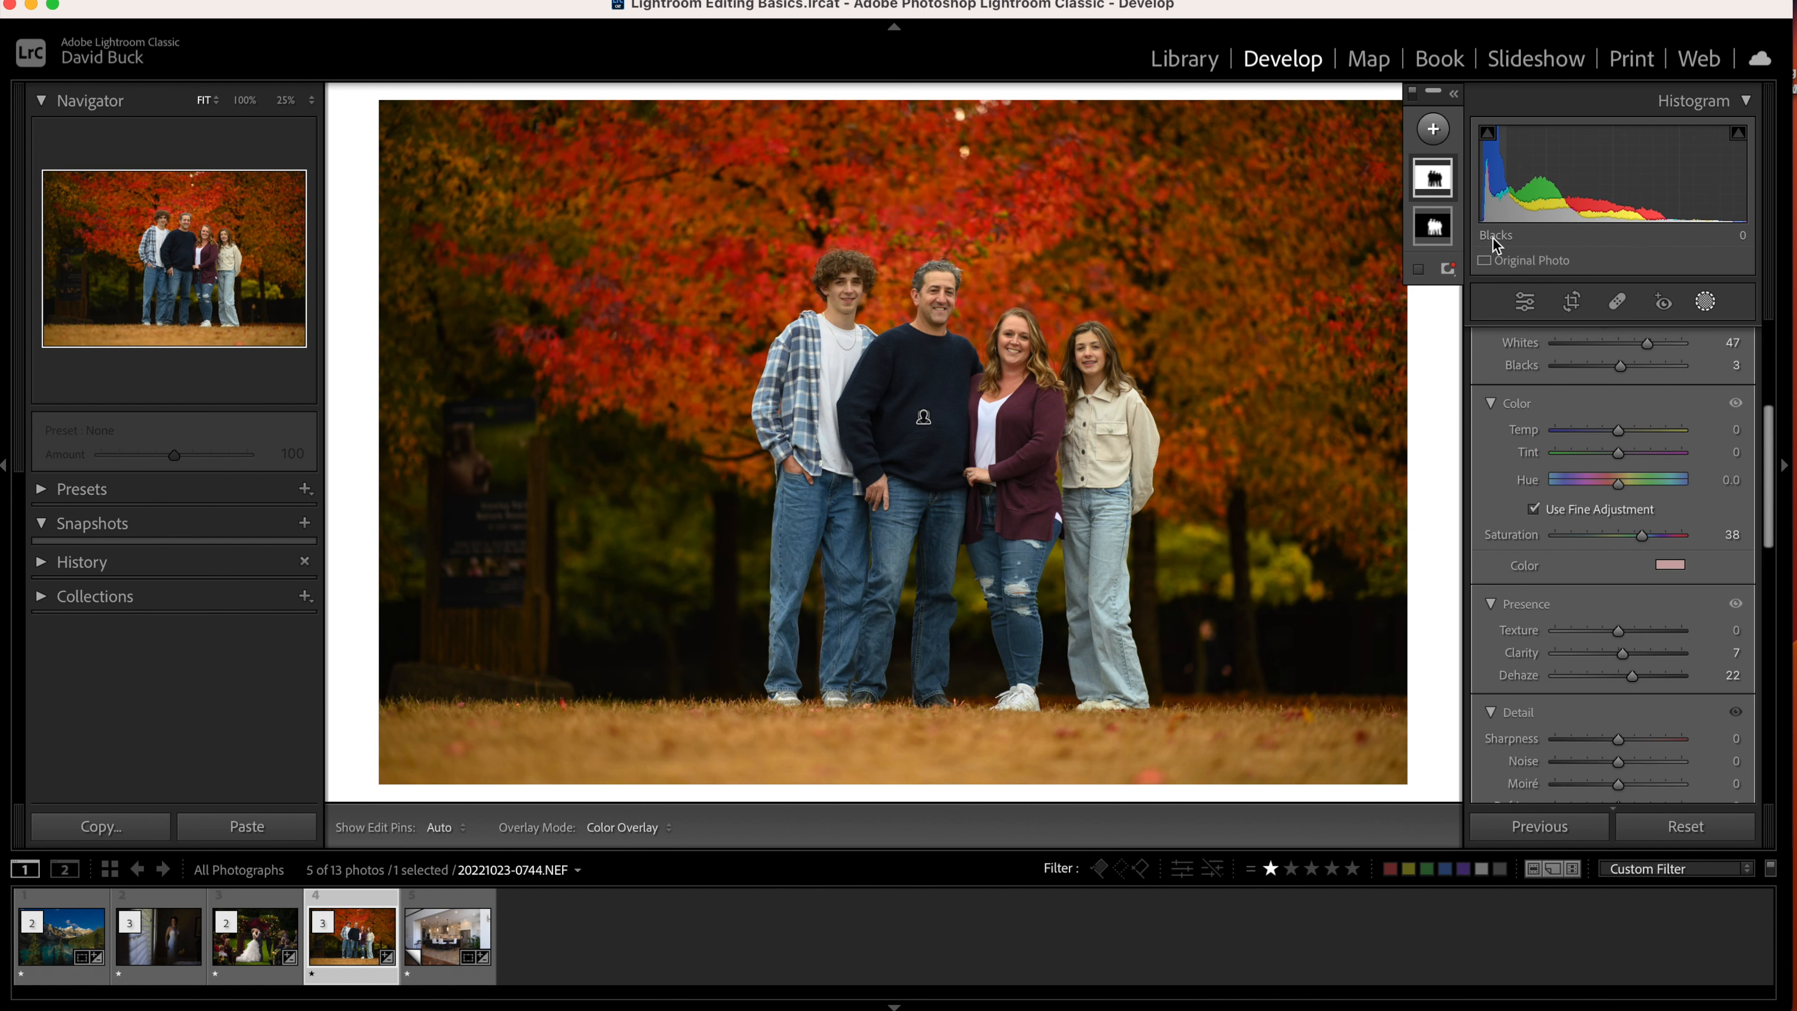
# Subtract a linear gradient from the background mask, running from the grass upward, to exclude the ground.
pyautogui.moveTo(1446, 162)
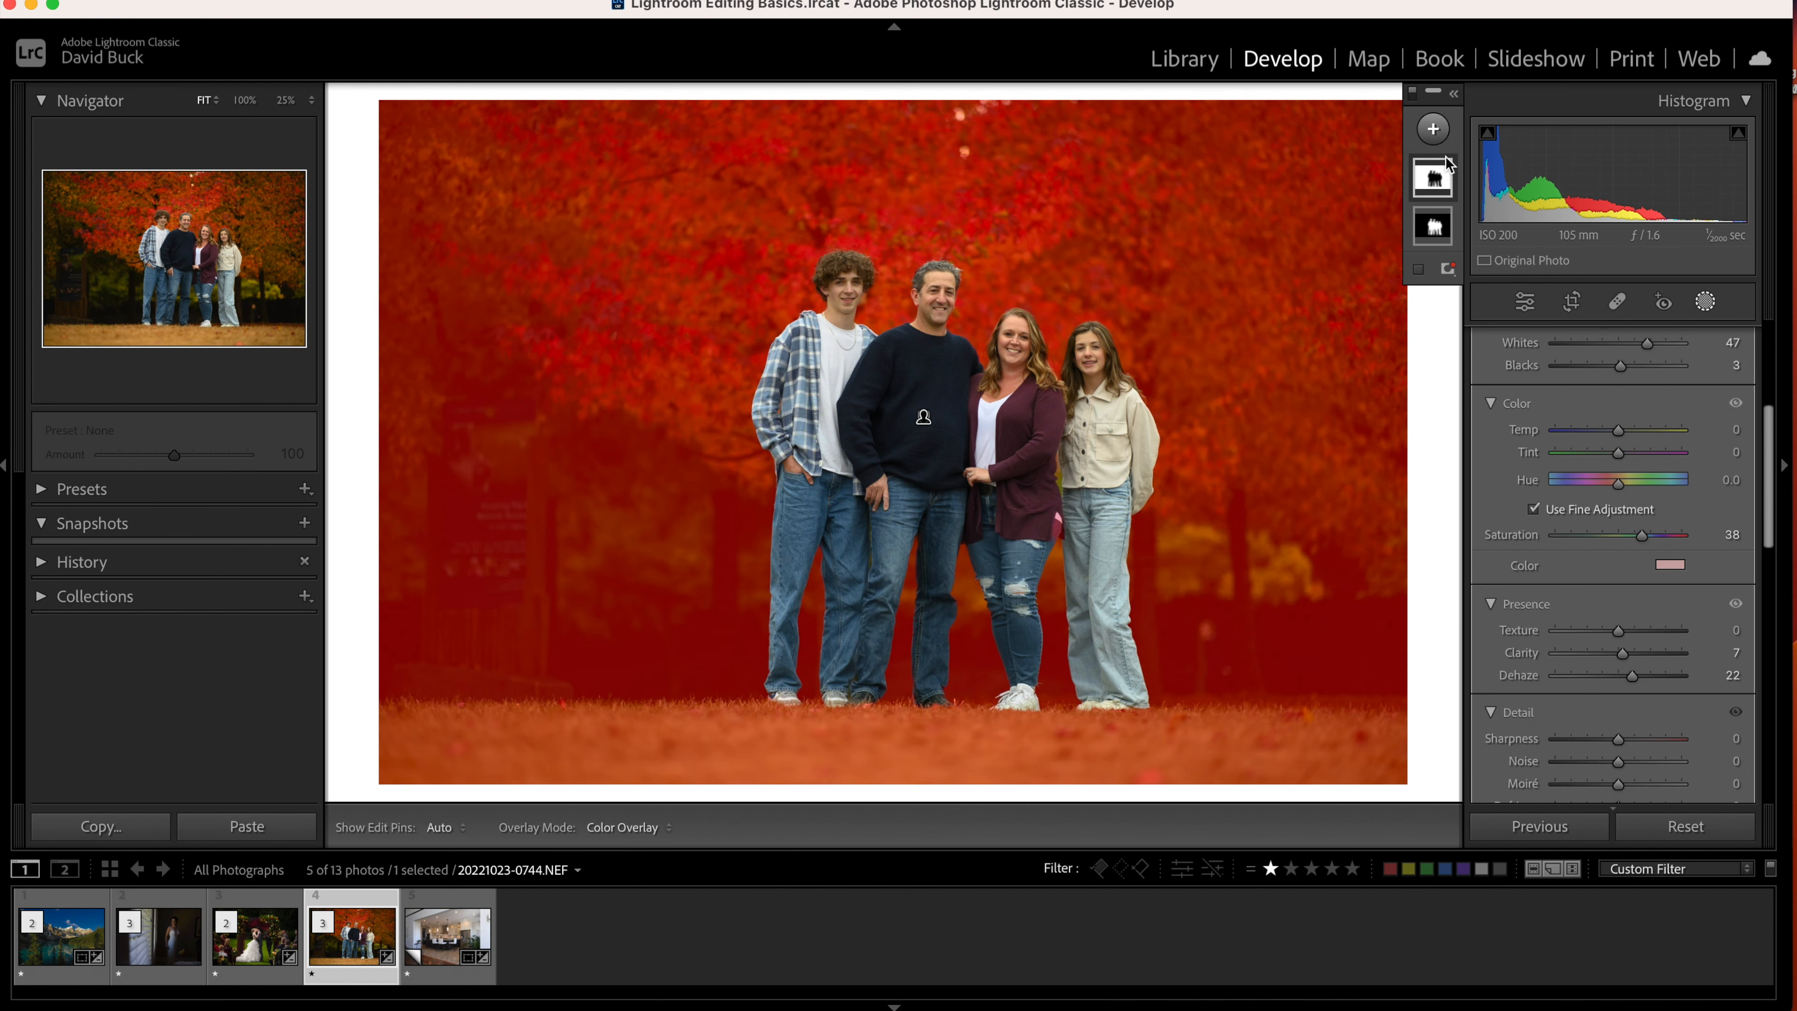
pyautogui.click(1435, 184)
pyautogui.click(1443, 245)
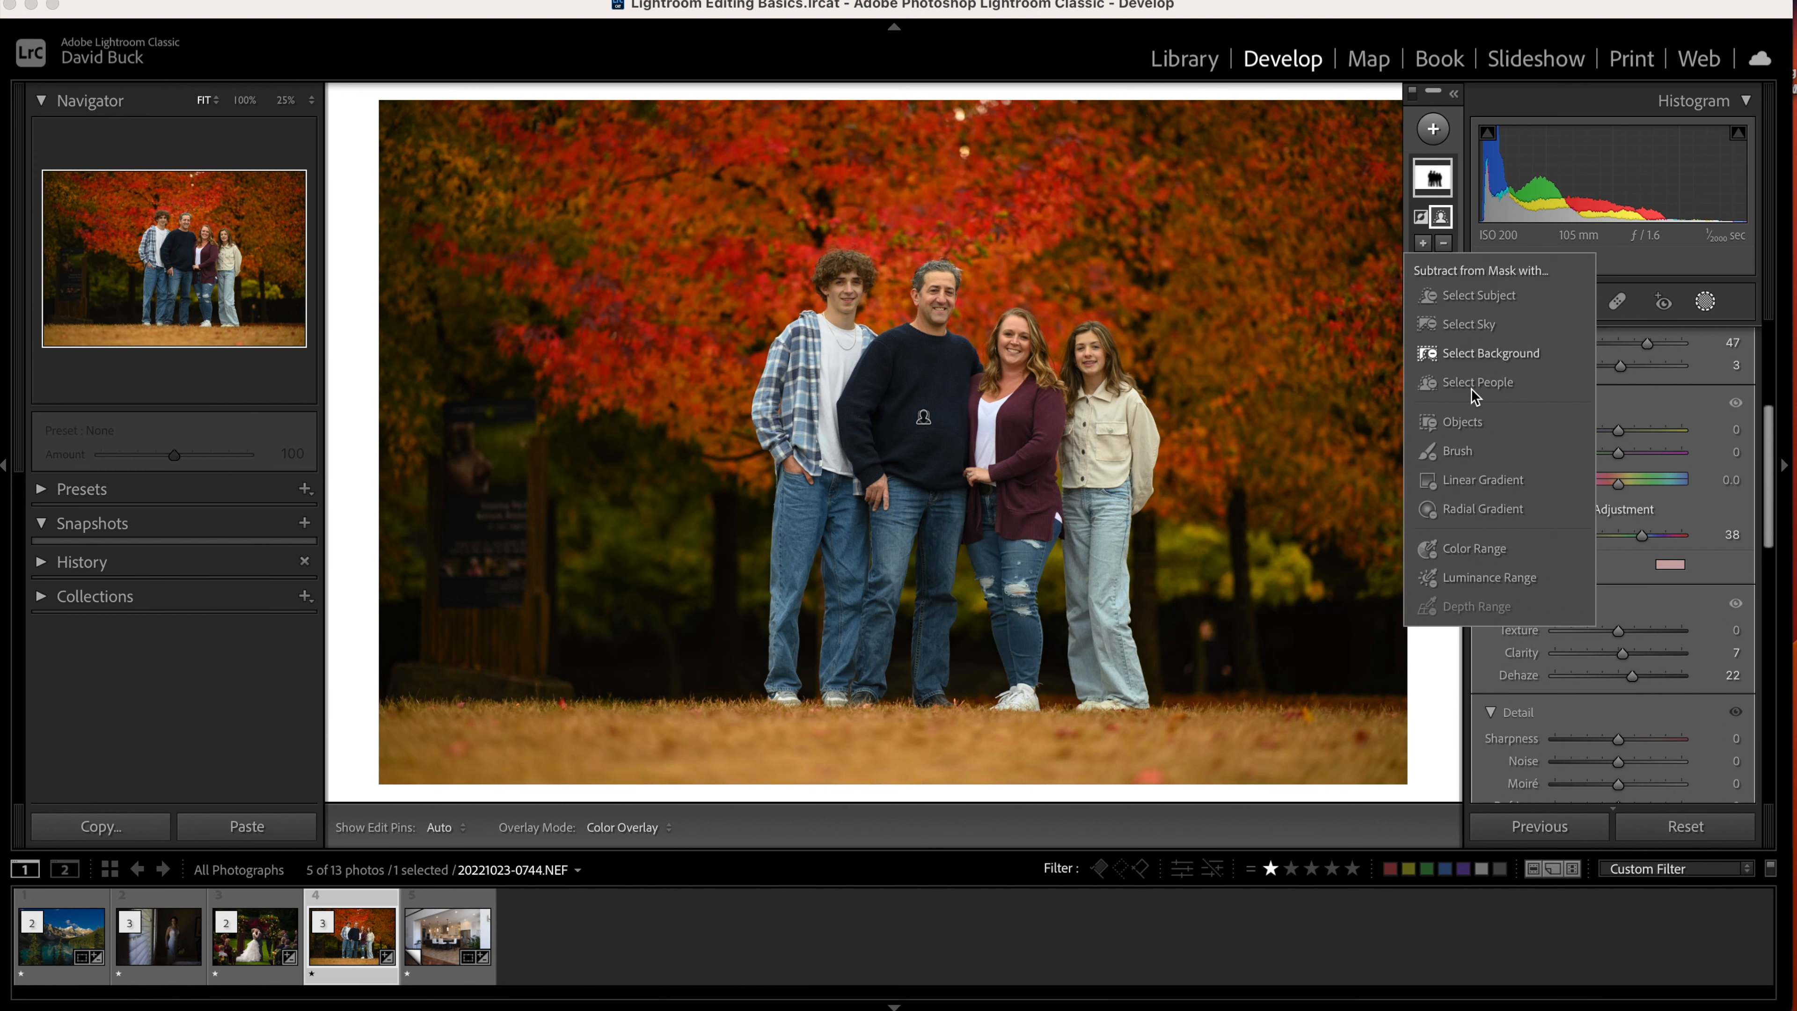
pyautogui.click(1480, 476)
pyautogui.moveTo(904, 725); pyautogui.dragTo(908, 548)
pyautogui.press('Escape')
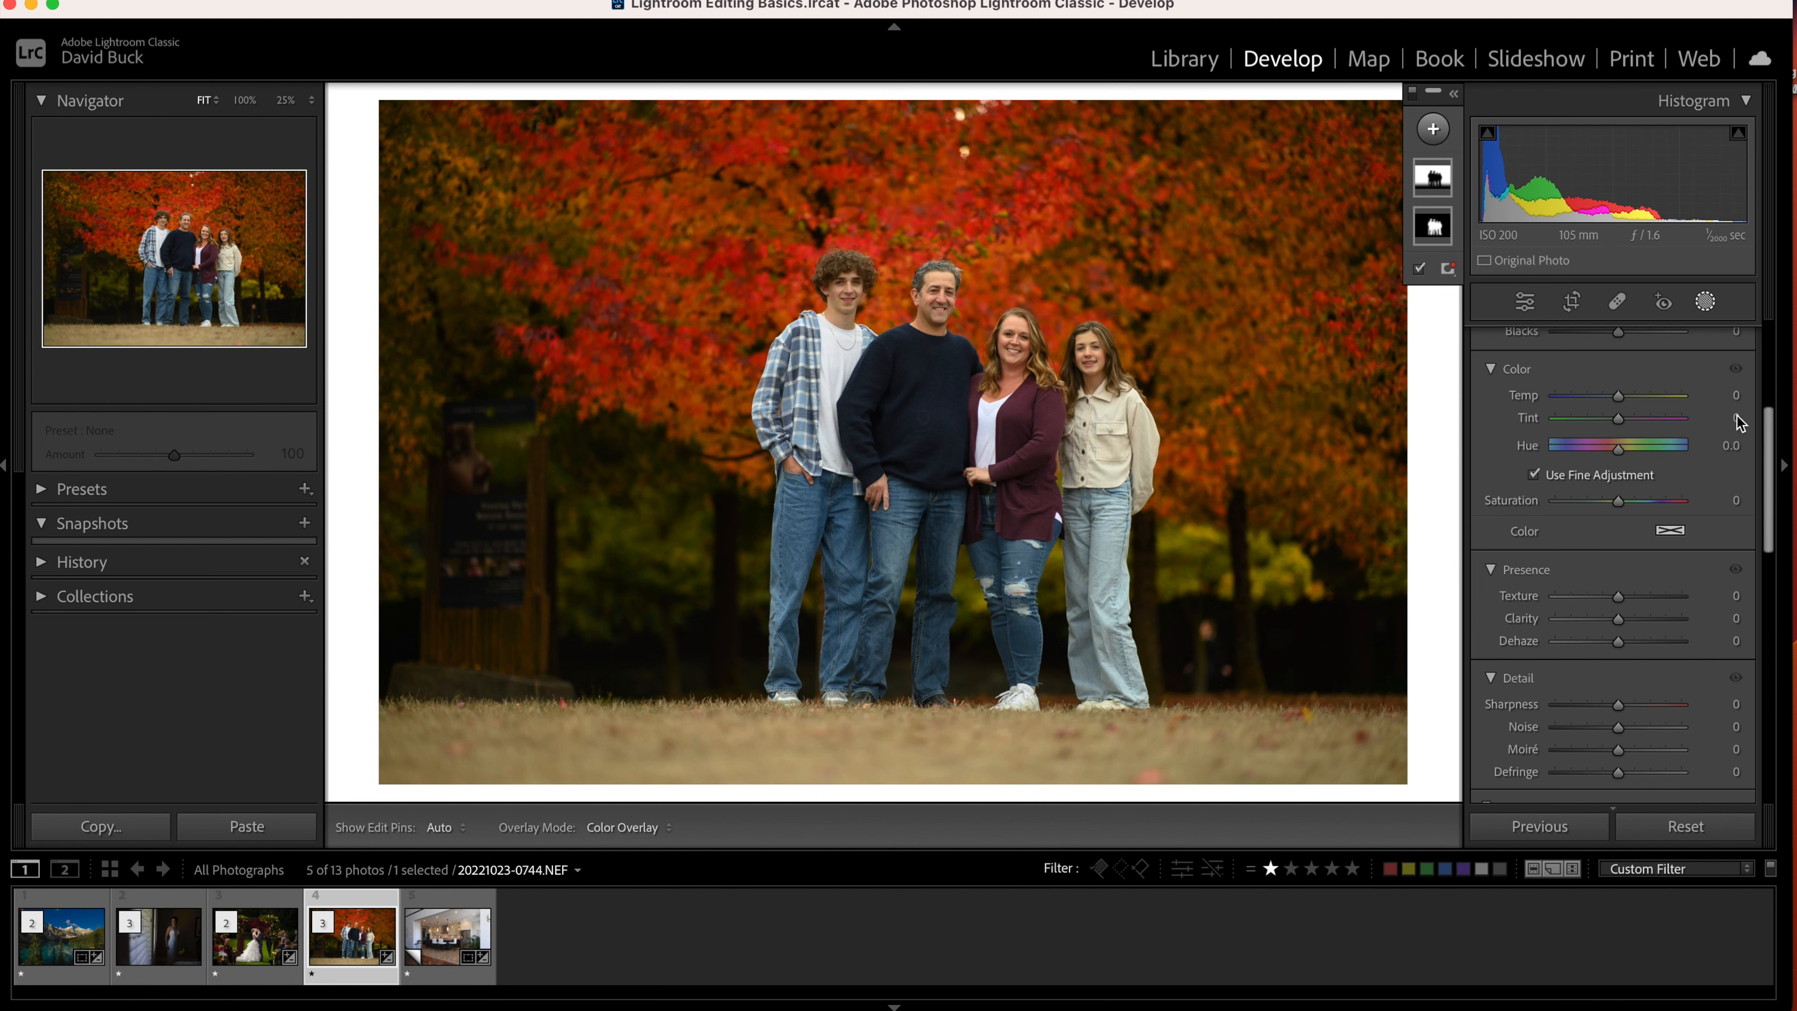
# Leave masking and raise the whole photo's Vibrance slightly.
pyautogui.click(1705, 303)
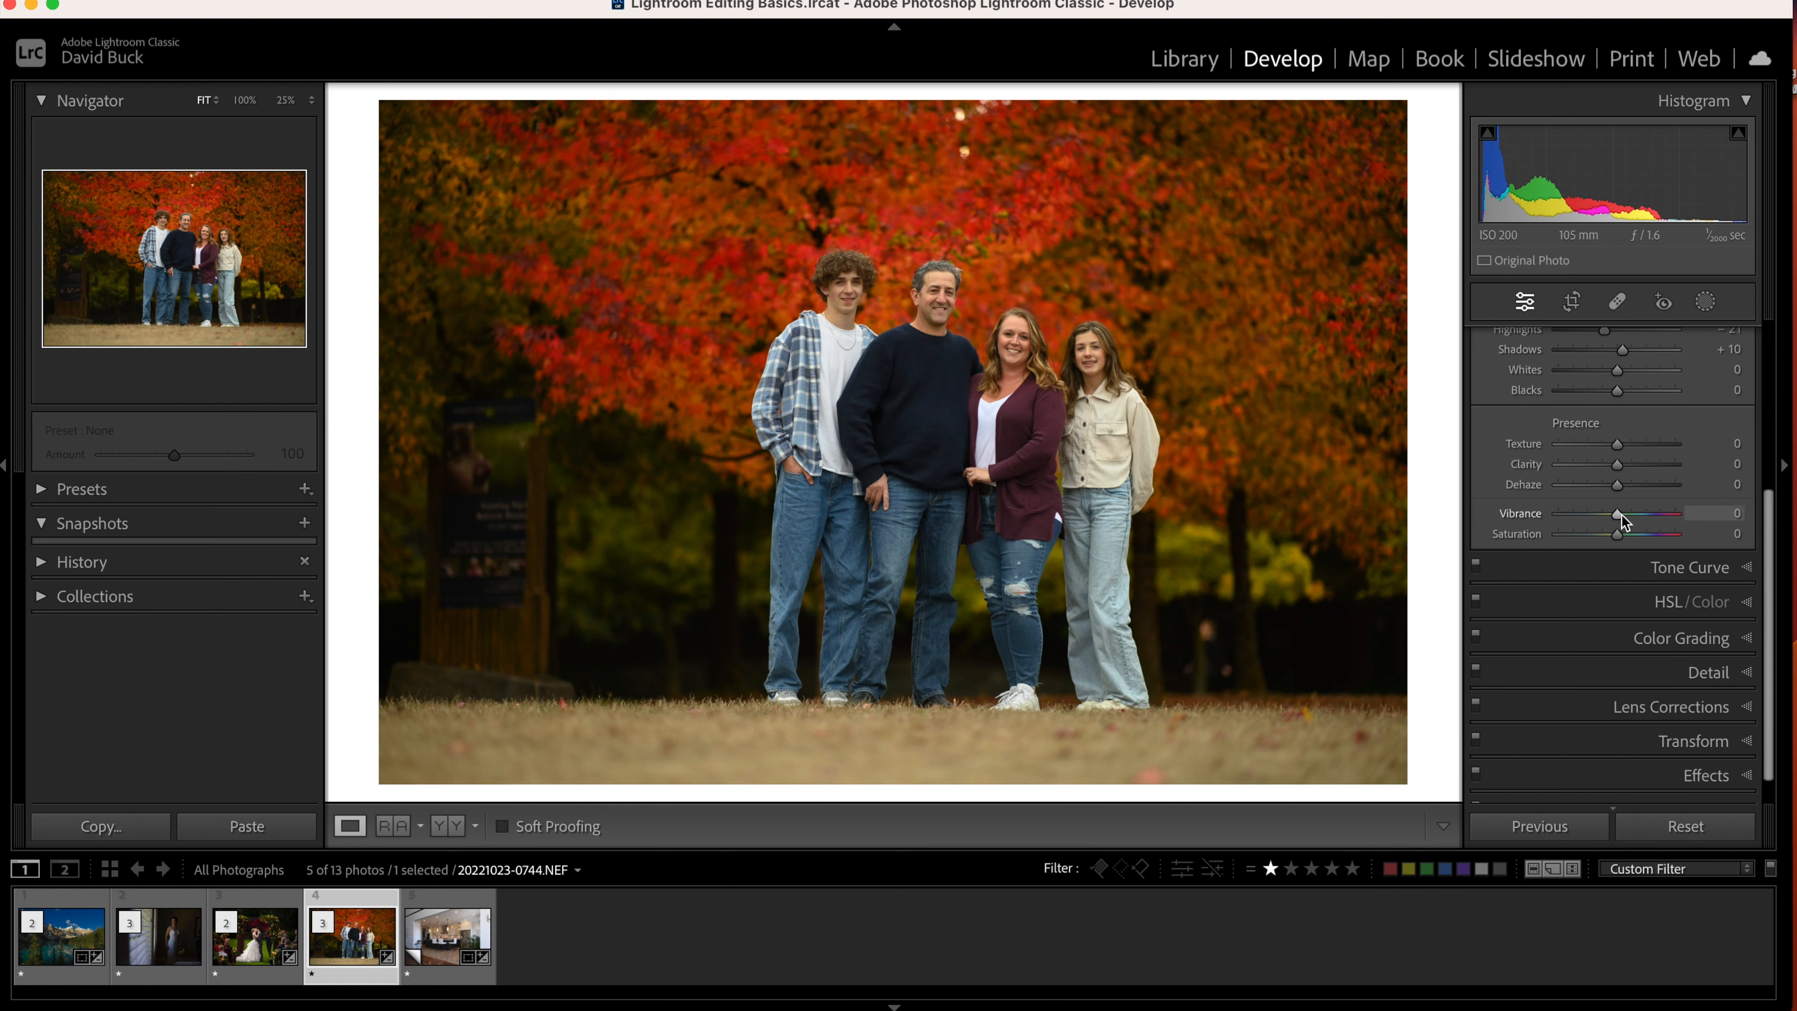
pyautogui.moveTo(1623, 514); pyautogui.dragTo(1632, 515)
# Add a new linear gradient mask over the grass, fading out at the family's ankles.
pyautogui.click(1707, 302)
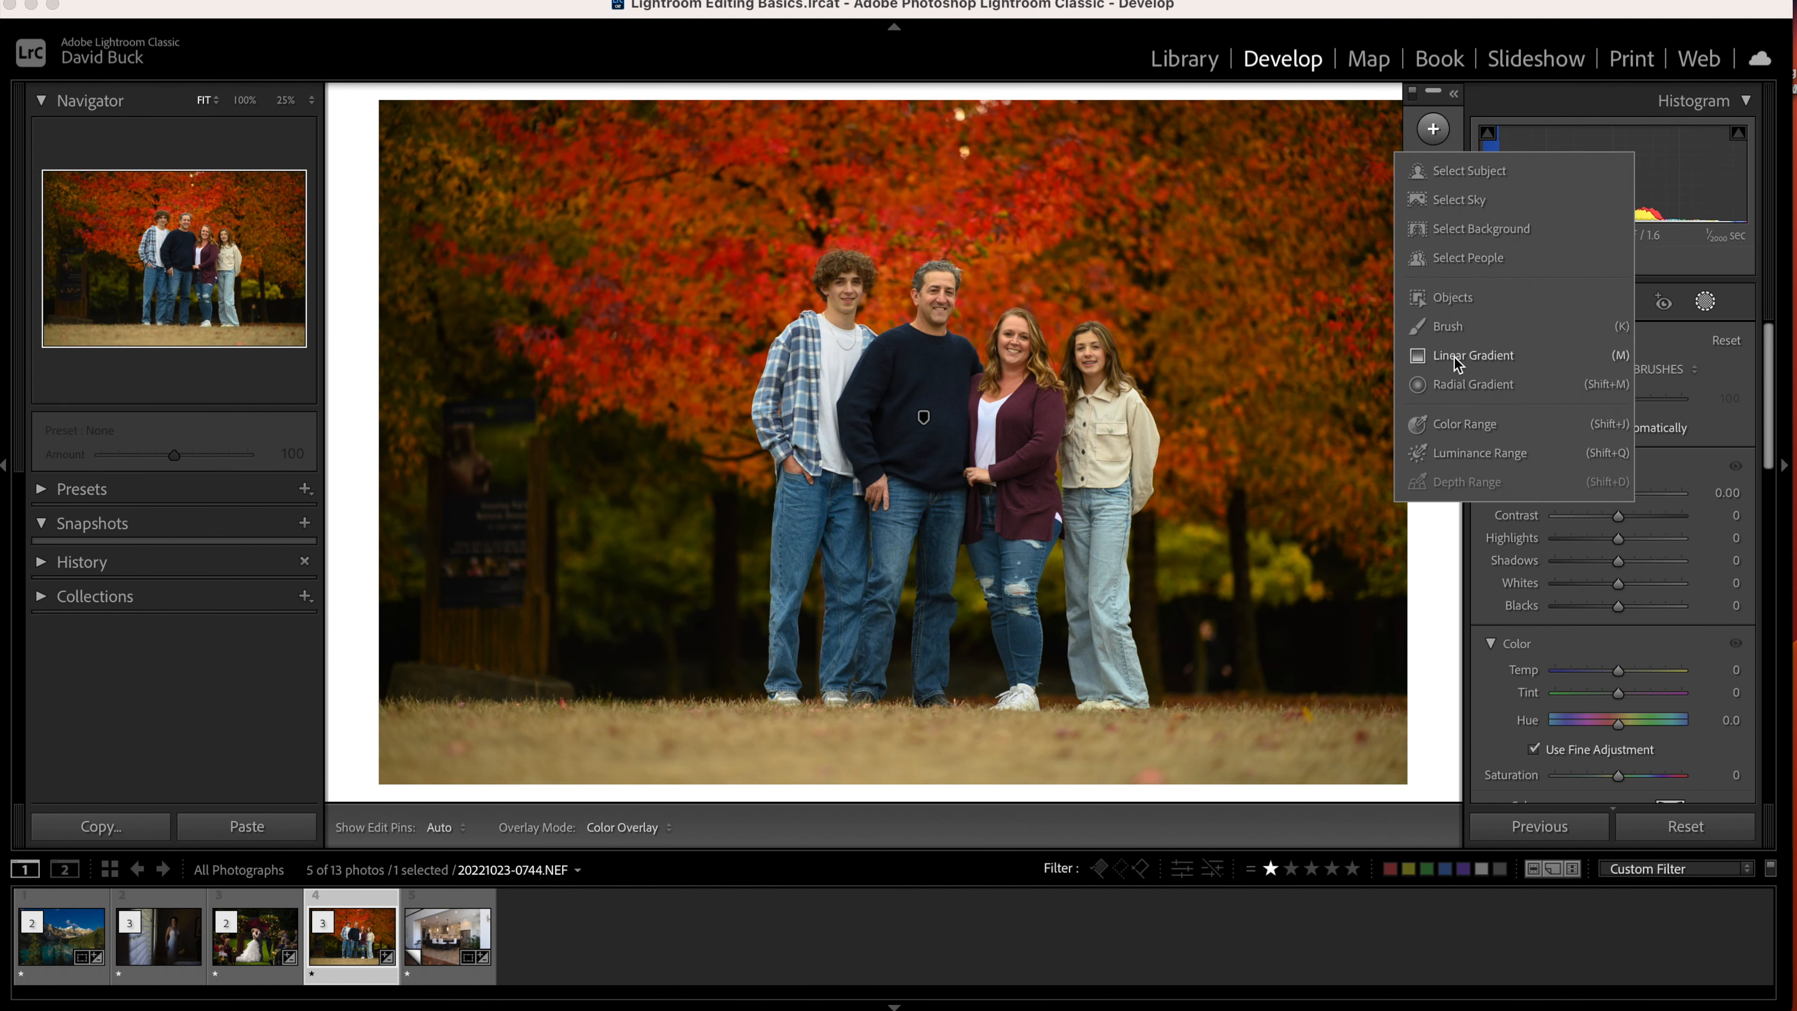
pyautogui.click(1473, 355)
pyautogui.moveTo(885, 740); pyautogui.dragTo(882, 683)
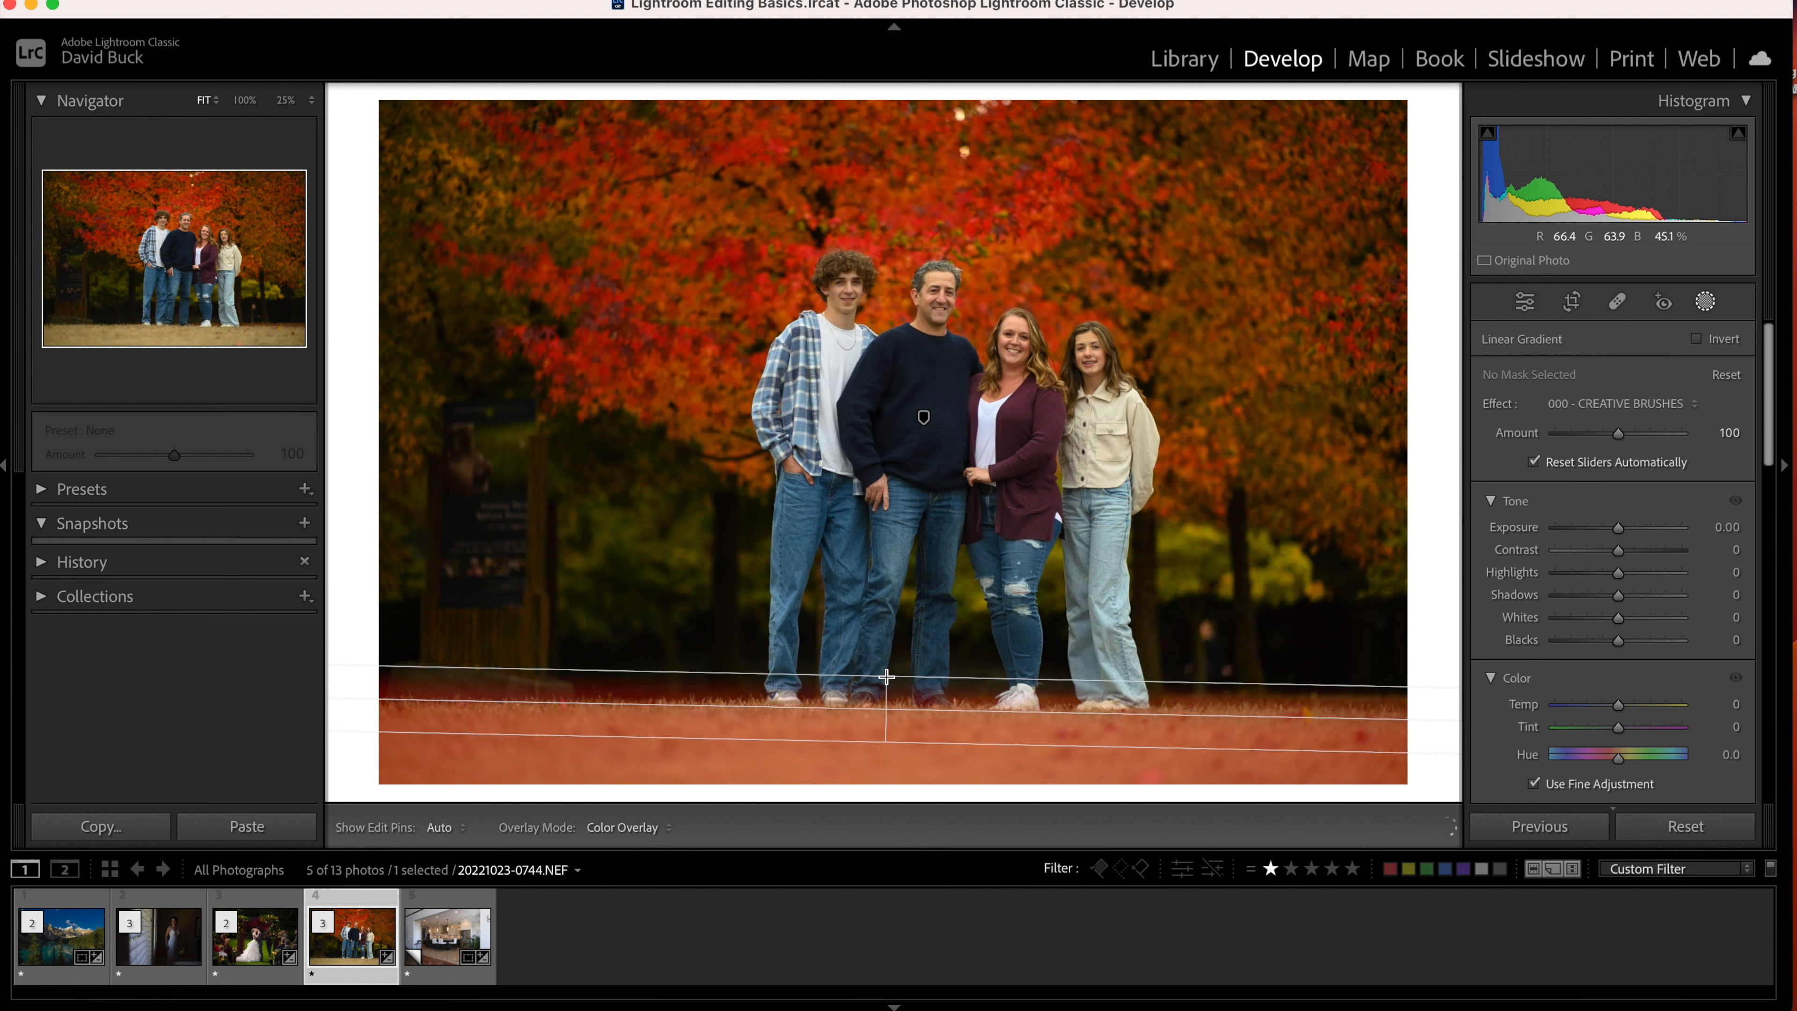
# Tint the grass gradient mask green with hue 119 and 100% saturation.
pyautogui.scroll(-5, 1673, 750)
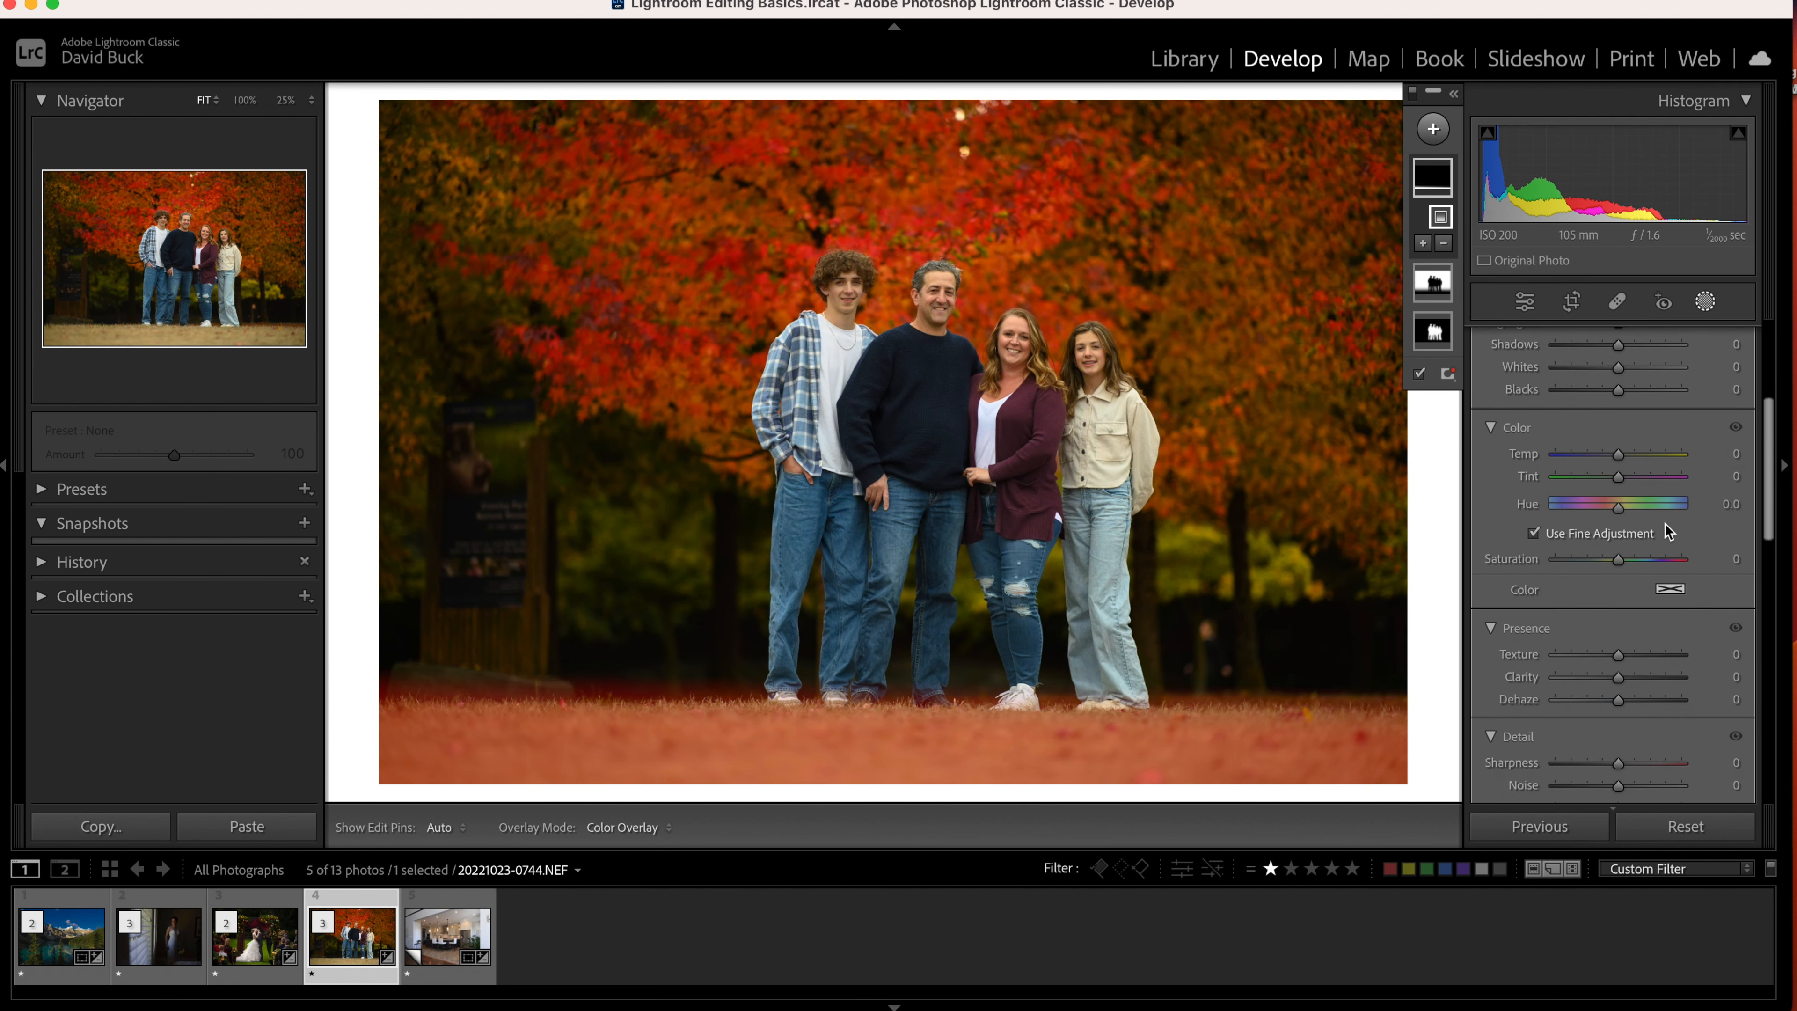
pyautogui.click(1670, 588)
pyautogui.click(1358, 585)
pyautogui.moveTo(1359, 585); pyautogui.dragTo(1360, 580)
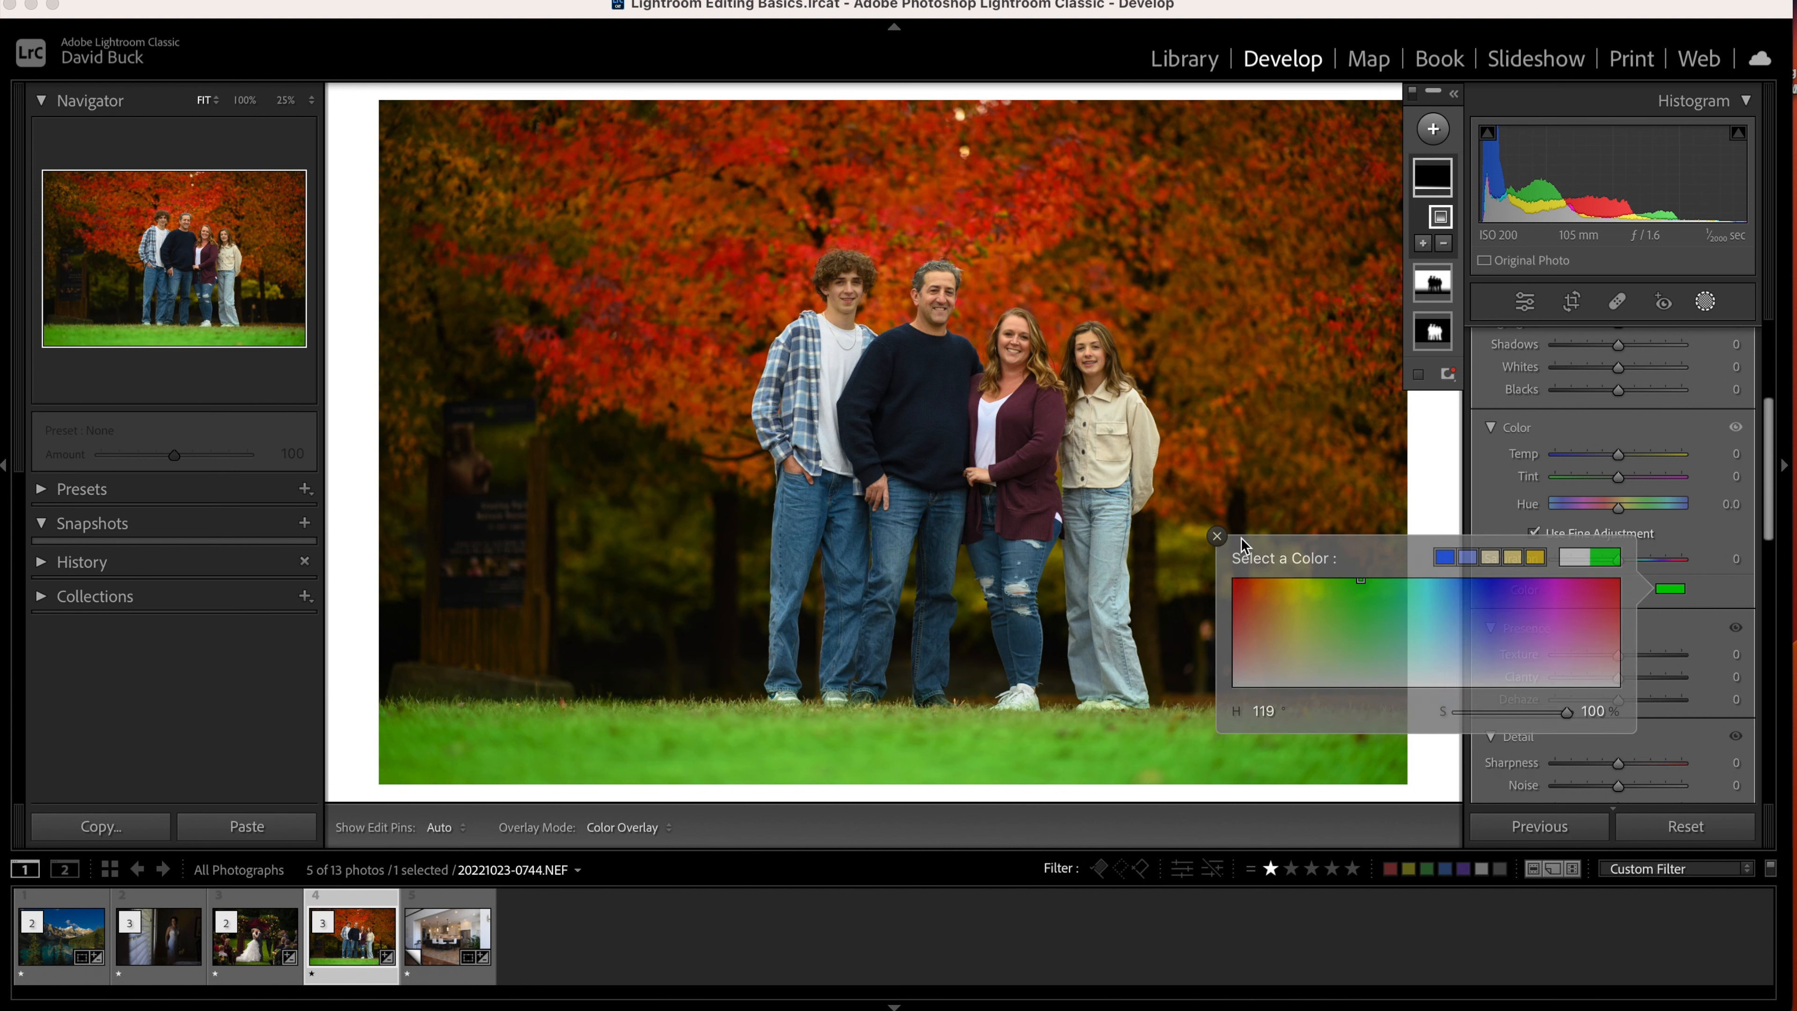
pyautogui.click(1216, 536)
# Set the grass mask's Exposure to −0.66 and reduce its Amount to 17.
pyautogui.scroll(3, 1624, 402)
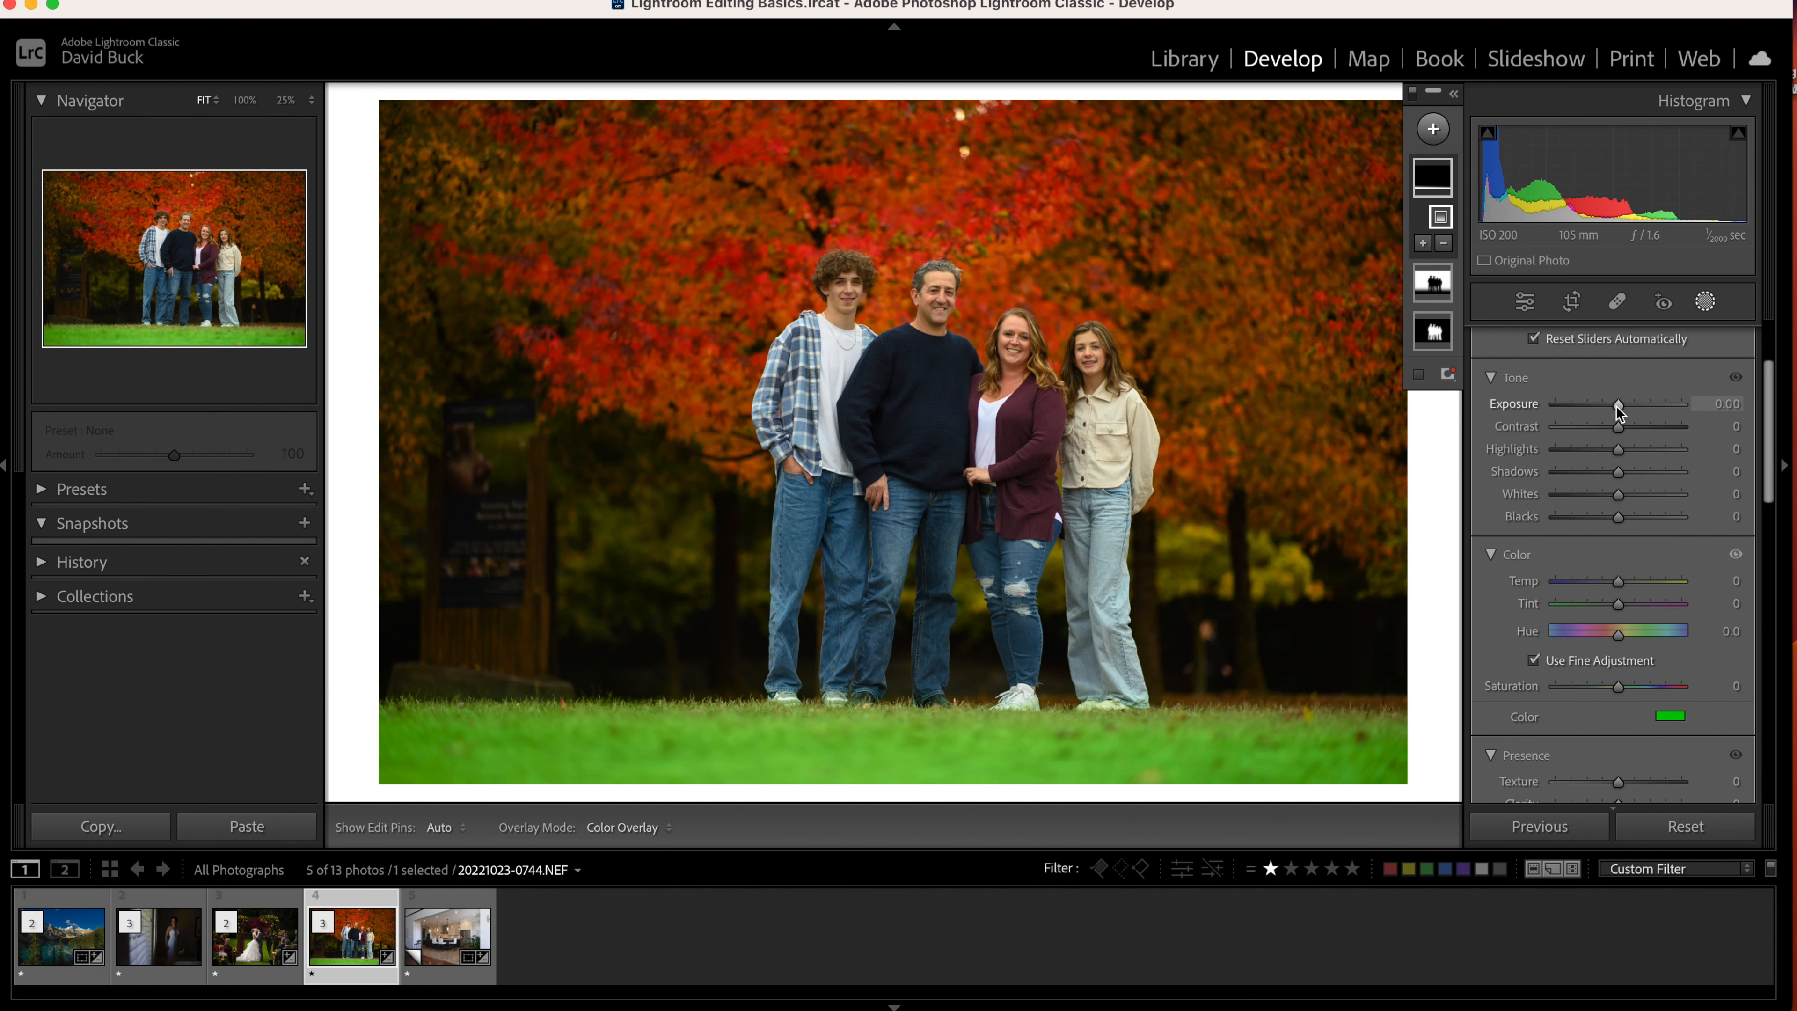
pyautogui.moveTo(1616, 408); pyautogui.dragTo(1605, 406)
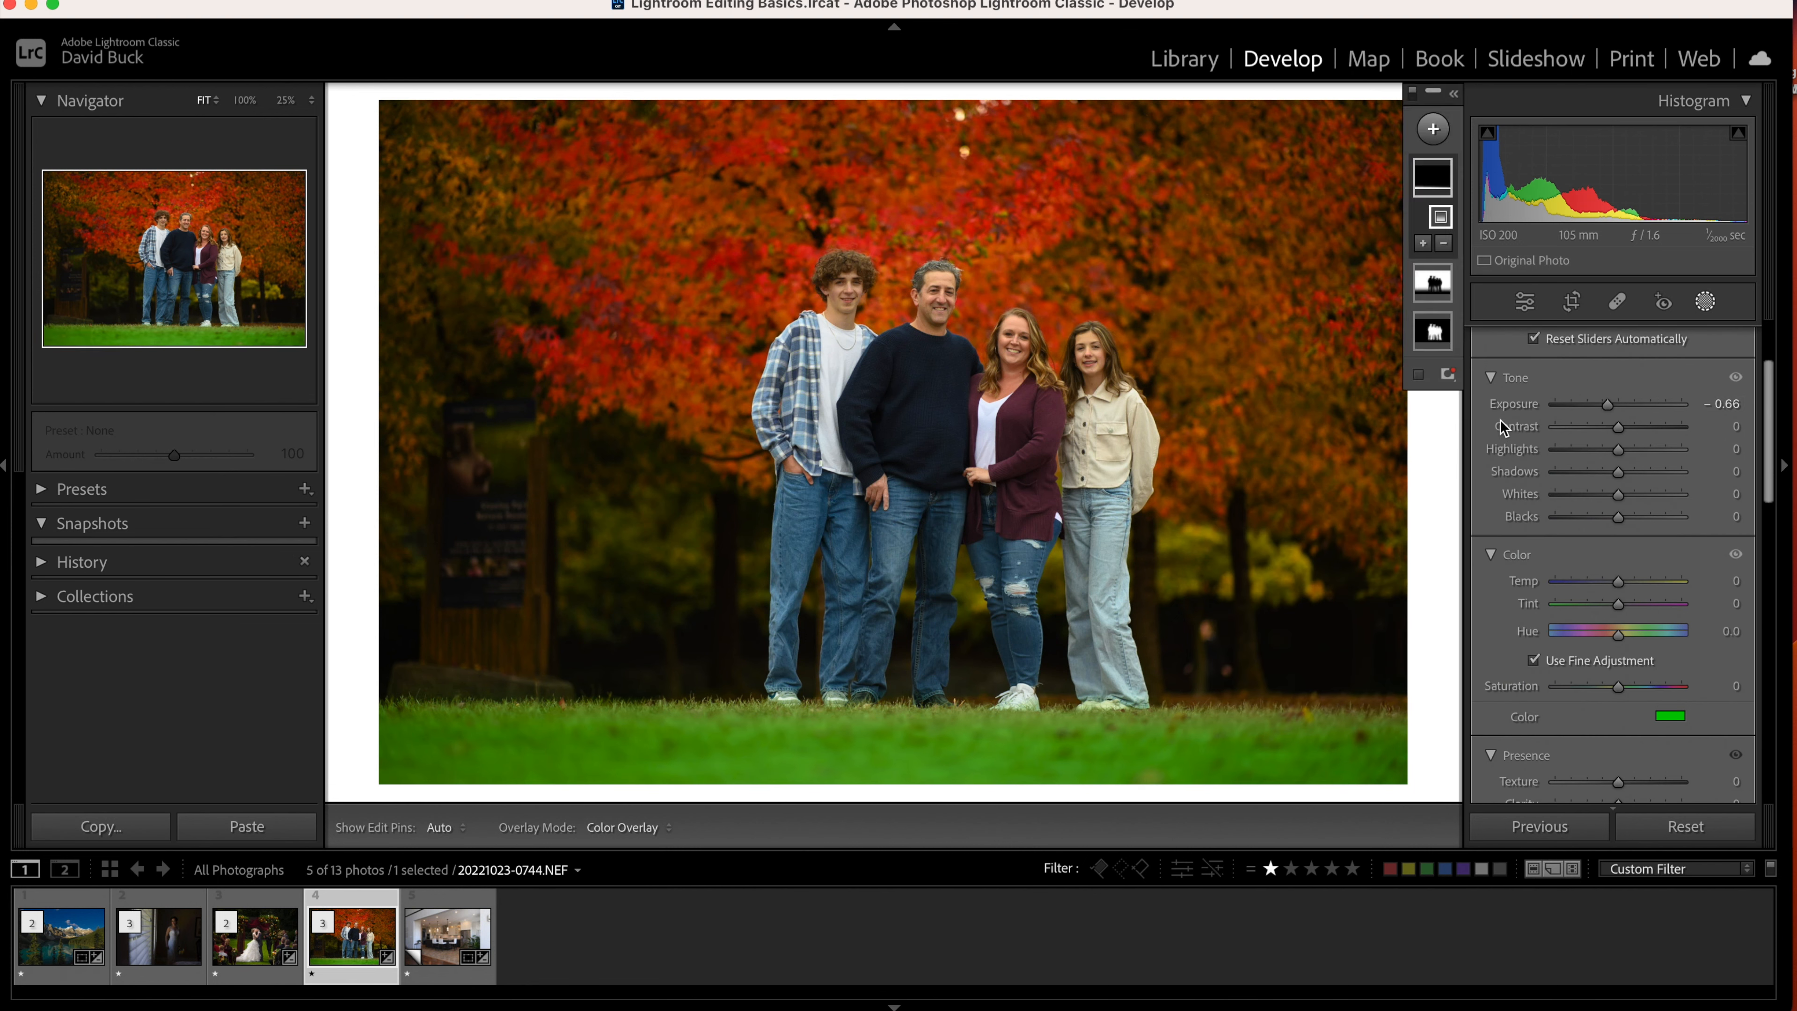
pyautogui.click(1439, 172)
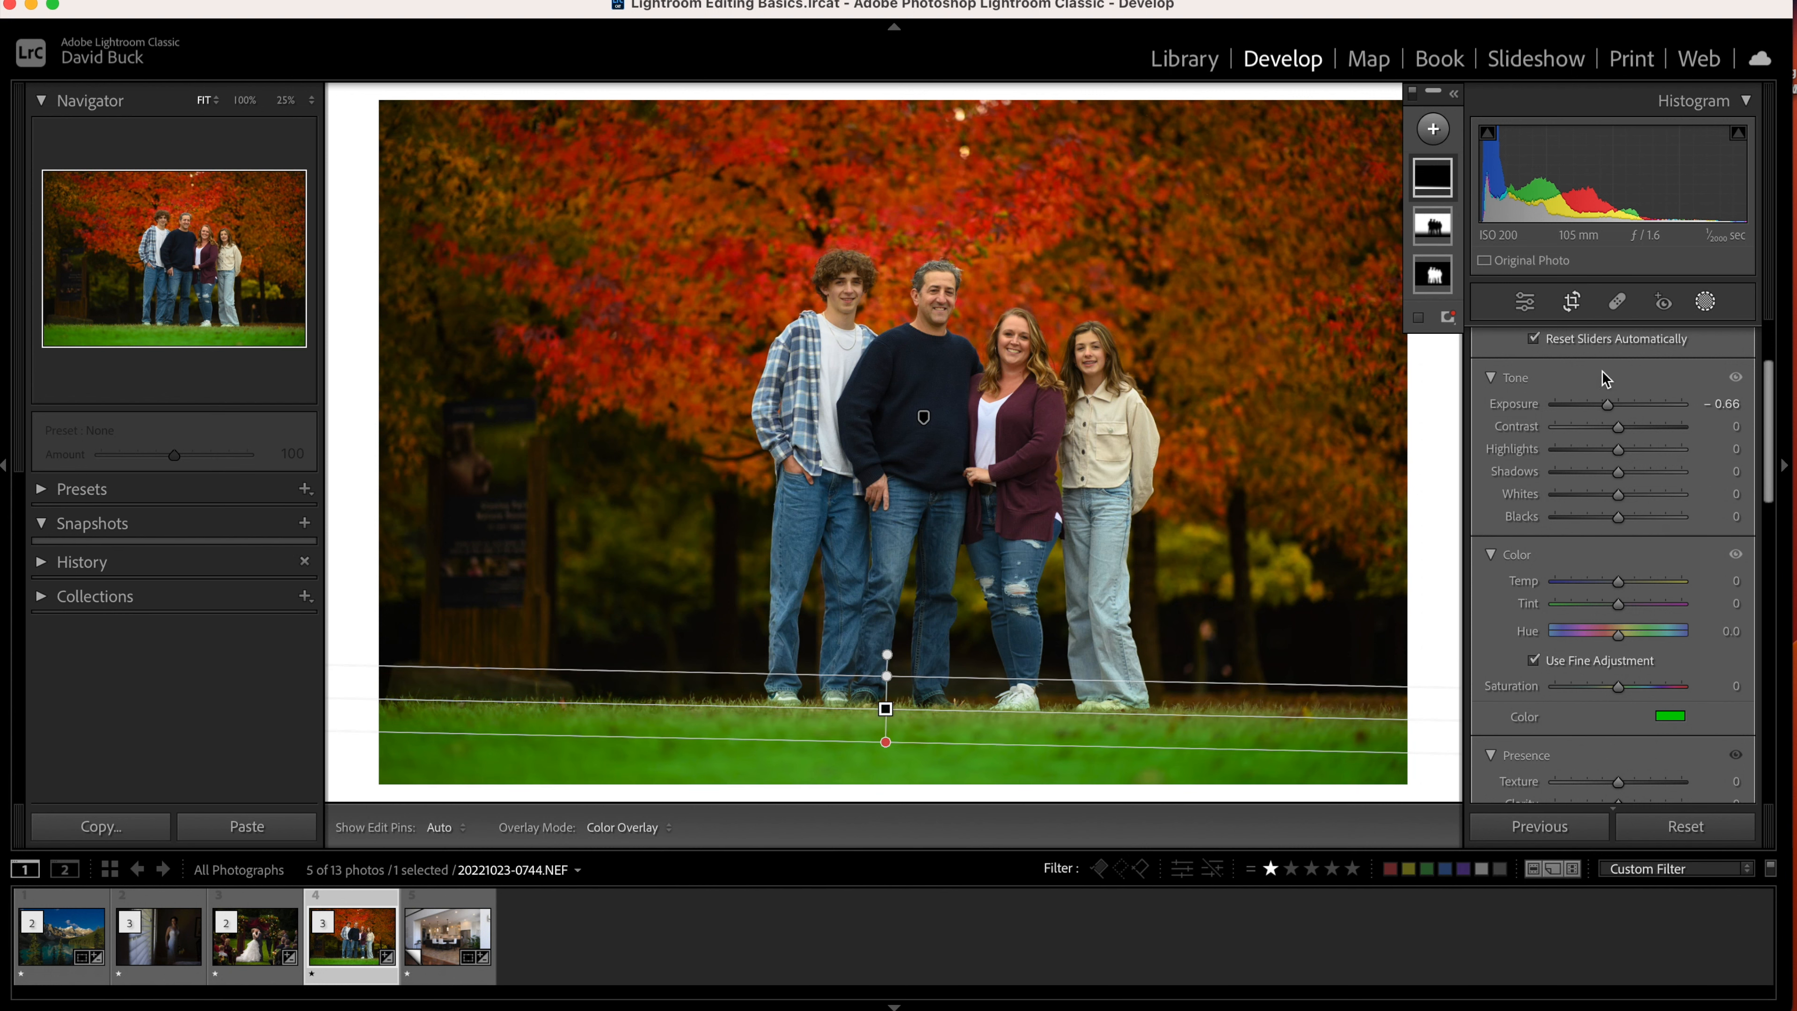
pyautogui.moveTo(1620, 433); pyautogui.dragTo(1564, 437)
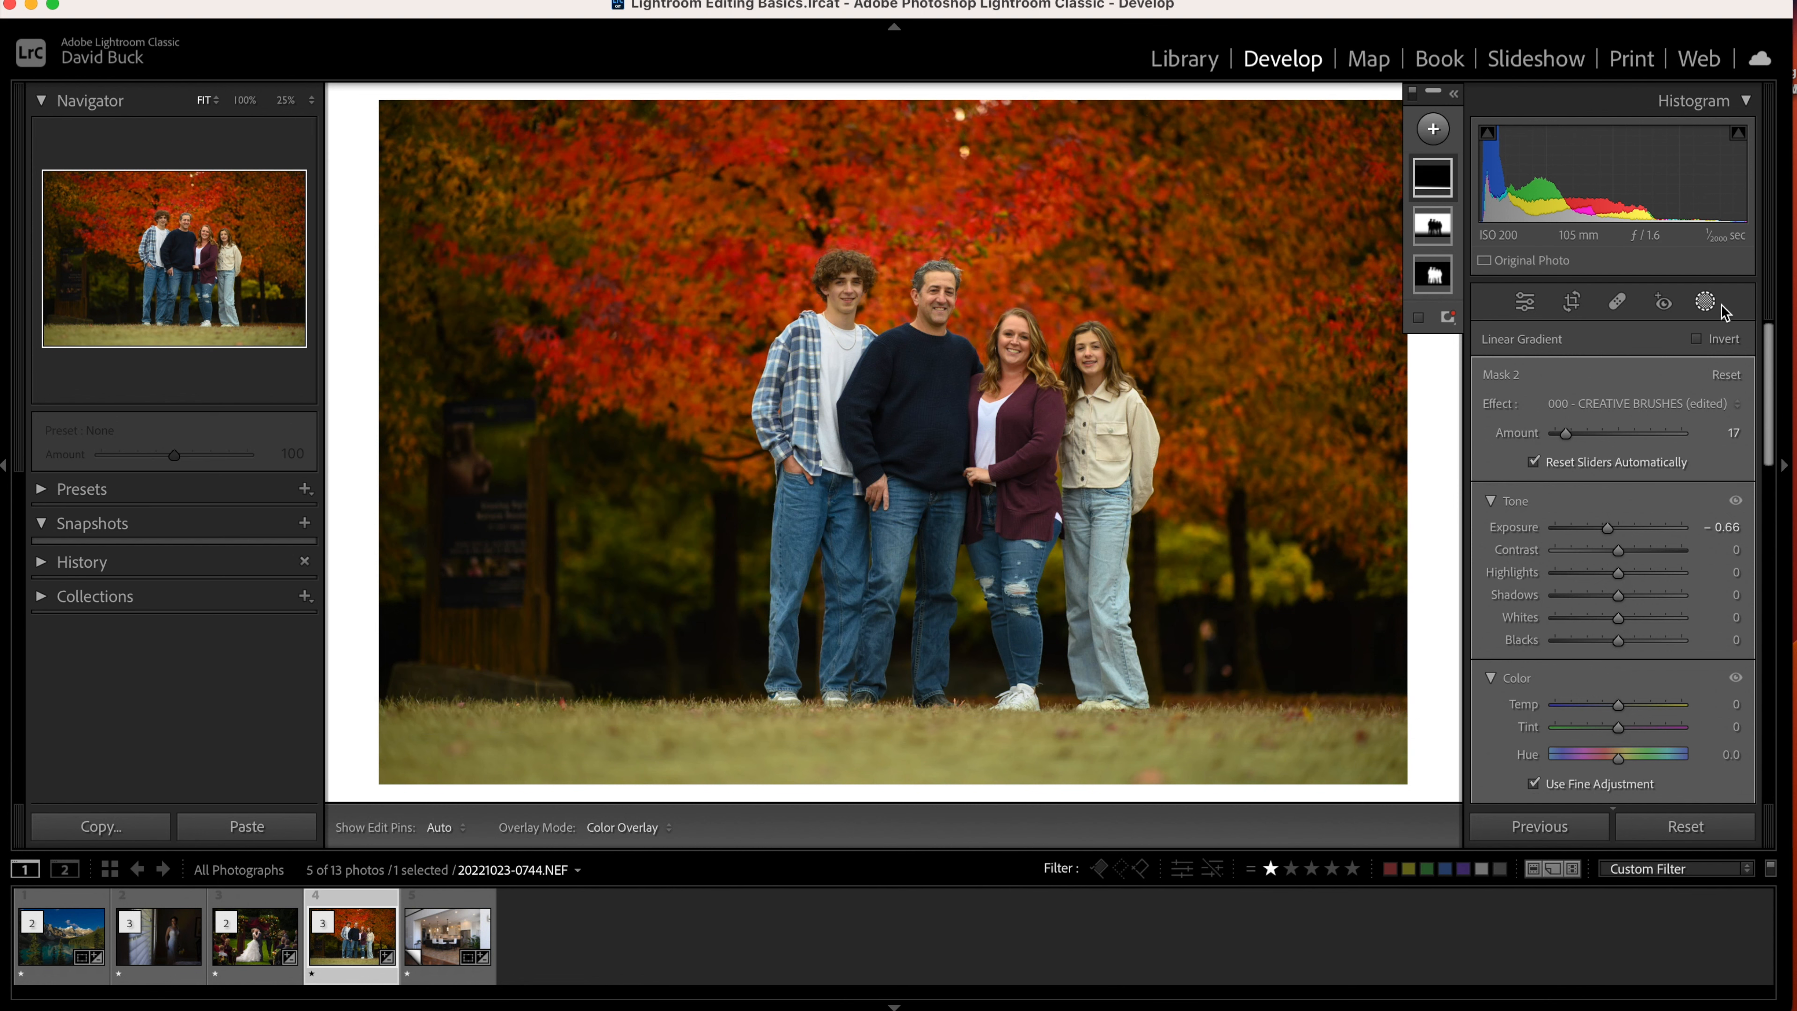
# Heal the distracting figure in the dark background beside the daughter's legs.
pyautogui.click(1624, 304)
pyautogui.moveTo(1206, 647)
pyautogui.mouseDown()
pyautogui.moveTo(1193, 671)
pyautogui.moveTo(1243, 673)
pyautogui.mouseUp()
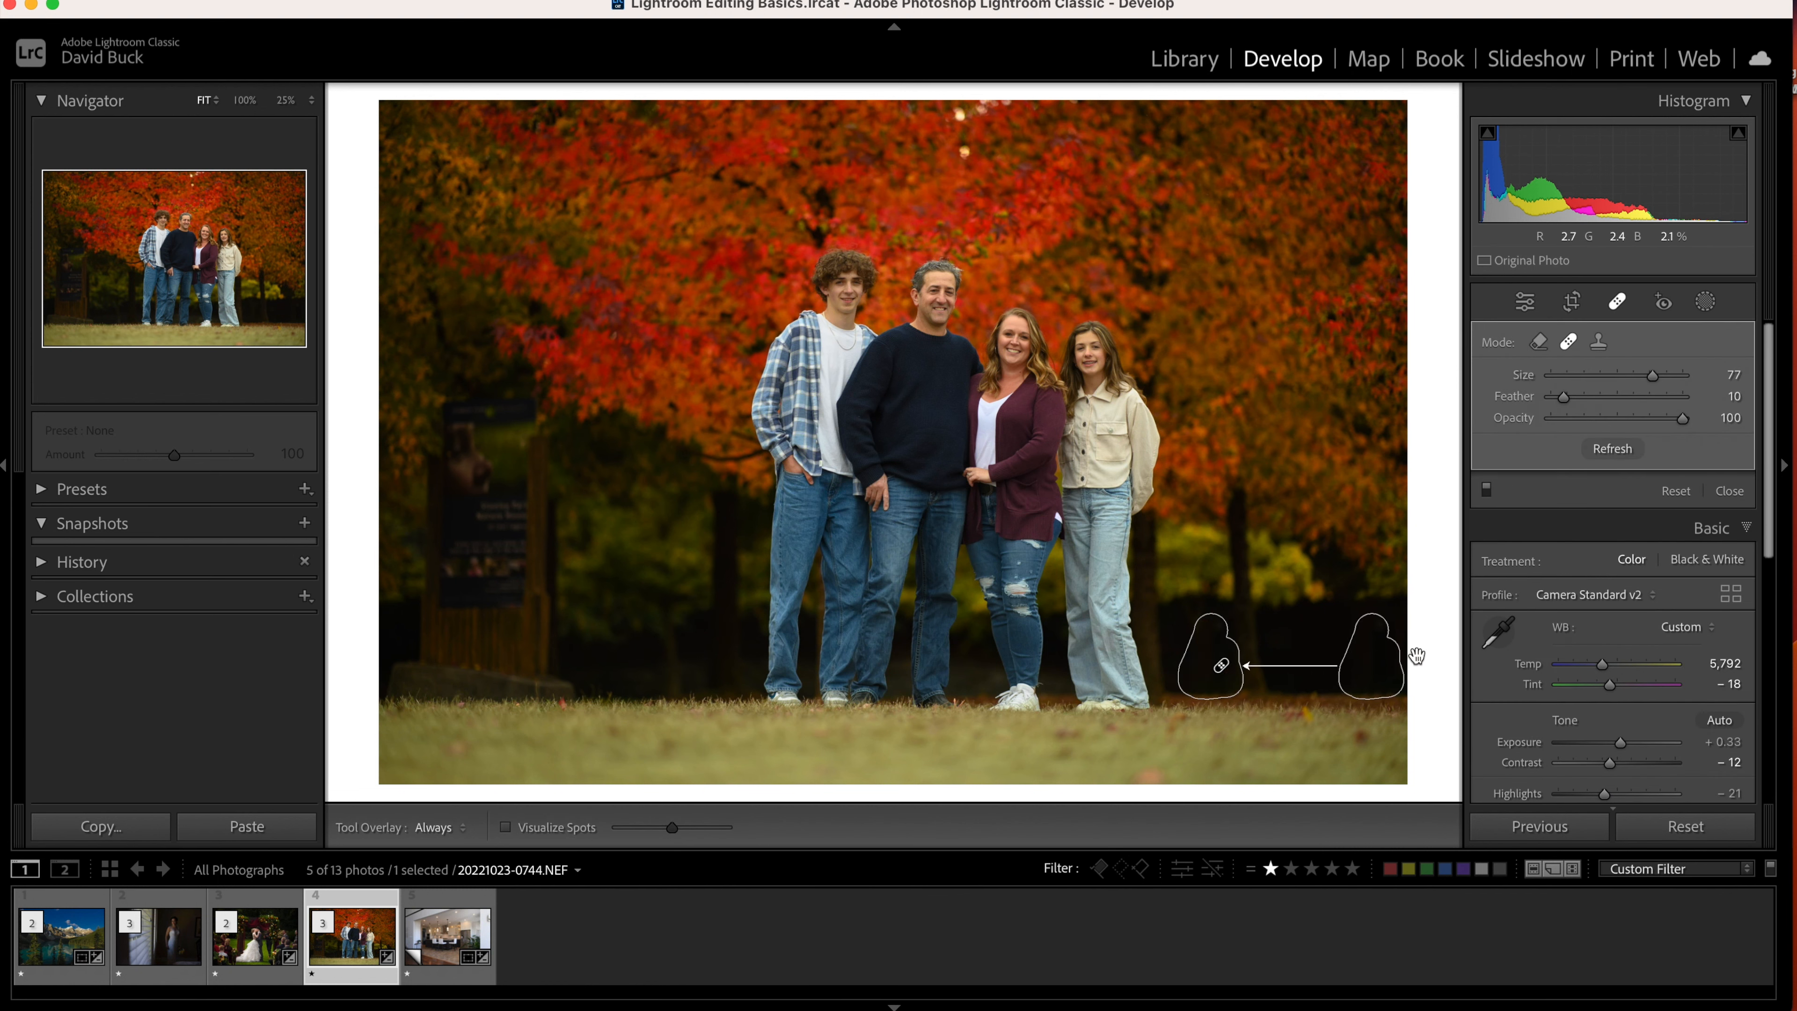
# Add a brush mask and paint over the sign and the dark lower background on both sides of the family.
pyautogui.click(1705, 303)
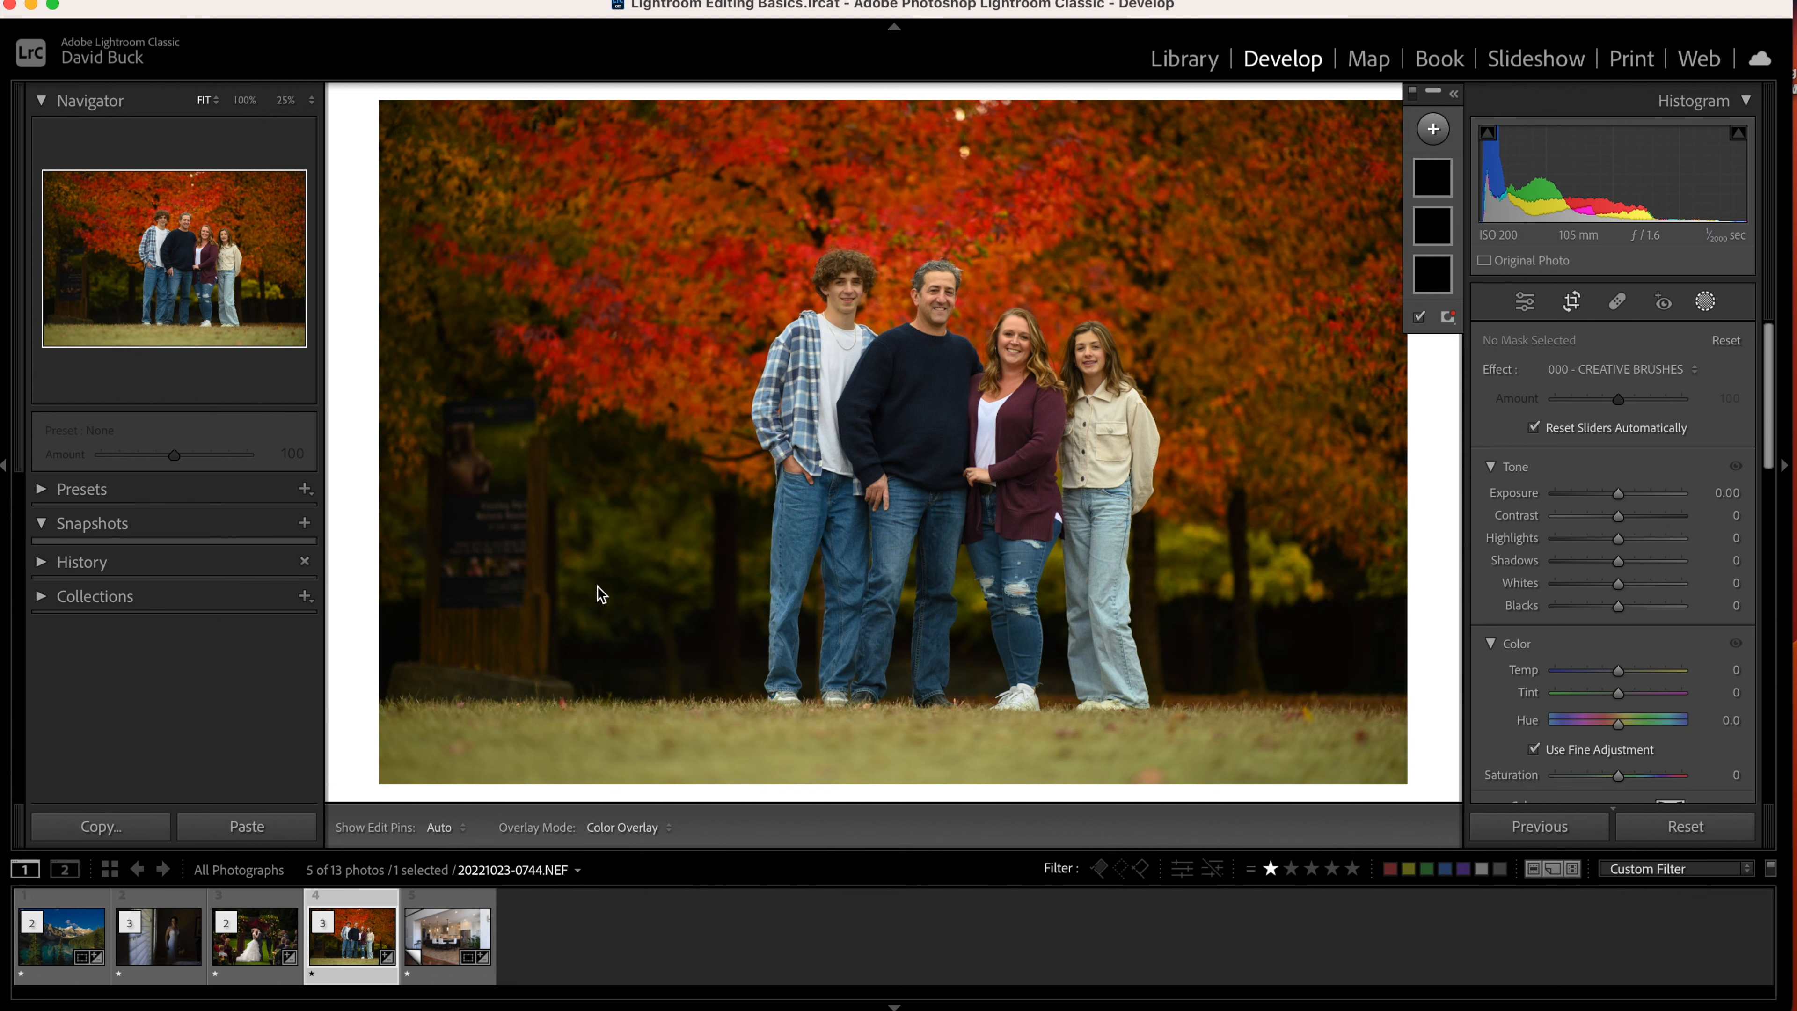
pyautogui.click(1434, 130)
pyautogui.click(1482, 259)
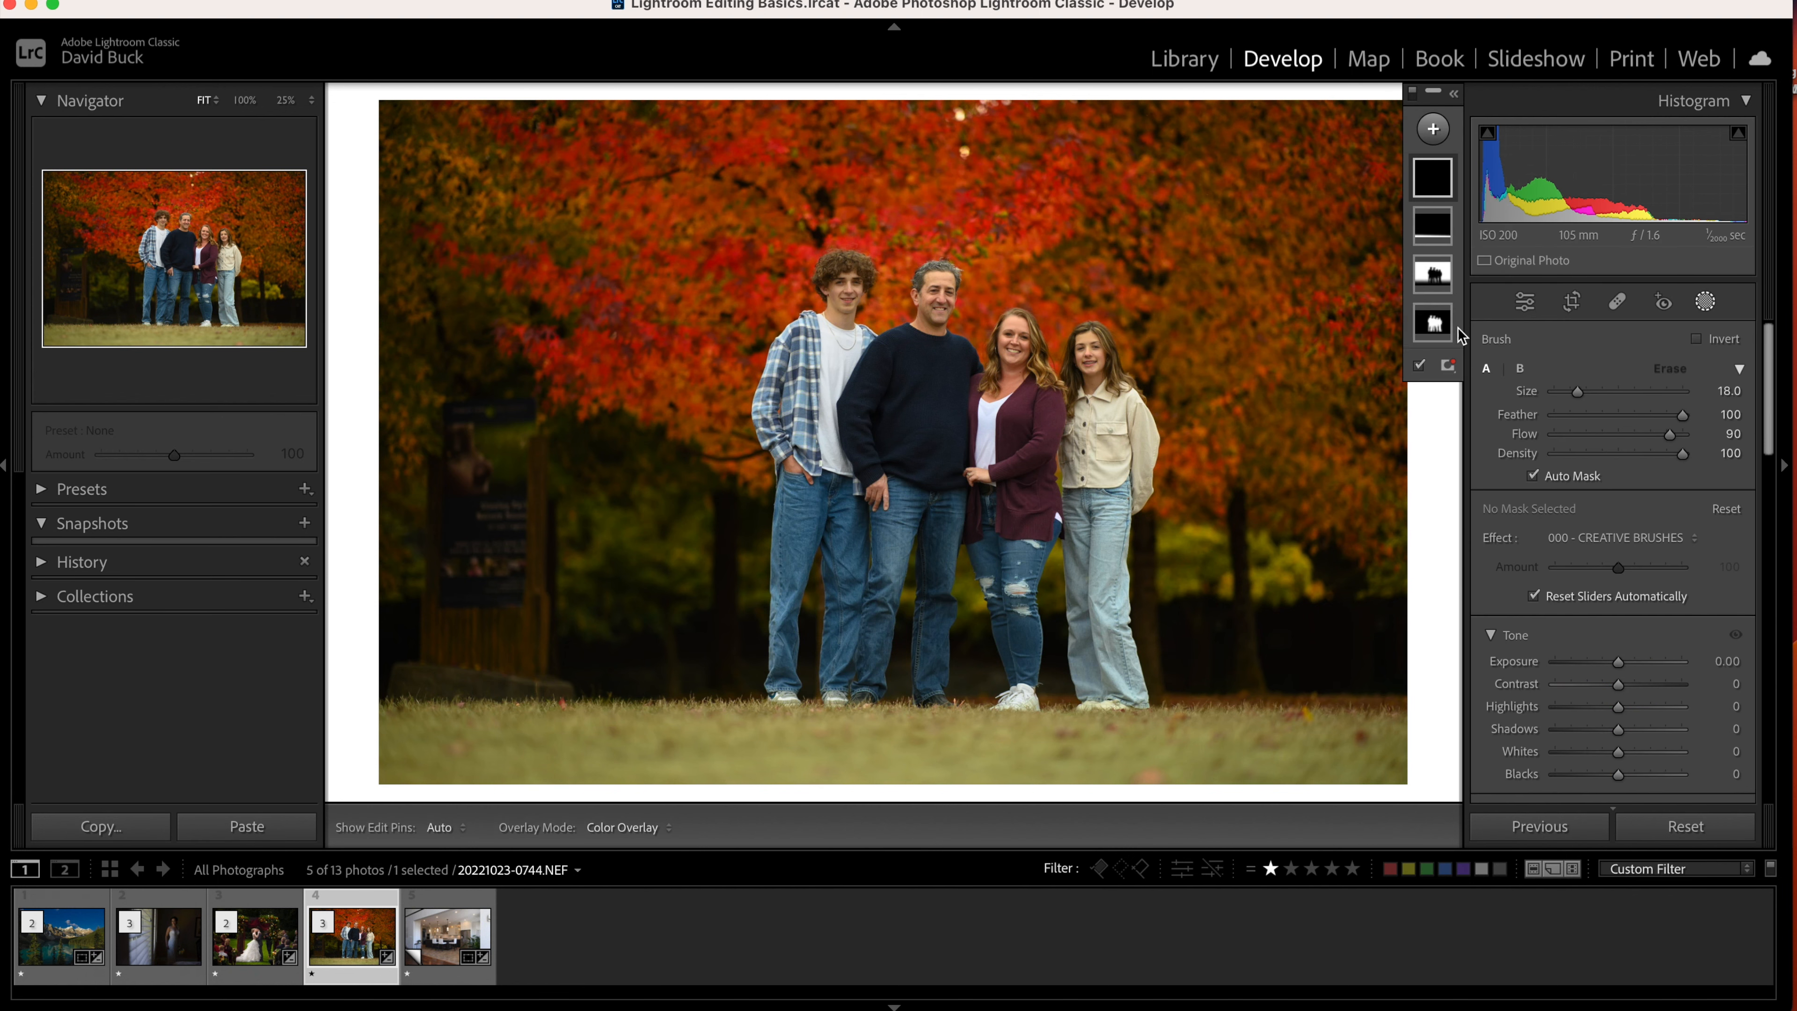
pyautogui.moveTo(407, 531)
pyautogui.mouseDown()
pyautogui.moveTo(498, 475)
pyautogui.moveTo(478, 517)
pyautogui.moveTo(483, 429)
pyautogui.moveTo(393, 627)
pyautogui.moveTo(470, 626)
pyautogui.moveTo(542, 657)
pyautogui.moveTo(574, 500)
pyautogui.moveTo(616, 496)
pyautogui.moveTo(729, 636)
pyautogui.mouseUp()
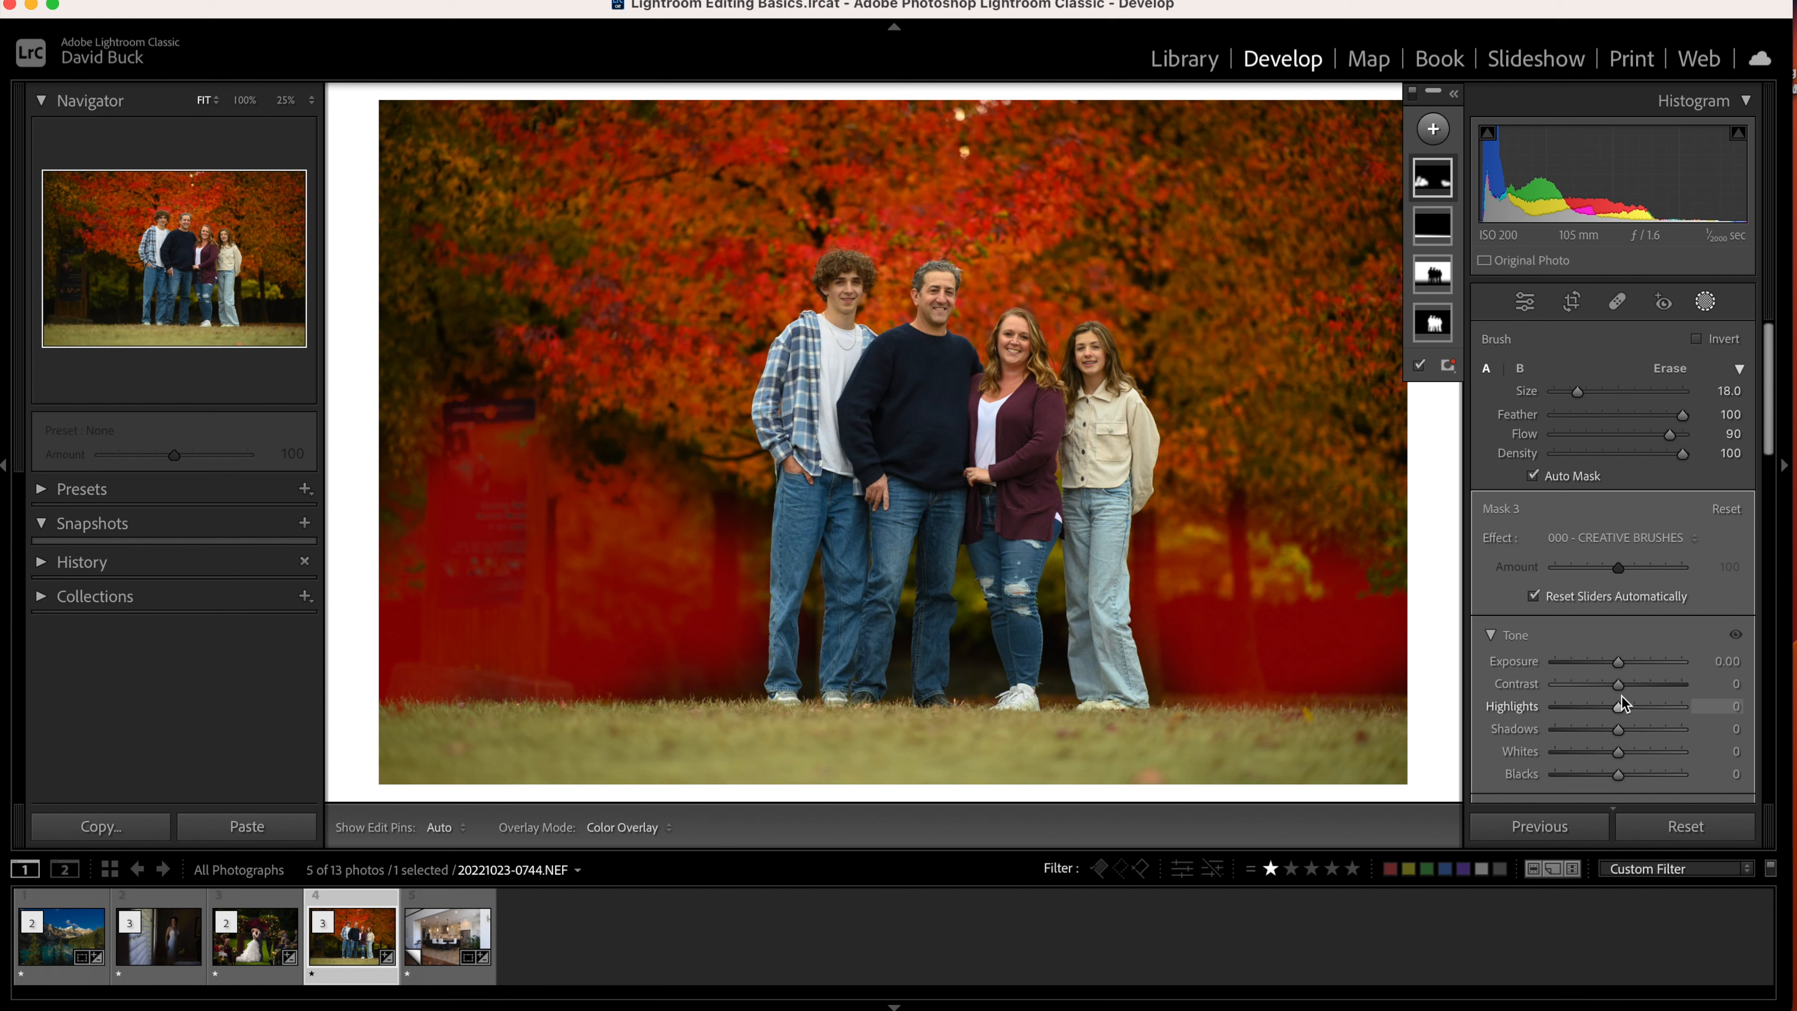
# Set the brush mask's Exposure to −0.39, Contrast to −30, Shadows and Whites to −100, and Blacks to 15.
pyautogui.scroll(-4, 1621, 695)
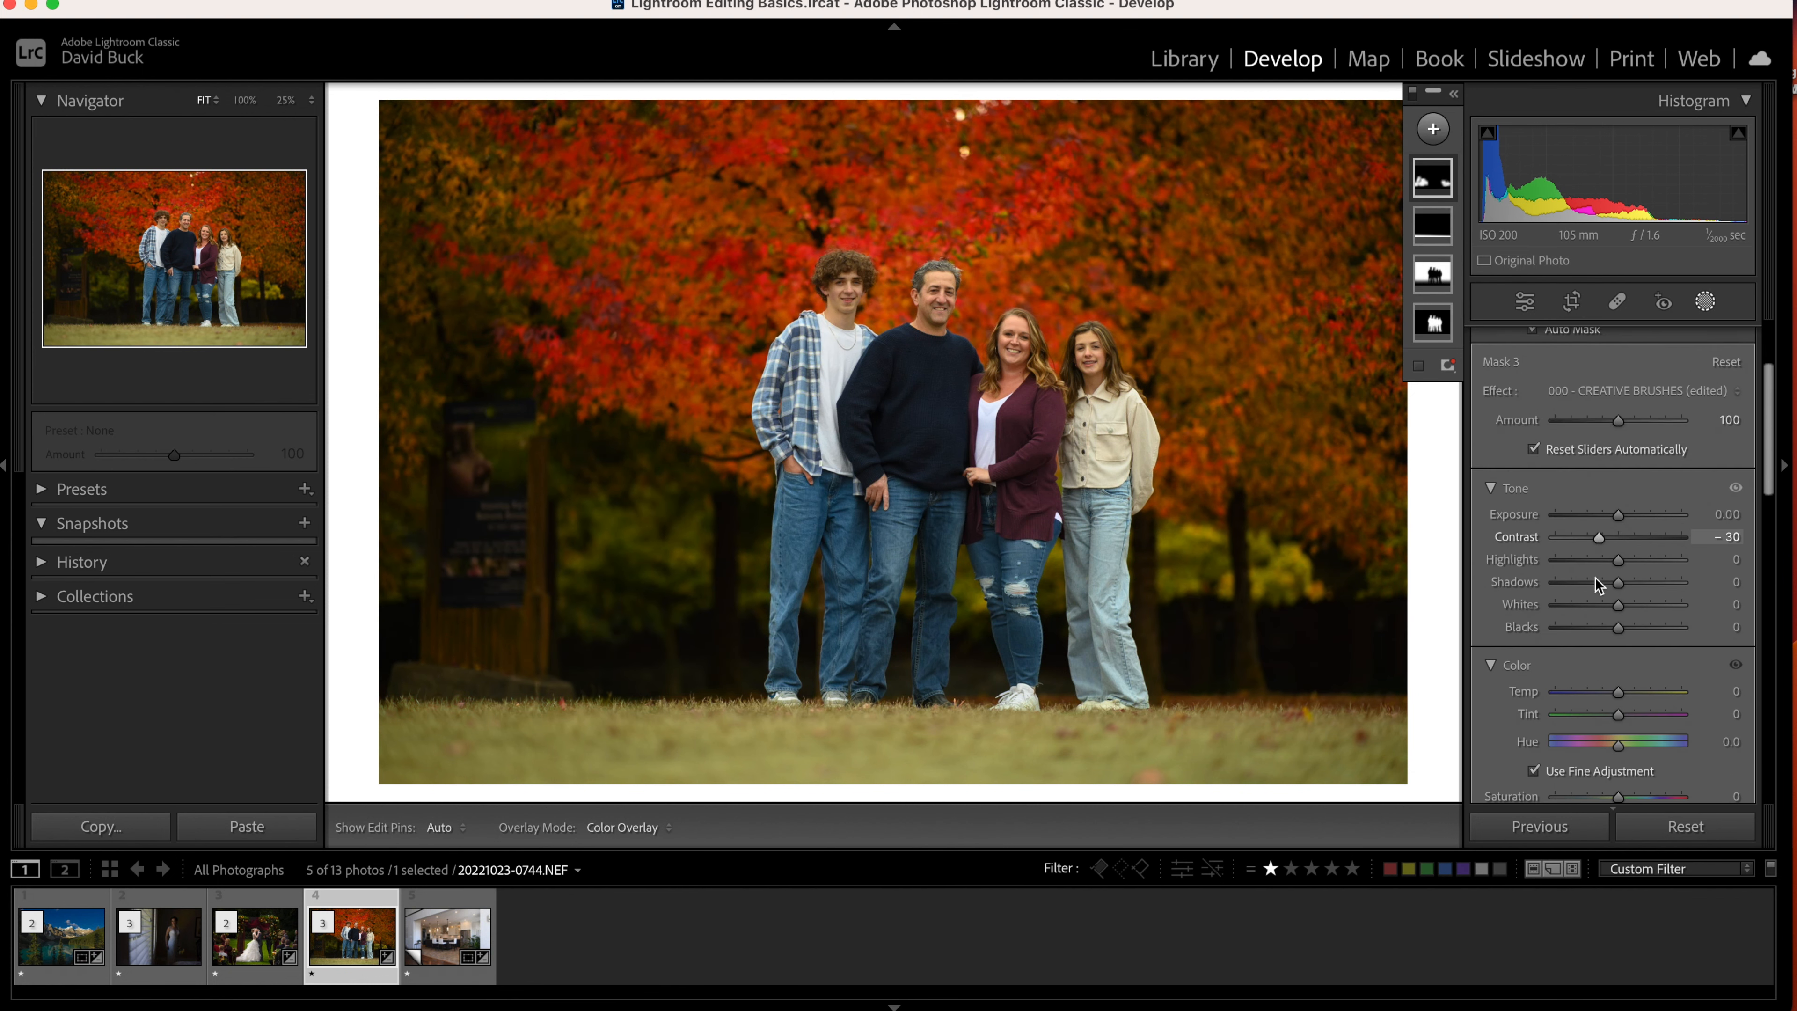
pyautogui.moveTo(1596, 580); pyautogui.dragTo(1627, 626)
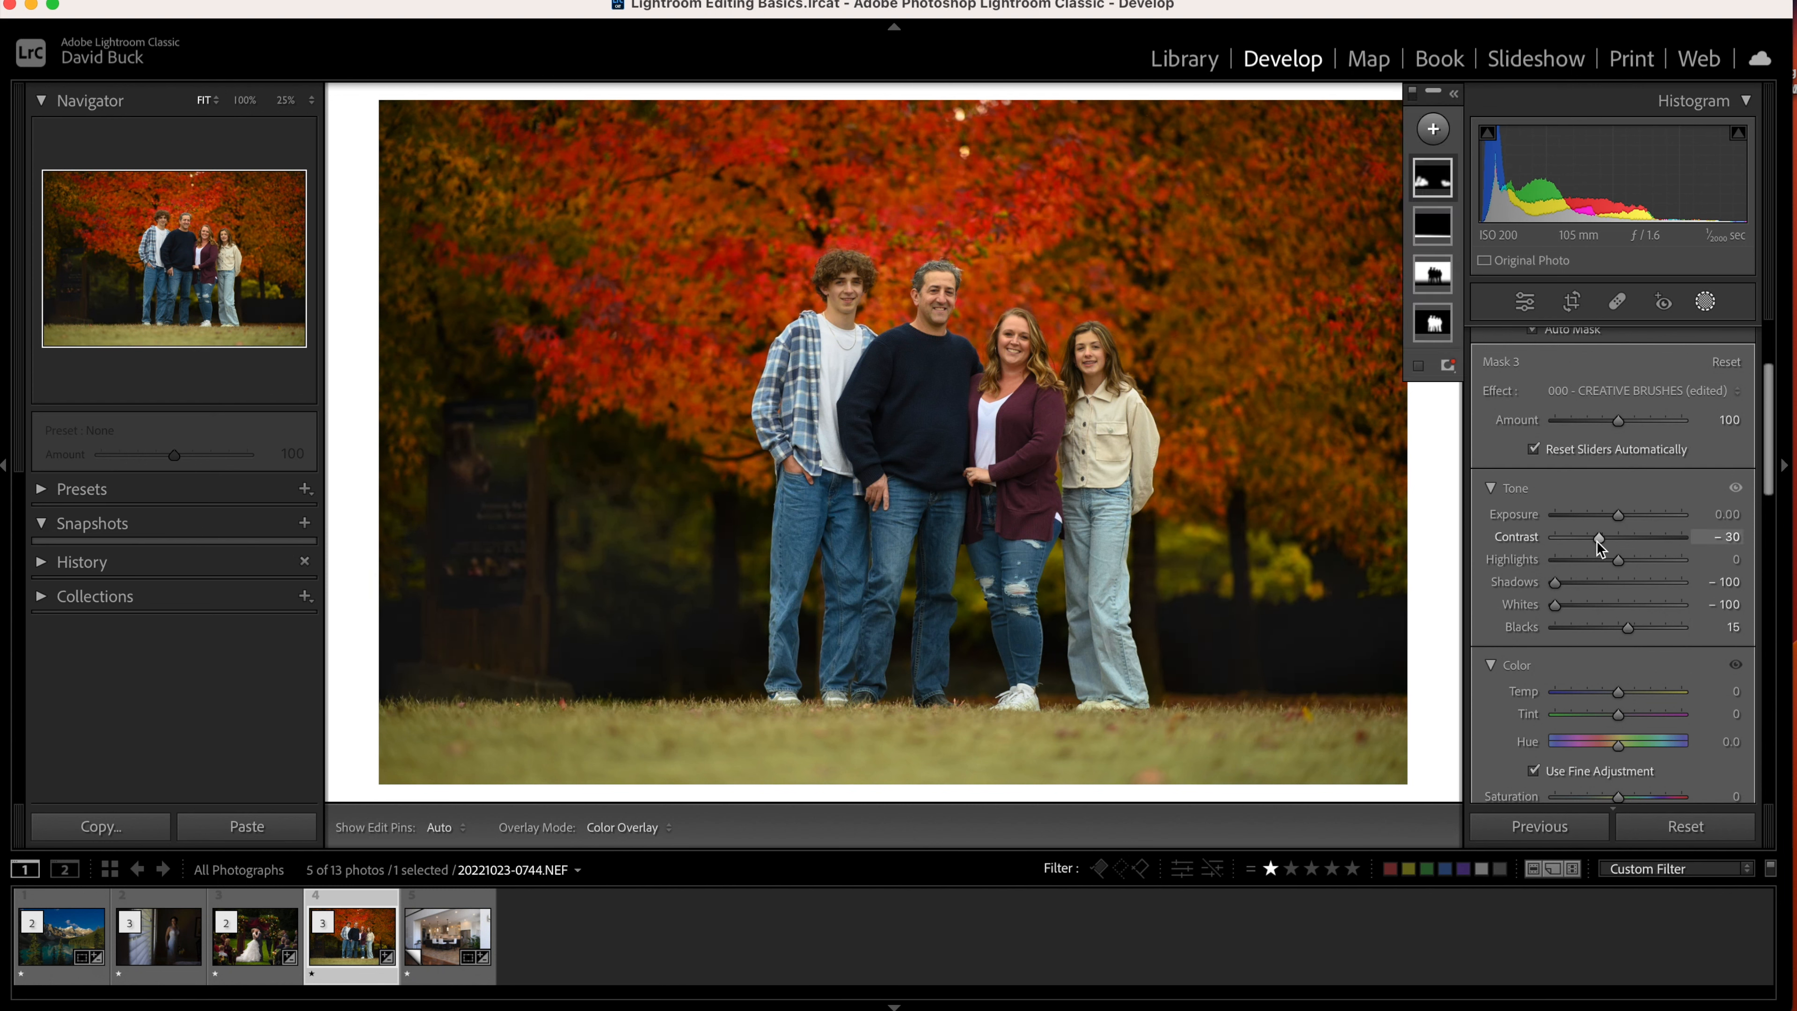
pyautogui.moveTo(1613, 520); pyautogui.dragTo(1613, 521)
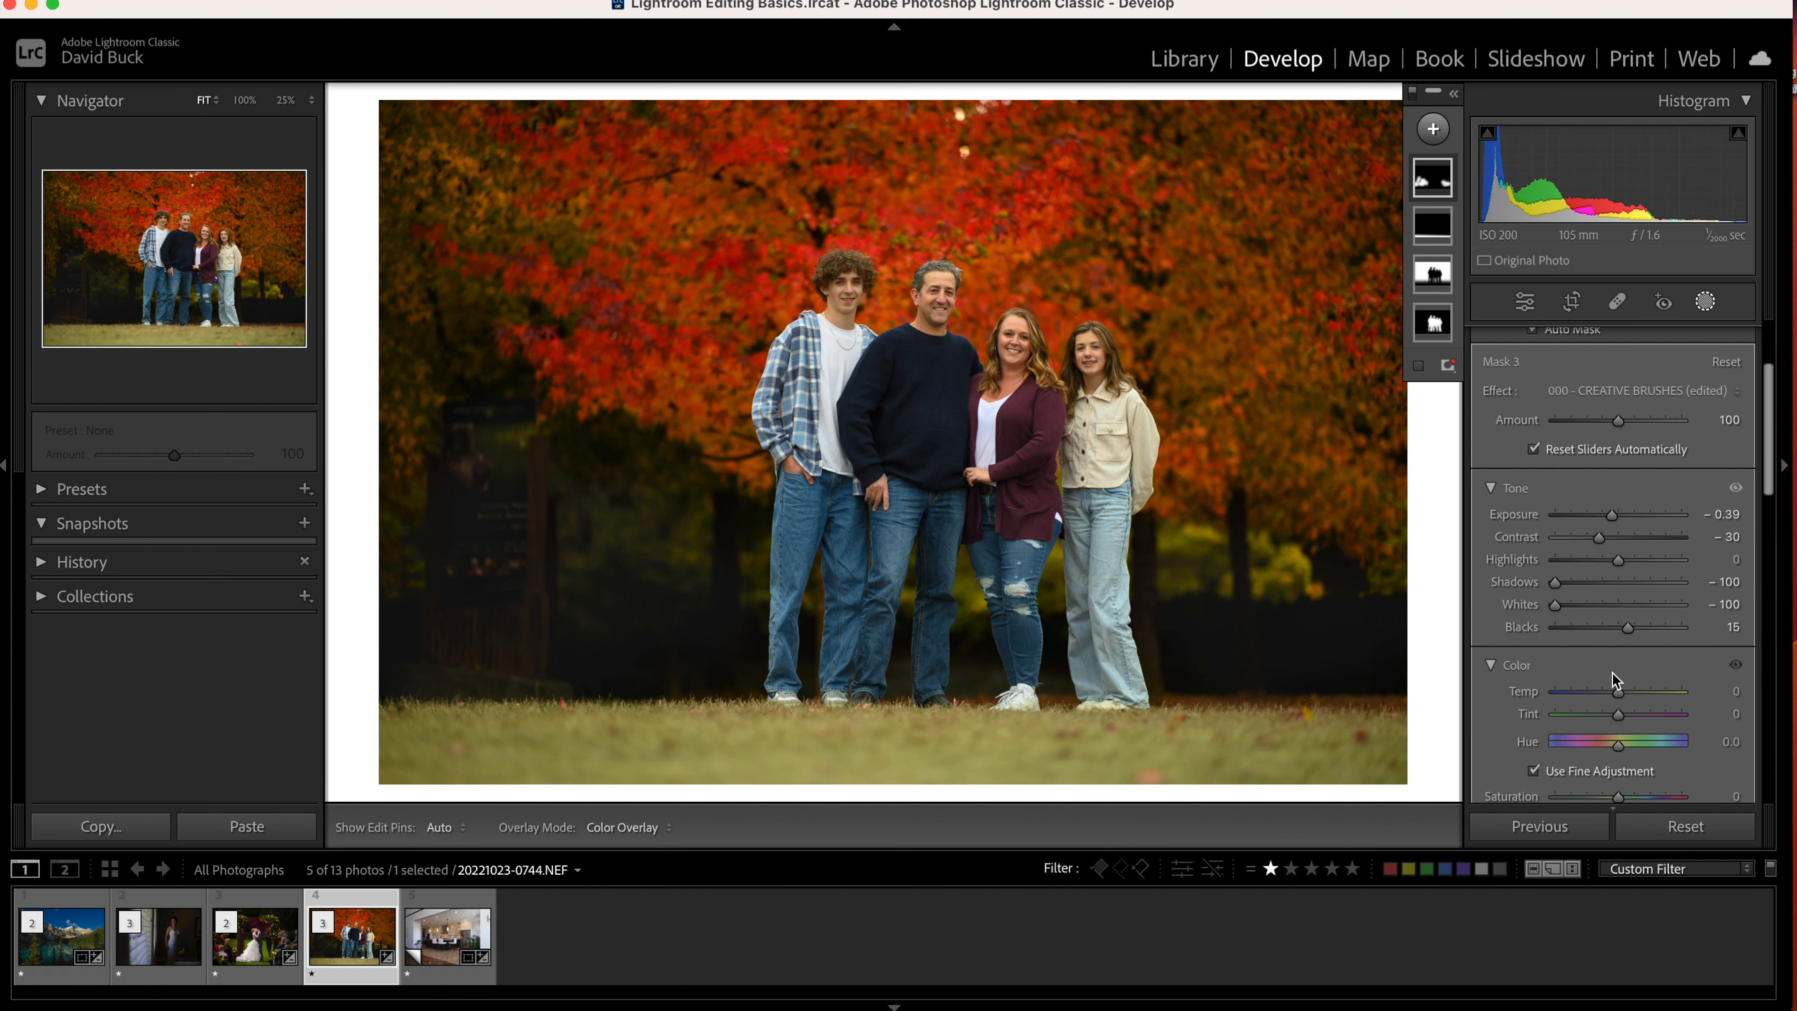
# Heal the bright spots in the red leaves above the family, near the photo's upper edge.
pyautogui.moveTo(1443, 178)
pyautogui.scroll(4, 1620, 634)
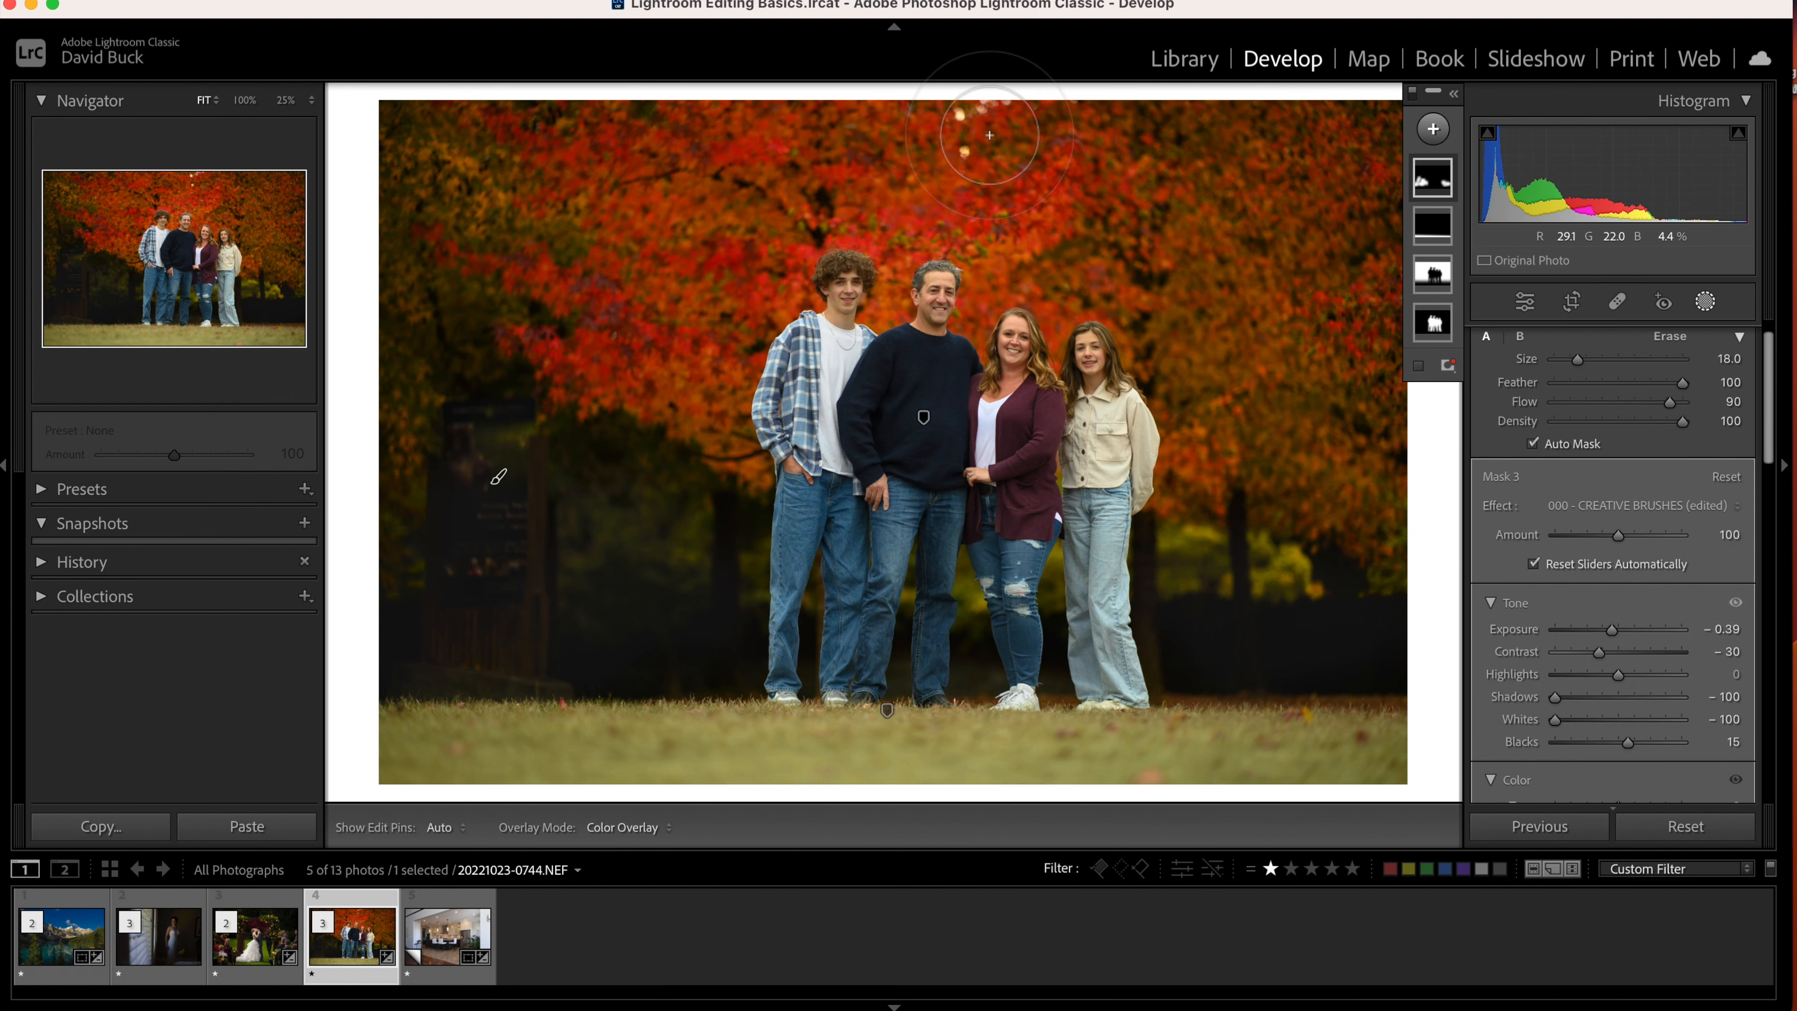
pyautogui.click(1617, 301)
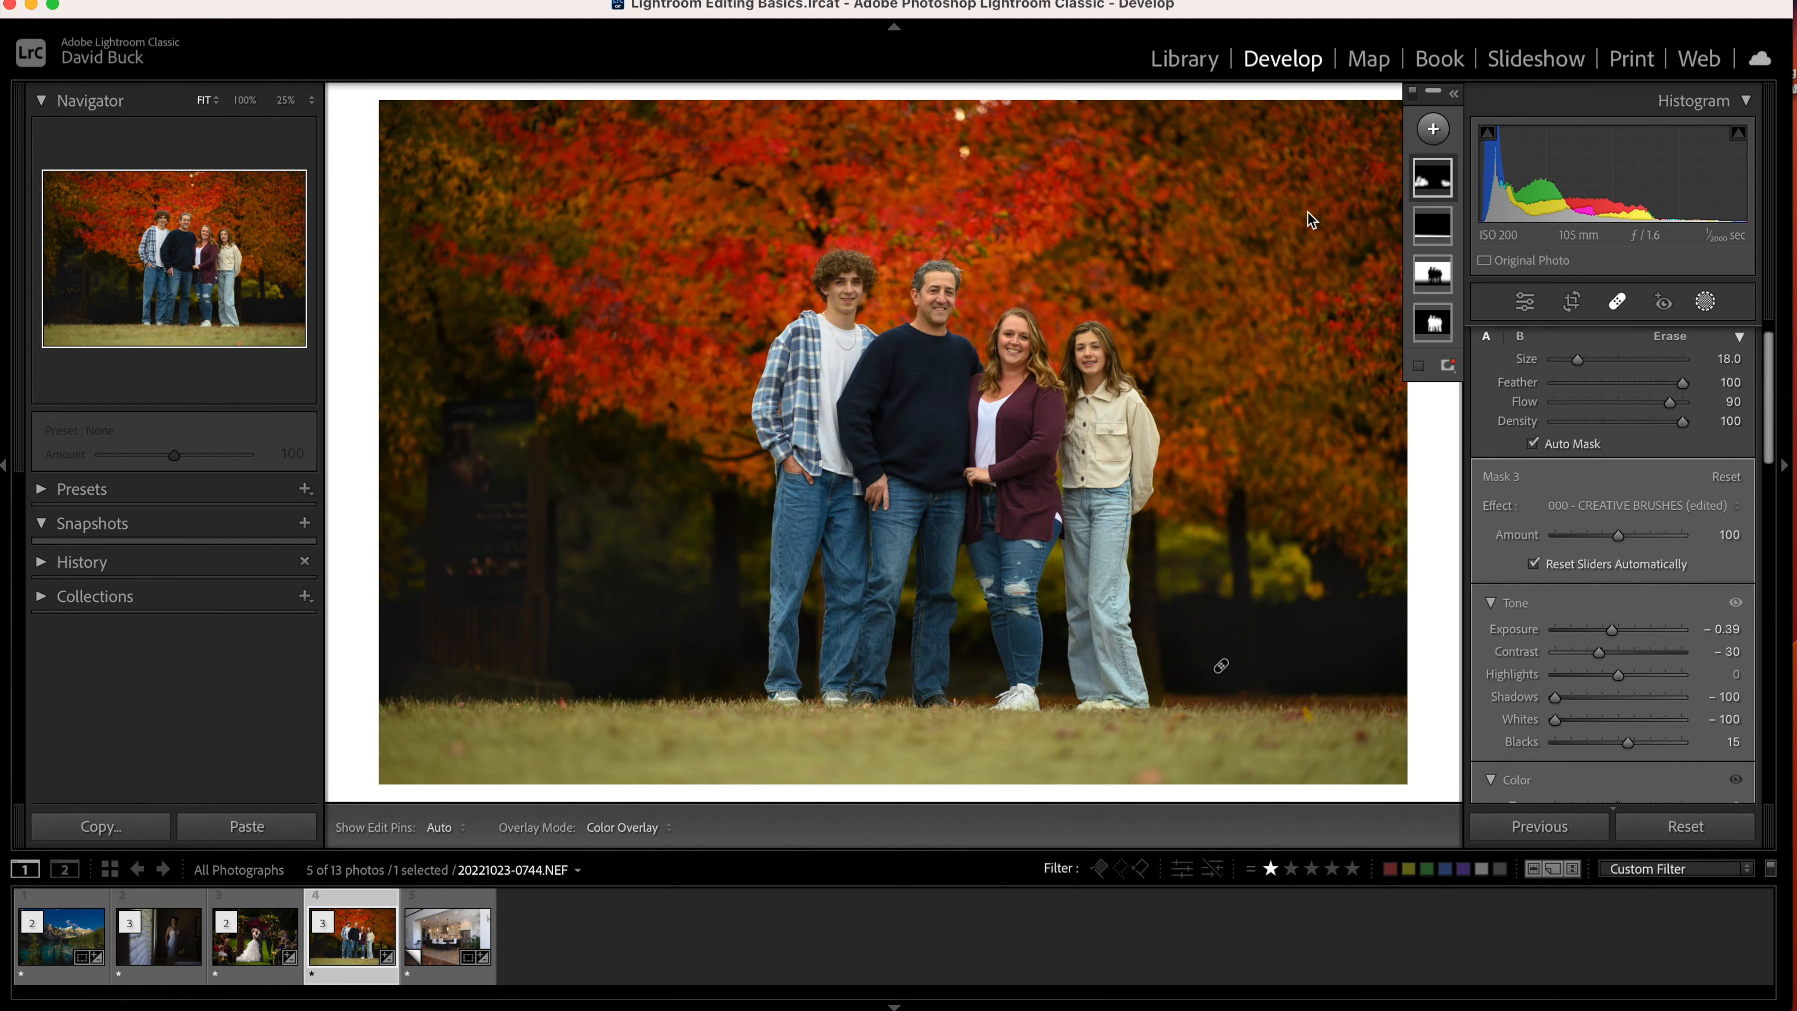
pyautogui.click(962, 153)
pyautogui.click(962, 116)
pyautogui.click(987, 110)
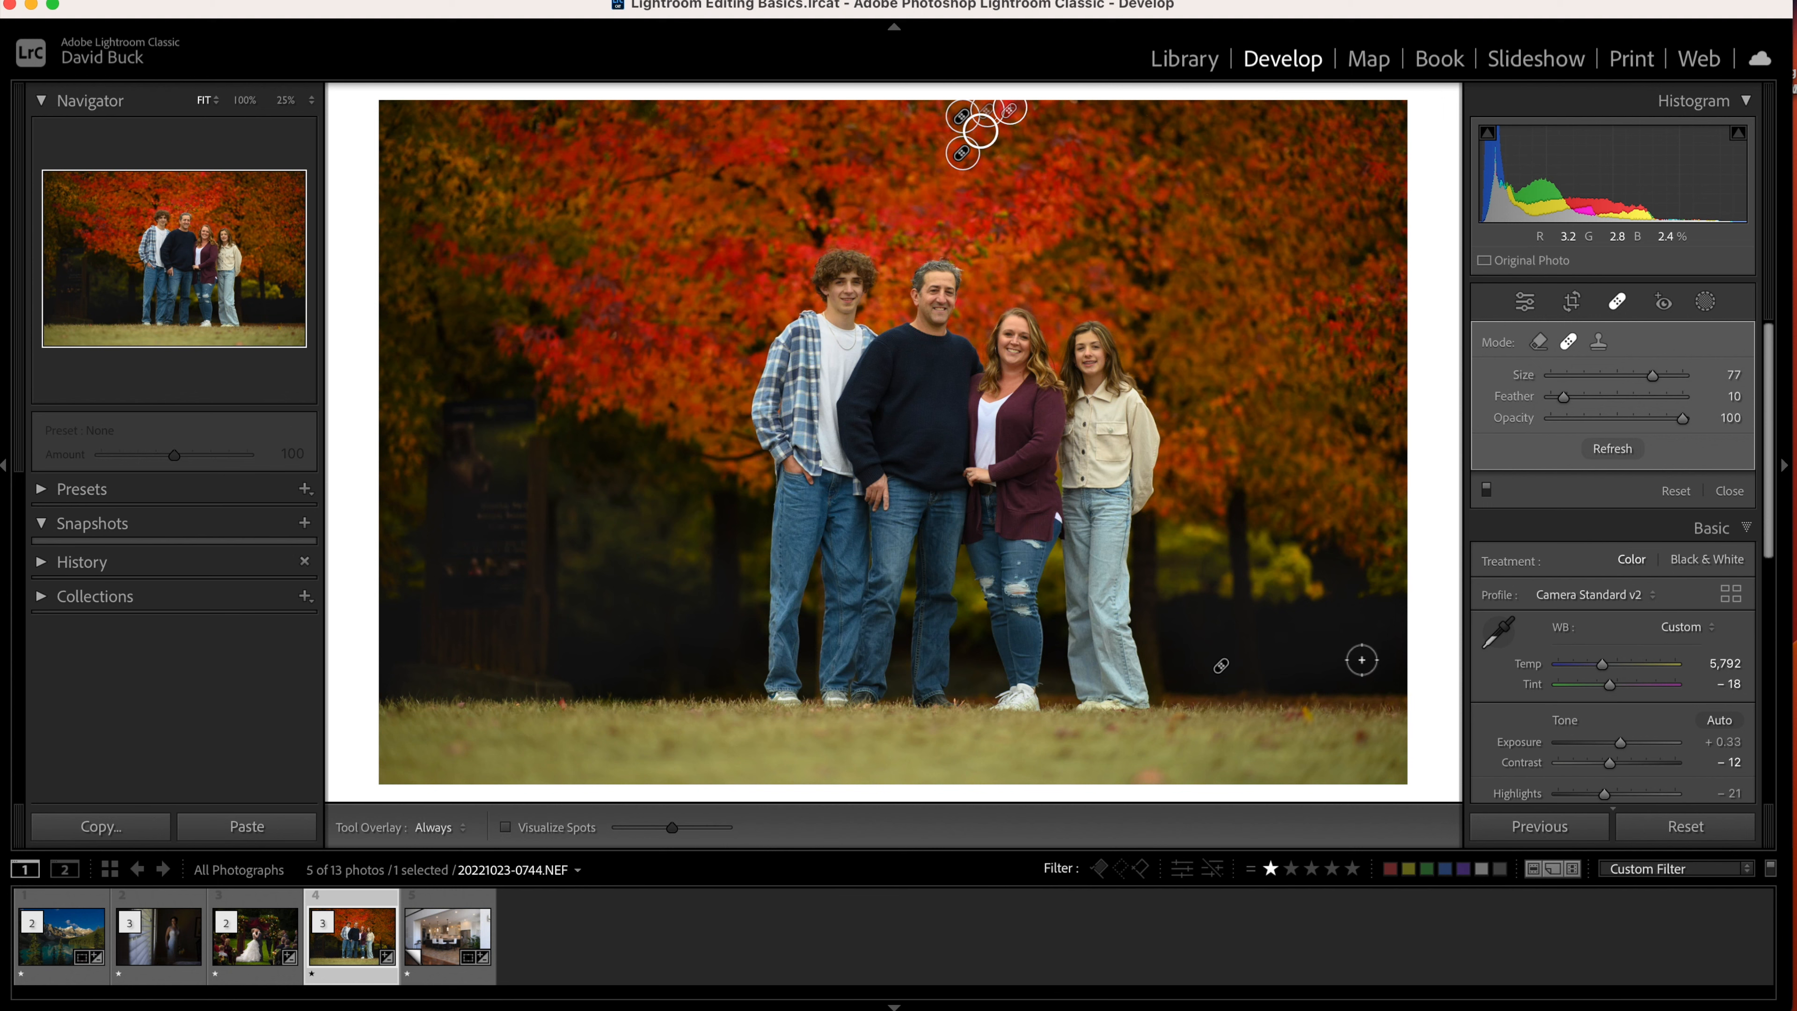
pyautogui.click(1742, 525)
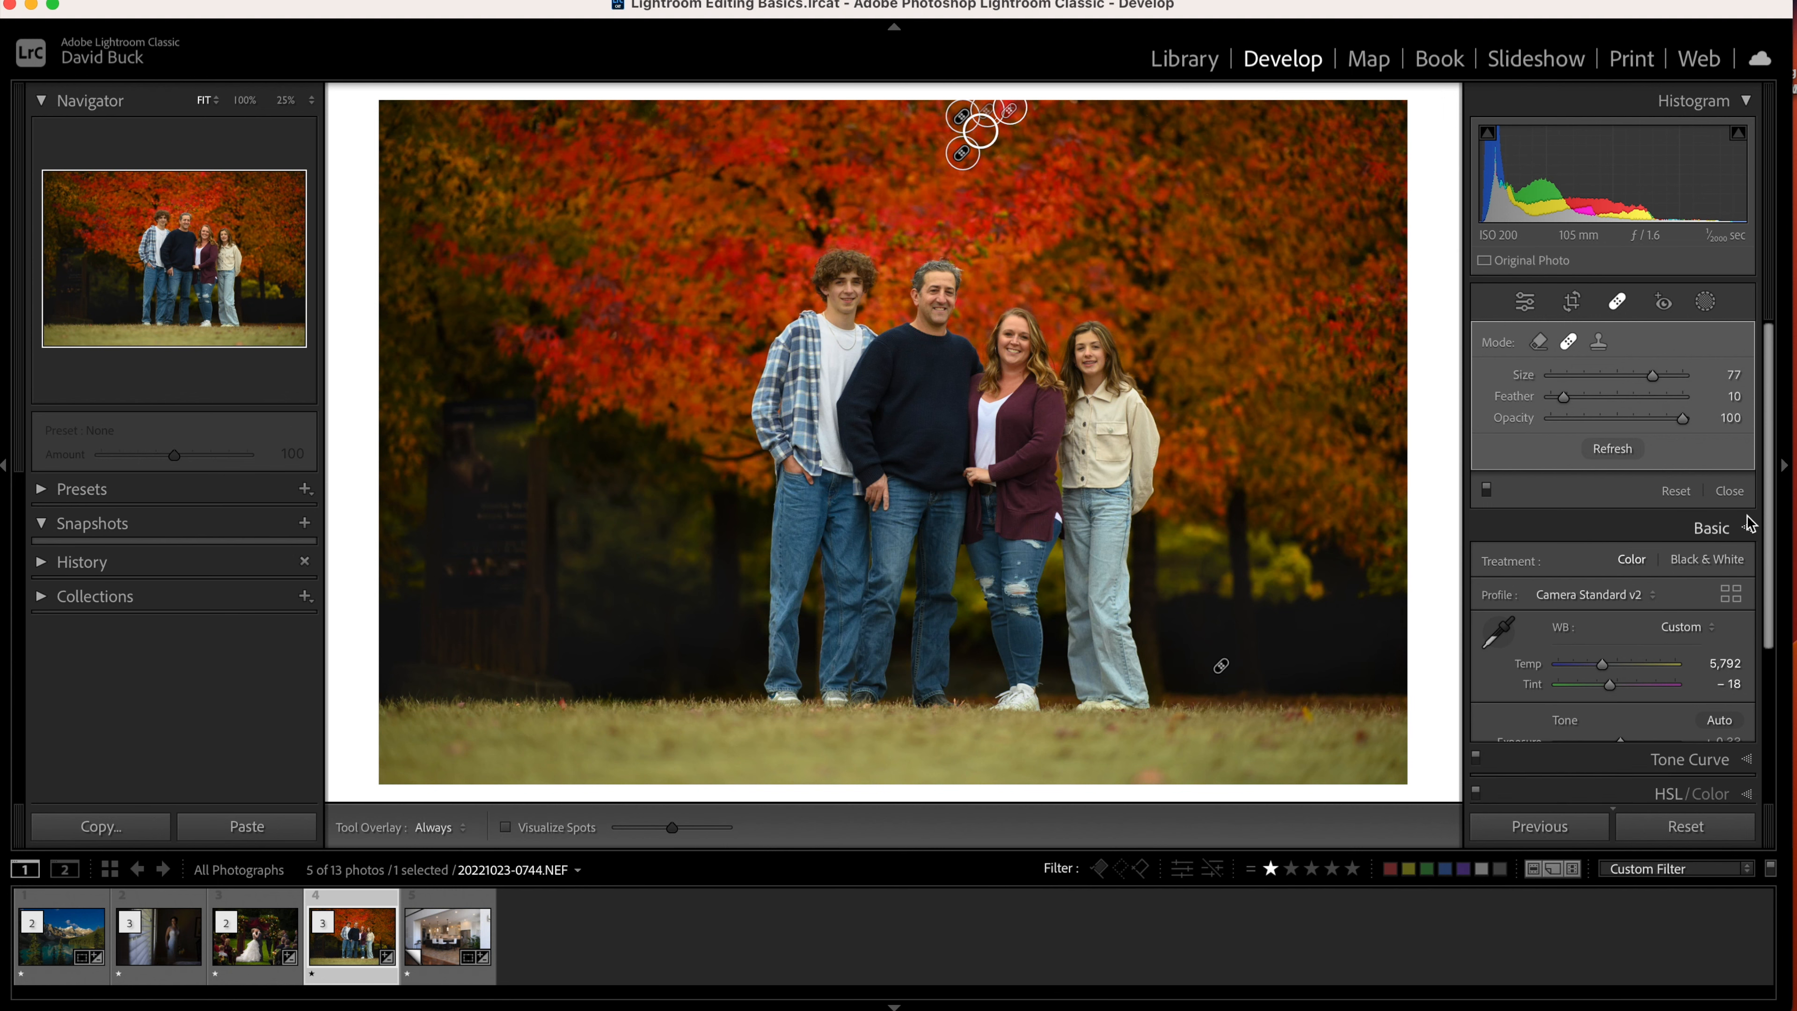
# Set the family subject mask's Exposure to 0.19, Highlights to 11 and Blacks to −8.
pyautogui.click(1705, 302)
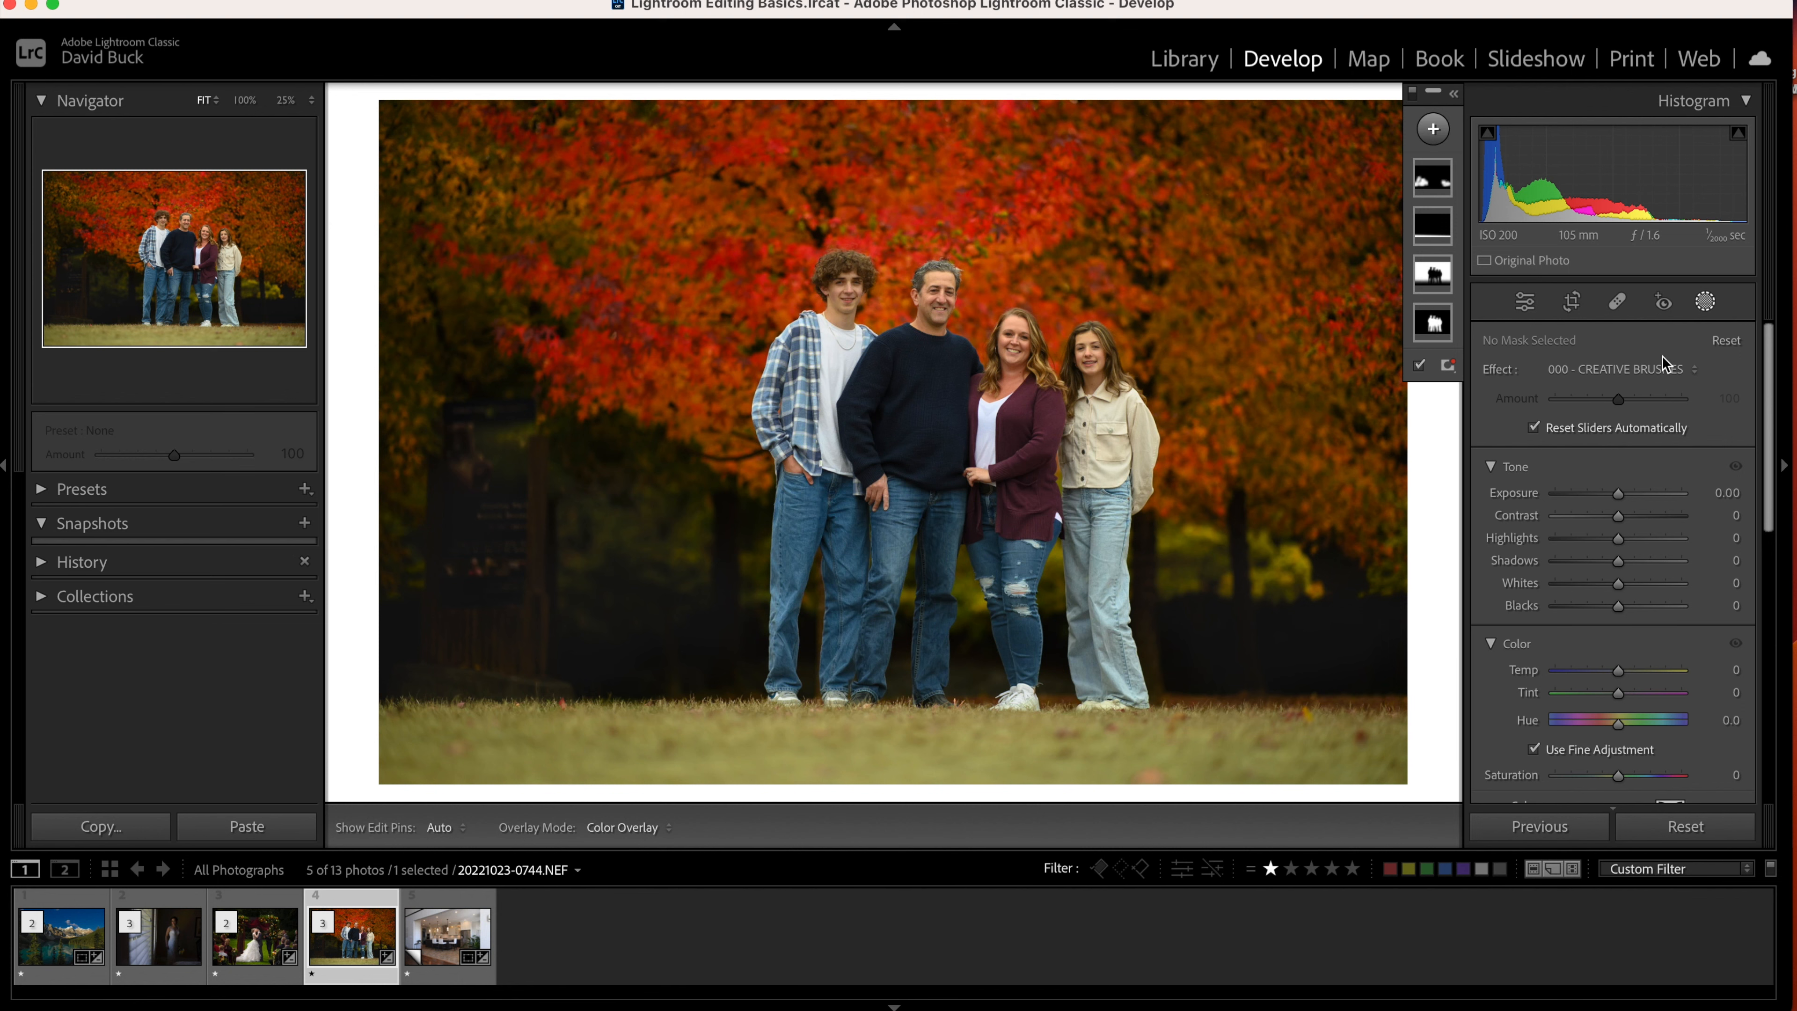
pyautogui.click(1706, 302)
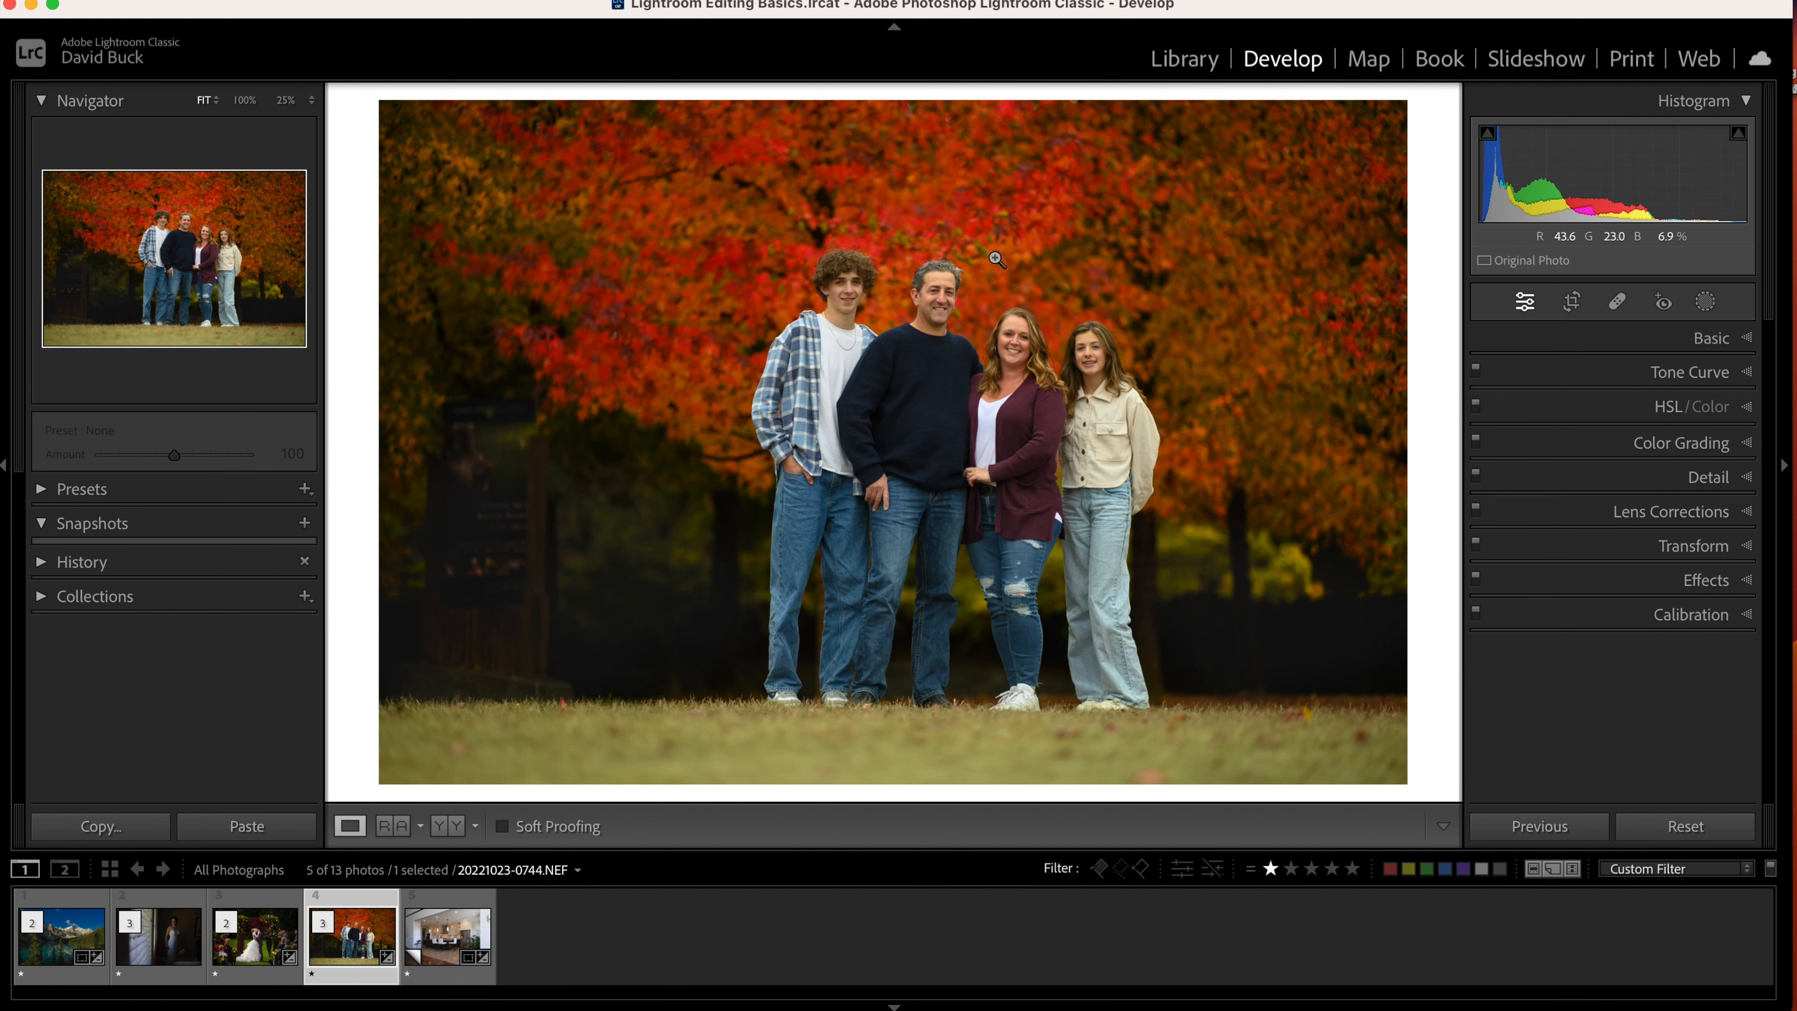
pyautogui.click(1704, 301)
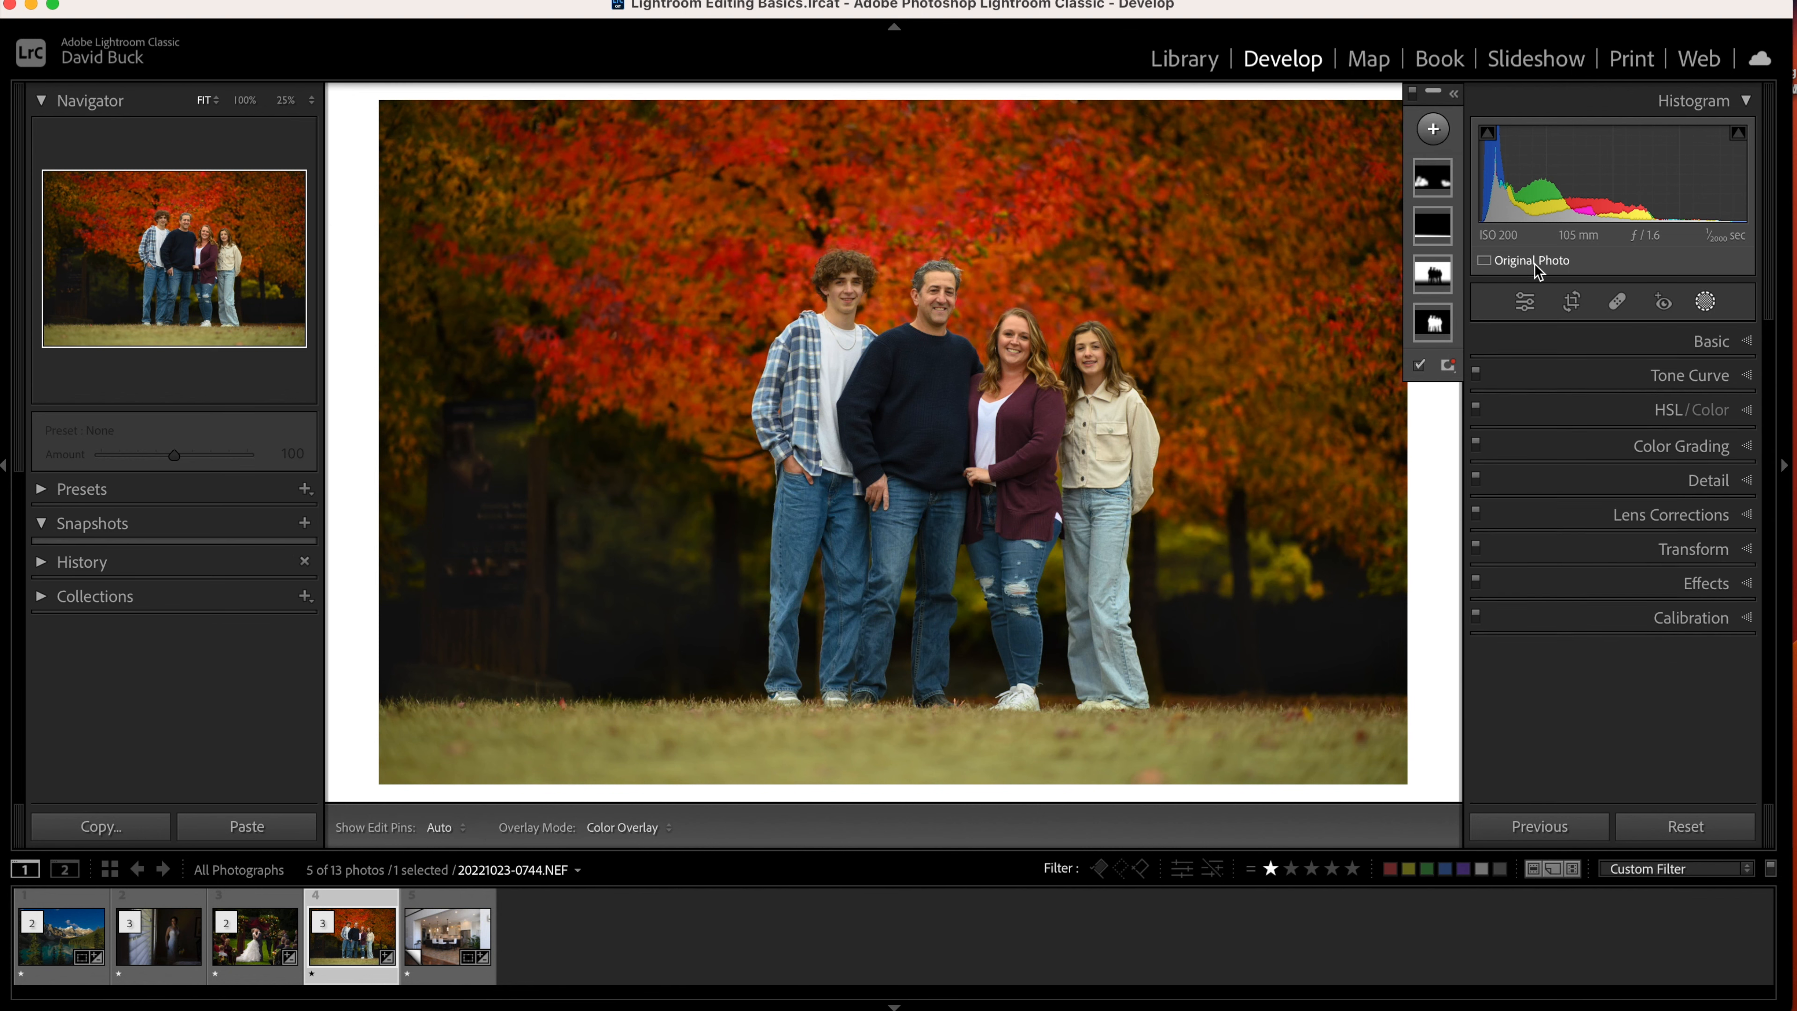
pyautogui.click(1434, 323)
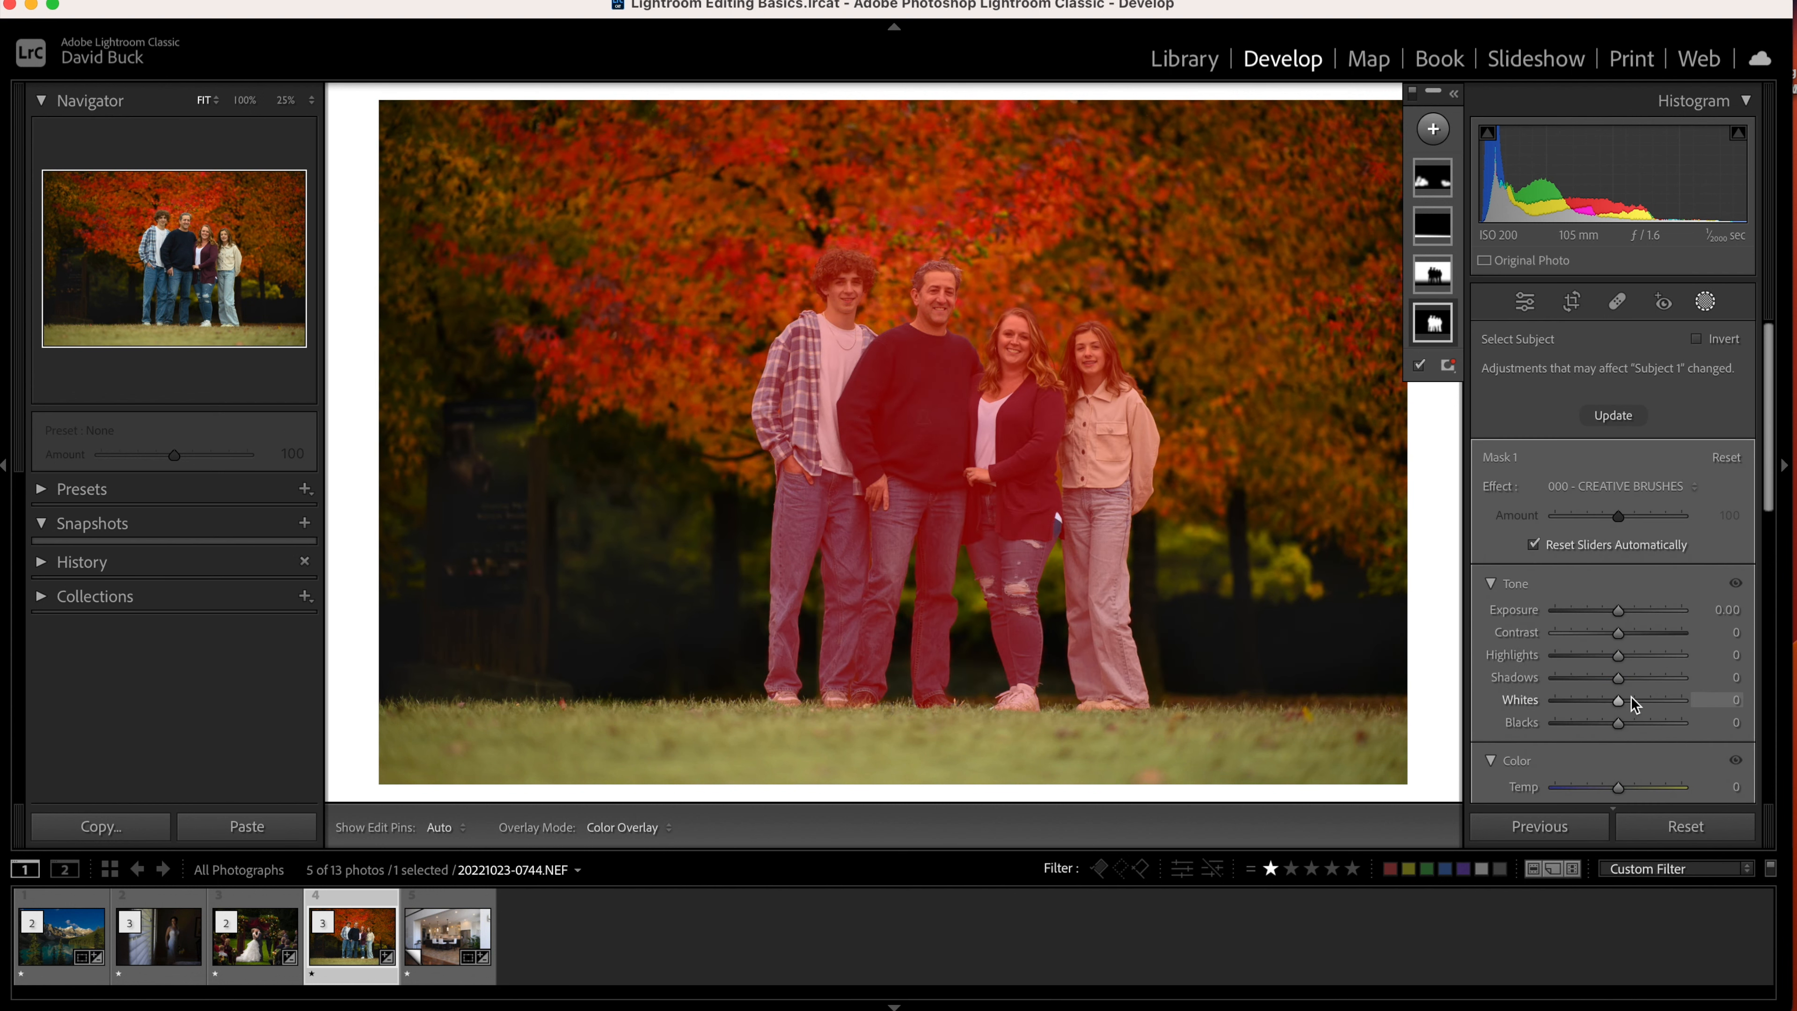
pyautogui.moveTo(1619, 656); pyautogui.dragTo(1625, 657)
pyautogui.moveTo(1617, 724); pyautogui.dragTo(1612, 723)
pyautogui.moveTo(1618, 609); pyautogui.dragTo(1622, 610)
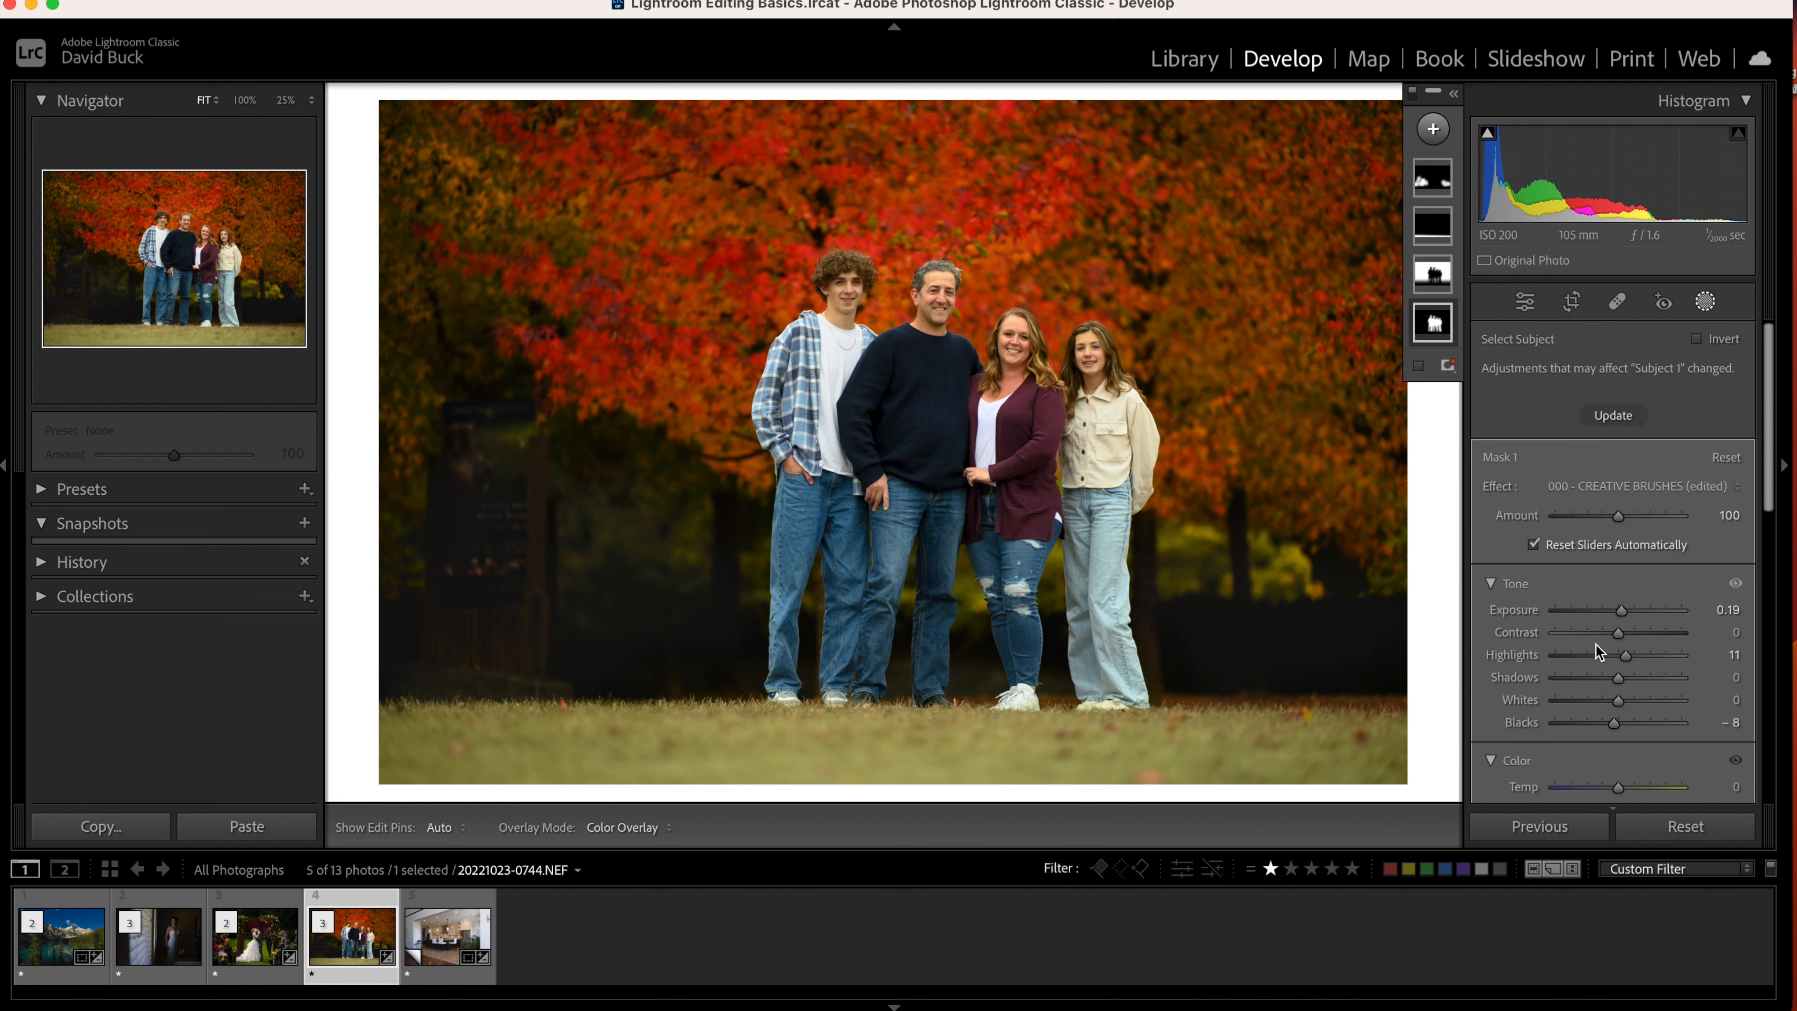
pyautogui.click(1705, 300)
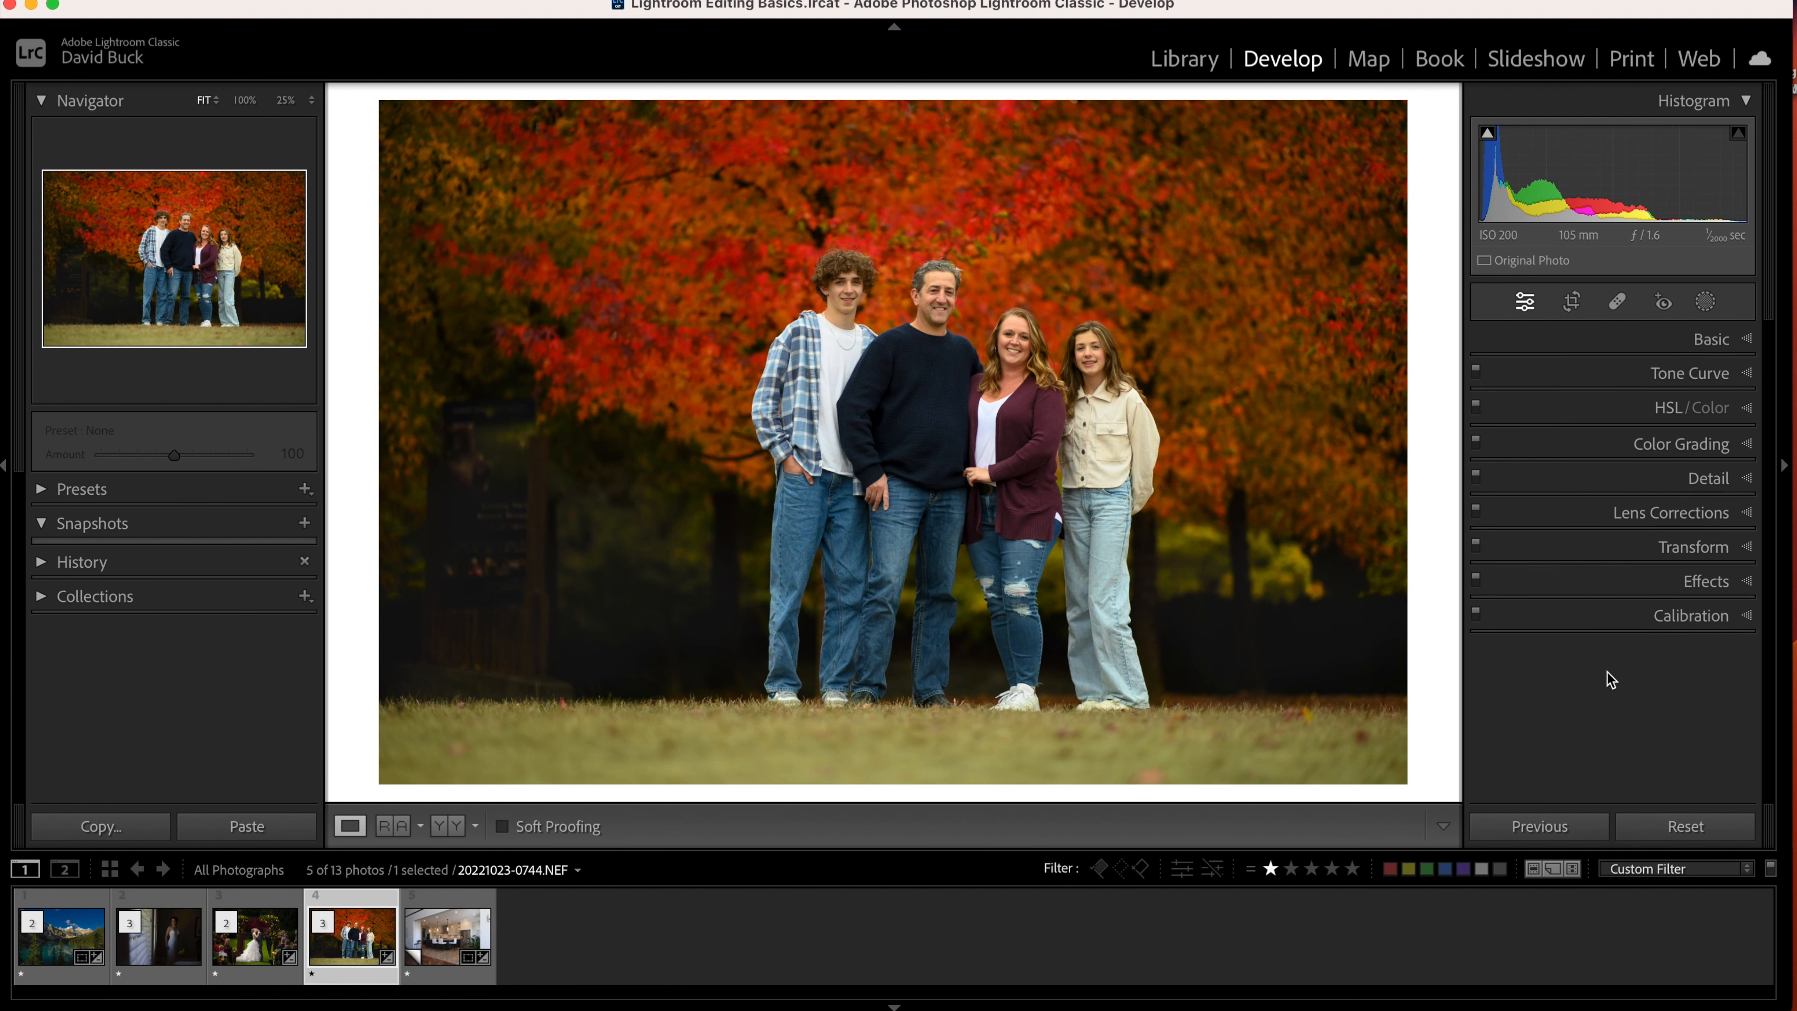
# Tint the photo's shadows blue with Color Grading at hue 228 and saturation 17.
pyautogui.click(1735, 444)
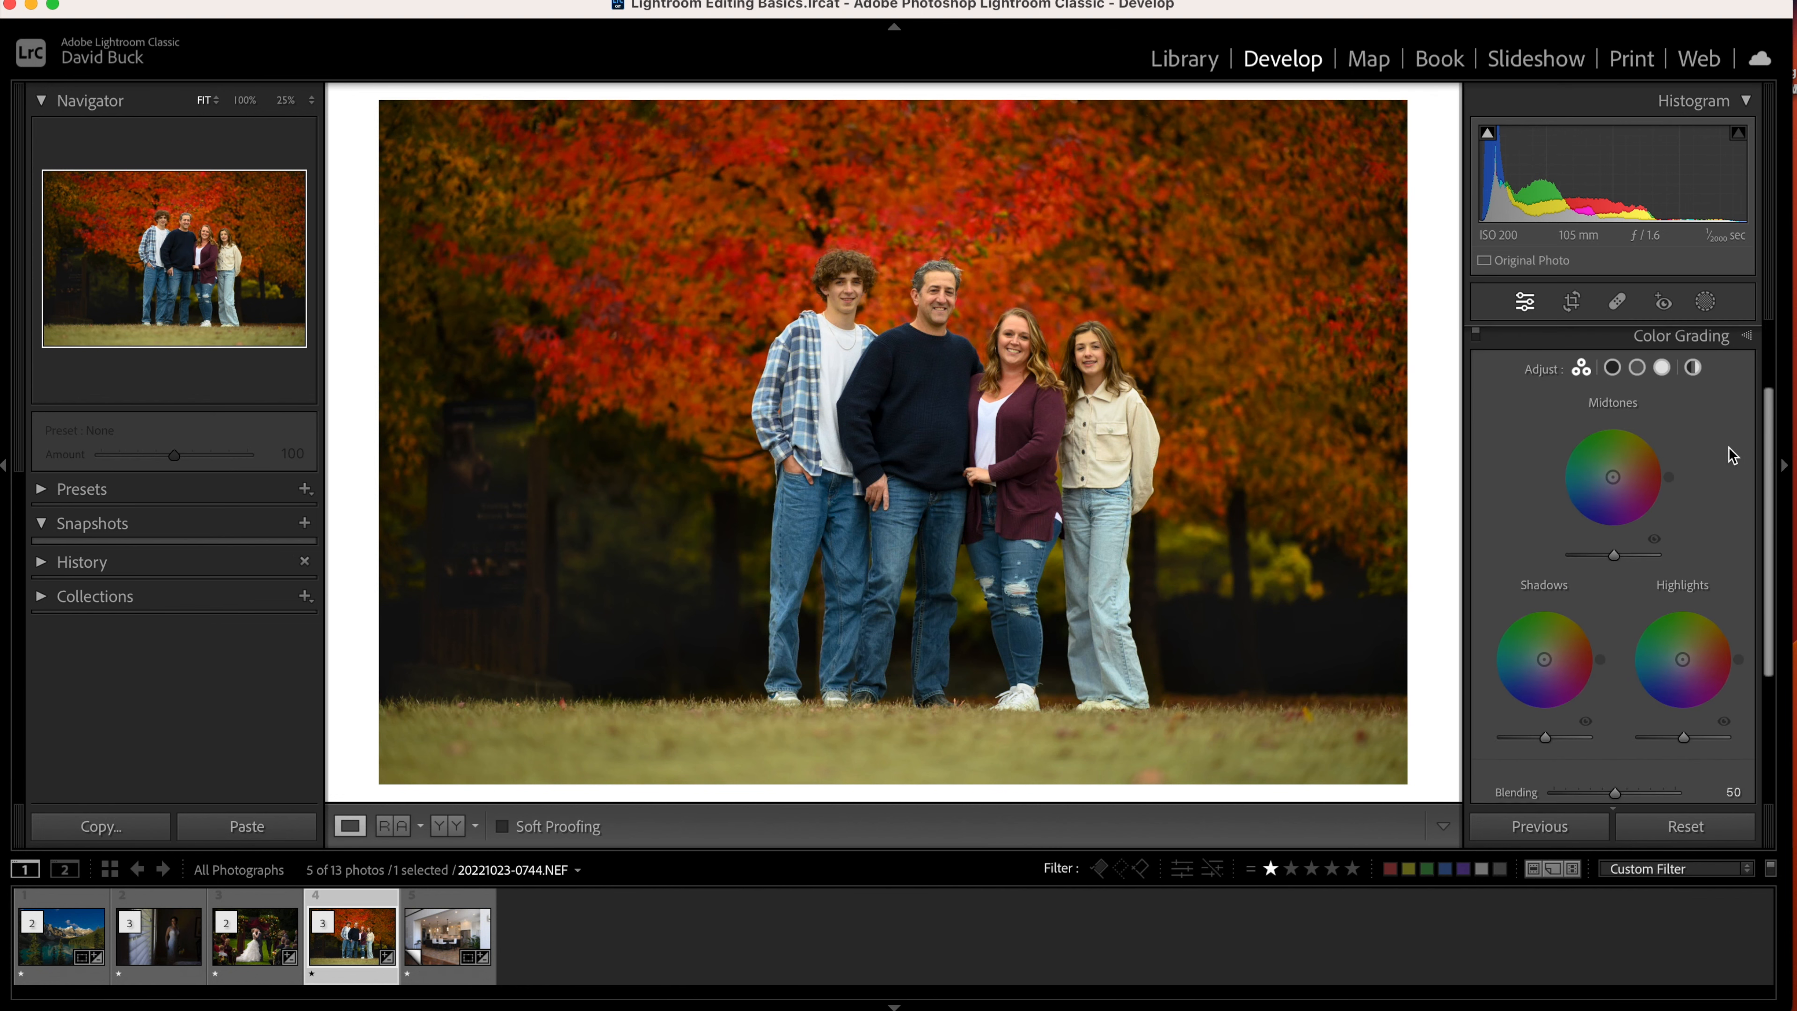
pyautogui.moveTo(1543, 659); pyautogui.dragTo(1538, 664)
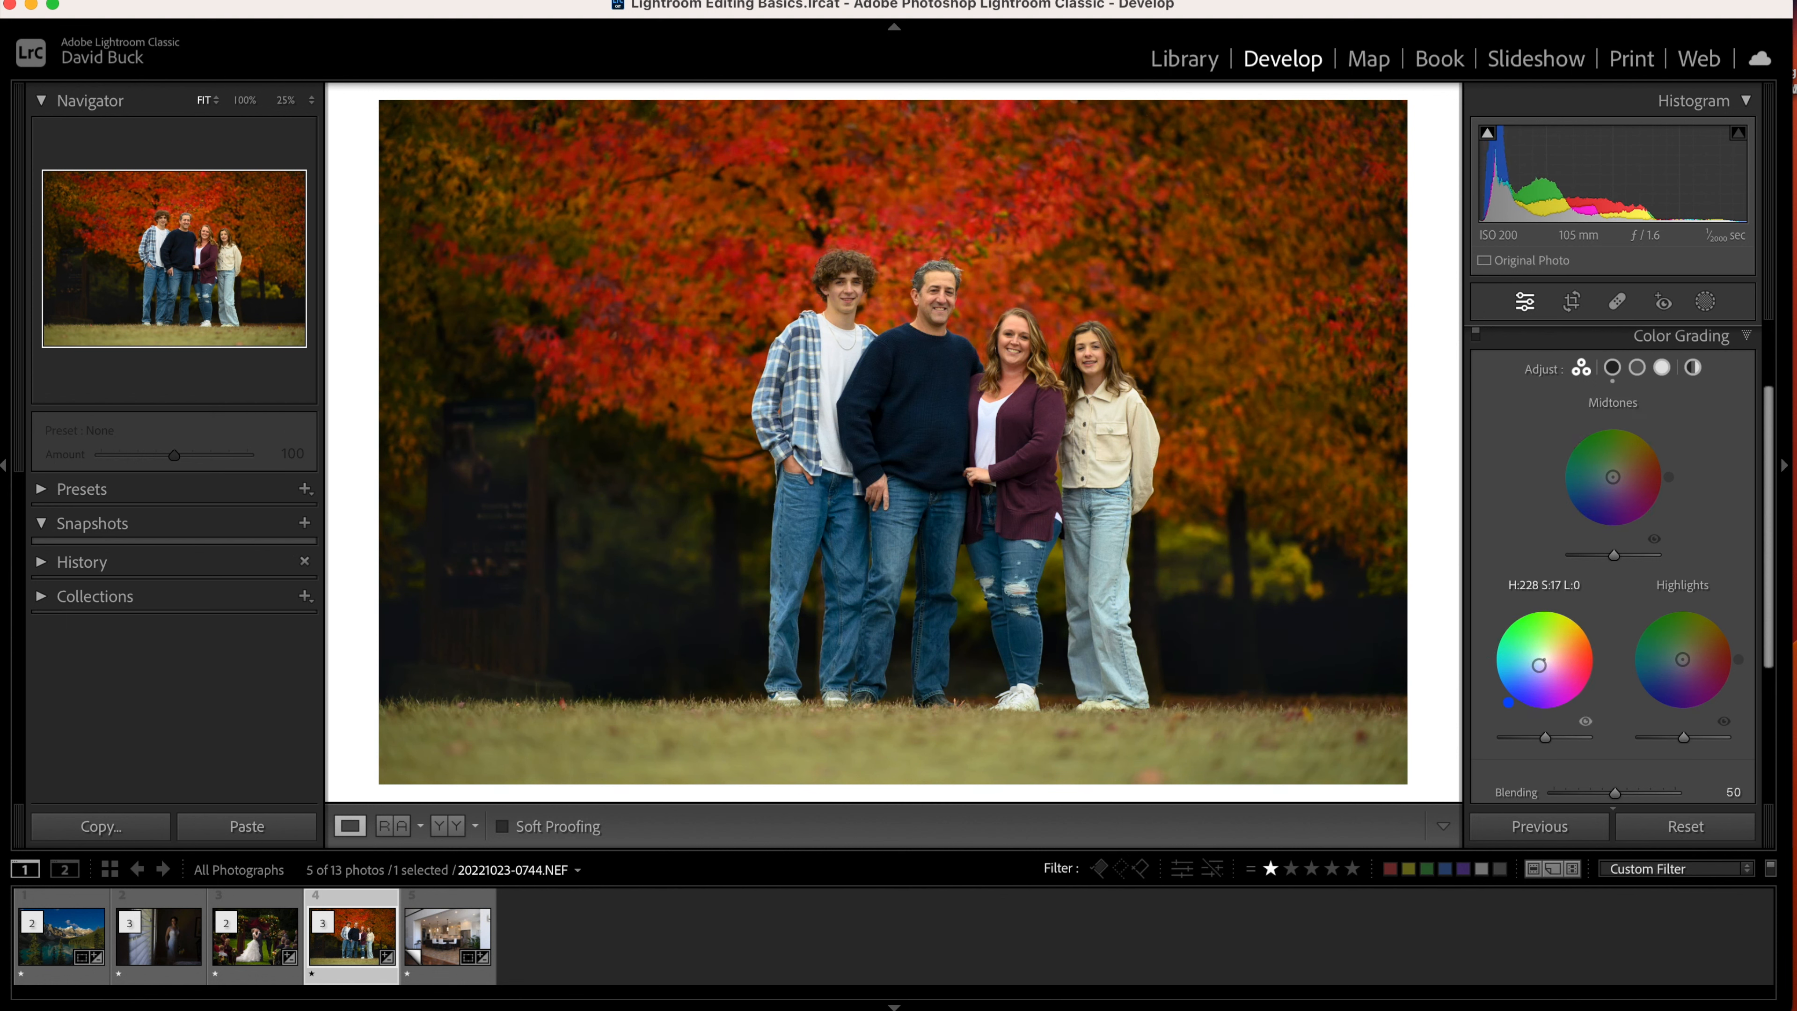
# Compare the edited family photo with its original by resetting all settings and undoing the reset.
pyautogui.click(1704, 301)
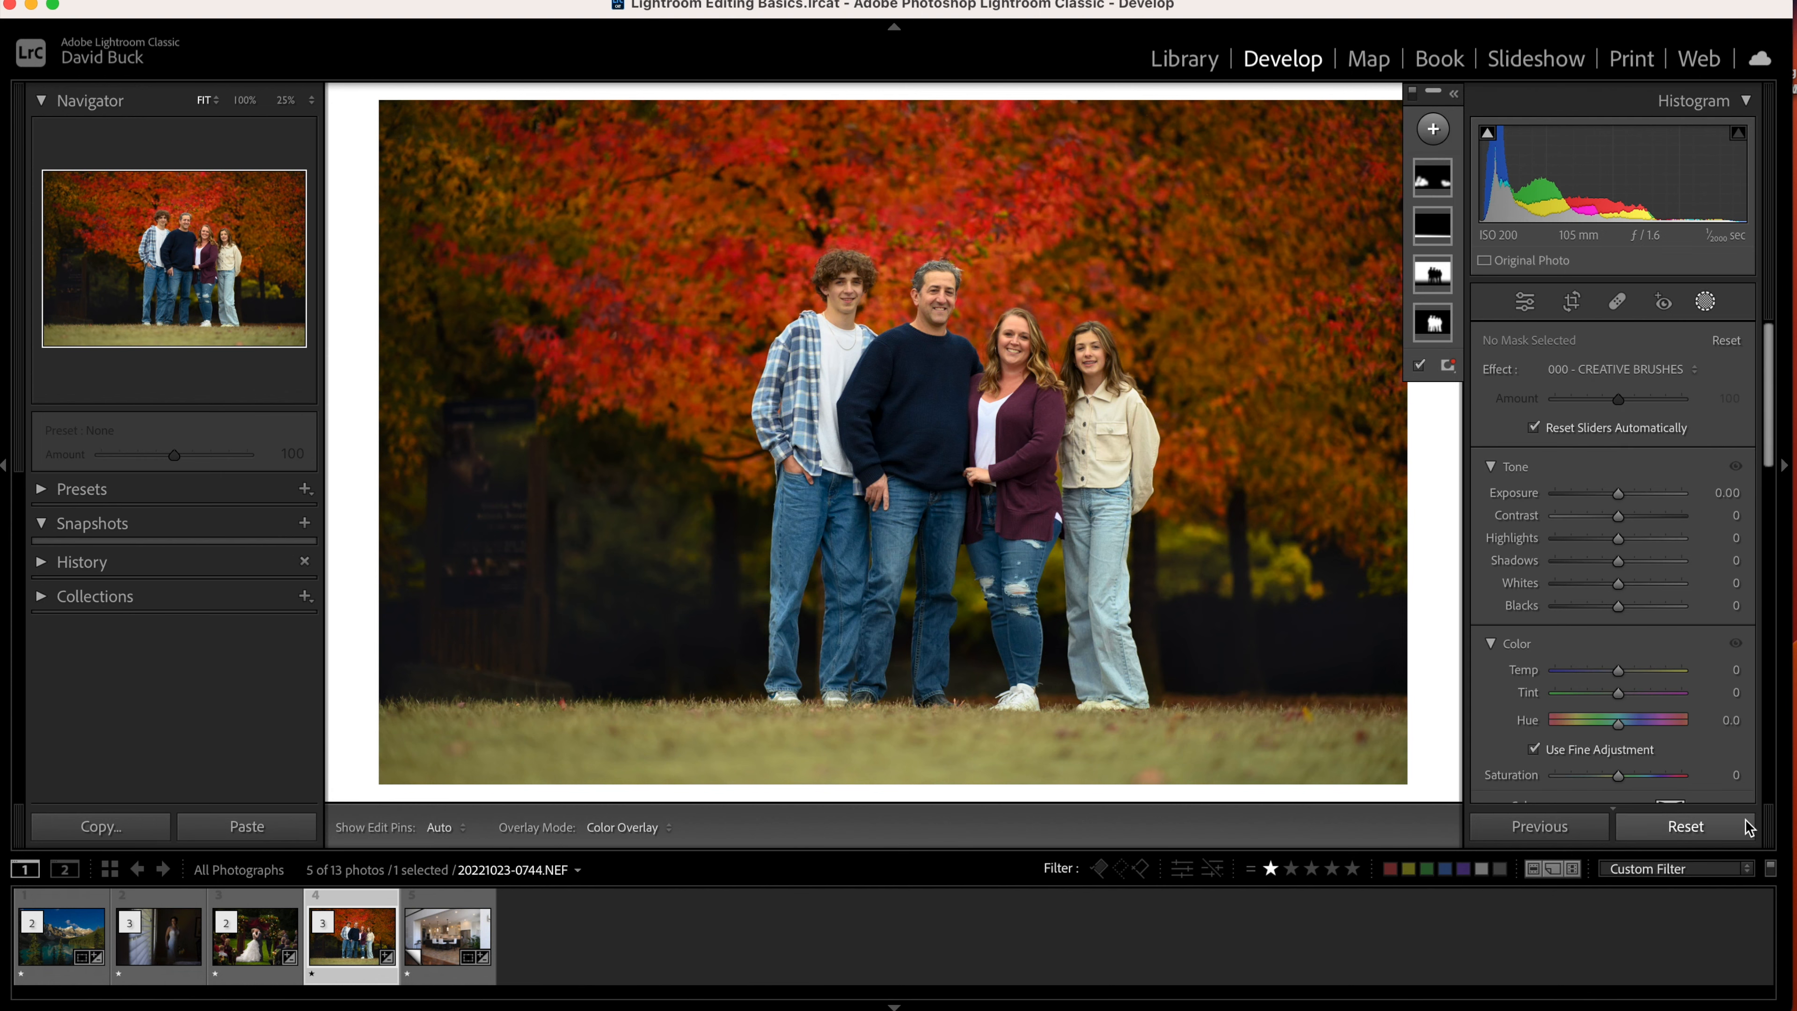
pyautogui.click(1711, 839)
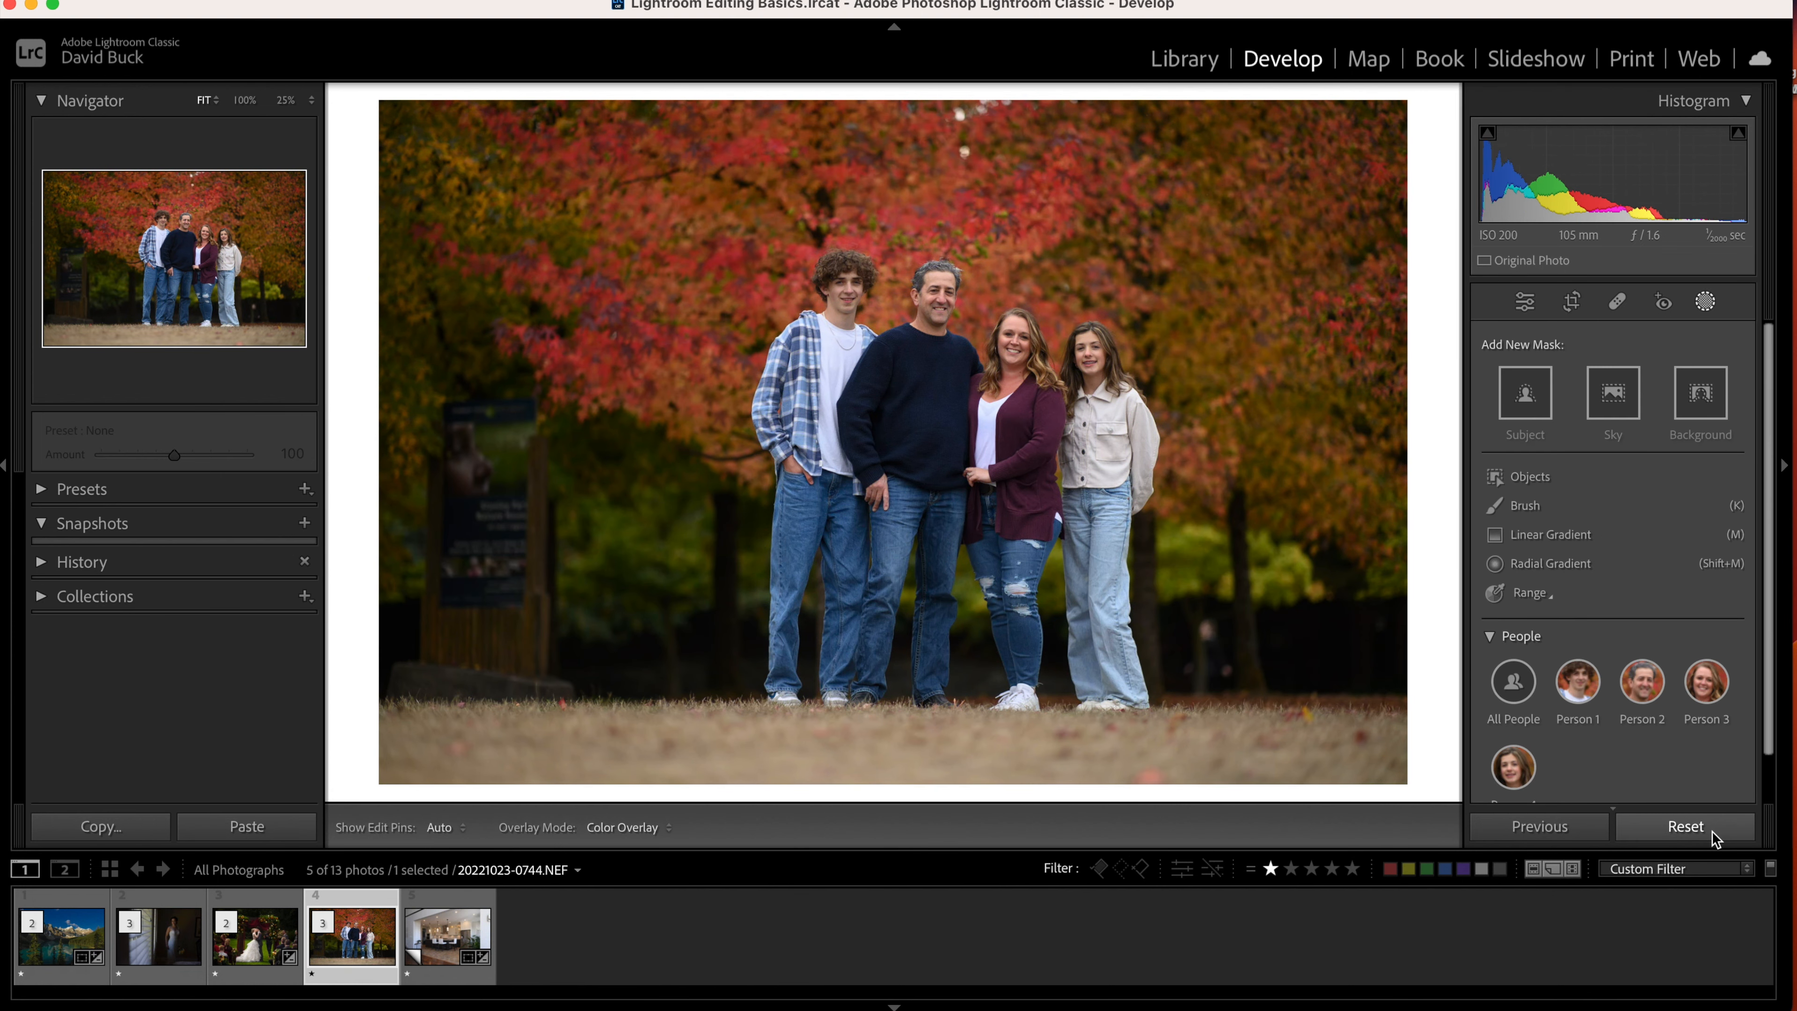
pyautogui.press('super+z')
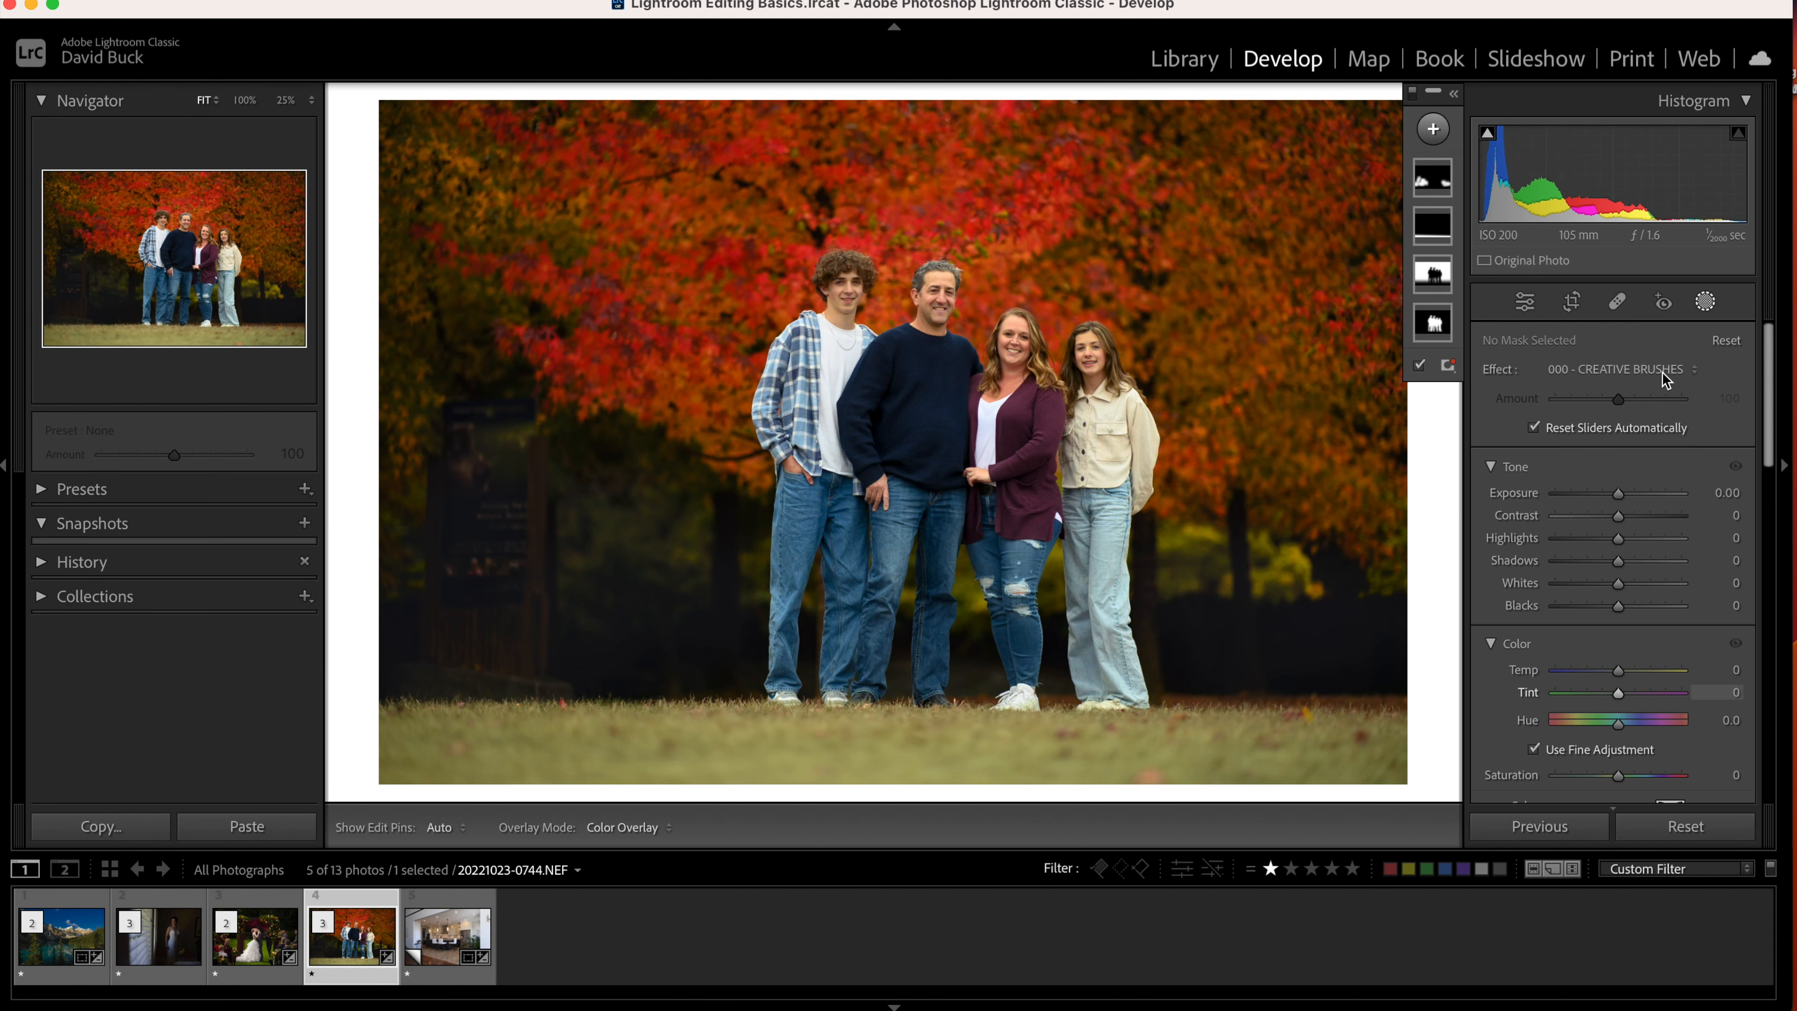
# Add a linear gradient mask over the grass, with additional linear gradients across both upper corners of the photo.
pyautogui.click(1434, 142)
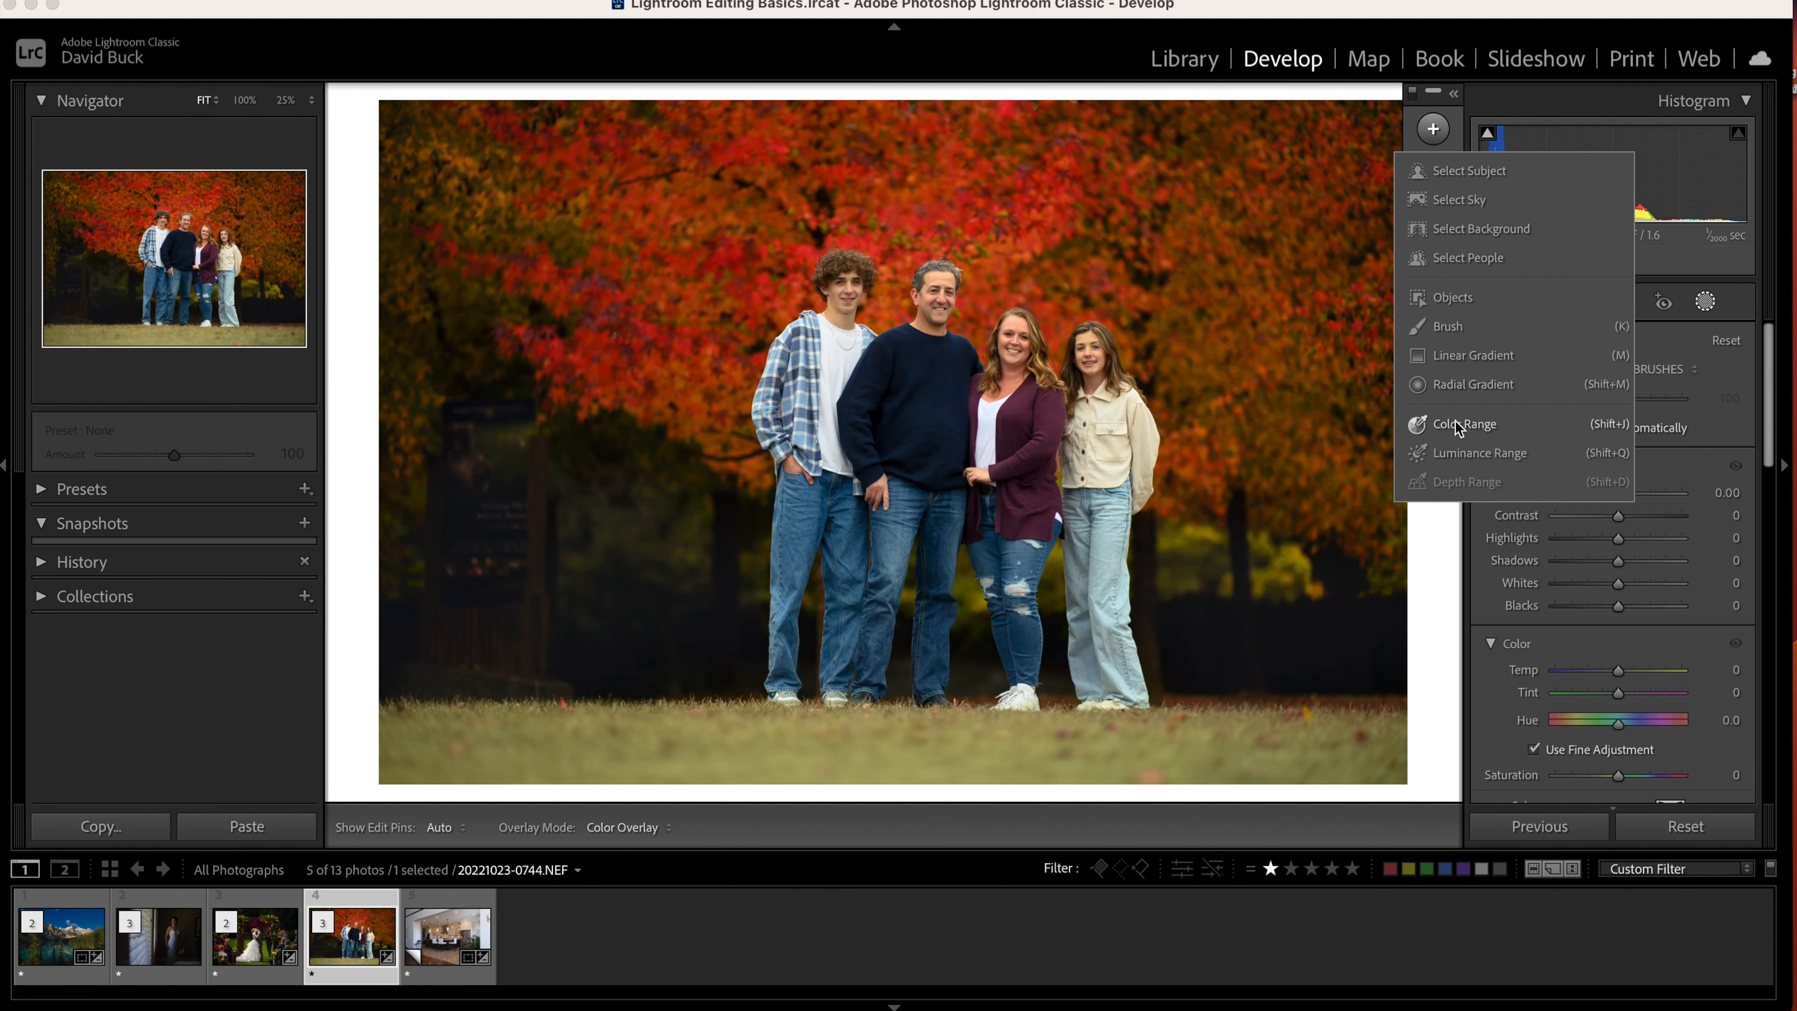
pyautogui.click(1496, 362)
pyautogui.moveTo(934, 772); pyautogui.dragTo(934, 649)
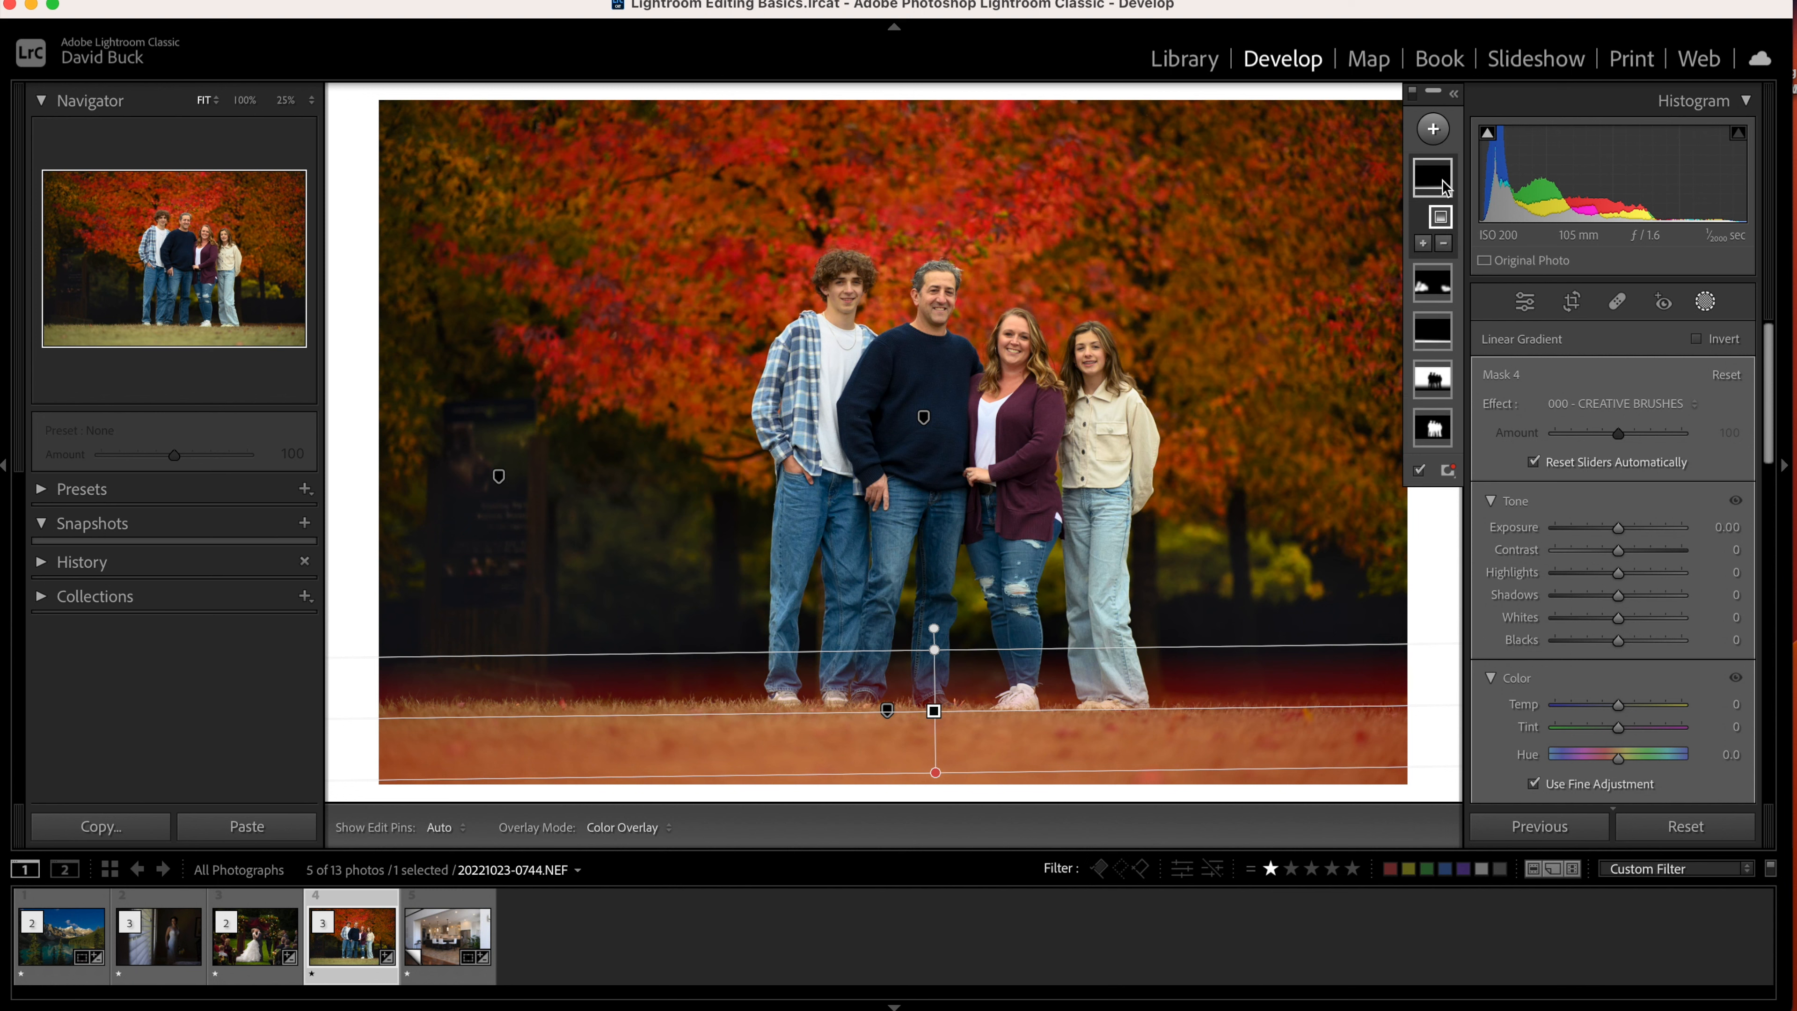
pyautogui.click(1422, 243)
pyautogui.click(1461, 480)
pyautogui.moveTo(1291, 212); pyautogui.dragTo(1139, 322)
pyautogui.click(1423, 272)
pyautogui.click(621, 231)
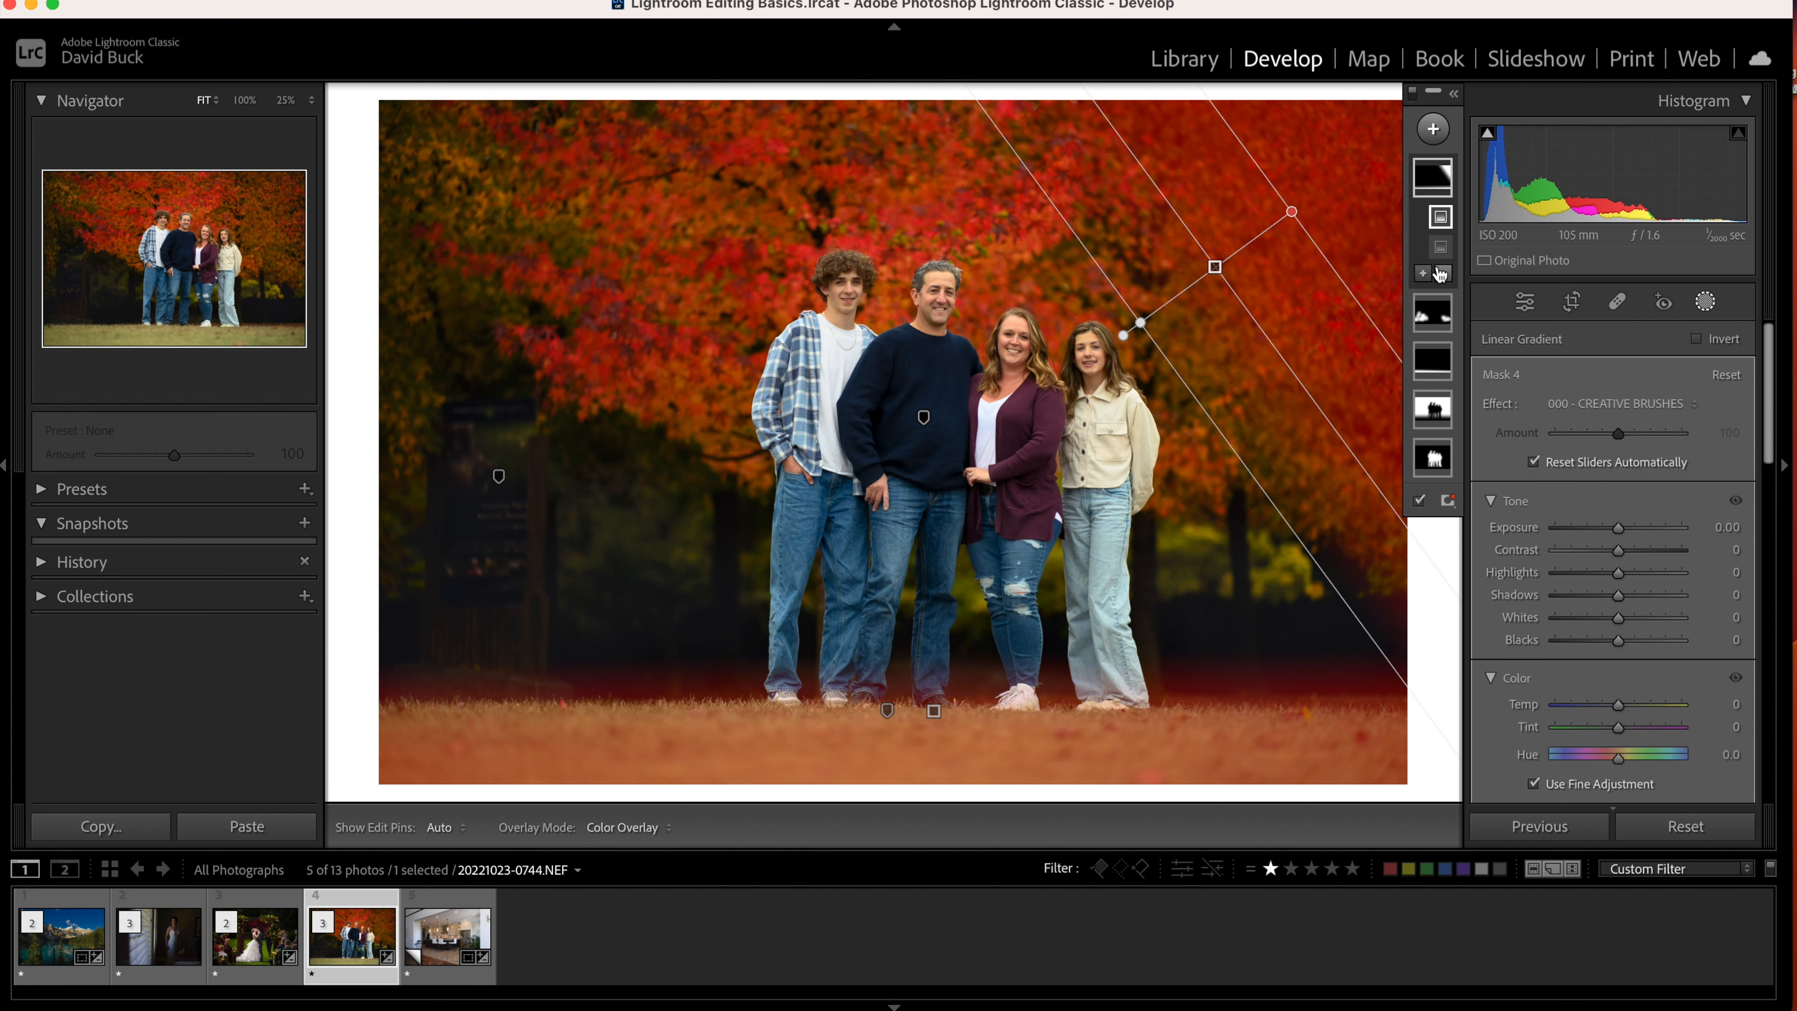
pyautogui.click(1423, 272)
pyautogui.click(1461, 509)
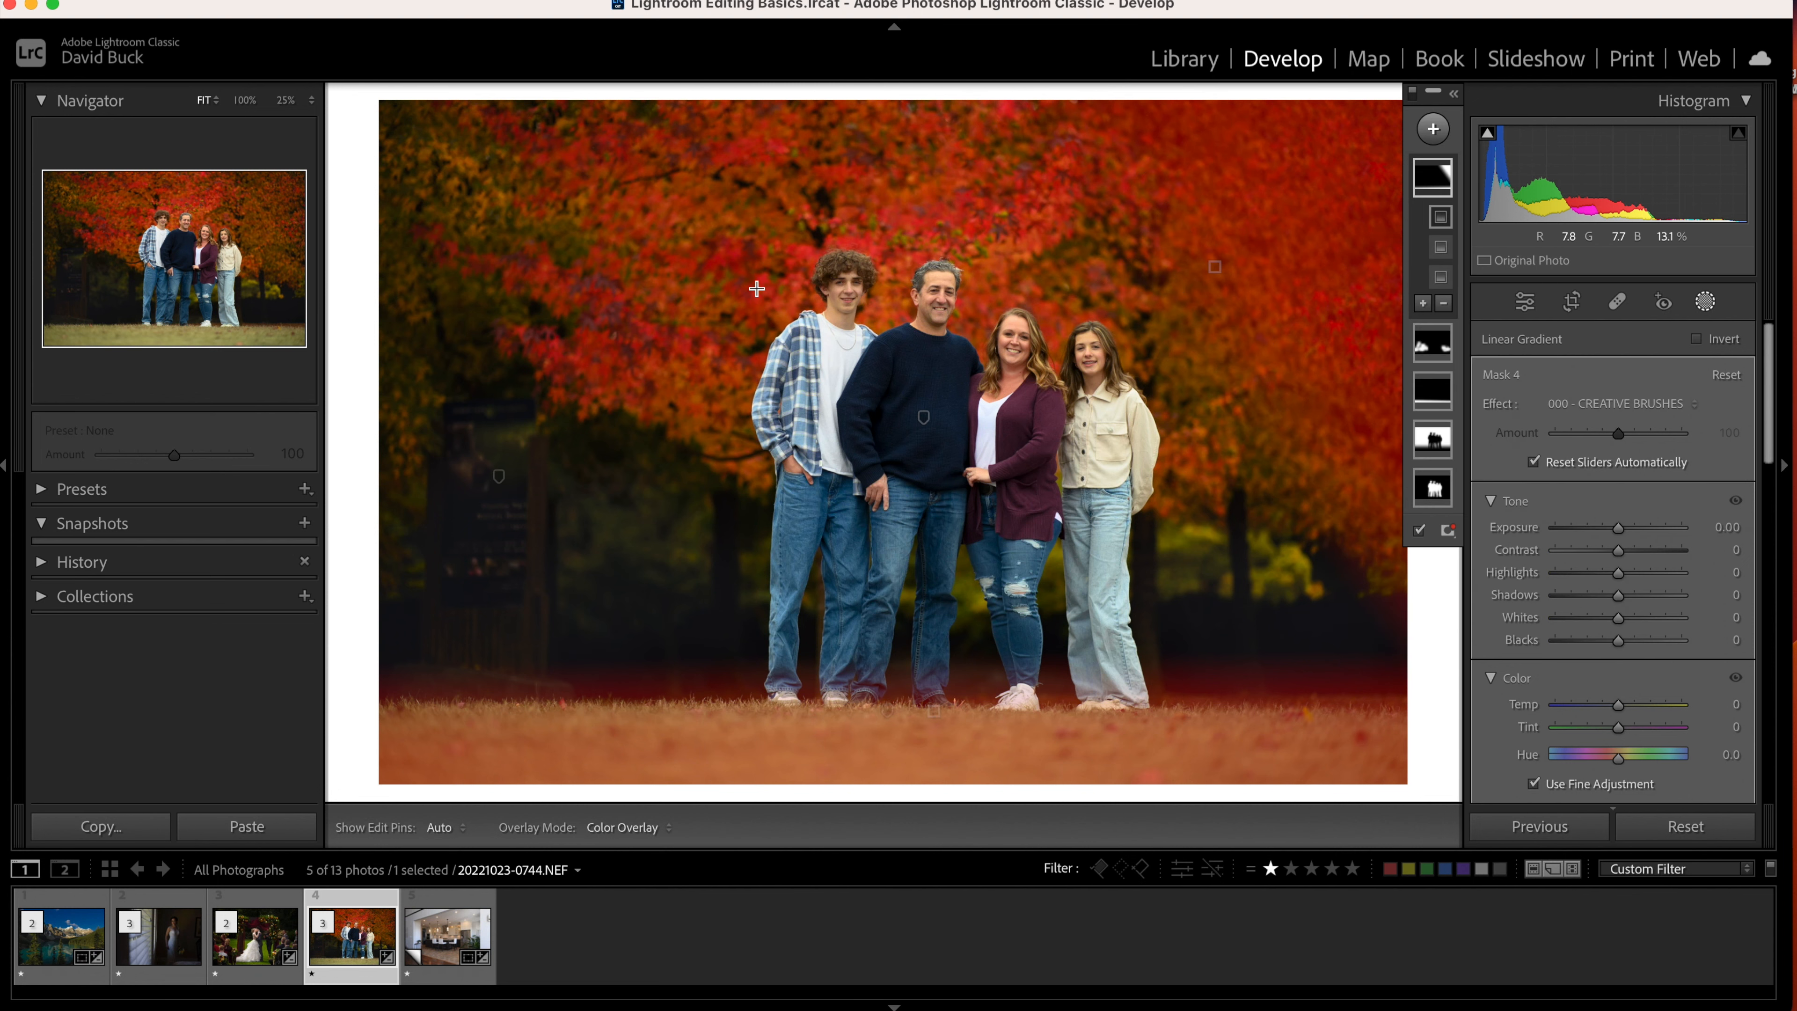
pyautogui.moveTo(610, 231); pyautogui.dragTo(724, 335)
# Set the gradient mask's Exposure to −0.19 and temporarily reset the photo to compare it with the original.
pyautogui.moveTo(1618, 527); pyautogui.dragTo(1613, 532)
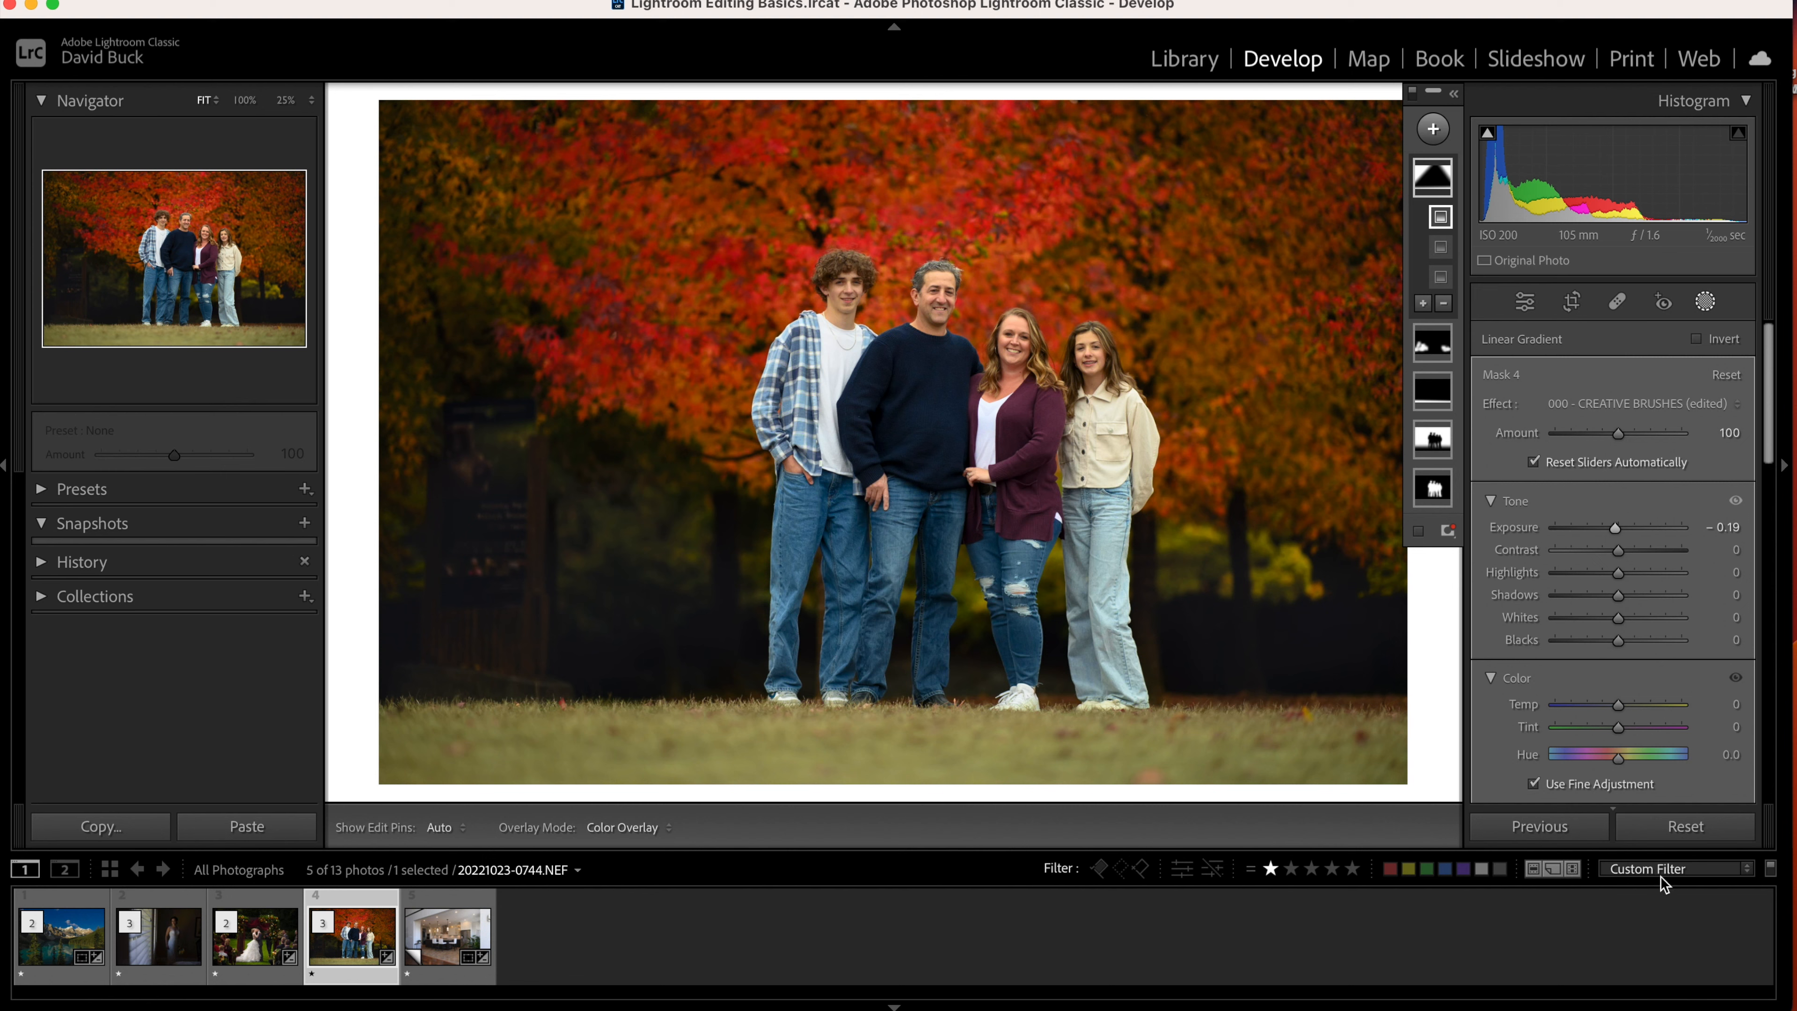
pyautogui.click(1689, 836)
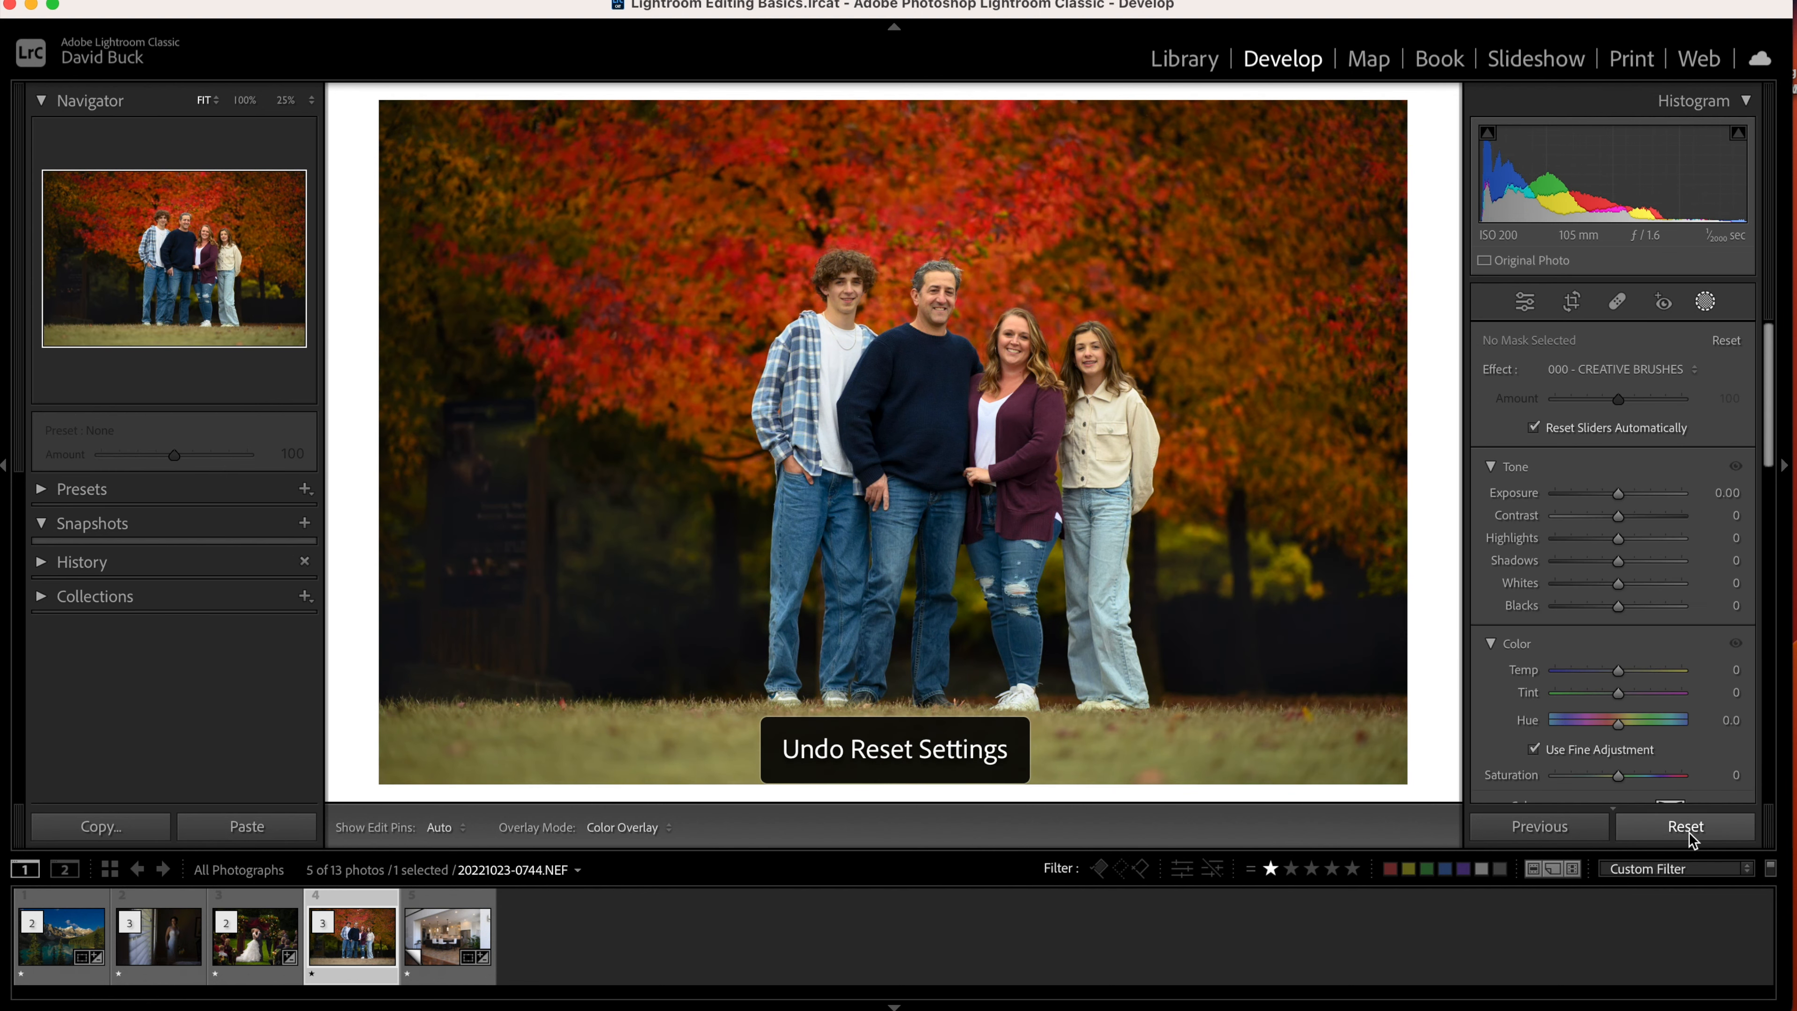
# Open the kitchen interior photo for editing and show its Basic adjustments instead of the masking options.
pyautogui.click(473, 935)
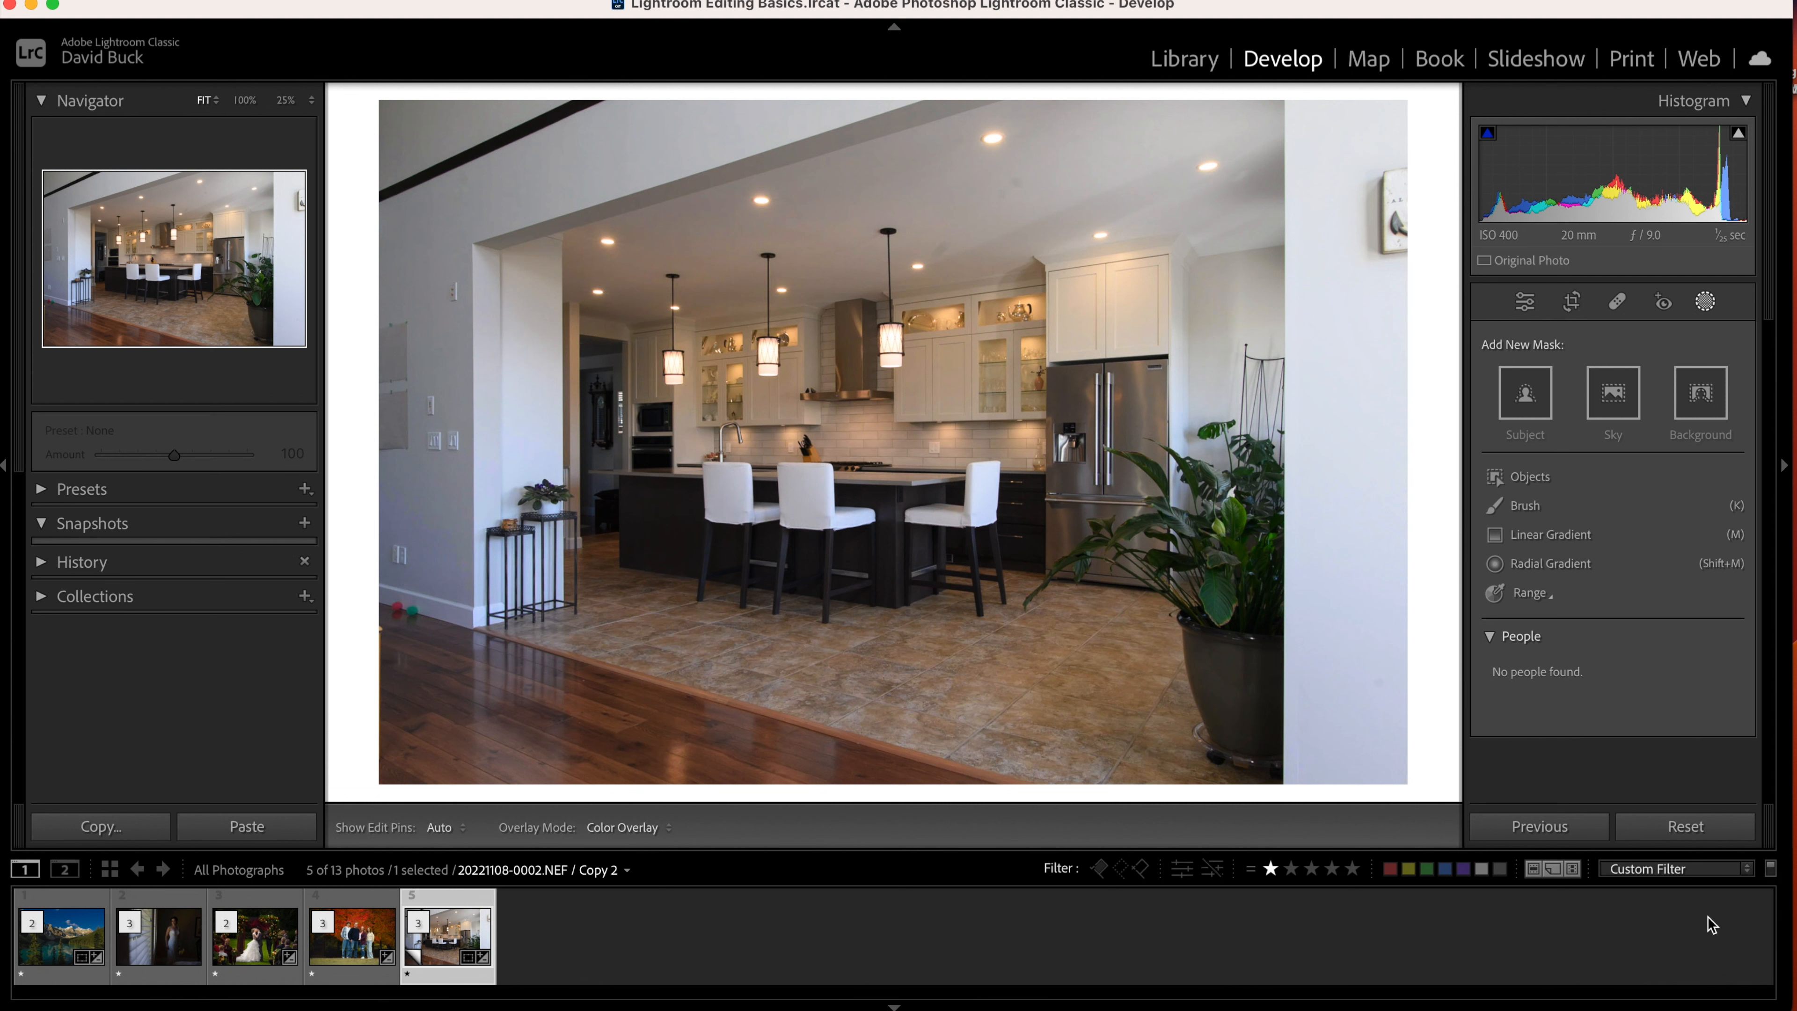
pyautogui.click(1705, 304)
pyautogui.click(1711, 335)
# Try neutral white balance samples on the dark kitchen island and beside the refrigerator, and undo them.
pyautogui.click(1497, 439)
pyautogui.click(953, 624)
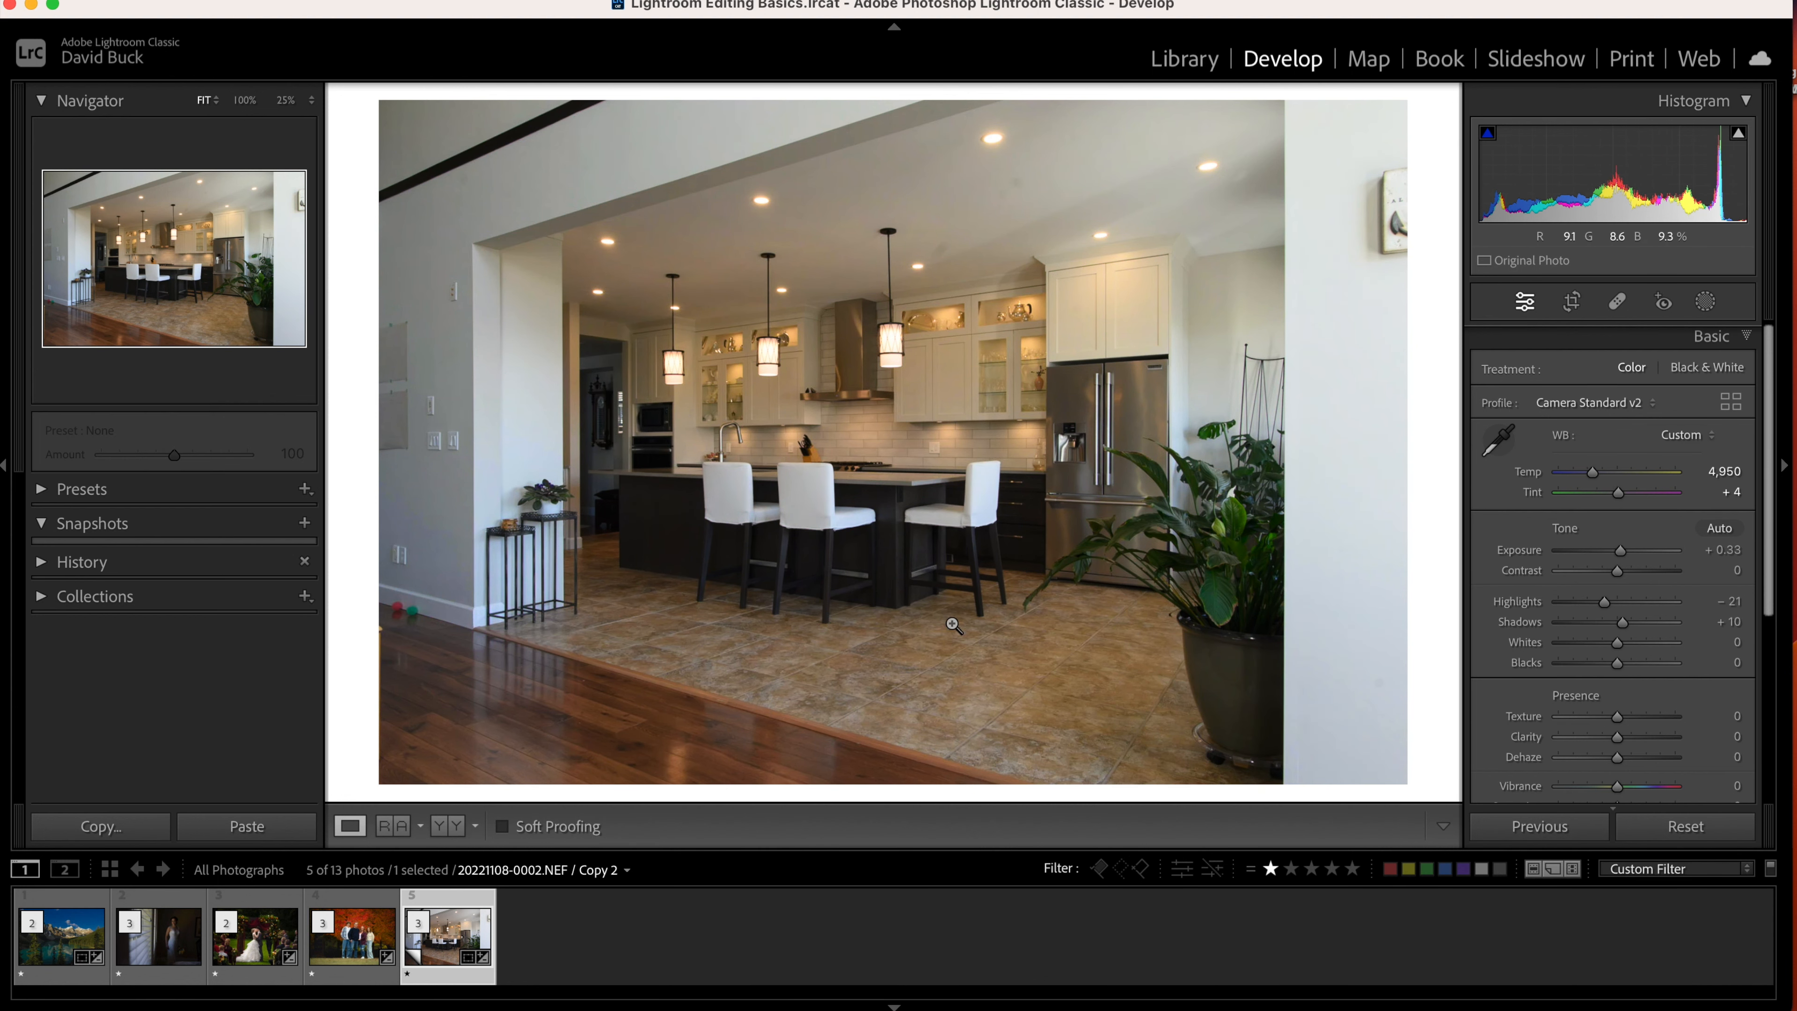
pyautogui.click(1497, 439)
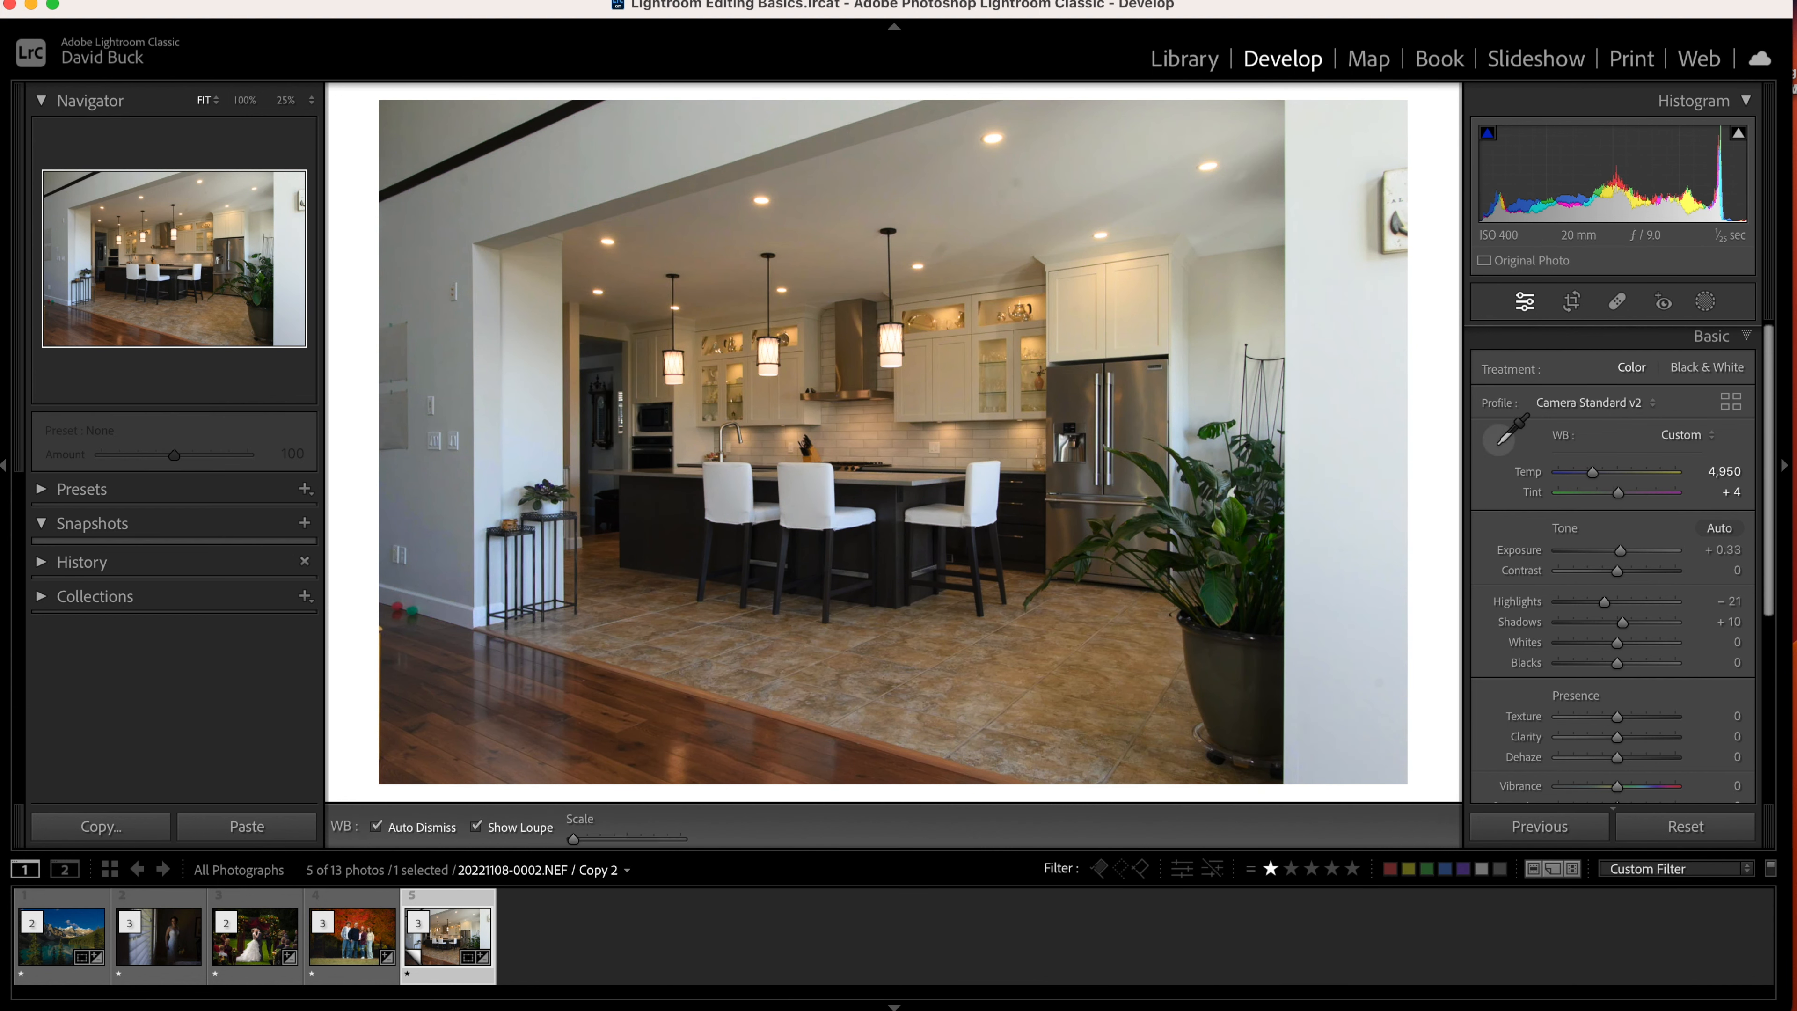
pyautogui.click(1174, 402)
pyautogui.press('super+z')
# Set the kitchen photo's white balance by sampling the edge of the white cabinet above the refrigerator.
pyautogui.click(1500, 441)
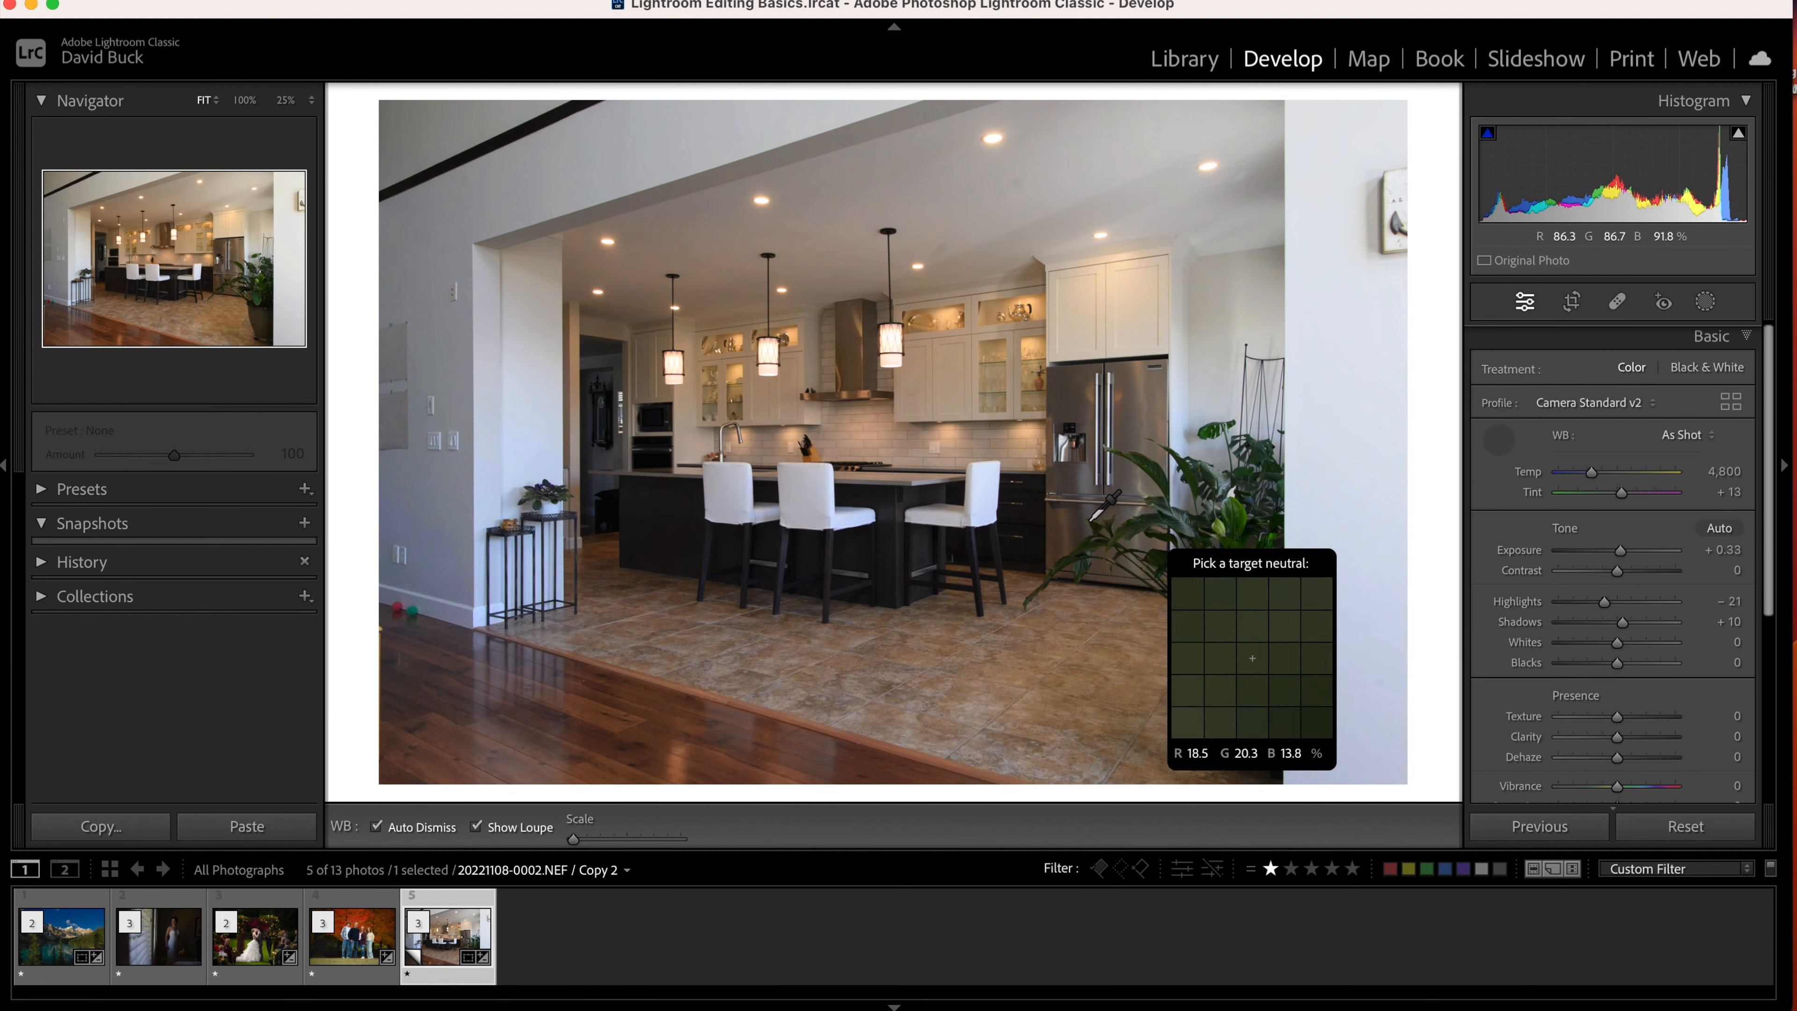
pyautogui.click(1165, 348)
pyautogui.scroll(-3, 1596, 662)
pyautogui.scroll(3, 1601, 661)
# Set the kitchen photo's Contrast to −32 and Vibrance to +3.
pyautogui.moveTo(1616, 571); pyautogui.dragTo(1597, 572)
pyautogui.scroll(-1, 1599, 595)
pyautogui.scroll(-1, 1596, 582)
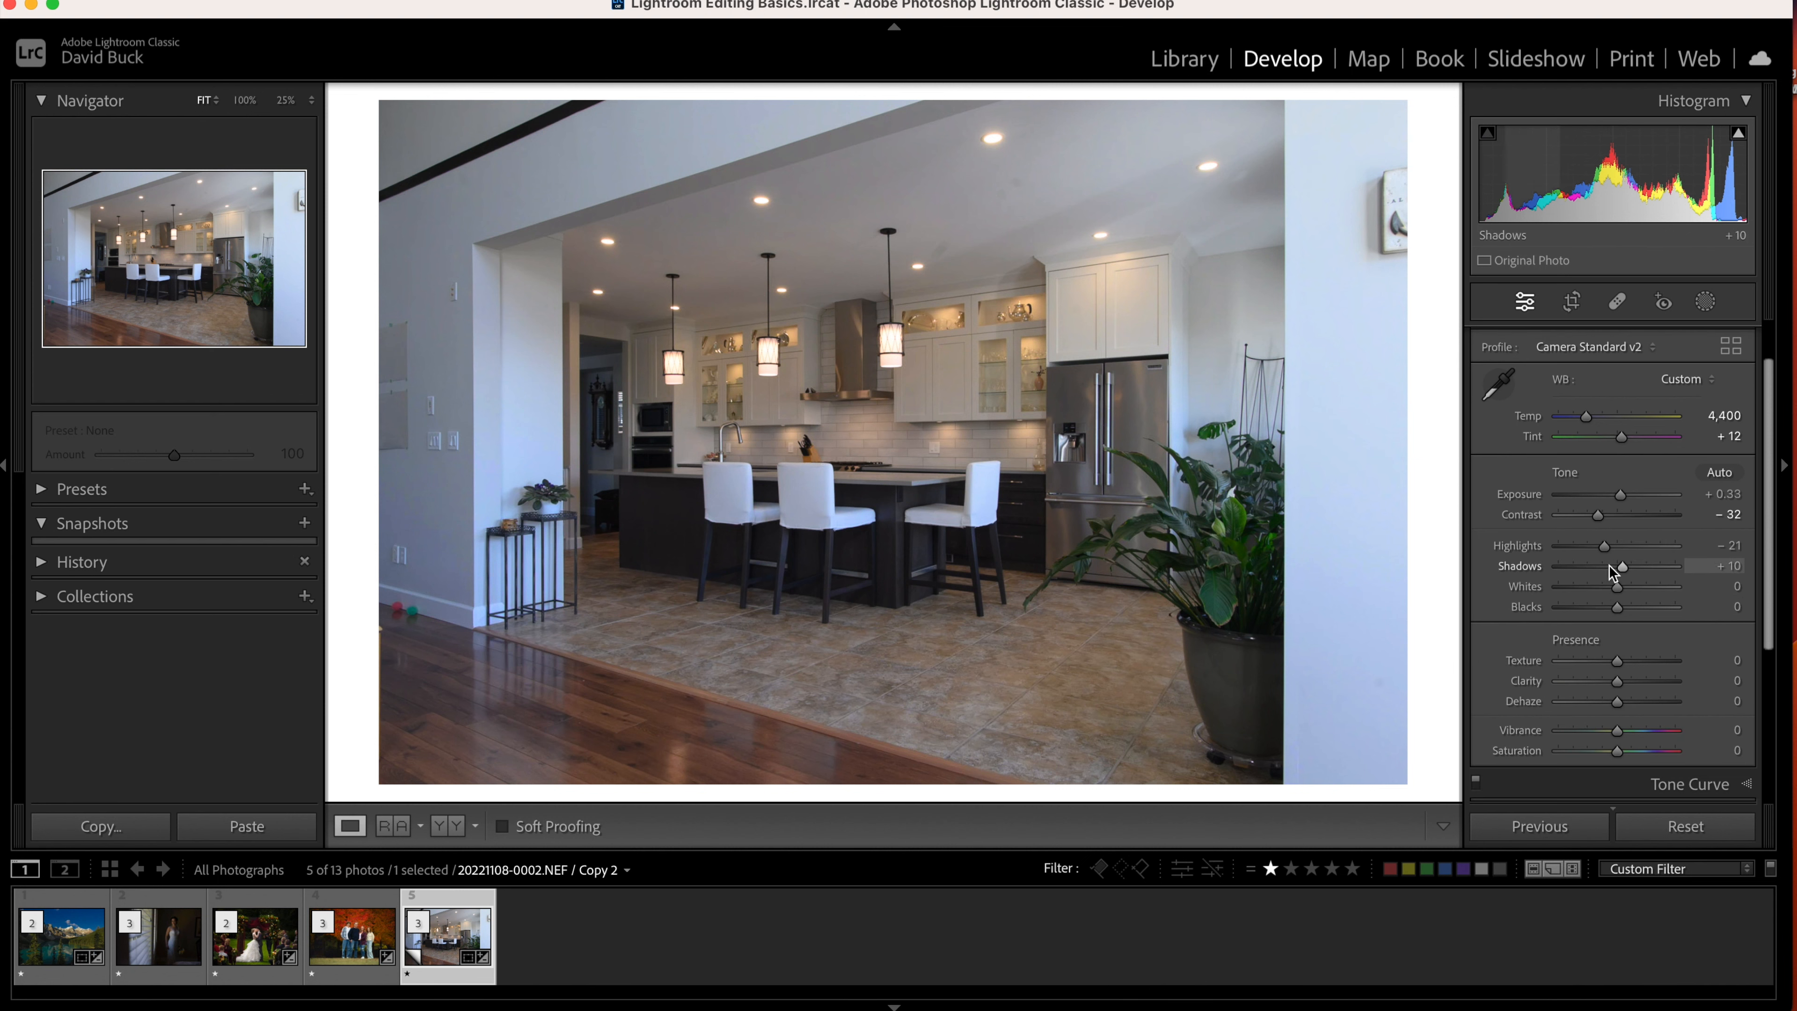
pyautogui.moveTo(1618, 730); pyautogui.dragTo(1623, 730)
# Remove the blue cast from the kitchen walls by setting the Blue saturation to −100 in HSL.
pyautogui.scroll(-4, 1624, 712)
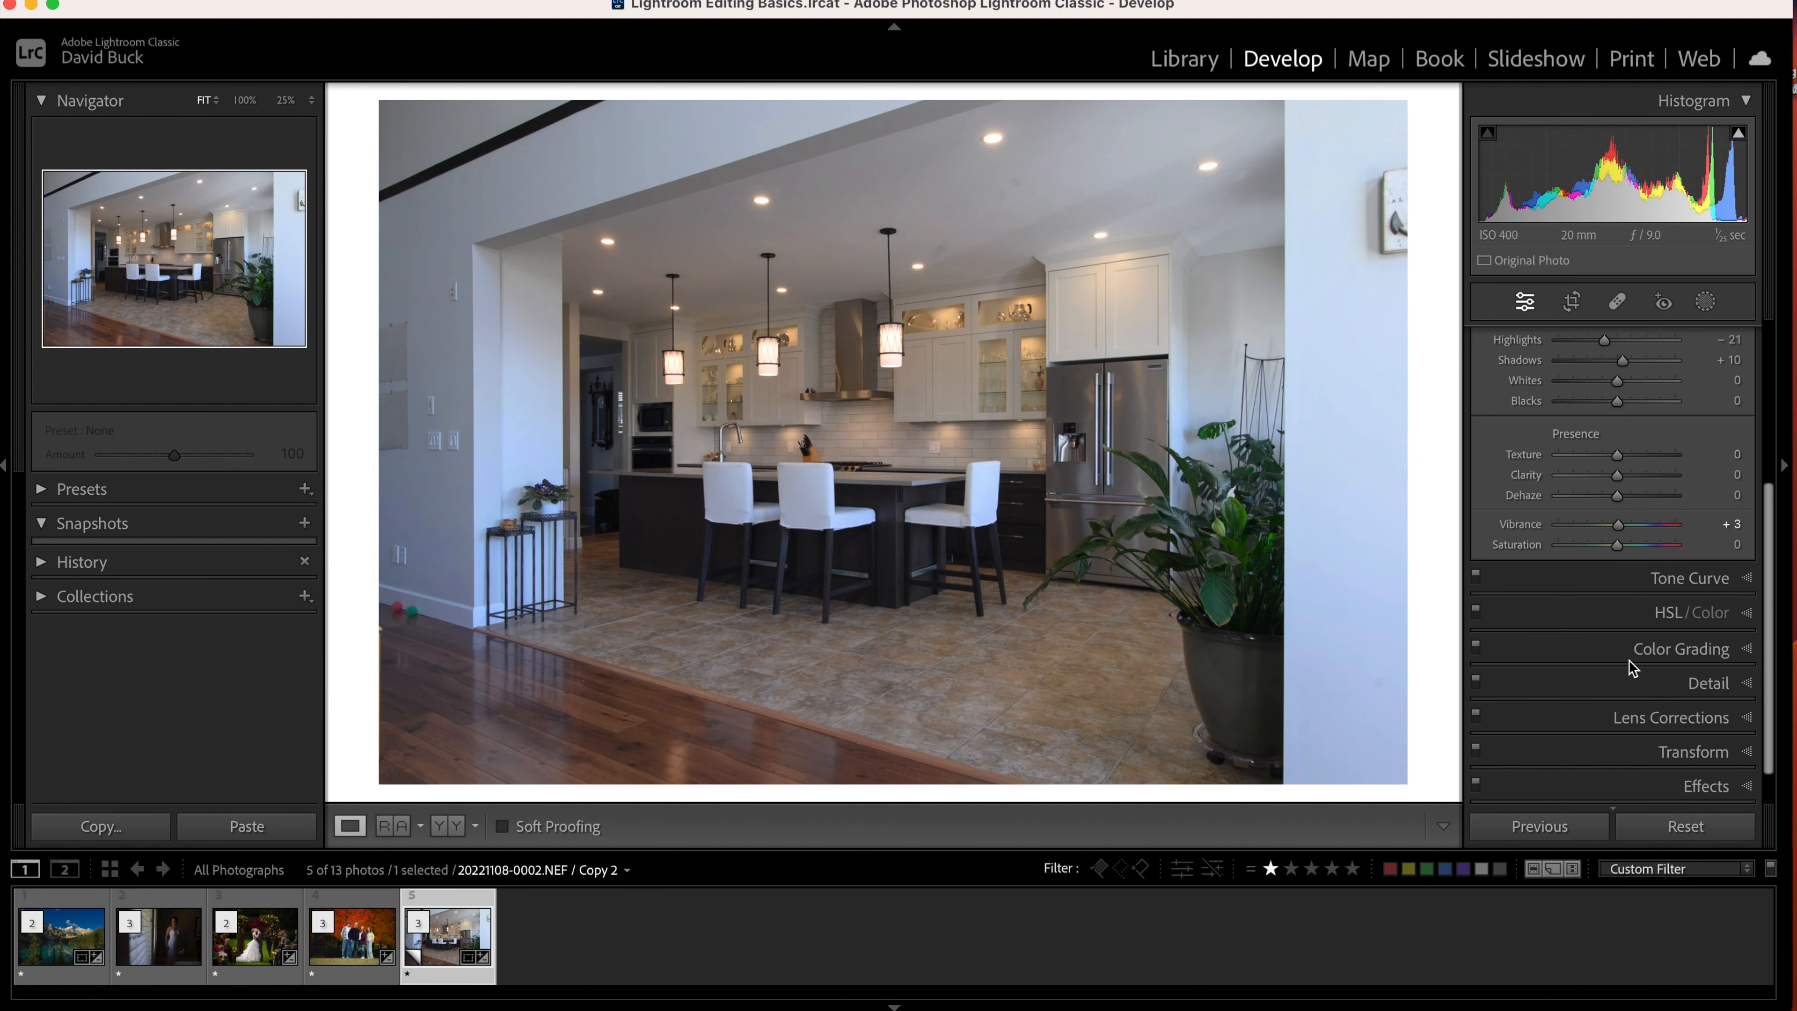
pyautogui.click(1618, 610)
pyautogui.moveTo(1624, 601); pyautogui.dragTo(1545, 603)
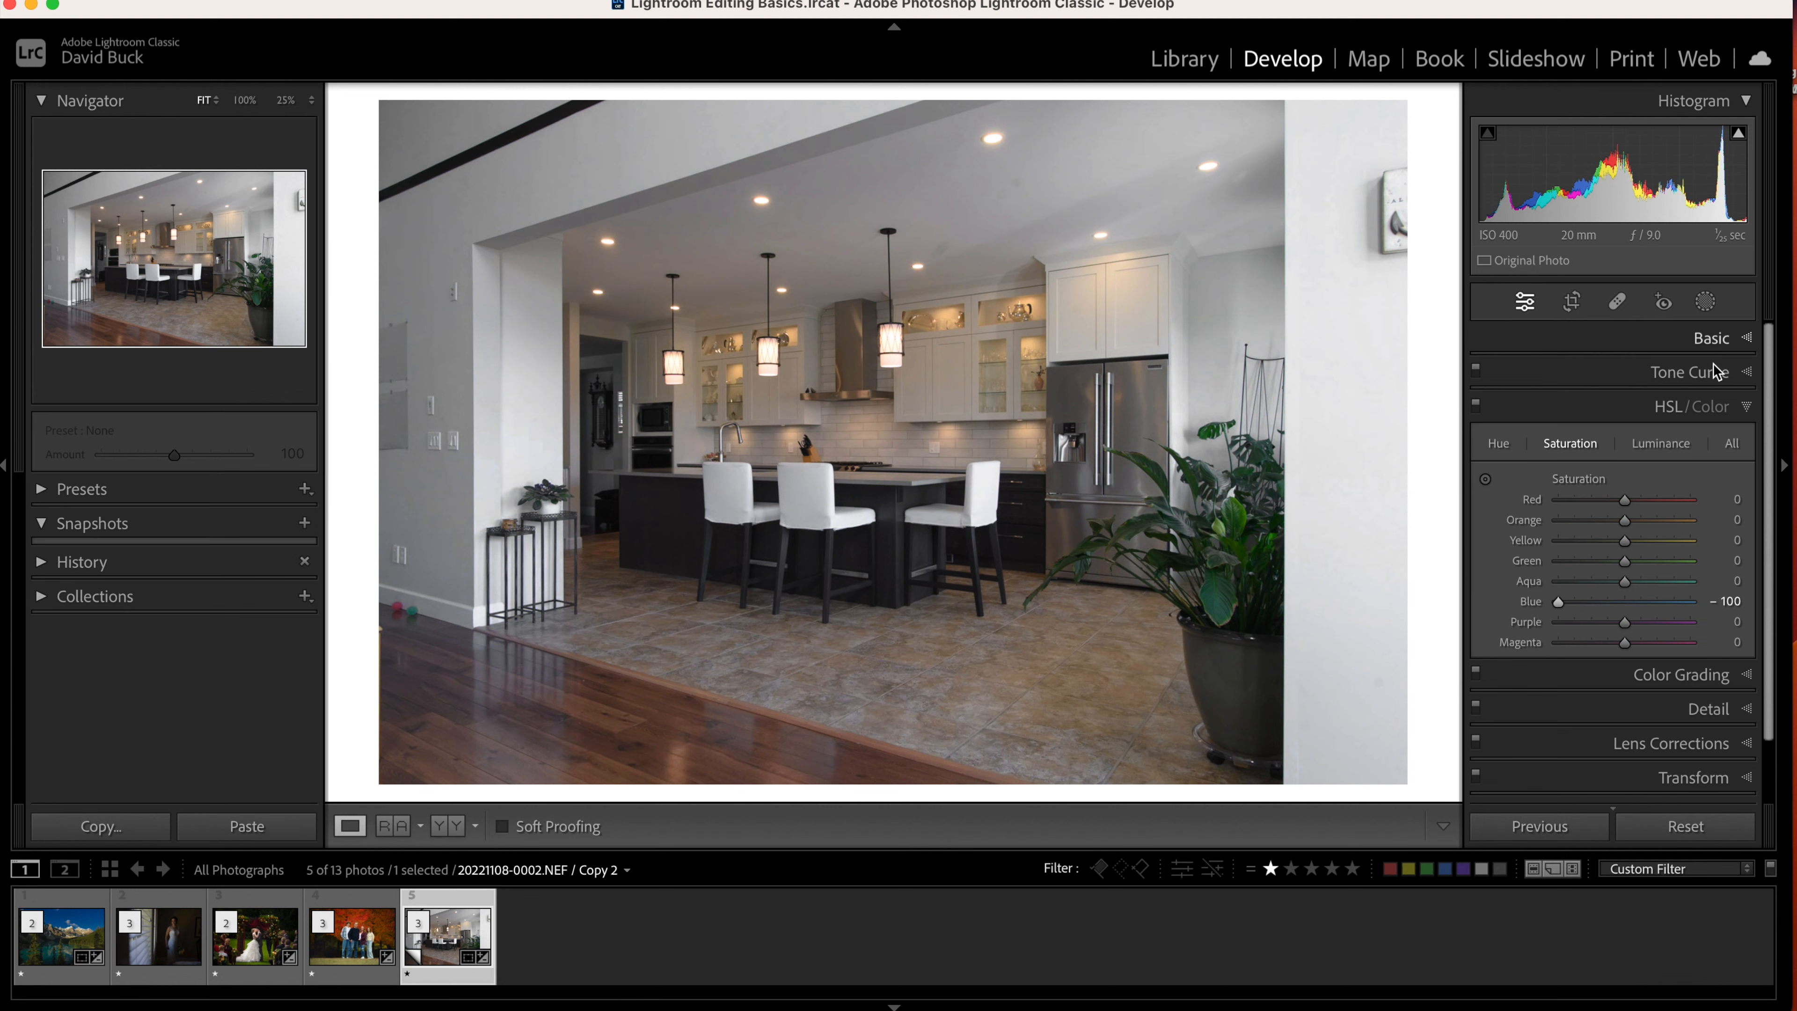
# Set the kitchen photo's Highlights to +31, and Shadows and Blacks to −6 each.
pyautogui.click(1706, 338)
pyautogui.moveTo(1620, 642)
pyautogui.mouseDown()
pyautogui.moveTo(1634, 647)
pyautogui.moveTo(1631, 603)
pyautogui.moveTo(1613, 663)
pyautogui.mouseUp()
pyautogui.doubleClick(1632, 643)
pyautogui.moveTo(1623, 622); pyautogui.dragTo(1613, 624)
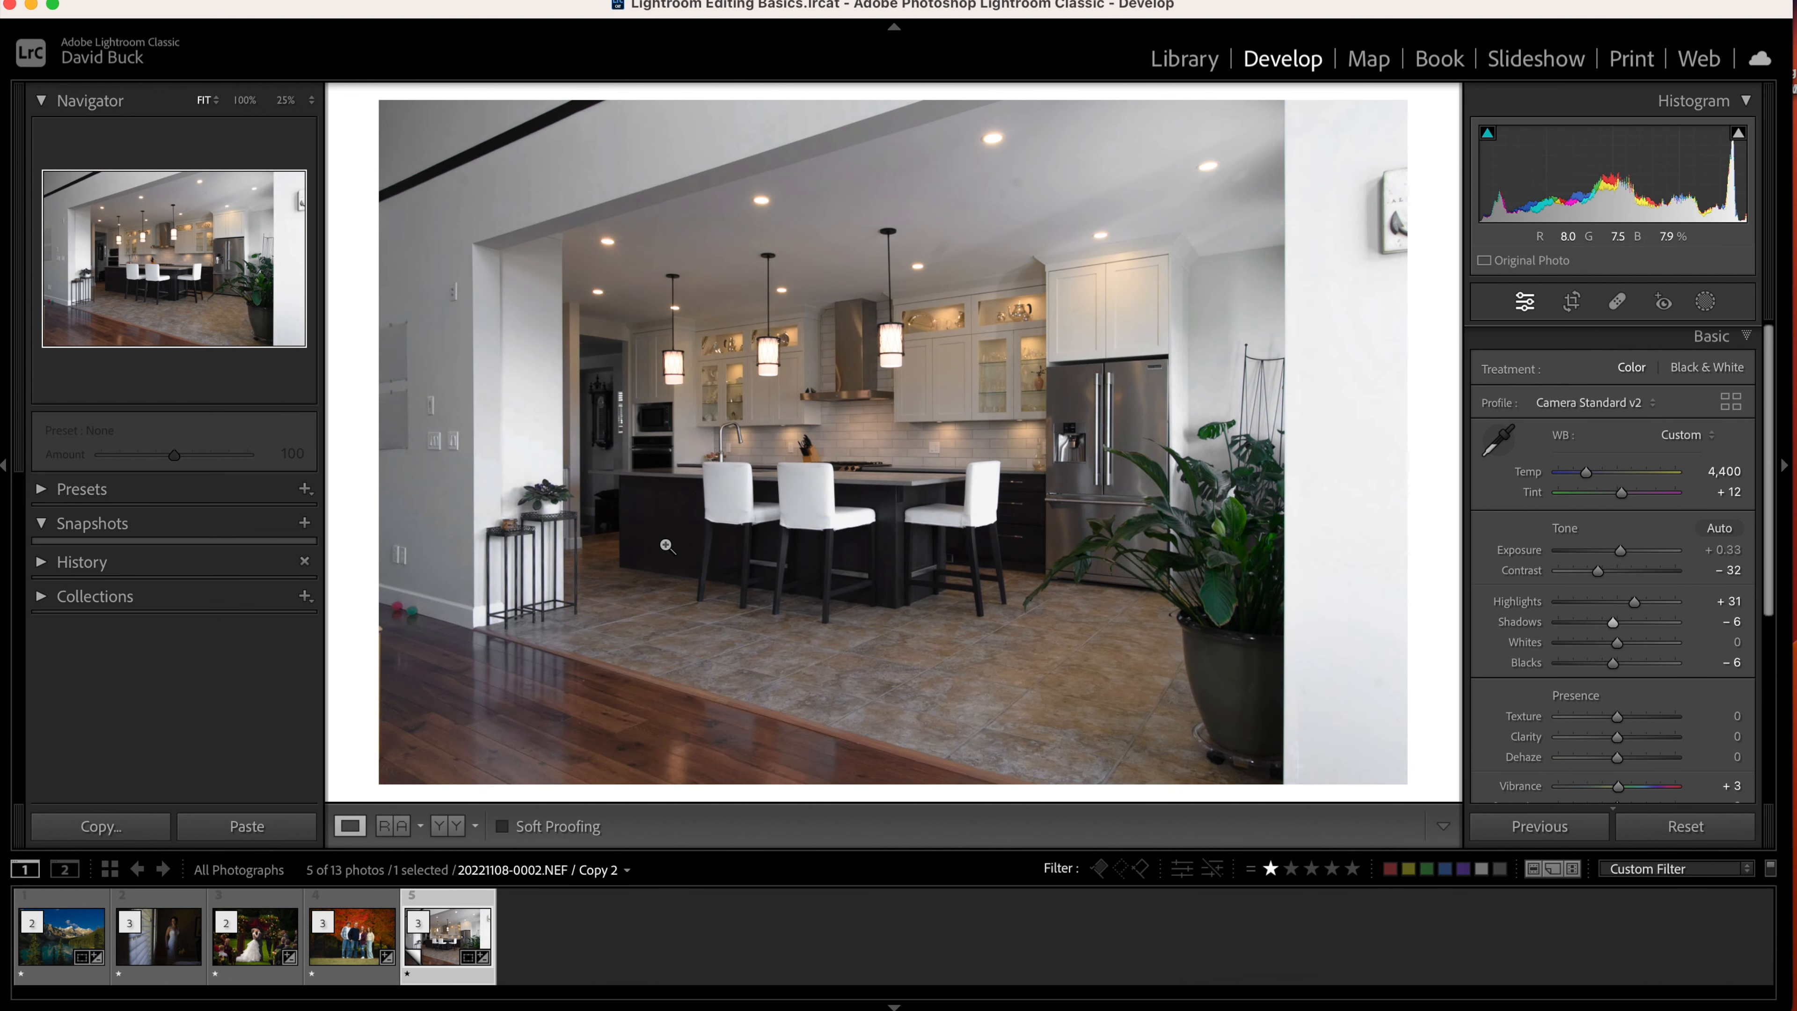
# Set the kitchen photo's Vibrance to −12 and raise its Exposure slightly.
pyautogui.scroll(-3, 1591, 622)
pyautogui.moveTo(1618, 642); pyautogui.dragTo(1608, 643)
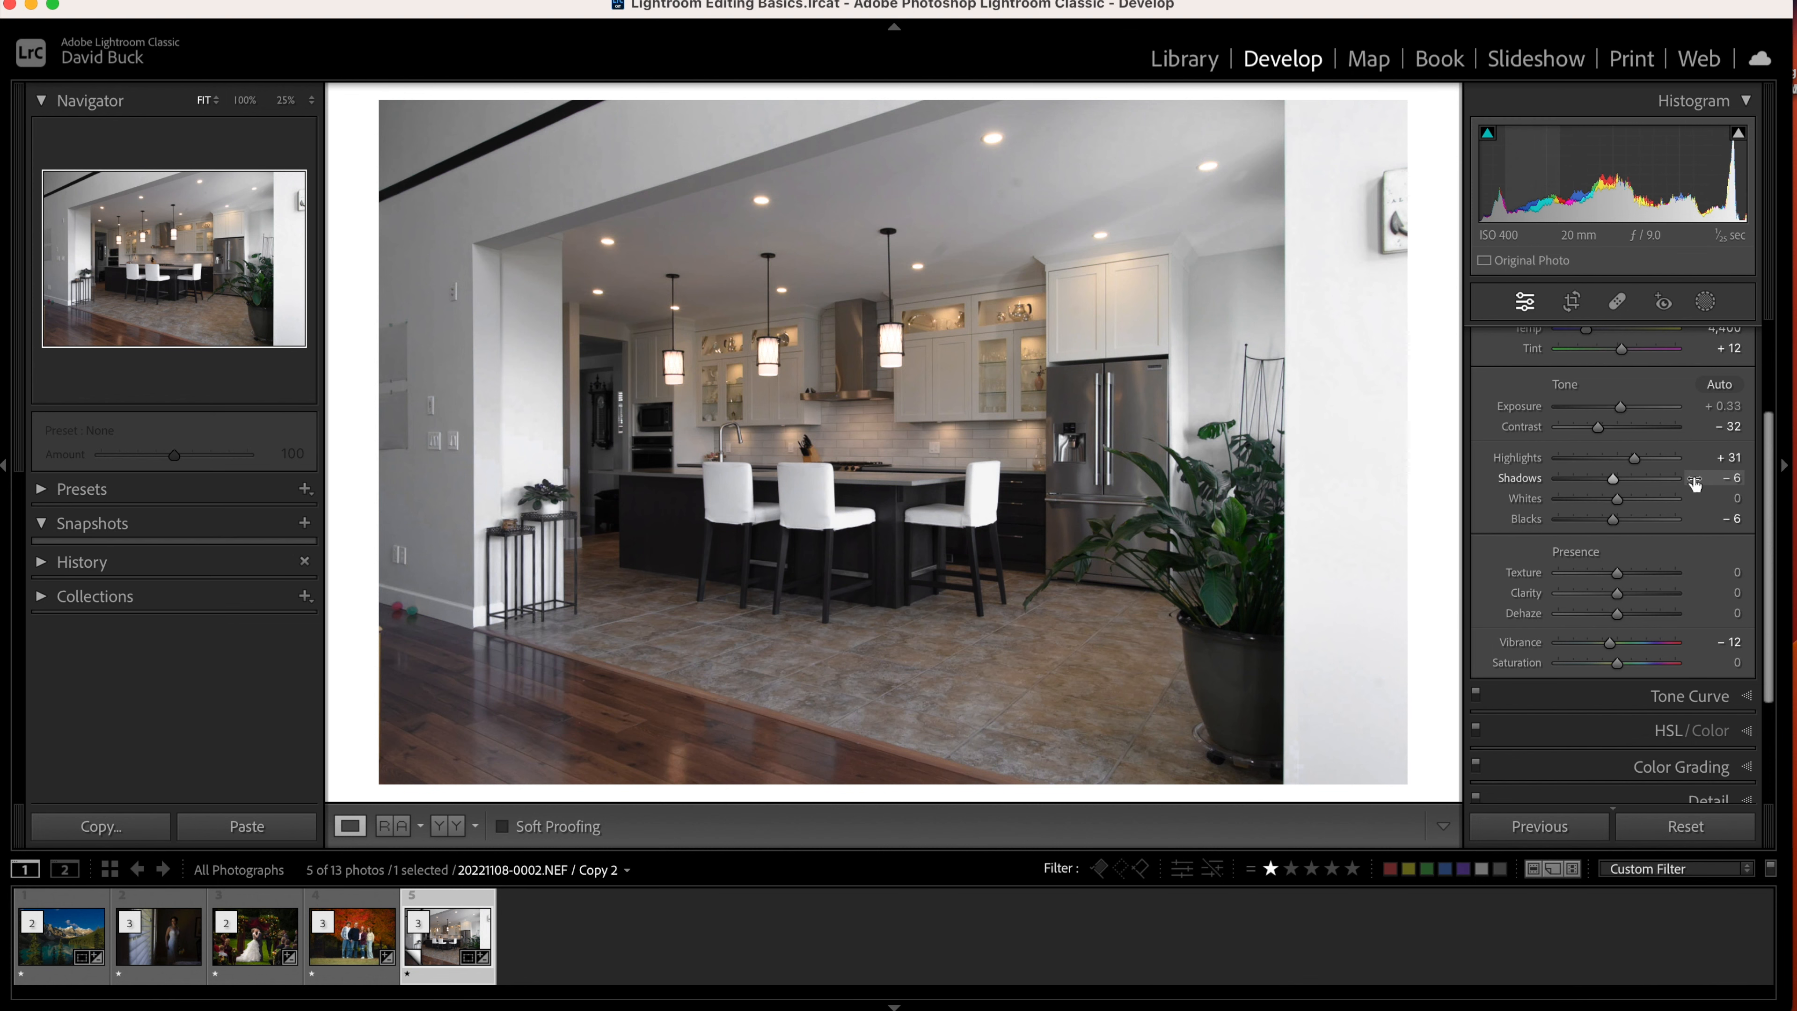
pyautogui.moveTo(1621, 406); pyautogui.dragTo(1626, 407)
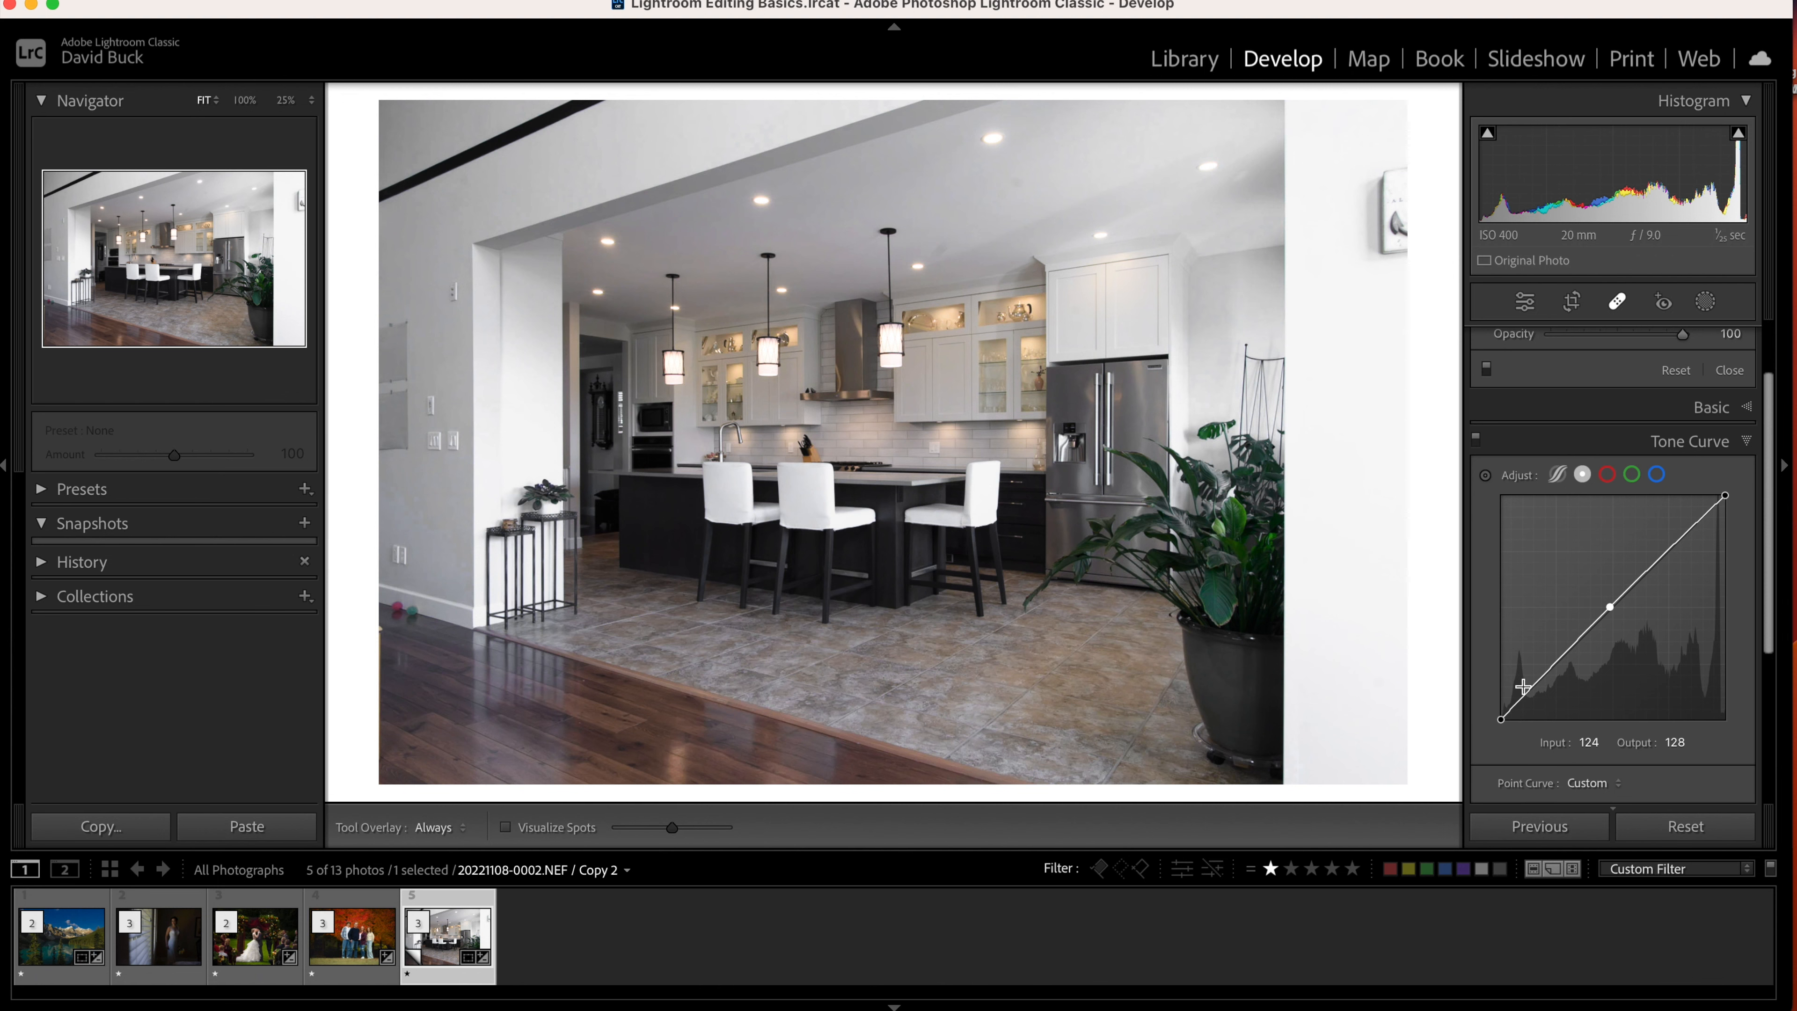
# Compare the edited kitchen photo with its original by resetting all settings and undoing the reset.
pyautogui.click(1669, 828)
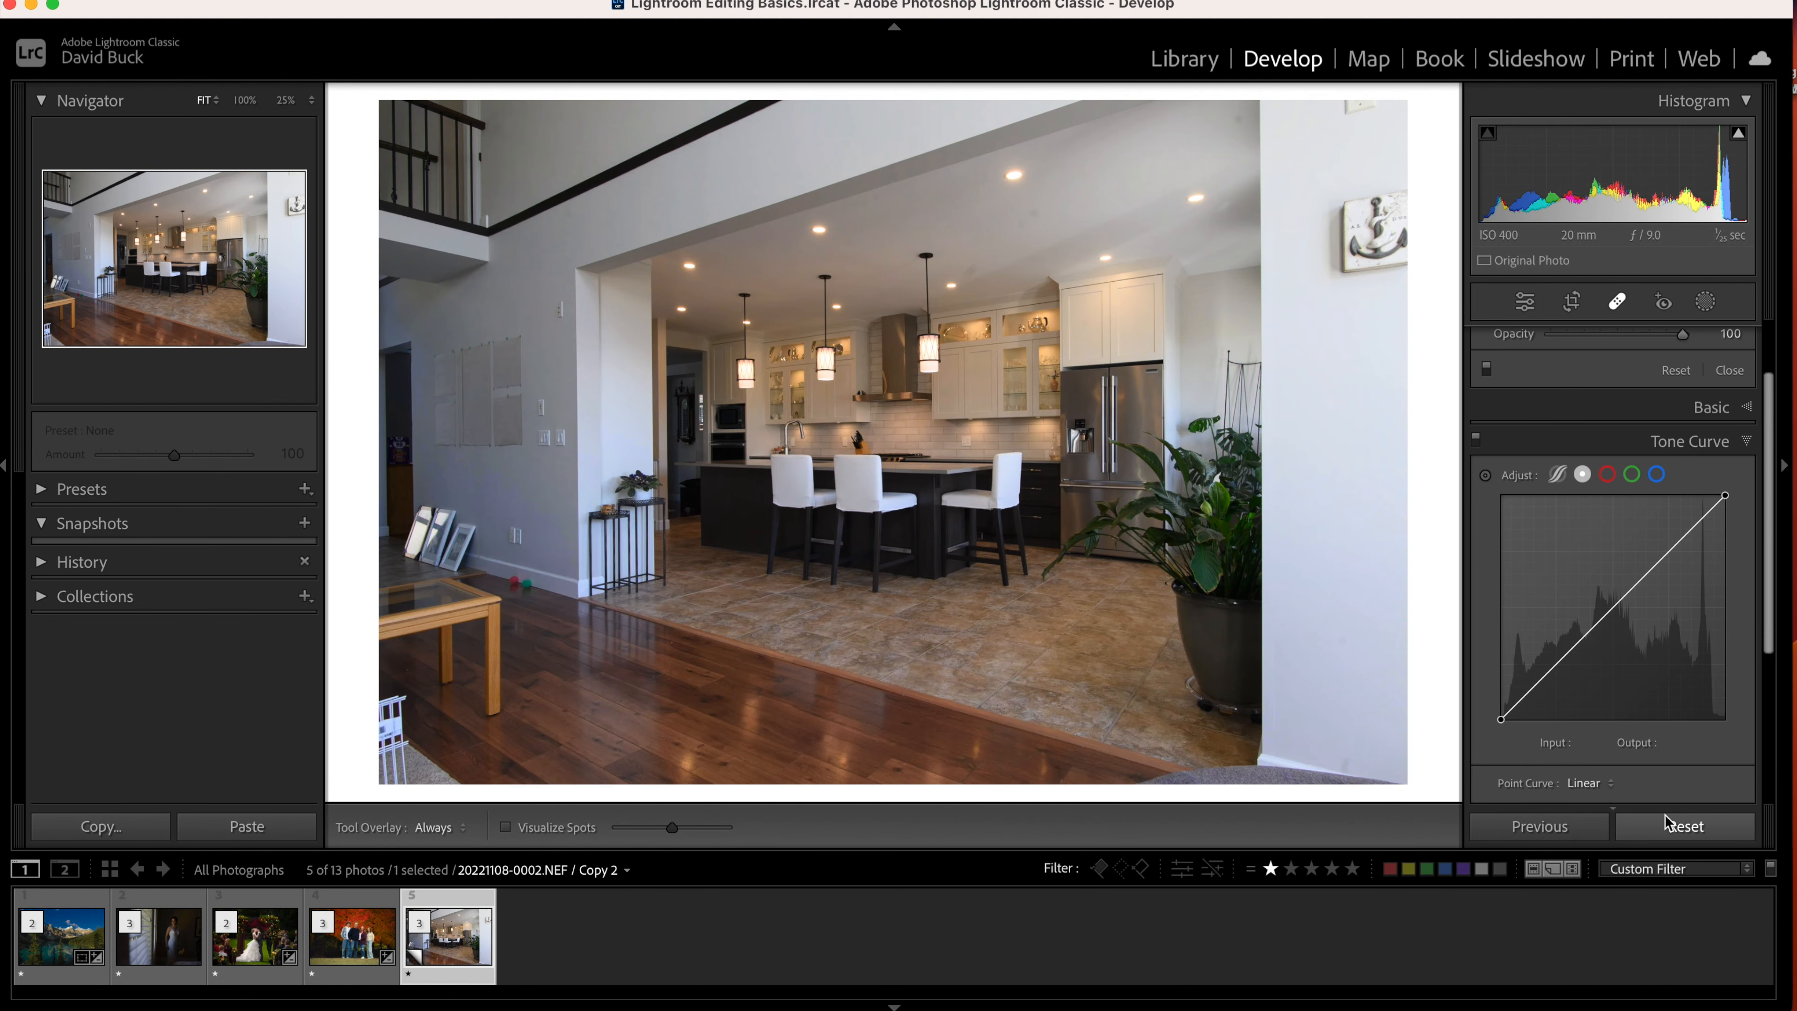
pyautogui.press('super+z')
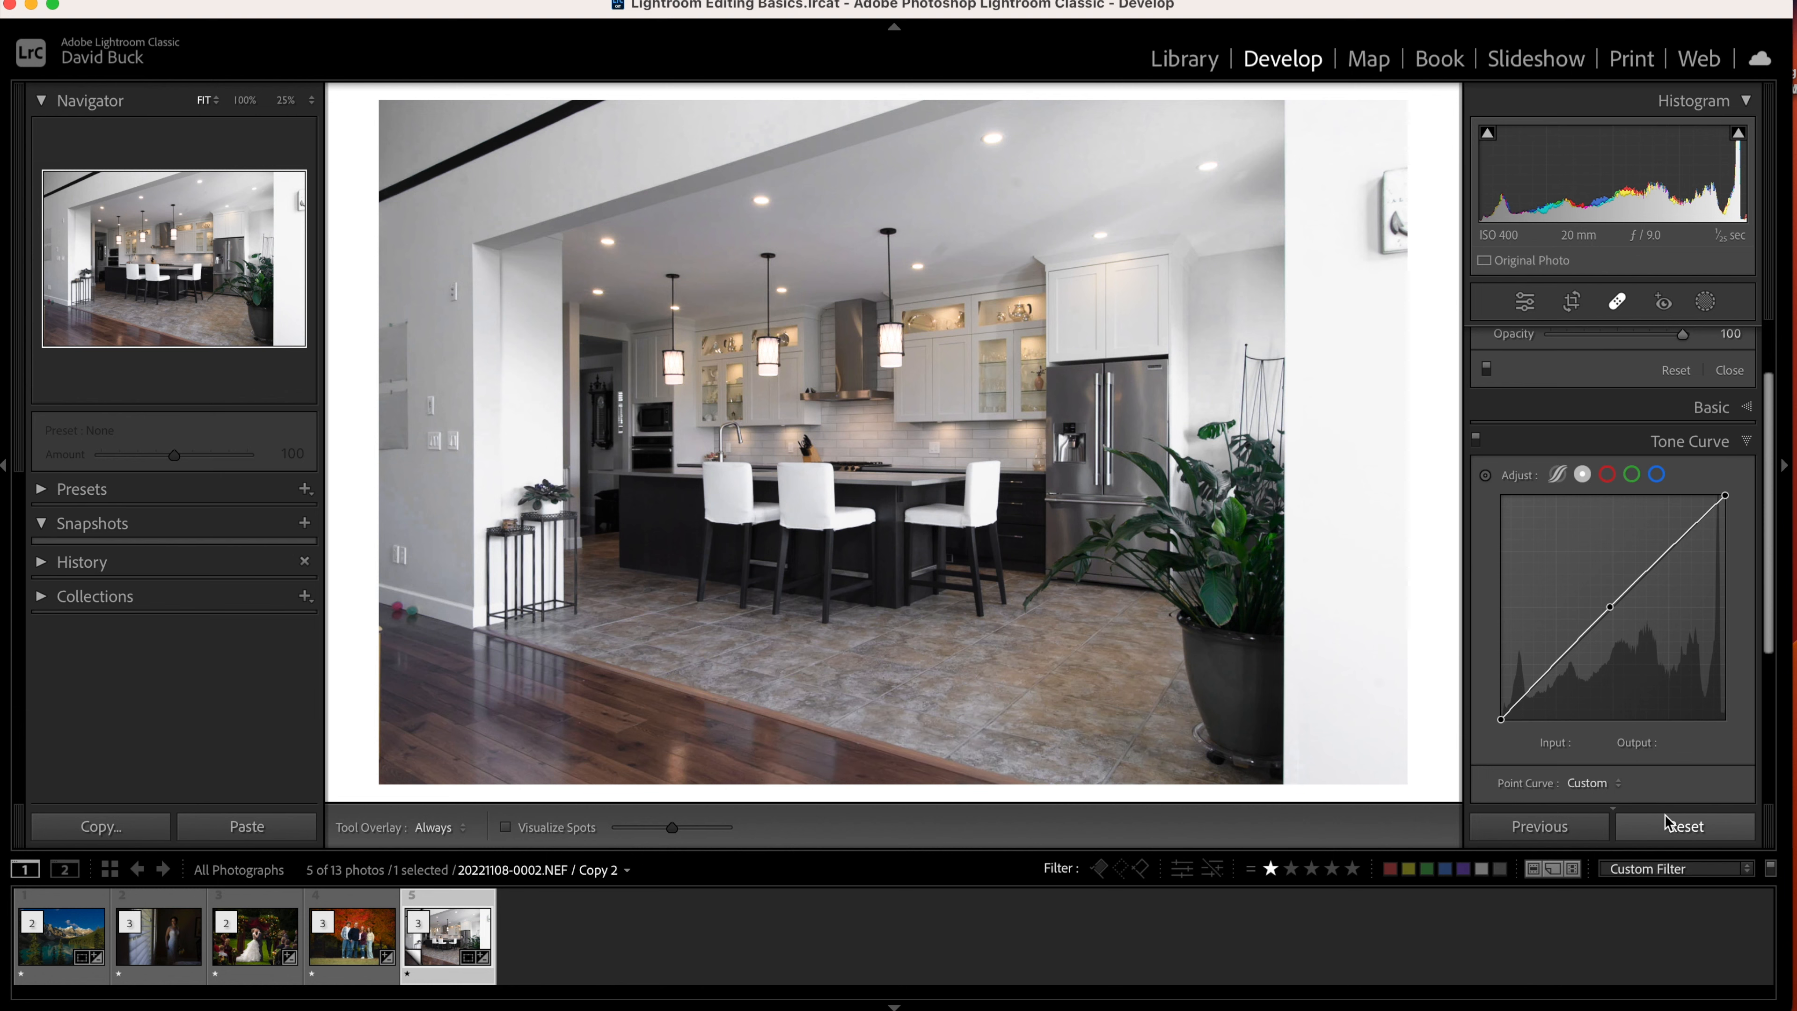